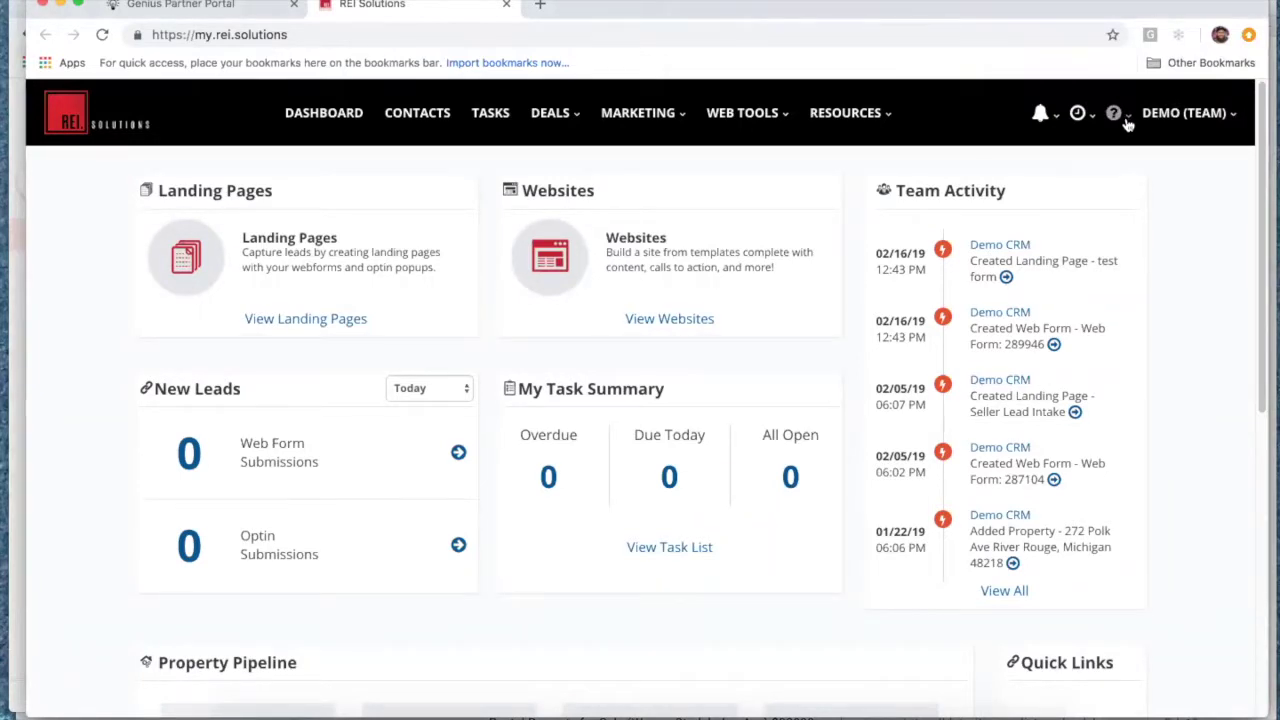
- Open the Video Replays training library from the help (?) Support menu
{"action": "left_click", "coordinate": [1126, 121]}
{"action": "left_click", "coordinate": [1100, 216]}
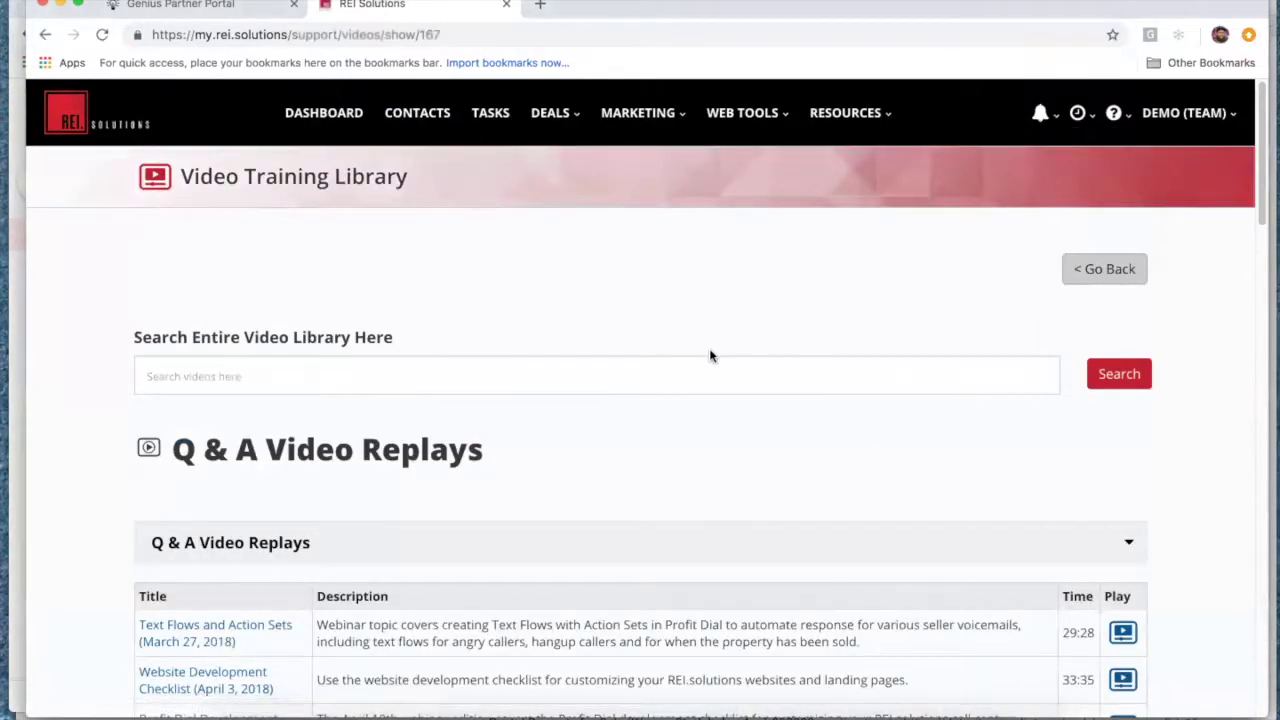
- Search the video training library for 'import'
{"action": "left_click", "coordinate": [691, 368]}
{"action": "type", "text": "import"}
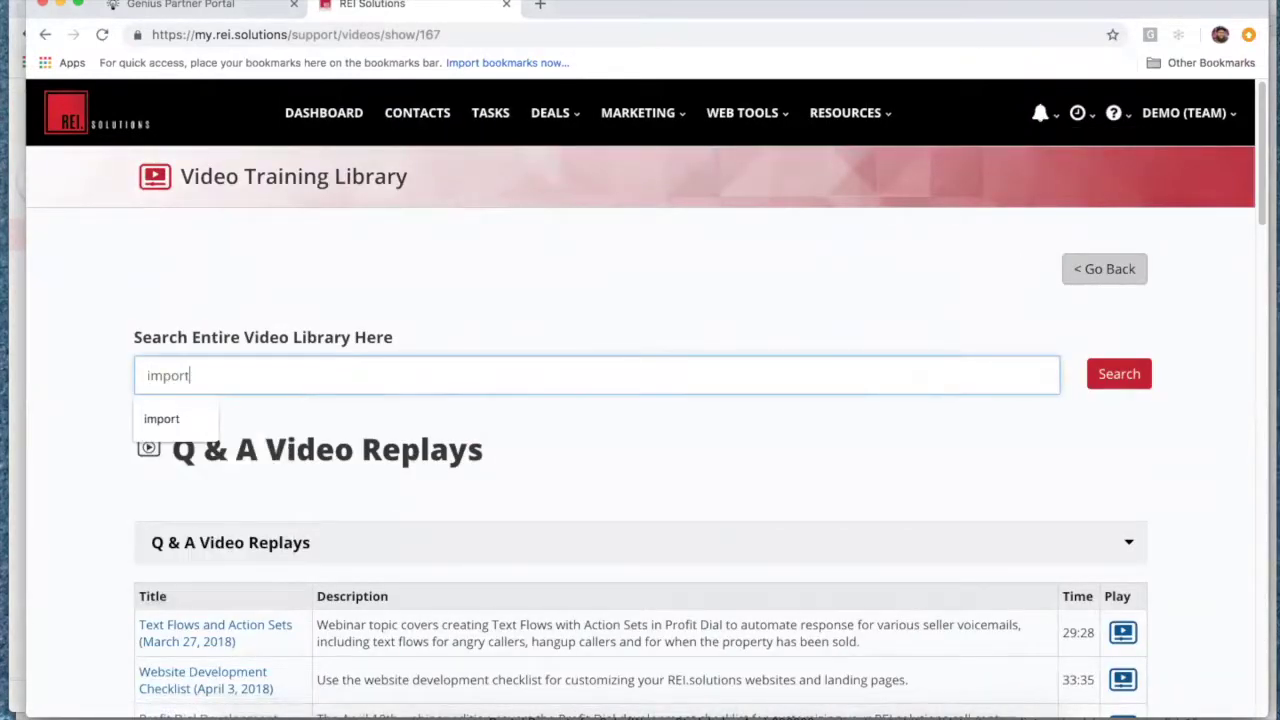
{"action": "key", "text": "Return"}
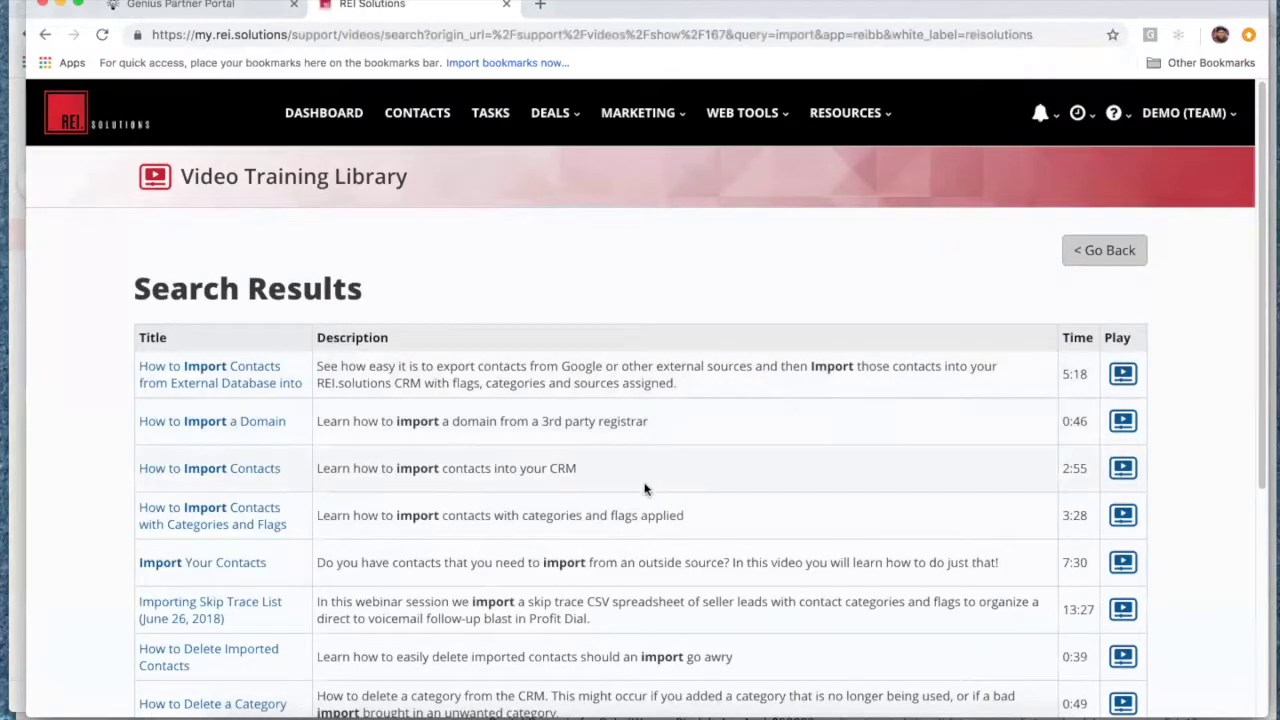
{"action": "scroll", "coordinate": [543, 508], "scroll_direction": "down", "scroll_amount": 2}
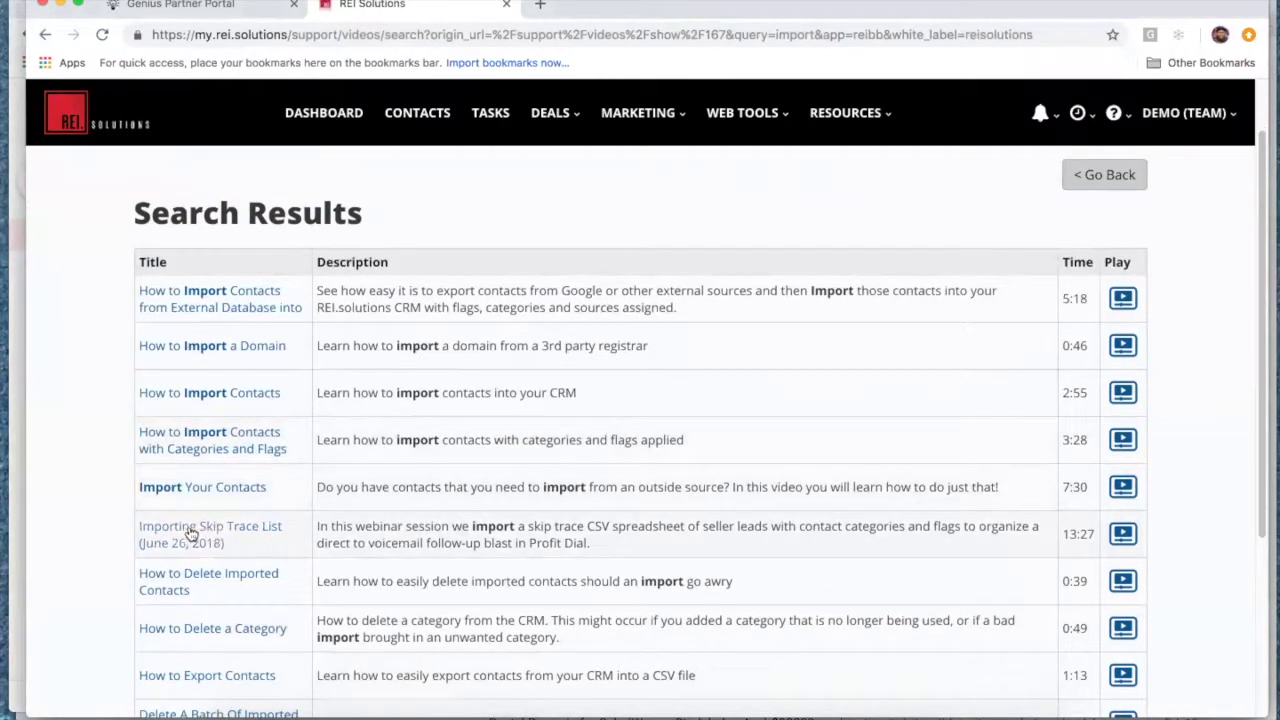
- Open the Importing Skip Trace List (June 26, 2018) replay from the results
{"action": "left_click_drag", "start_coordinate": [228, 543], "coordinate": [134, 528]}
{"action": "left_click", "coordinate": [134, 530]}
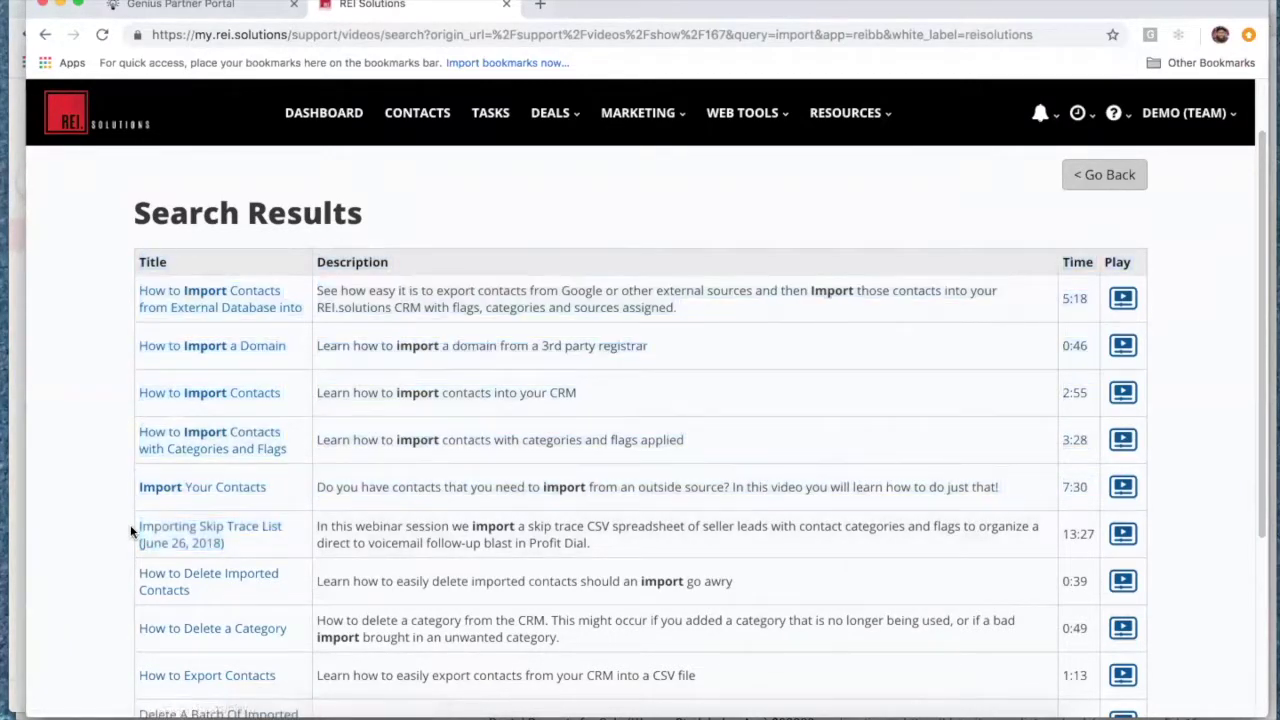
{"action": "left_click_drag", "start_coordinate": [229, 548], "coordinate": [133, 531]}
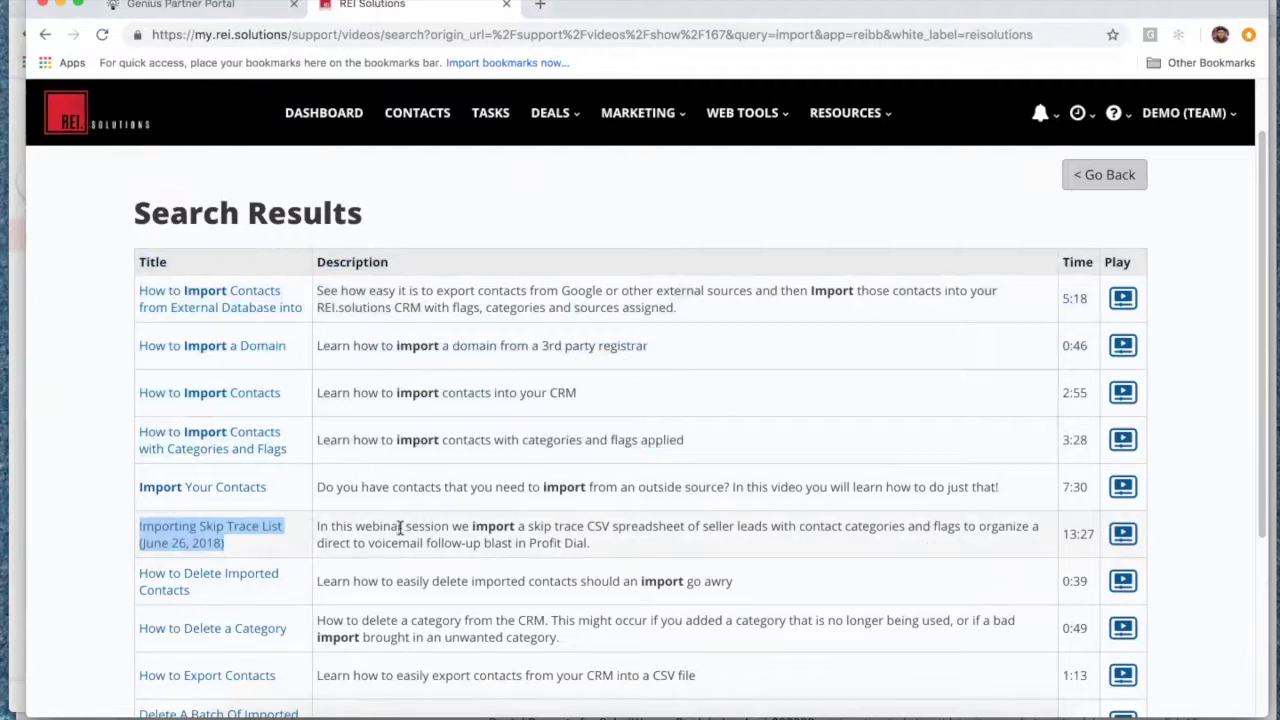
{"action": "left_click", "coordinate": [280, 550]}
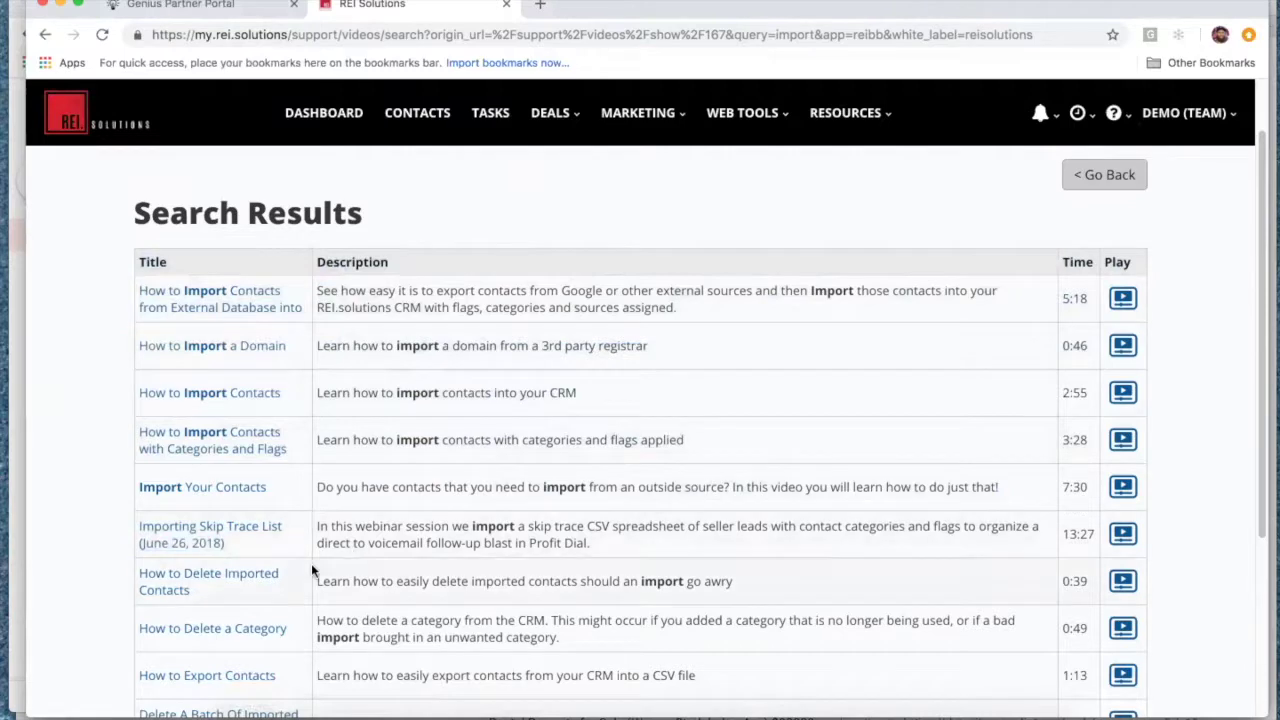
{"action": "left_click", "coordinate": [190, 535]}
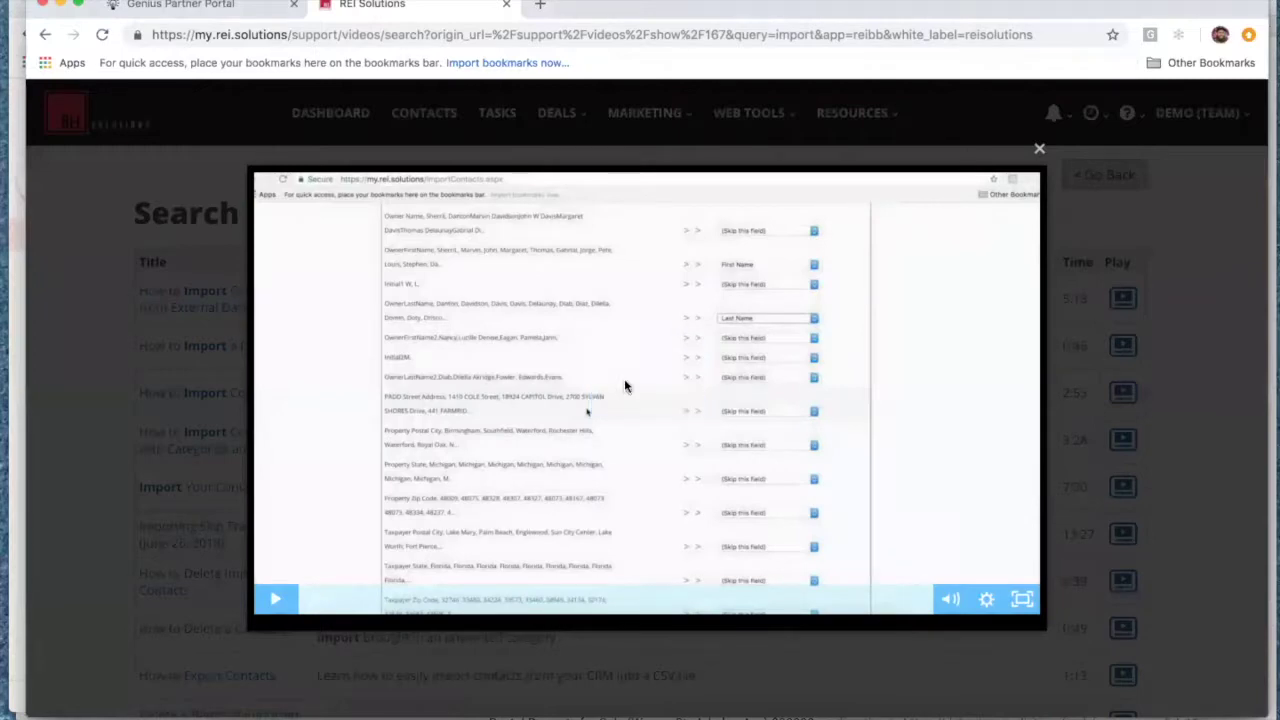
- Play, pause, then seek the replay forward in stages to 6:44
{"action": "left_click", "coordinate": [625, 386]}
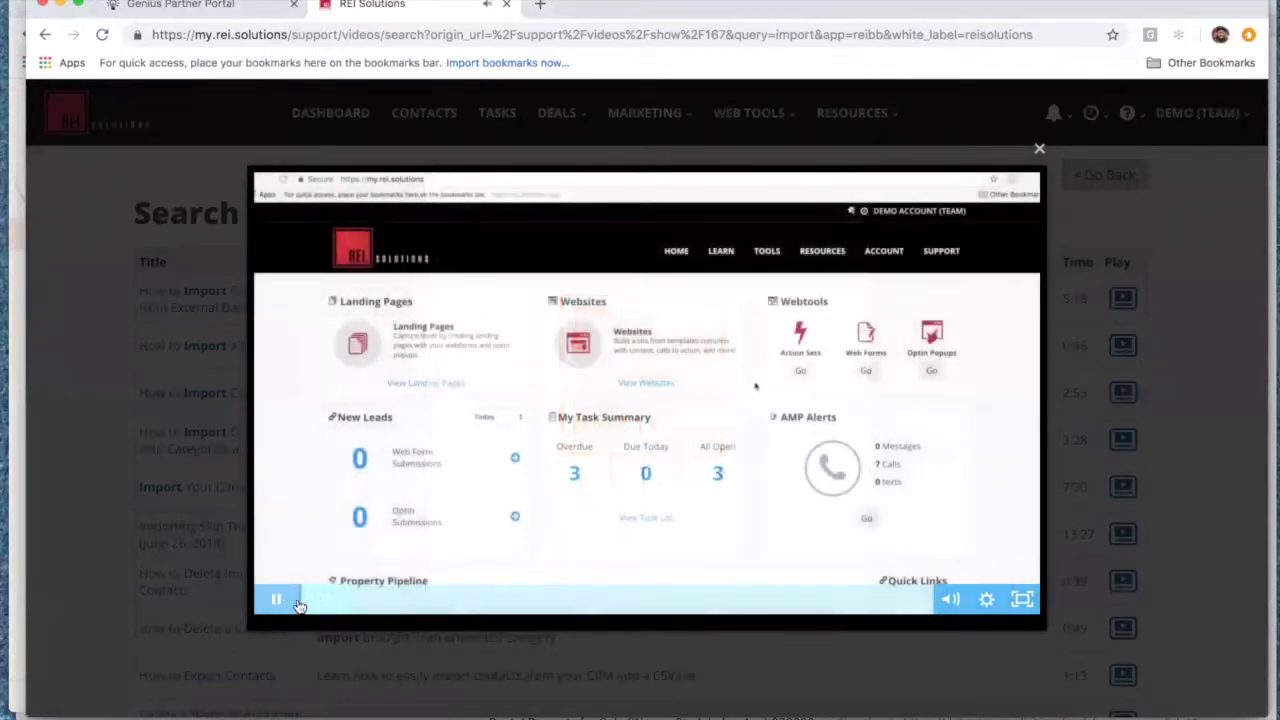
{"action": "left_click", "coordinate": [288, 601]}
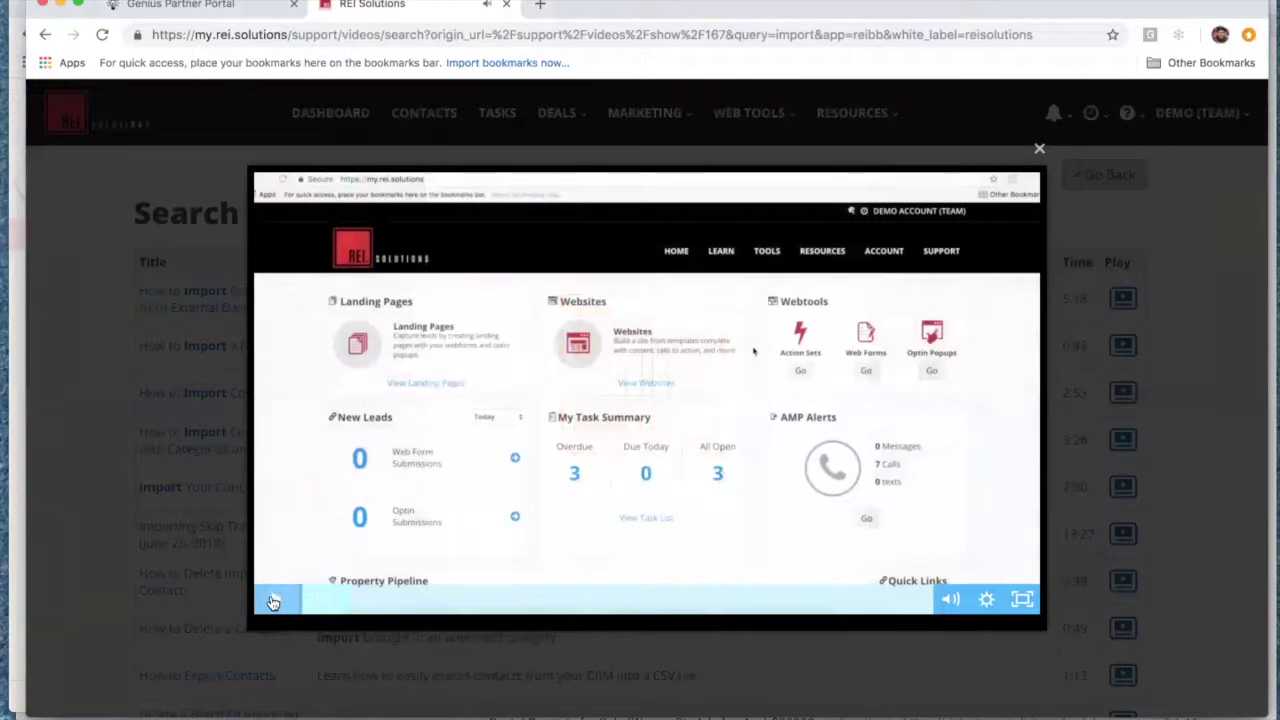
{"action": "left_click", "coordinate": [425, 600]}
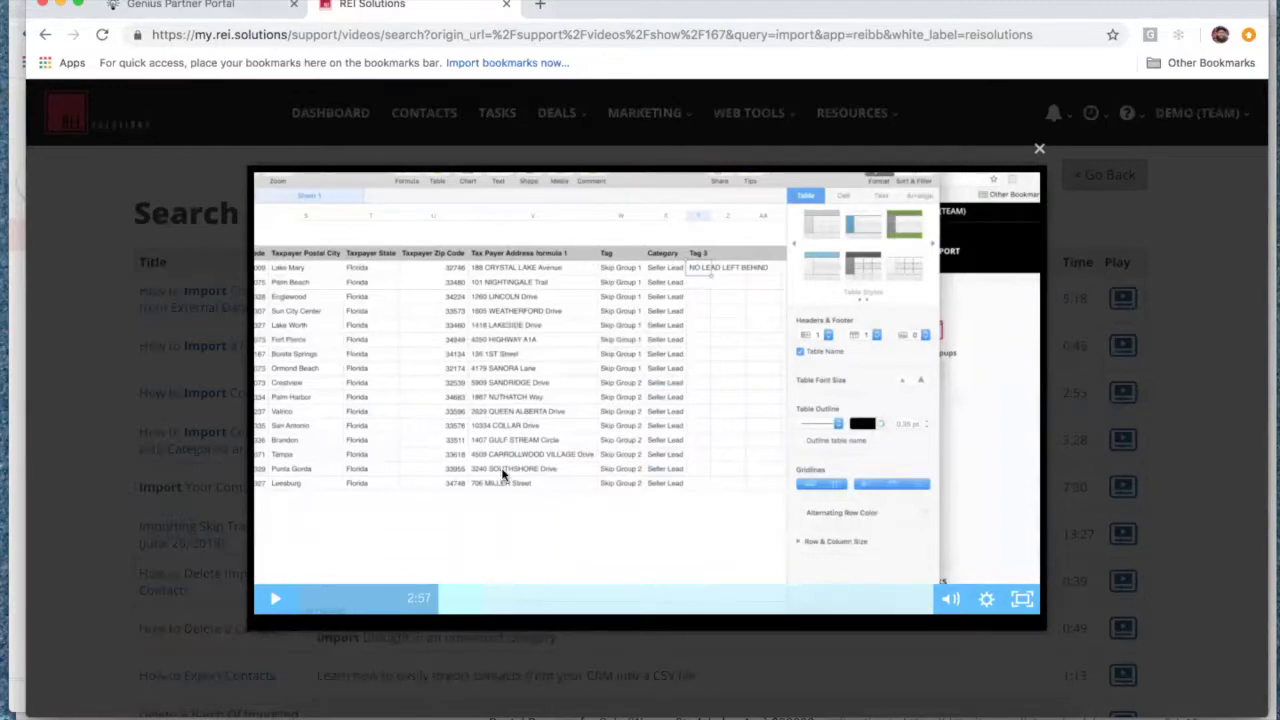
{"action": "left_click", "coordinate": [465, 598]}
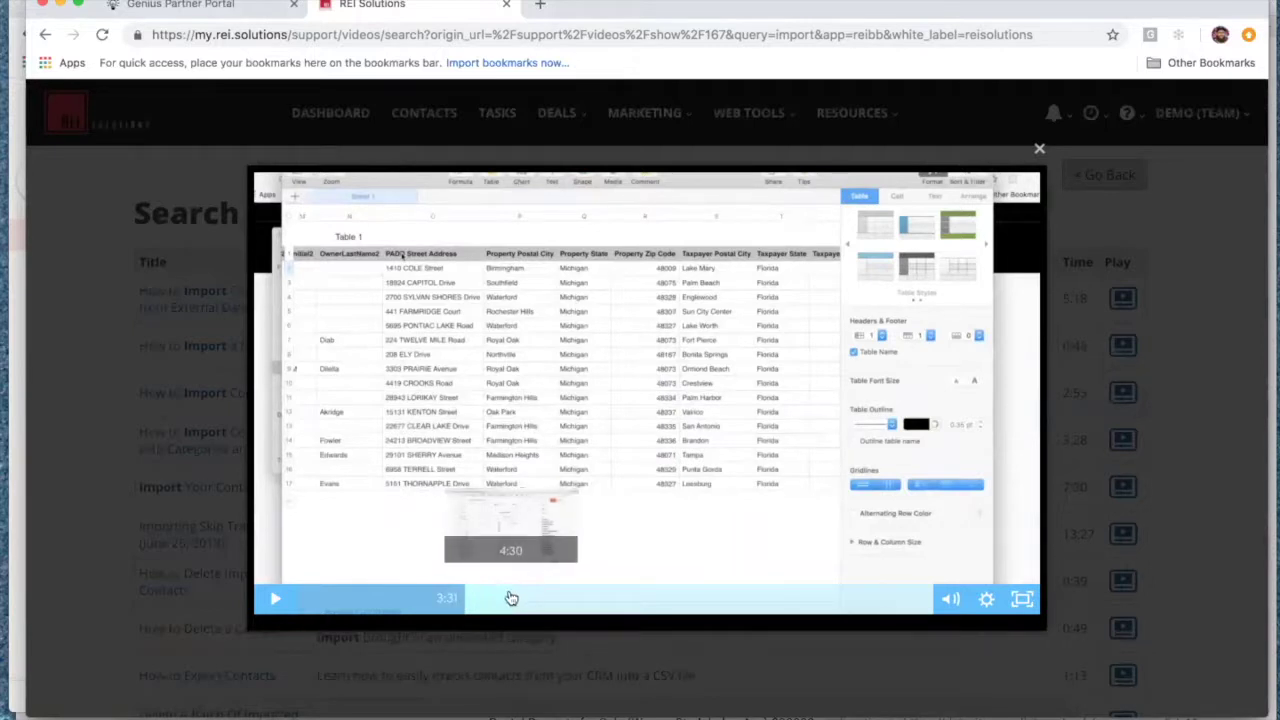
{"action": "left_click", "coordinate": [510, 598]}
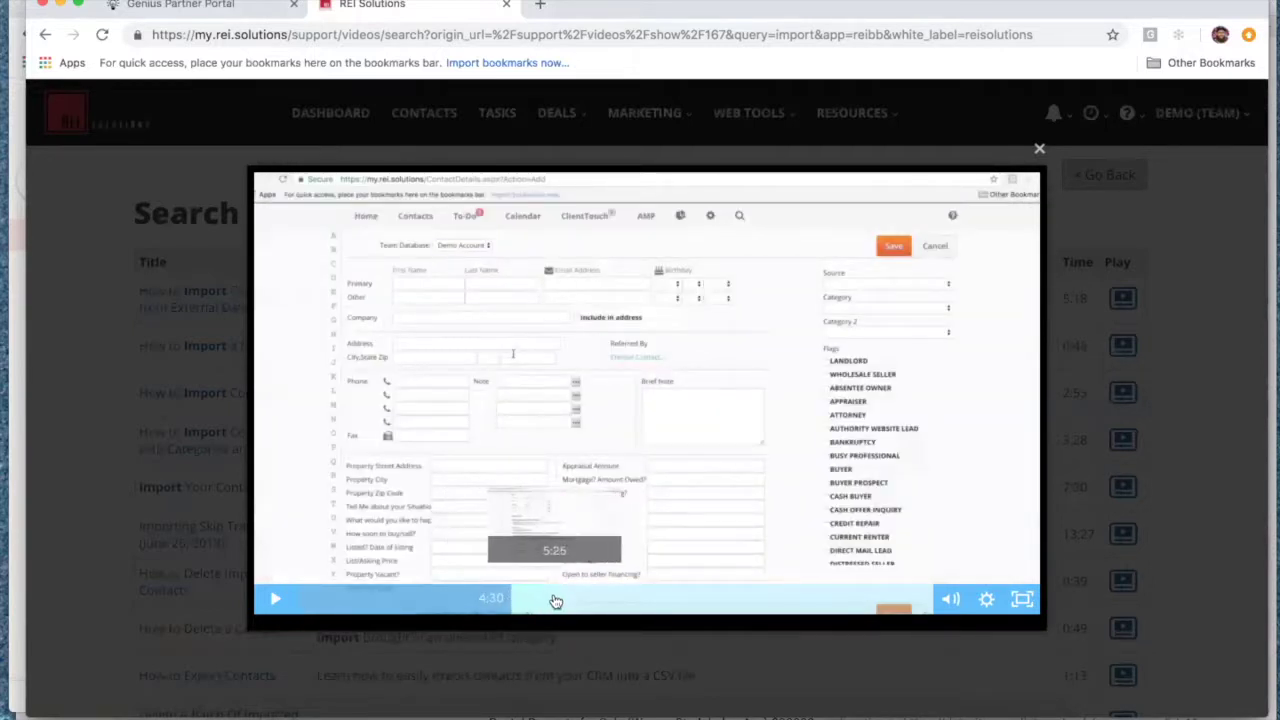
{"action": "left_click", "coordinate": [555, 600]}
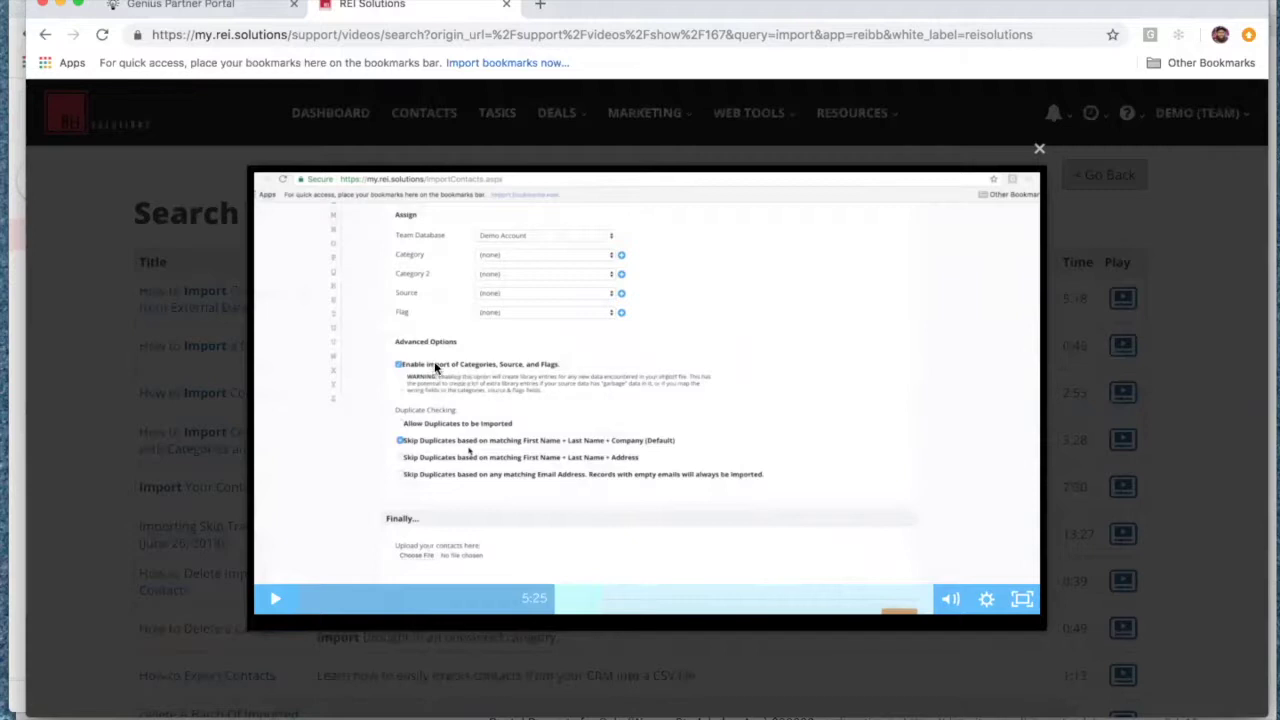
{"action": "left_click", "coordinate": [590, 600]}
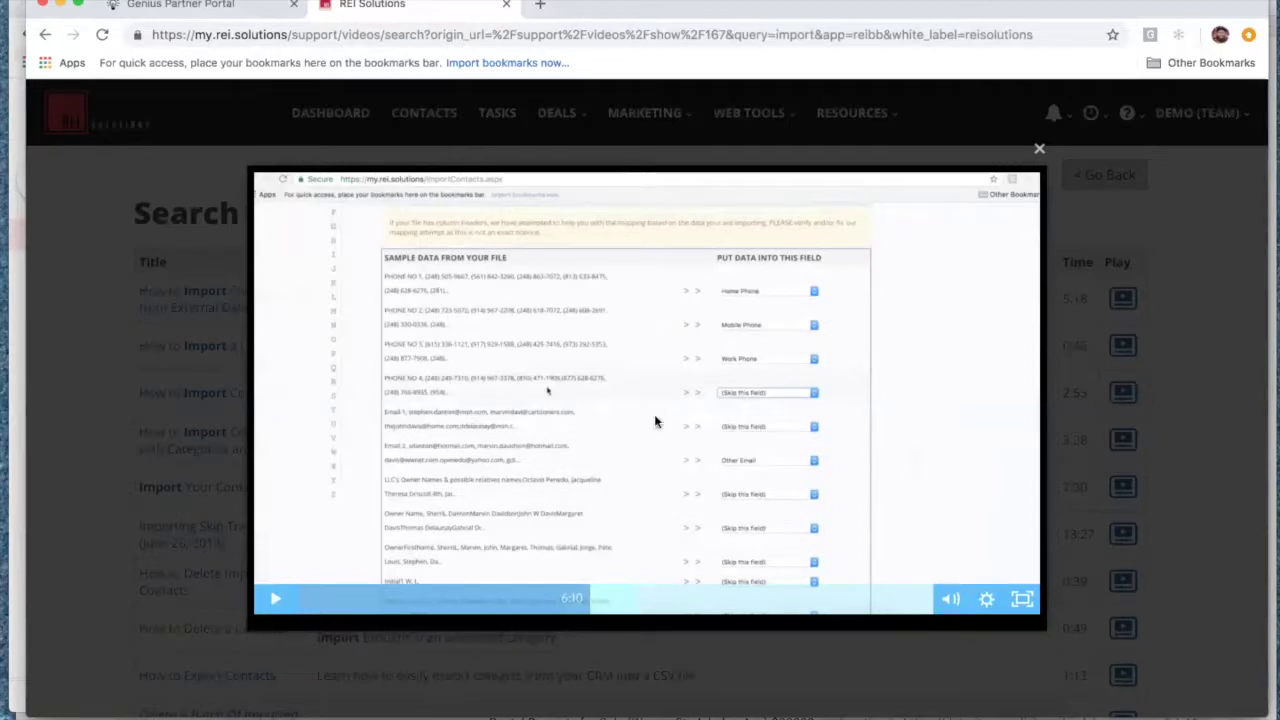
{"action": "left_click", "coordinate": [617, 600]}
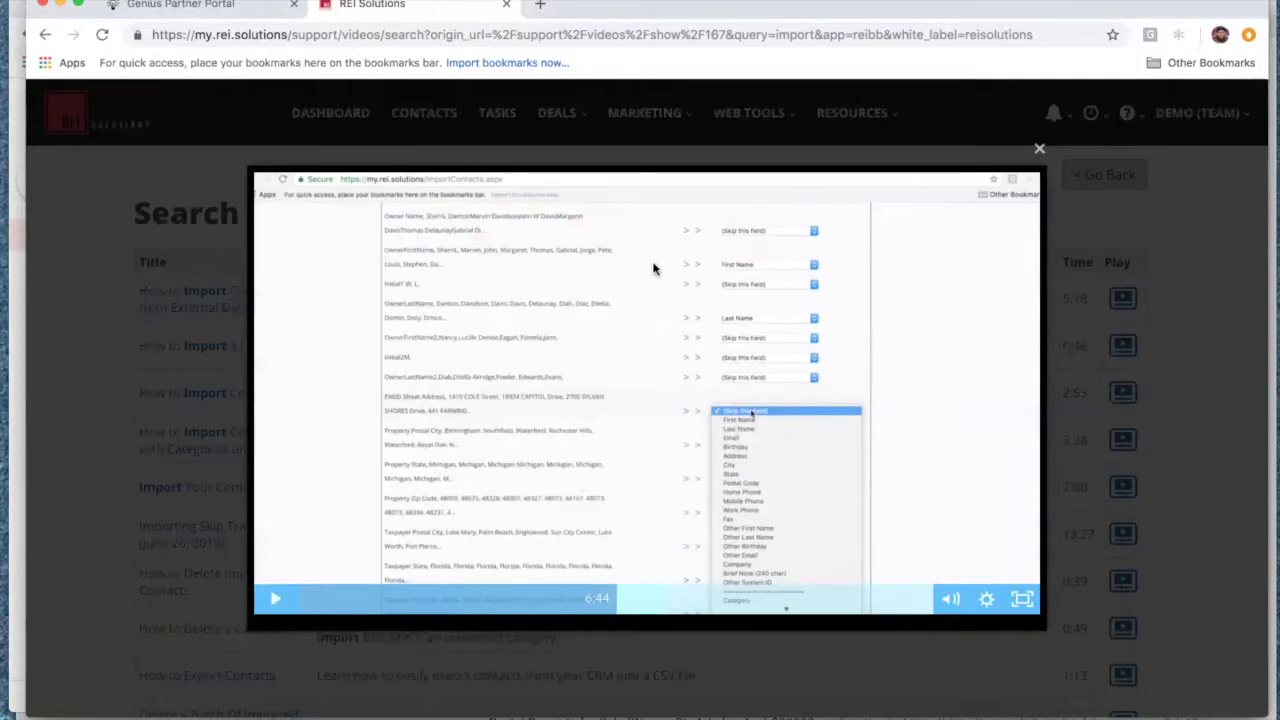
- Seek back to 2:13, then forward through 5:14, 6:51, 7:49 and 8:52
{"action": "left_click", "coordinate": [404, 598]}
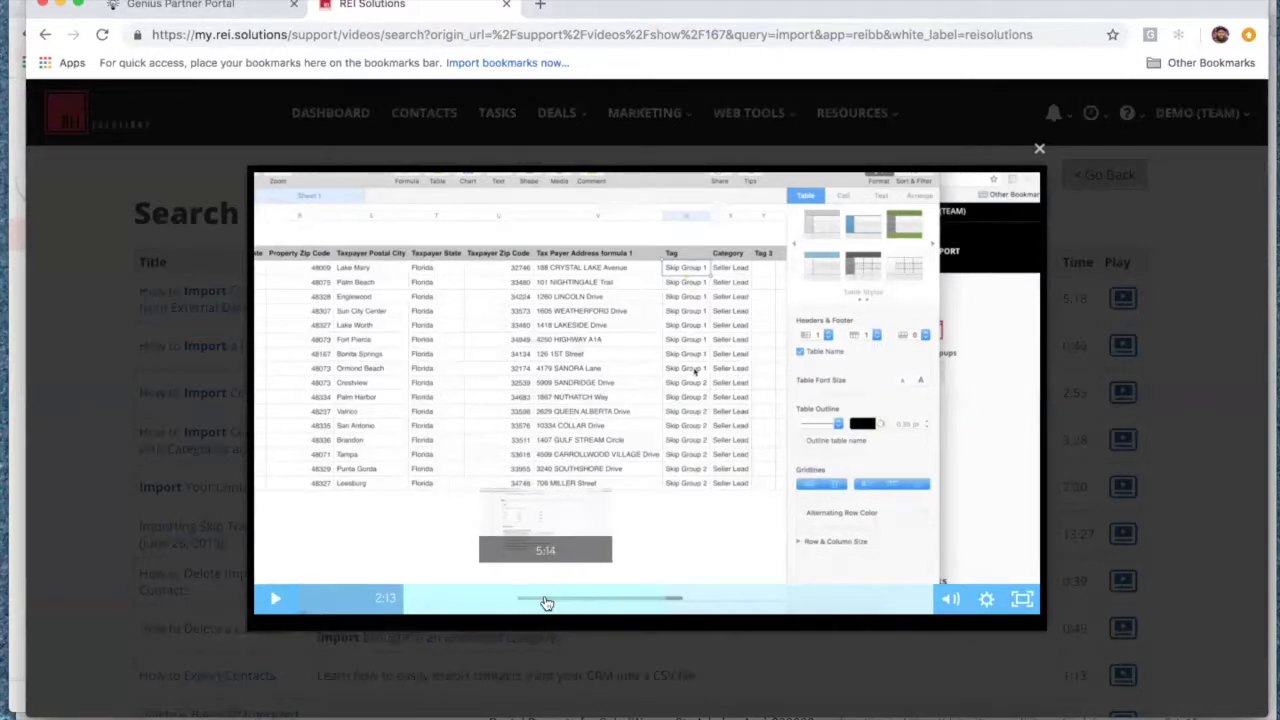
{"action": "left_click", "coordinate": [543, 601]}
{"action": "left_click", "coordinate": [621, 600]}
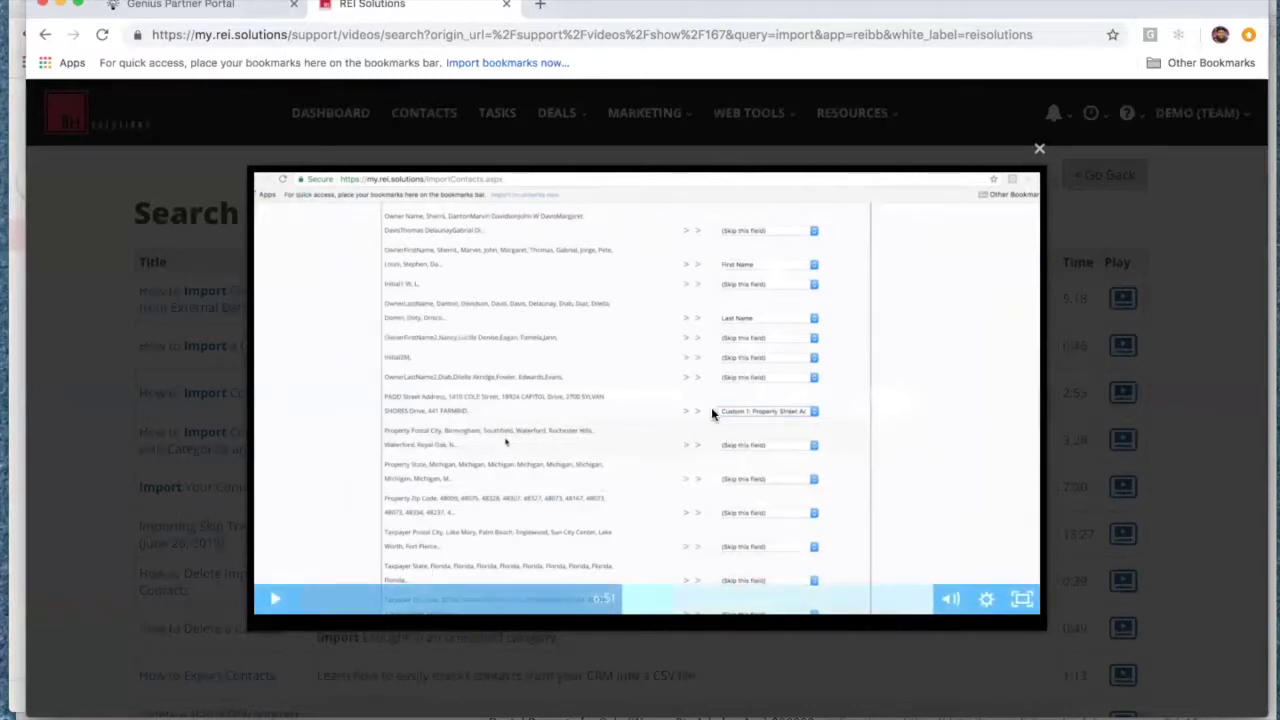
{"action": "left_click", "coordinate": [667, 598]}
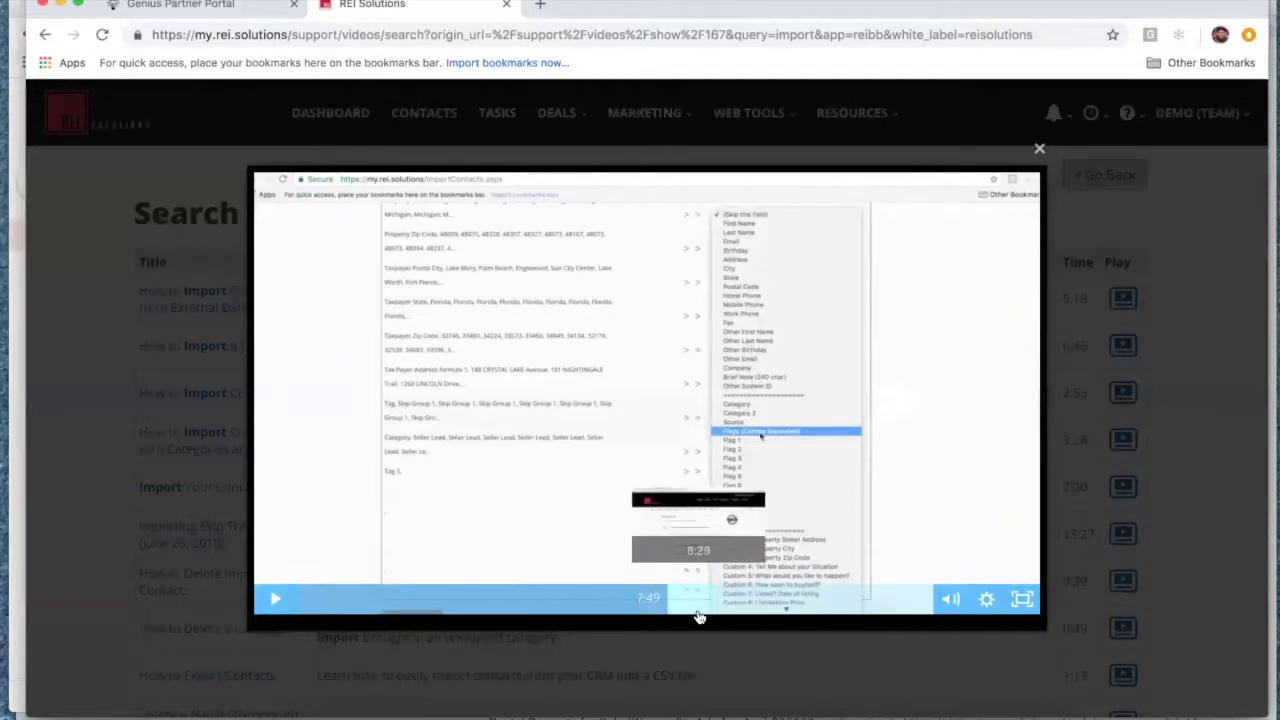
{"action": "left_click", "coordinate": [718, 605]}
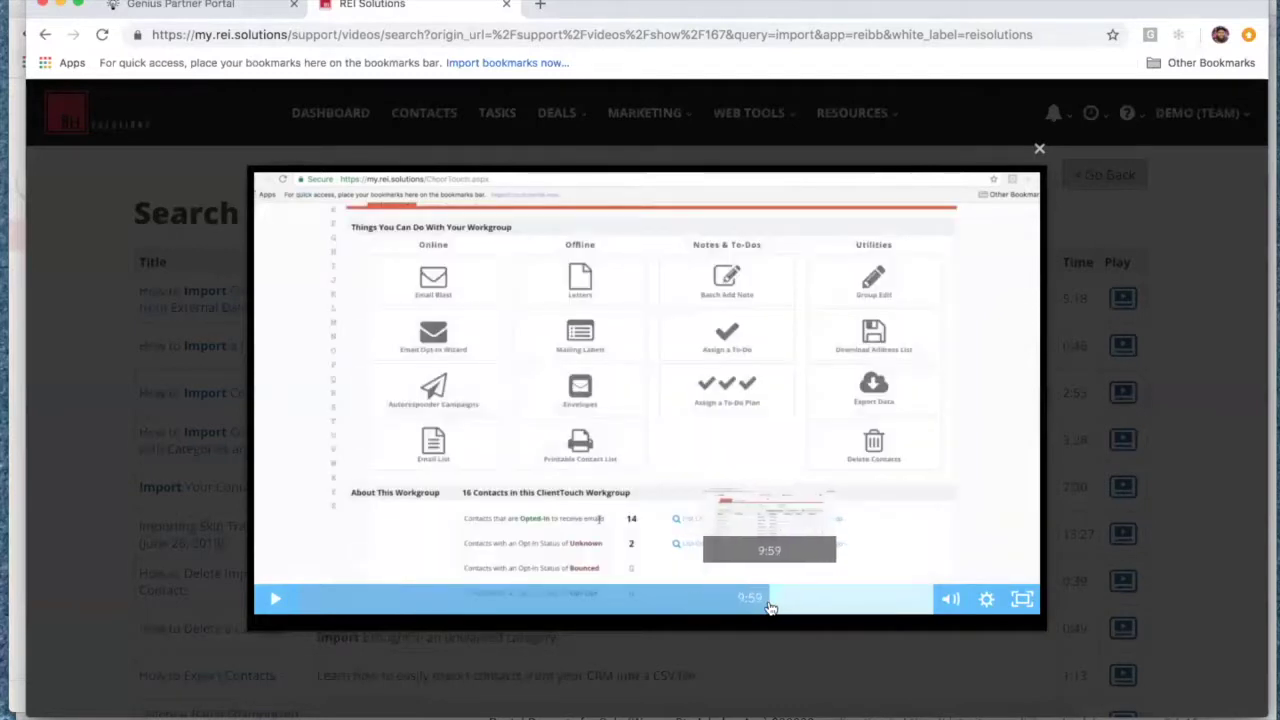
- Skim the Send Blast (10:44), opt-in (11:23) and workgroup (9:14) parts, then close the replay
{"action": "left_click", "coordinate": [790, 605]}
{"action": "left_click", "coordinate": [806, 605]}
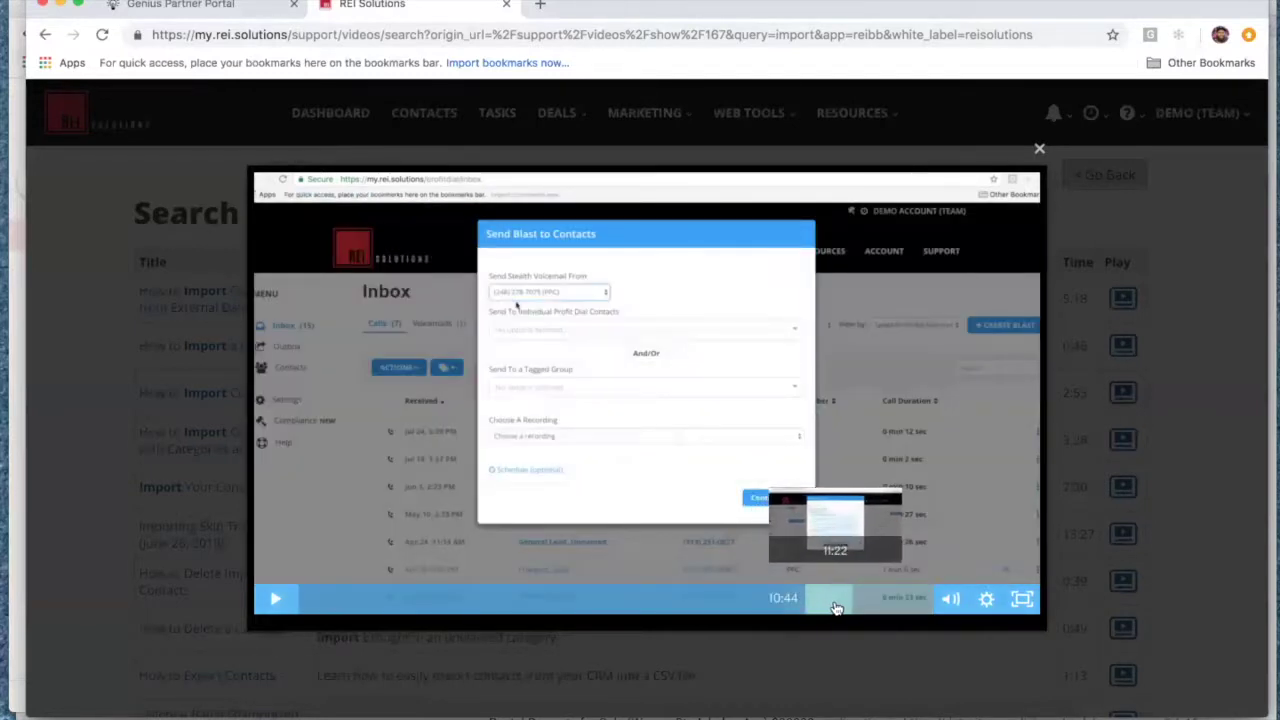
{"action": "left_click", "coordinate": [837, 605]}
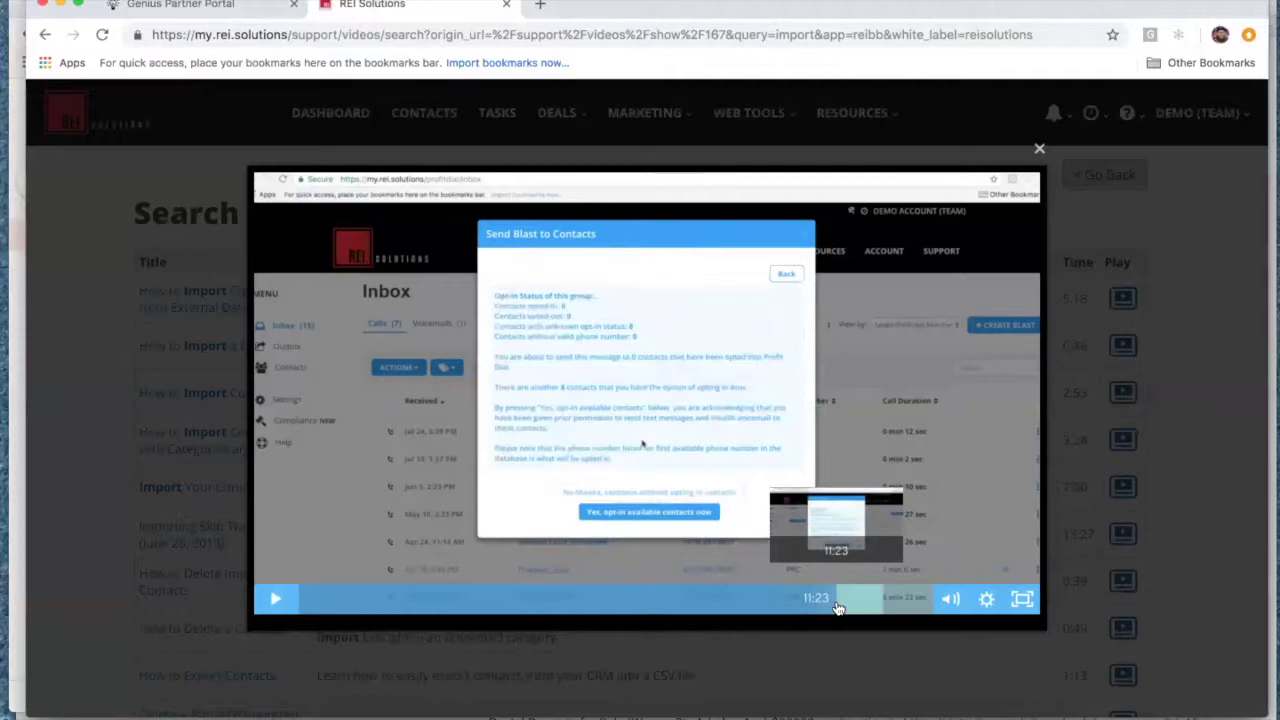
{"action": "left_click", "coordinate": [735, 605]}
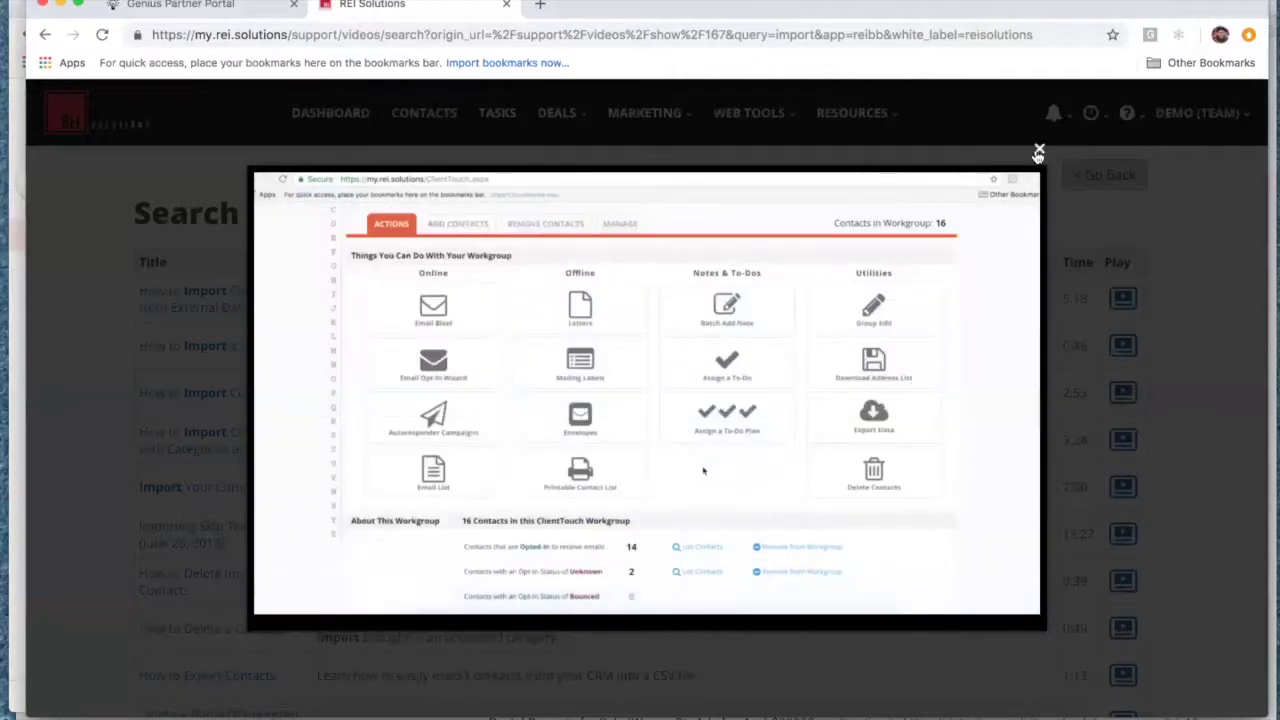
{"action": "left_click", "coordinate": [1040, 152]}
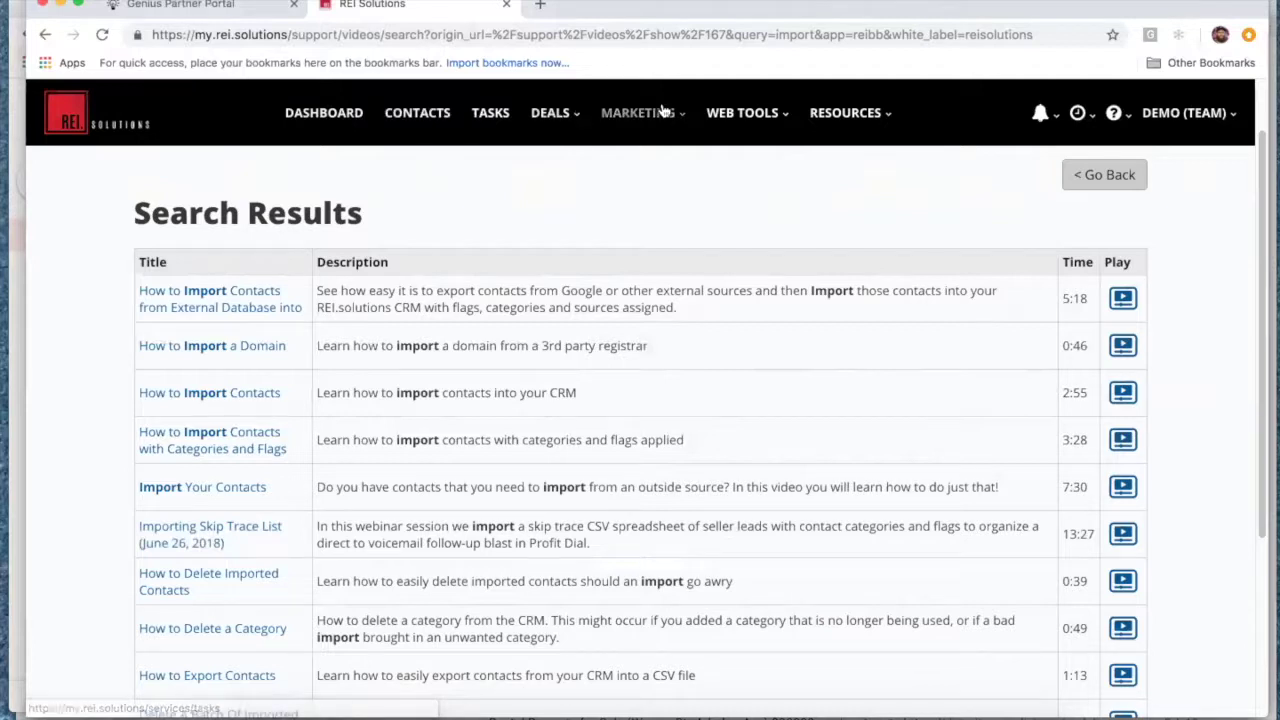
{"action": "left_click", "coordinate": [674, 122]}
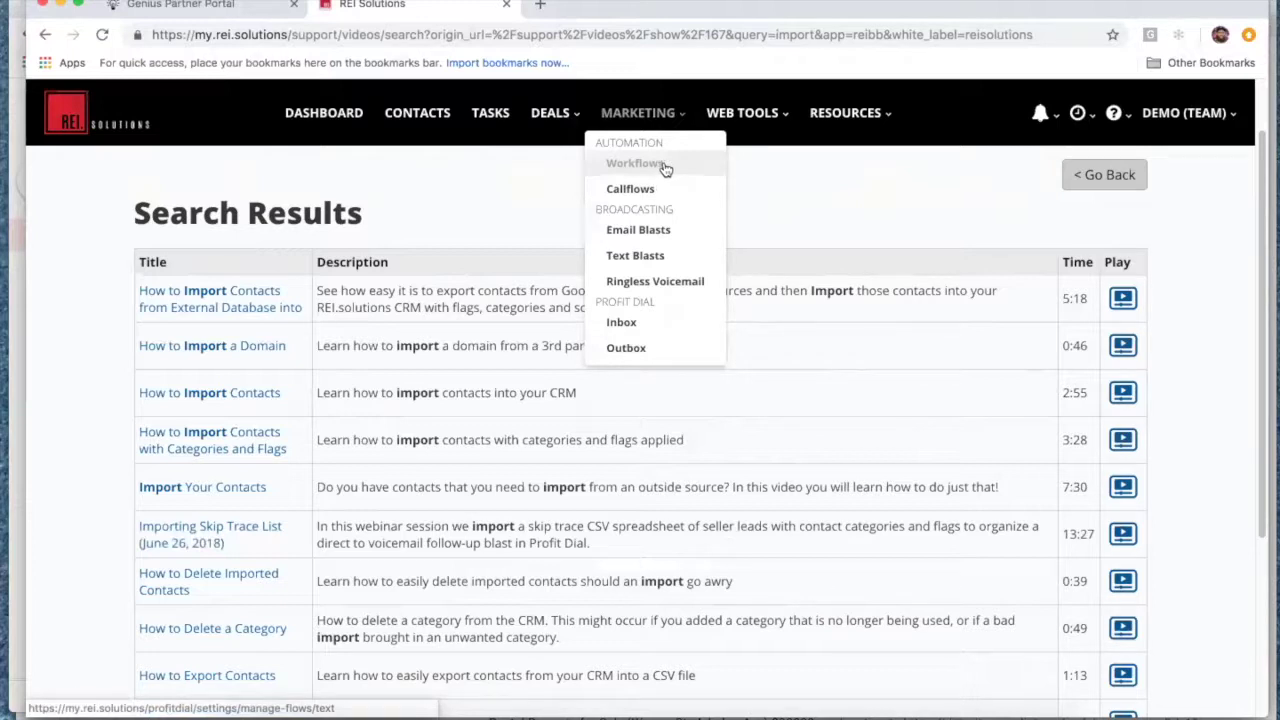
{"action": "left_click", "coordinate": [768, 170]}
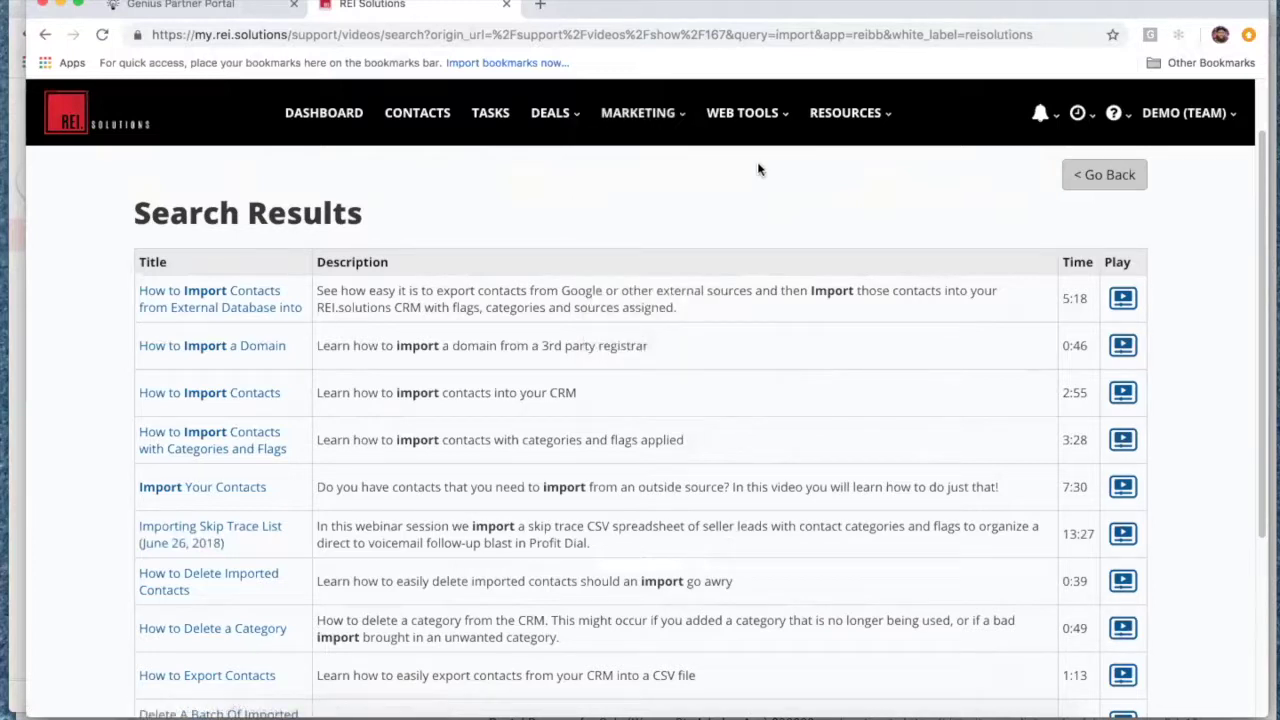
{"action": "left_click", "coordinate": [330, 111]}
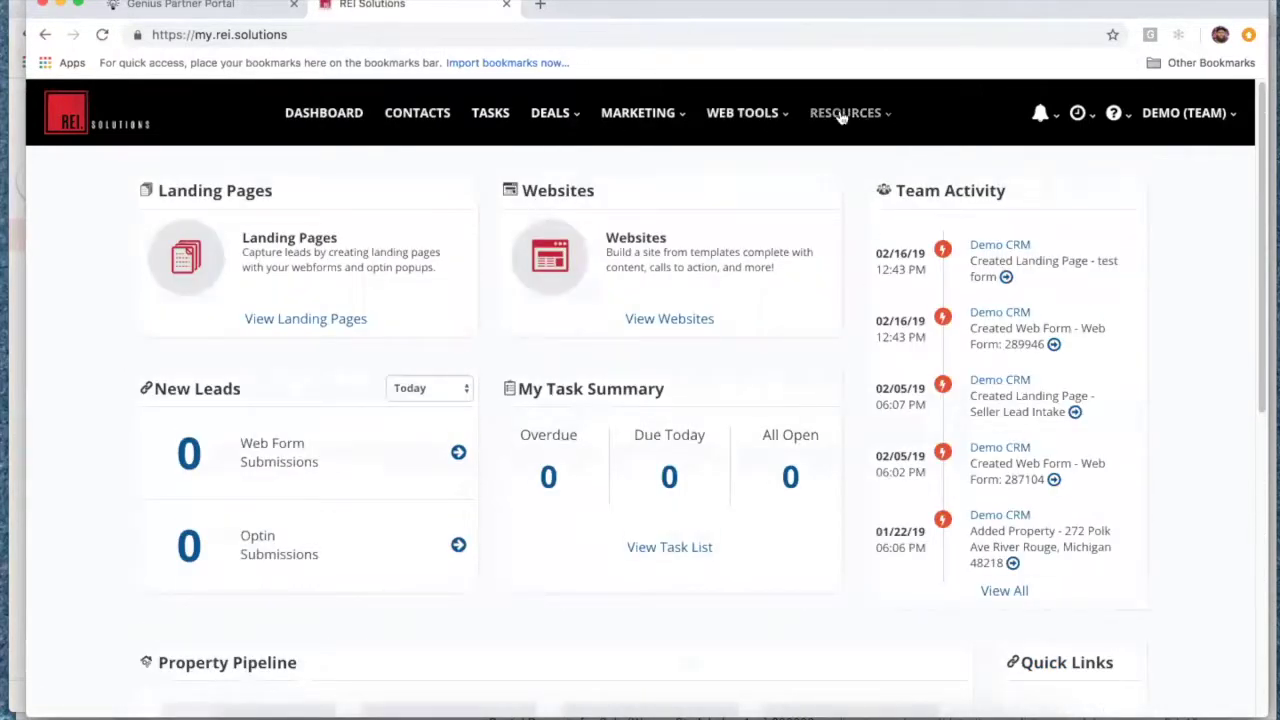
{"action": "left_click", "coordinate": [1124, 116]}
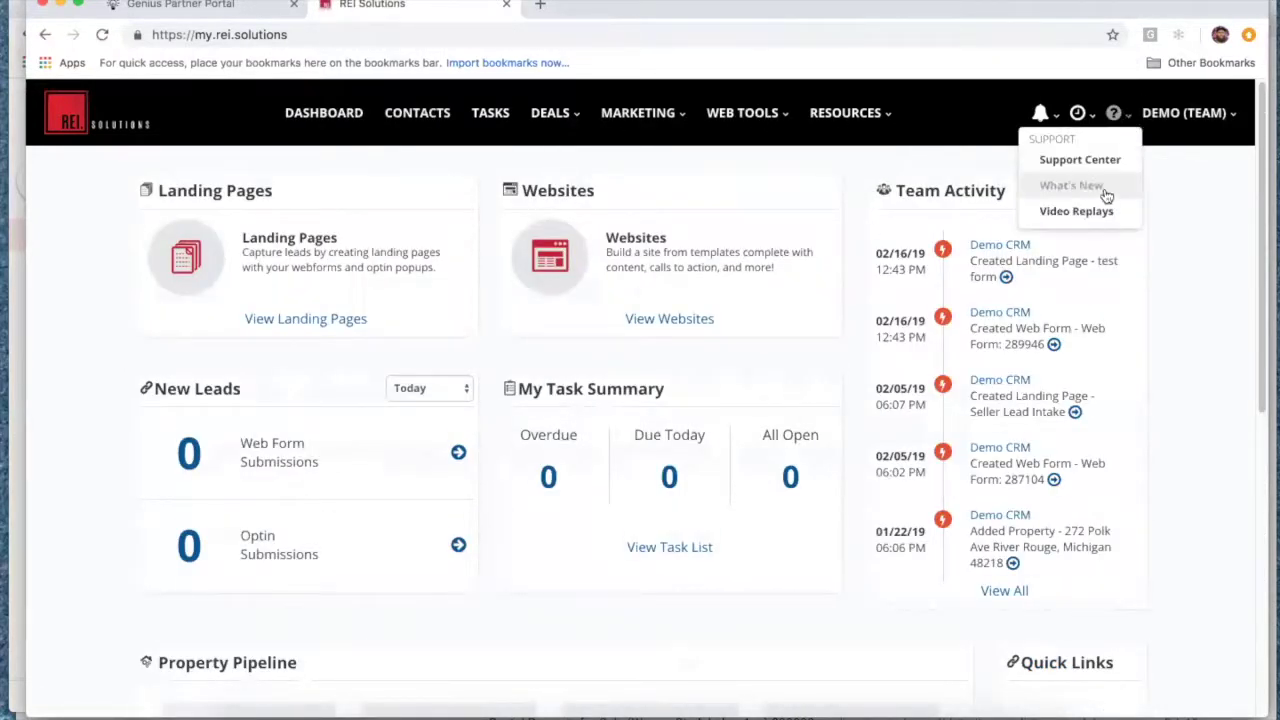
{"action": "left_click", "coordinate": [1074, 215]}
{"action": "left_click", "coordinate": [426, 375]}
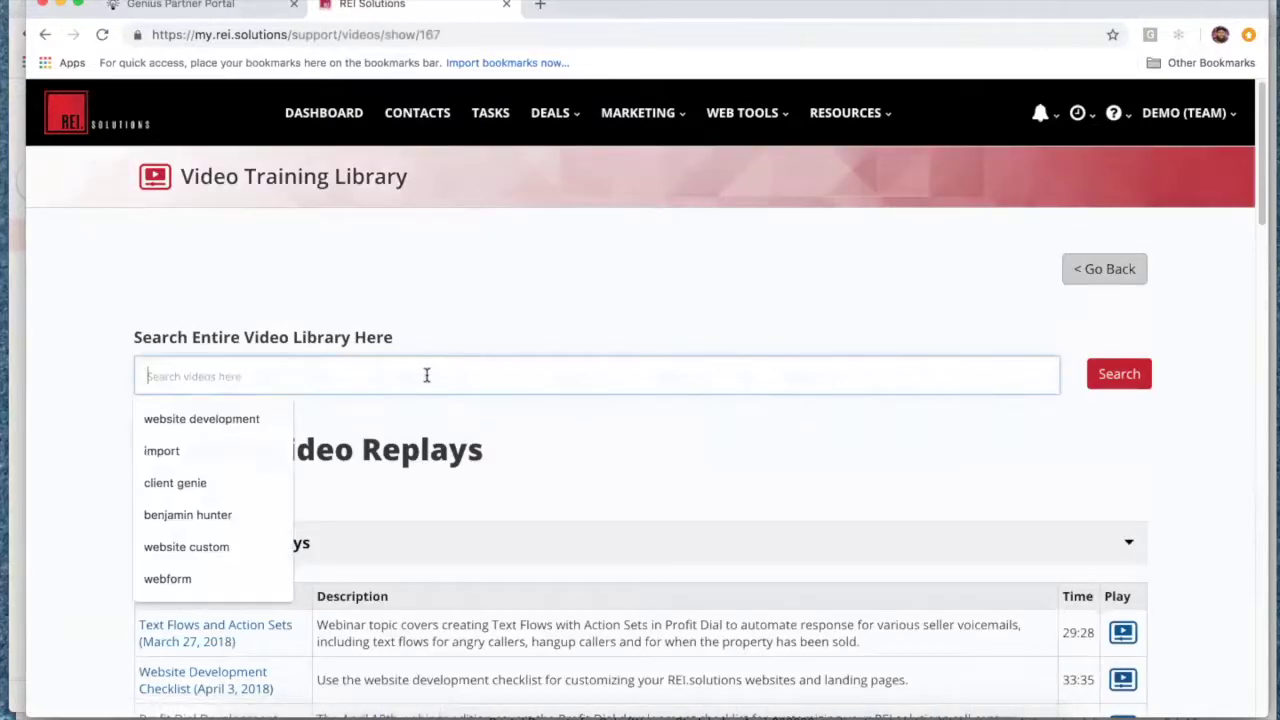
{"action": "type", "text": "import"}
{"action": "key", "text": "Return"}
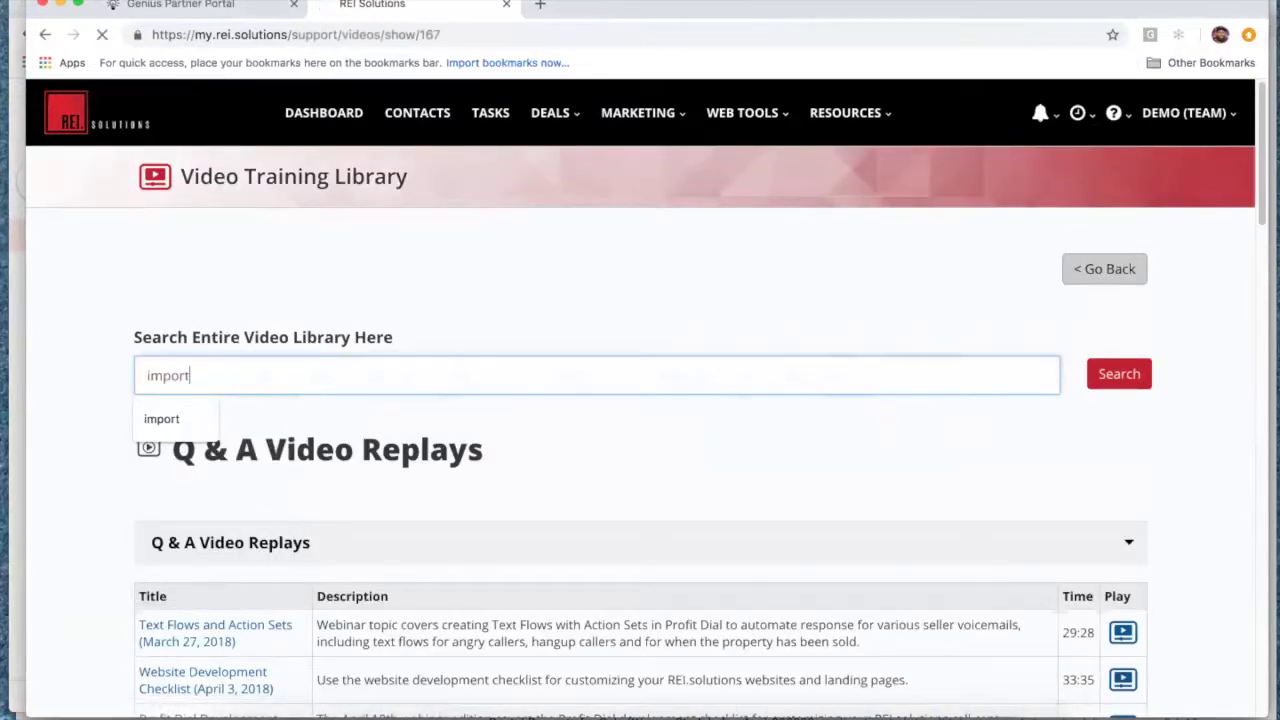
{"action": "scroll", "coordinate": [366, 551], "scroll_direction": "down", "scroll_amount": 2}
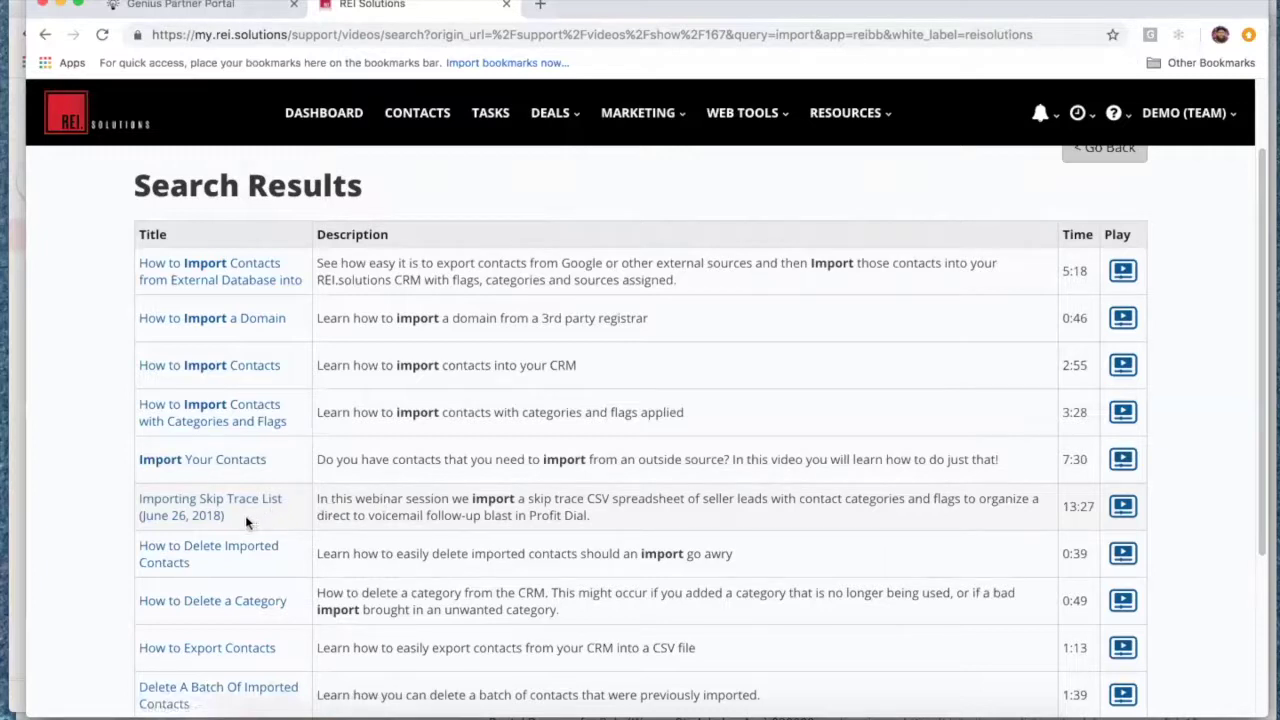
{"action": "scroll", "coordinate": [610, 391], "scroll_direction": "up", "scroll_amount": 2}
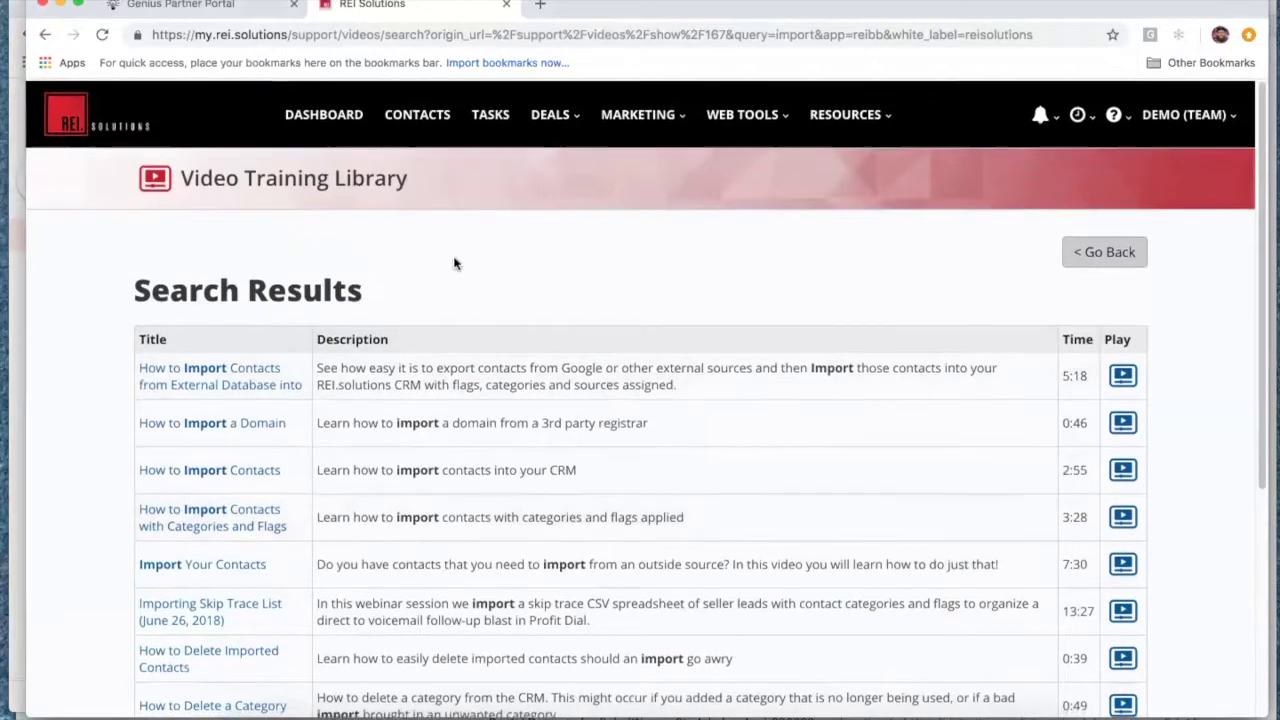
{"action": "left_click", "coordinate": [323, 116]}
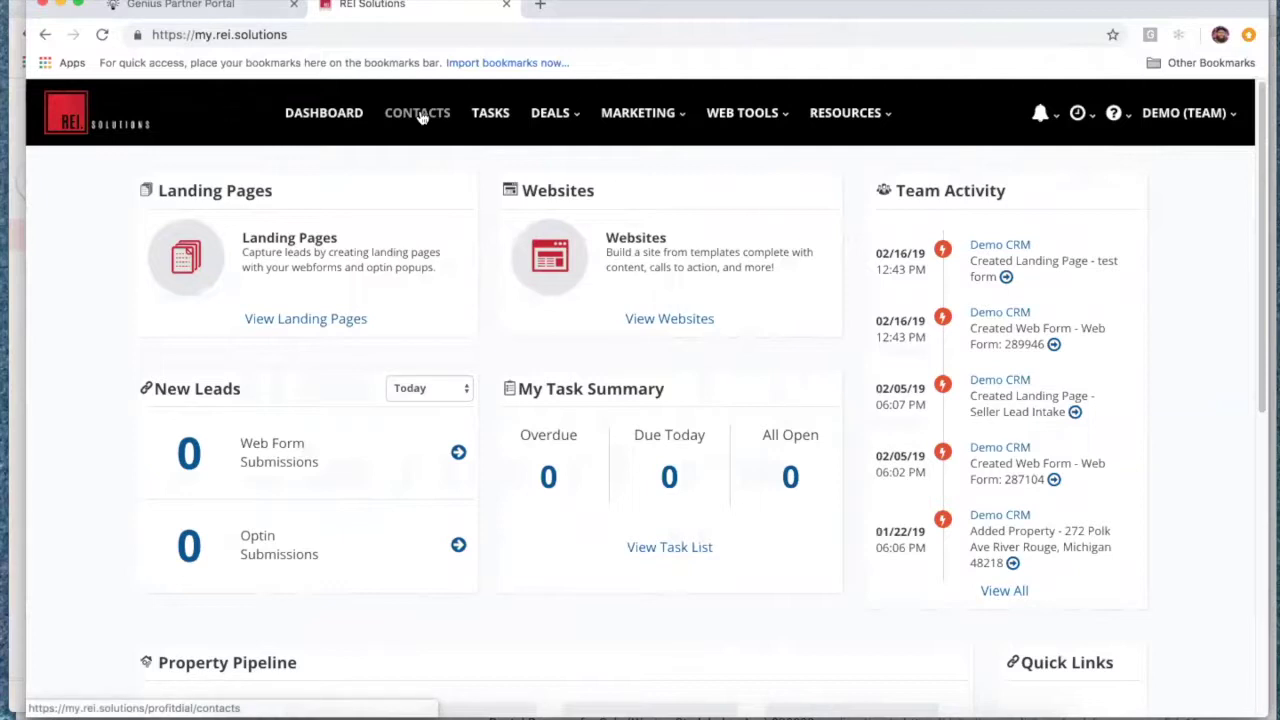
- Preview the new workflow editor under Marketing > Workflows, then return to the Contacts list
{"action": "left_click", "coordinate": [418, 113]}
{"action": "mouse_move", "coordinate": [651, 112]}
{"action": "left_click", "coordinate": [666, 163]}
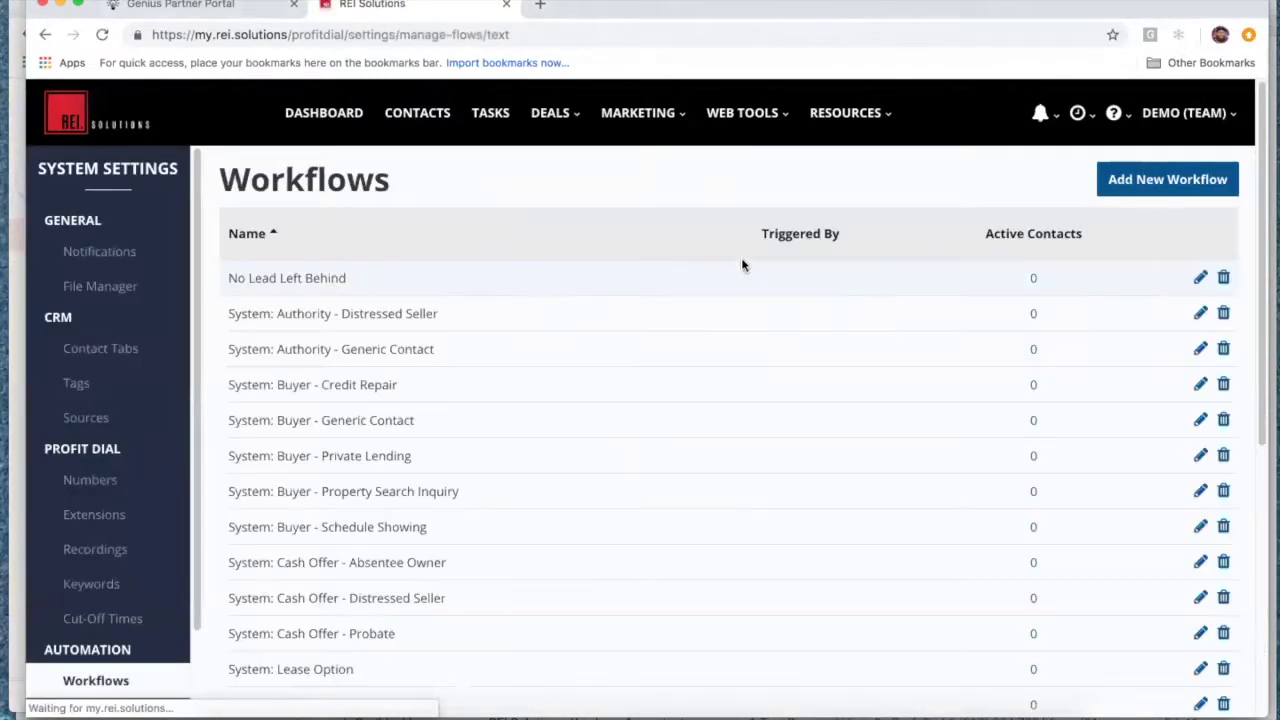
{"action": "left_click", "coordinate": [1142, 190]}
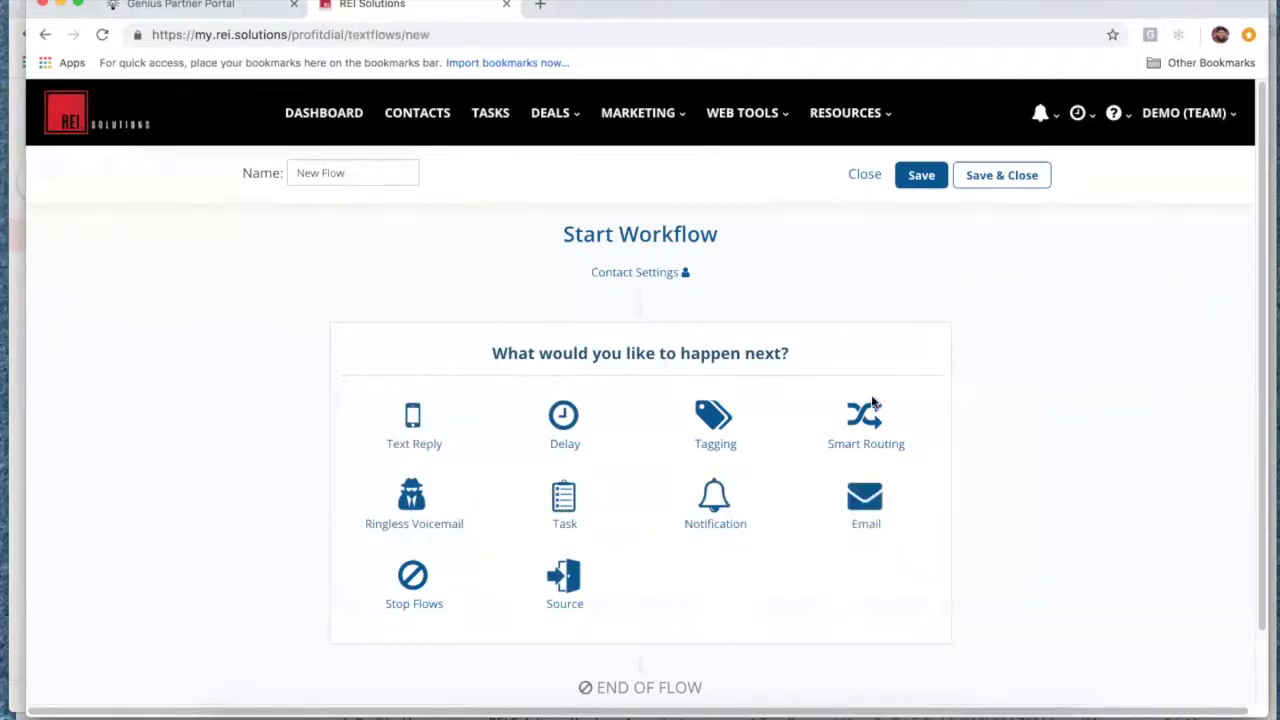
{"action": "left_click", "coordinate": [422, 114]}
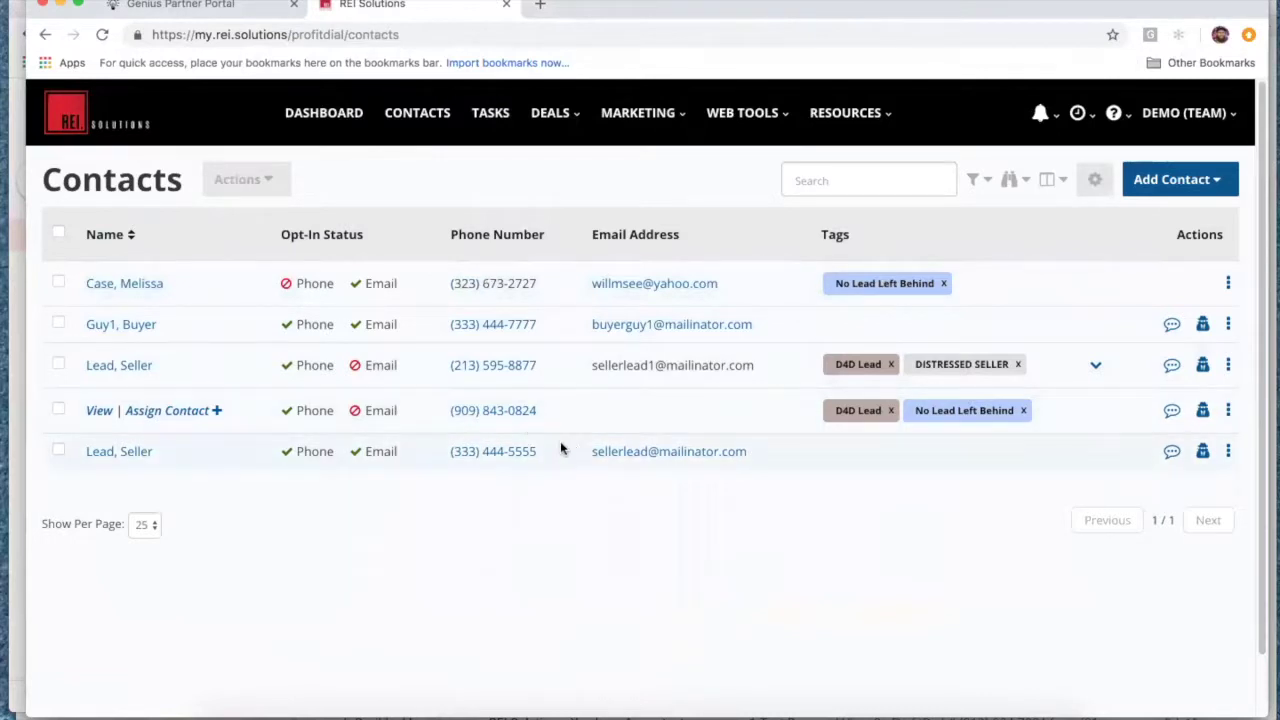
- Open the Marketing Inbox of calls and begin assigning the unassigned caller to a contact
{"action": "left_click", "coordinate": [674, 115]}
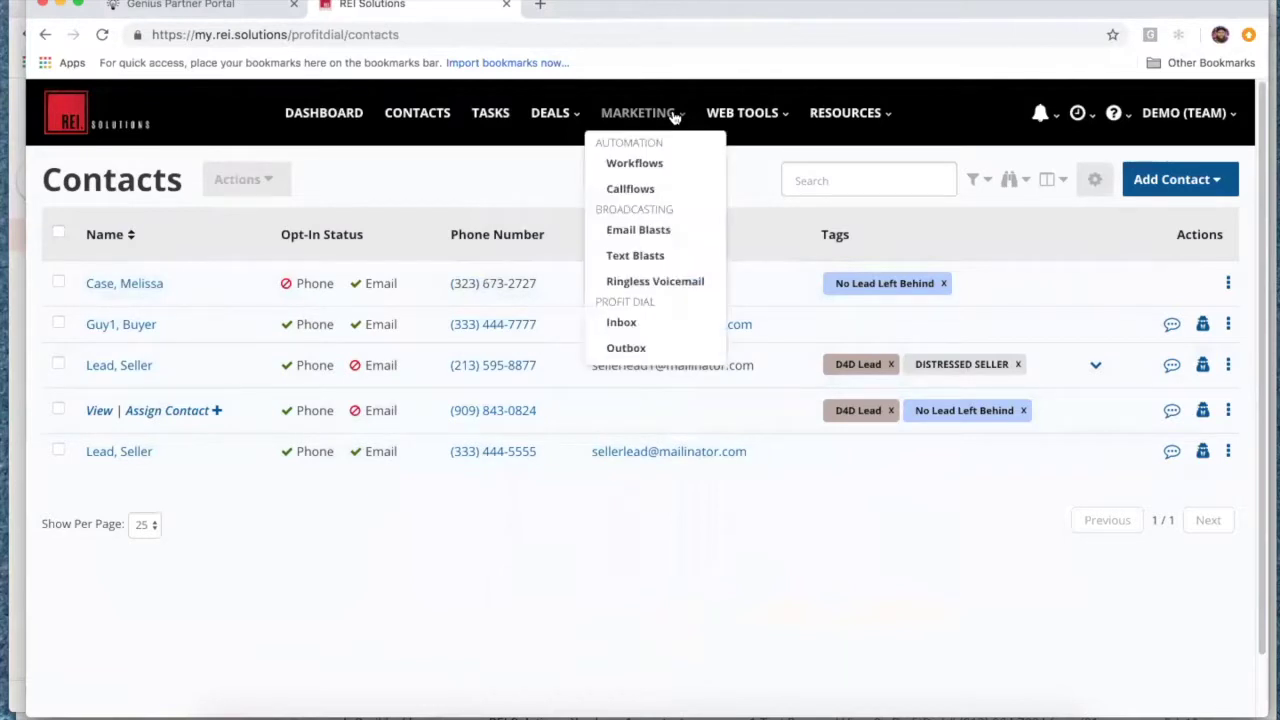
{"action": "left_click", "coordinate": [636, 326]}
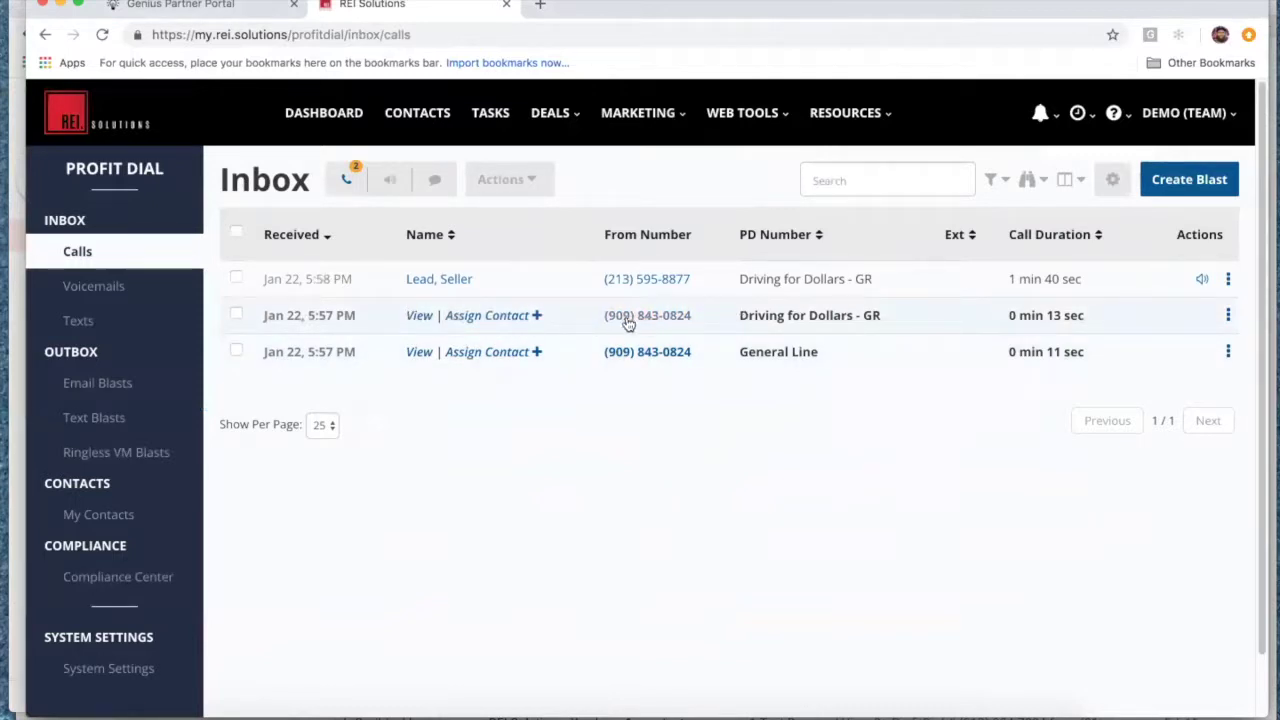
{"action": "left_click", "coordinate": [530, 317]}
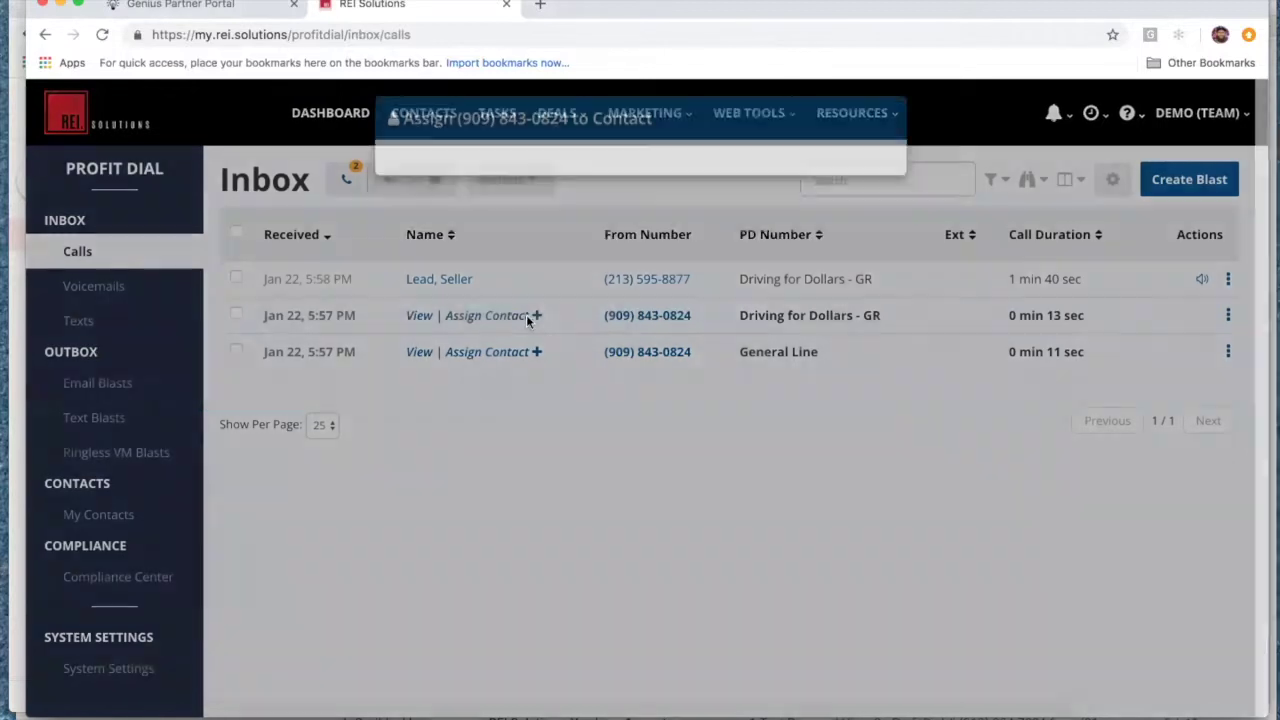
- Enter the new contact's first name, last name and email address
{"action": "left_click", "coordinate": [453, 251]}
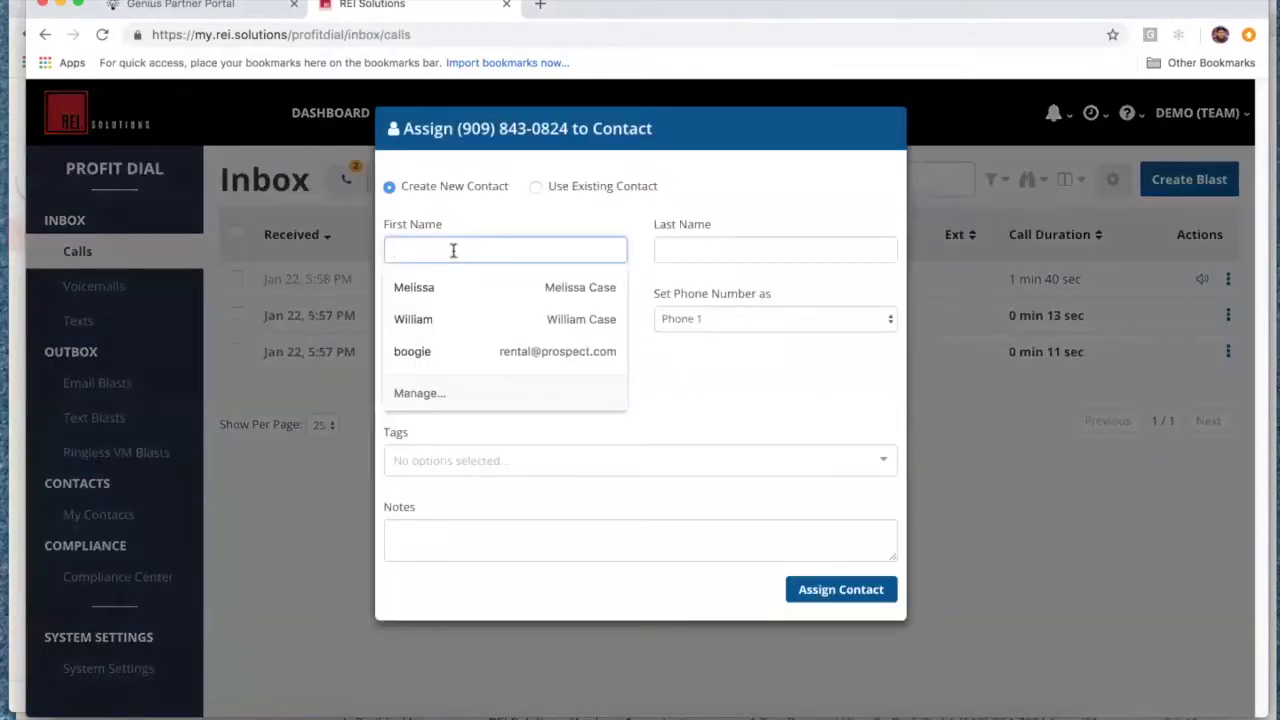
{"action": "type", "text": "Seller"}
{"action": "key", "text": "Tab"}
{"action": "type", "text": "Lea"}
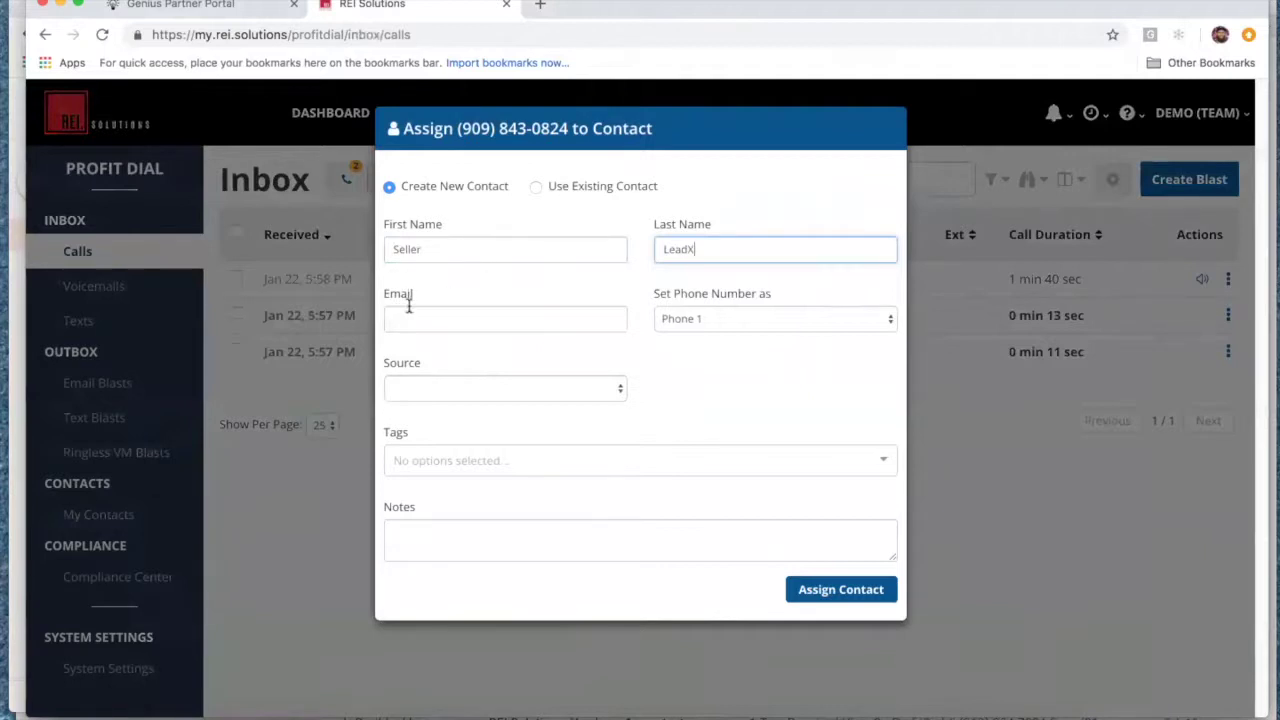
{"action": "left_click", "coordinate": [448, 319]}
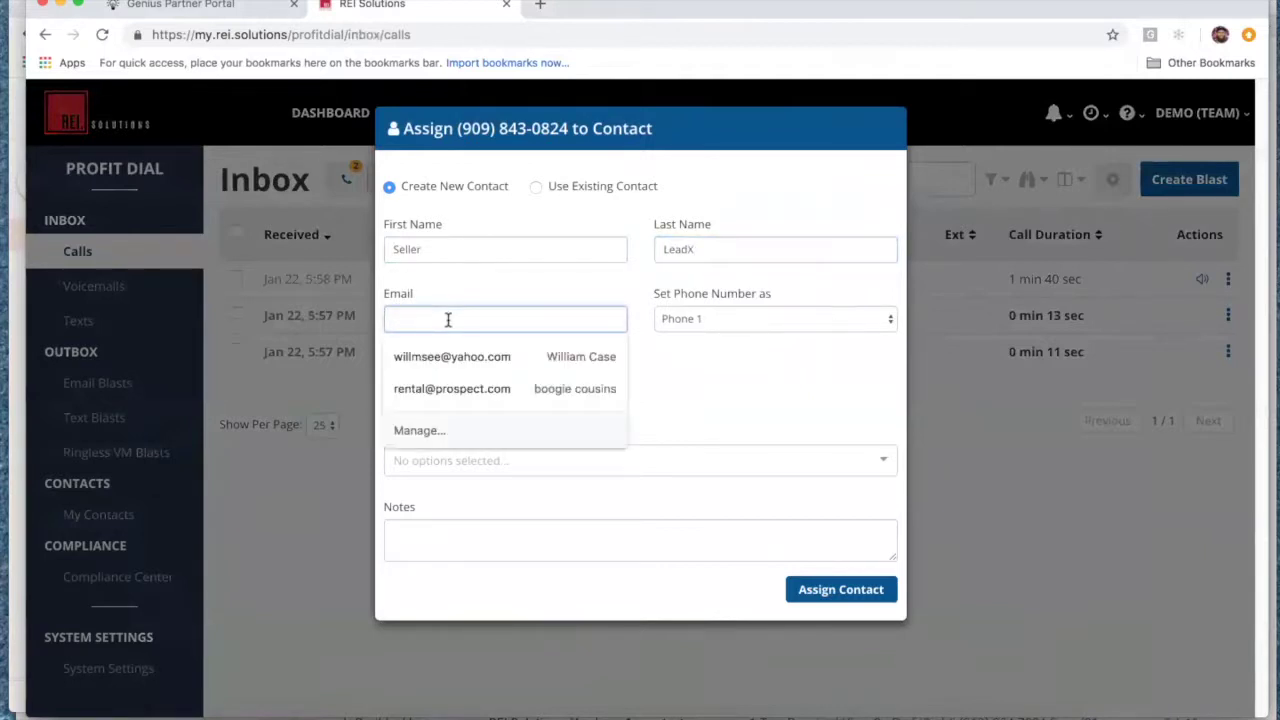
{"action": "type", "text": "seller"}
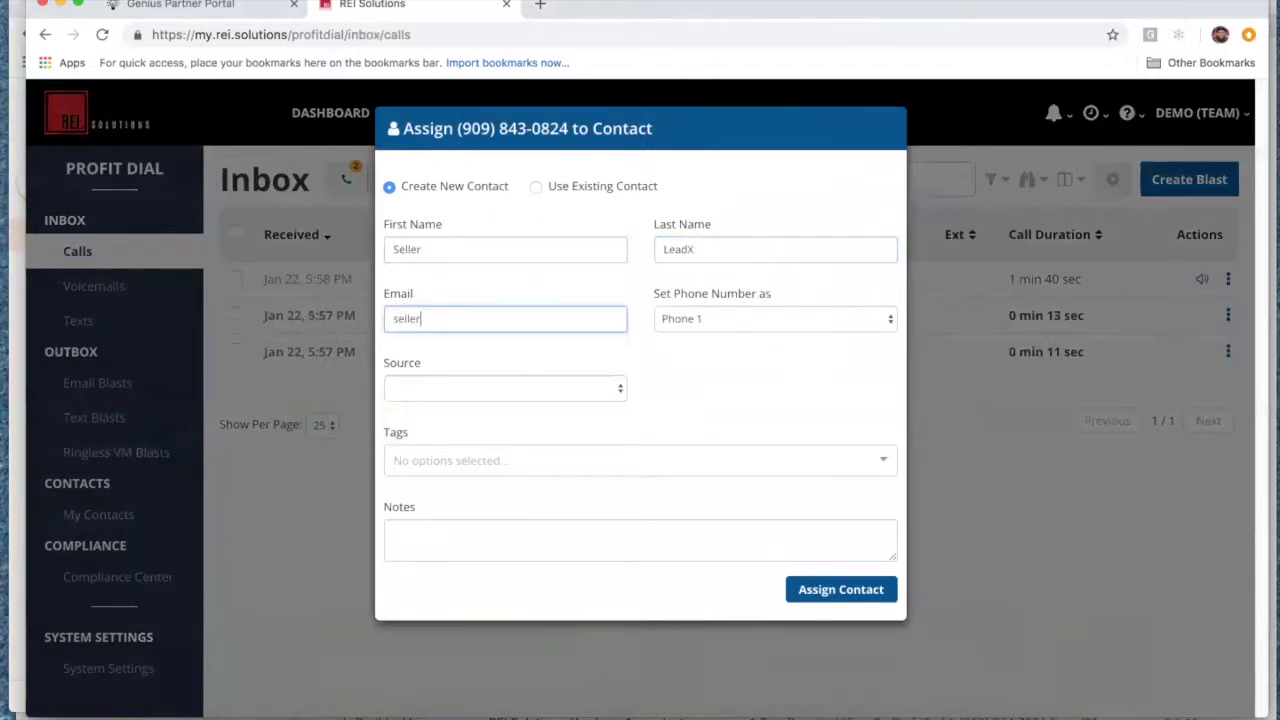
{"action": "type", "text": "lead1@mailinator.com"}
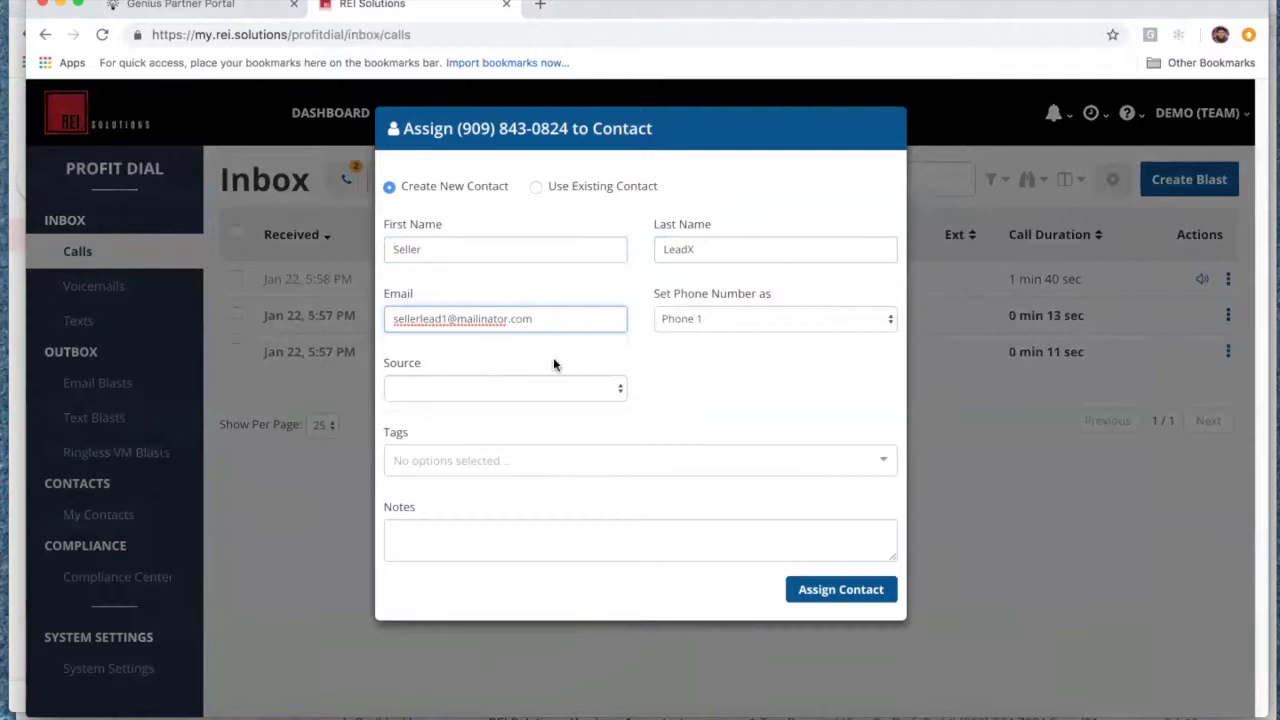
- Tag the contact DISTRESSED SELLER and Hot Prospect, dropping an accidental No Lead Left Behind tag
{"action": "left_click", "coordinate": [506, 460]}
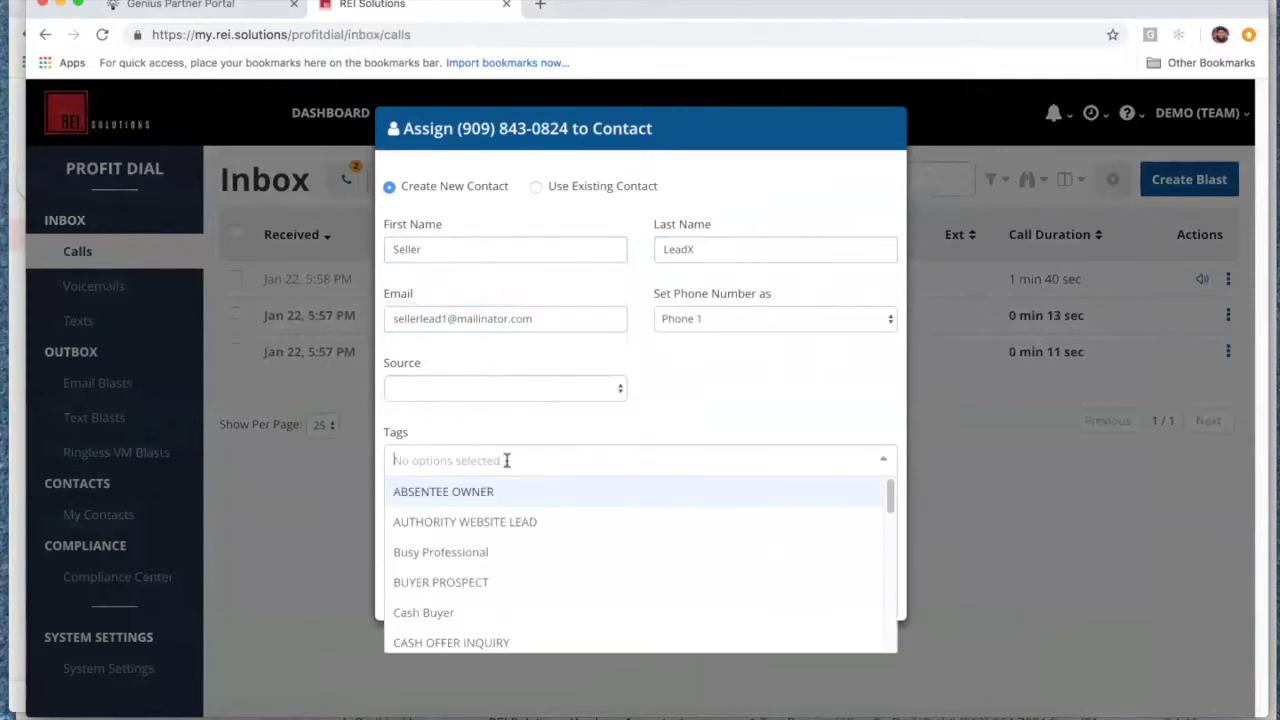
{"action": "scroll", "coordinate": [510, 555], "scroll_direction": "down", "scroll_amount": 3}
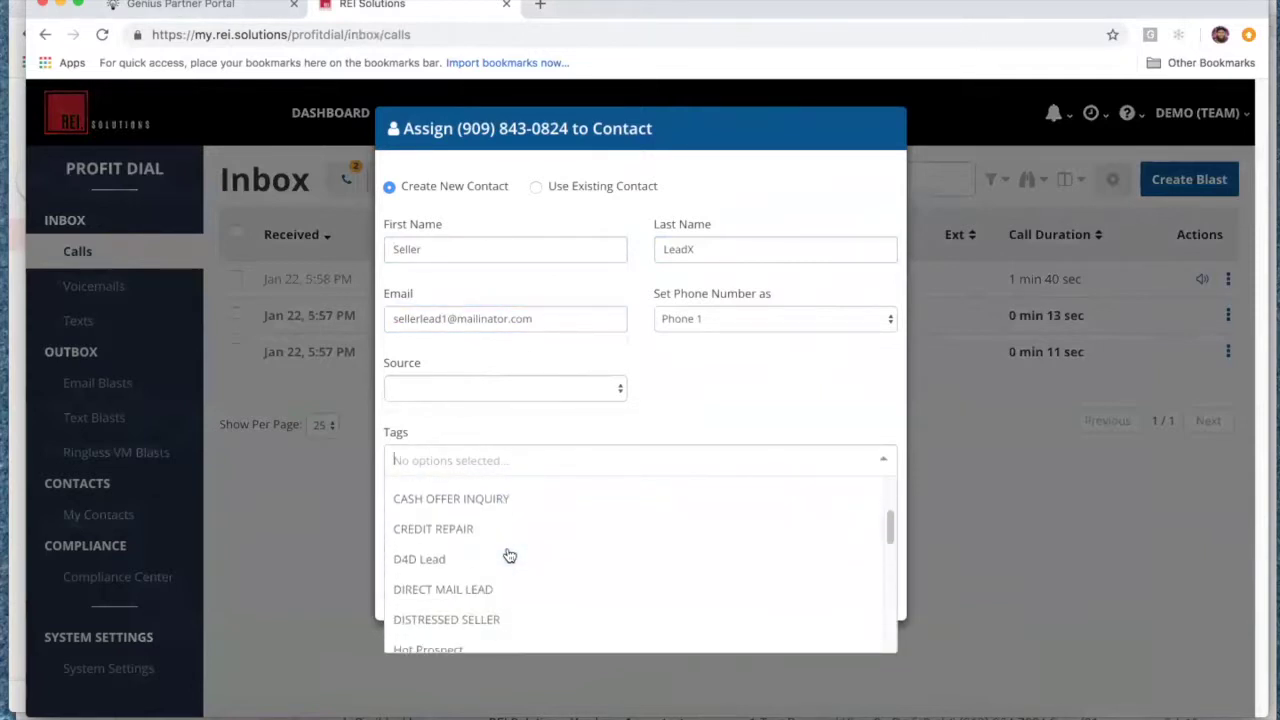
{"action": "scroll", "coordinate": [506, 557], "scroll_direction": "down", "scroll_amount": 1}
{"action": "left_click", "coordinate": [484, 554]}
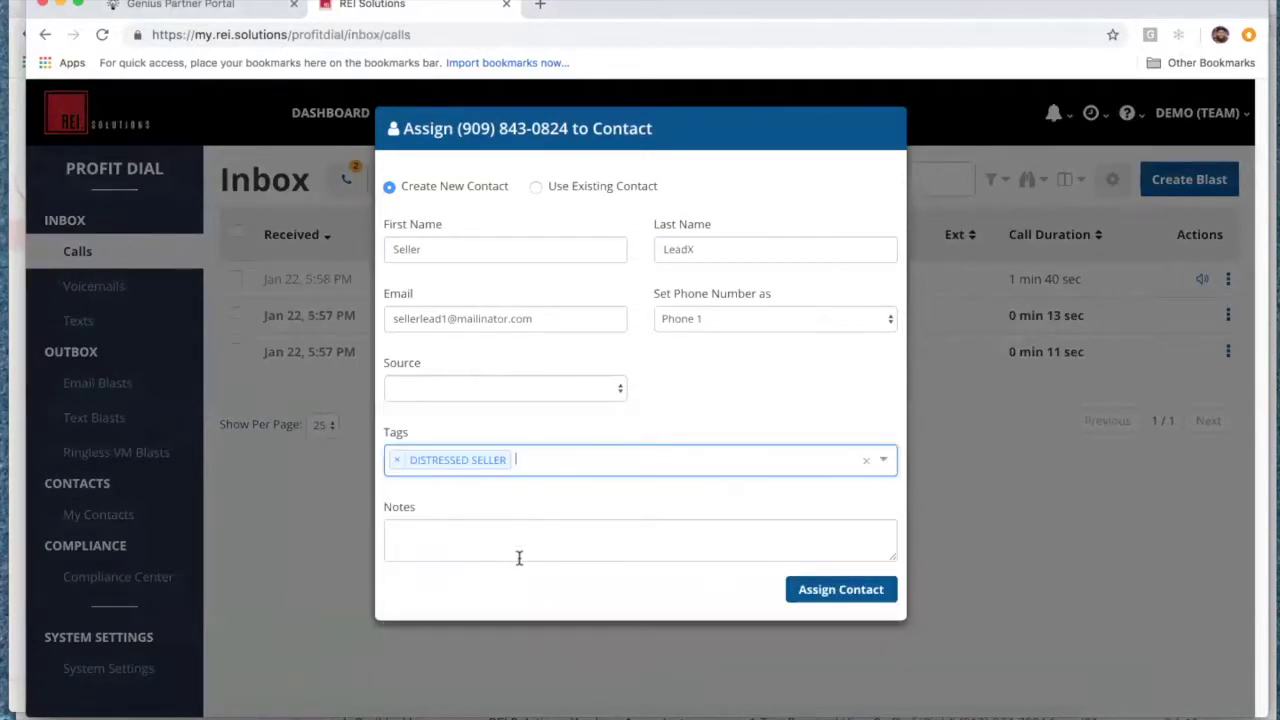
{"action": "left_click", "coordinate": [568, 461]}
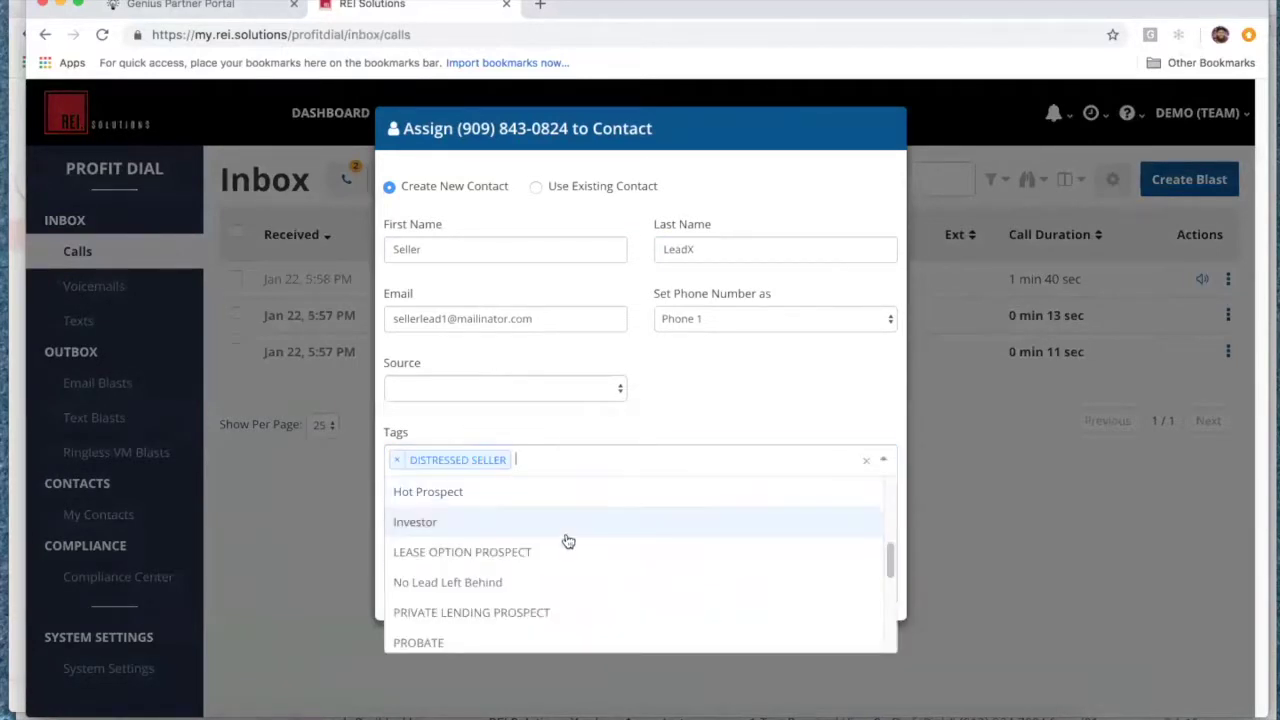
{"action": "scroll", "coordinate": [530, 550], "scroll_direction": "down", "scroll_amount": 2}
{"action": "left_click", "coordinate": [502, 537]}
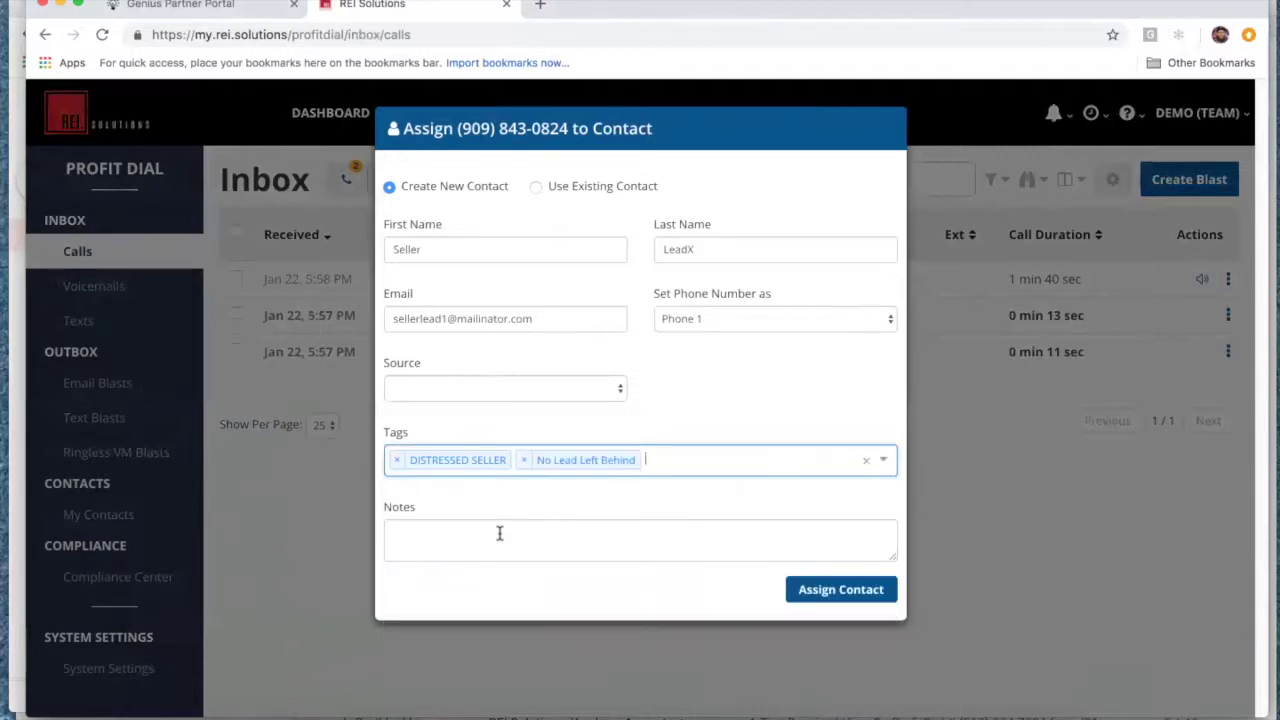
{"action": "left_click", "coordinate": [523, 460]}
{"action": "left_click", "coordinate": [542, 463]}
{"action": "scroll", "coordinate": [517, 566], "scroll_direction": "up", "scroll_amount": 4}
{"action": "scroll", "coordinate": [516, 565], "scroll_direction": "down", "scroll_amount": 1}
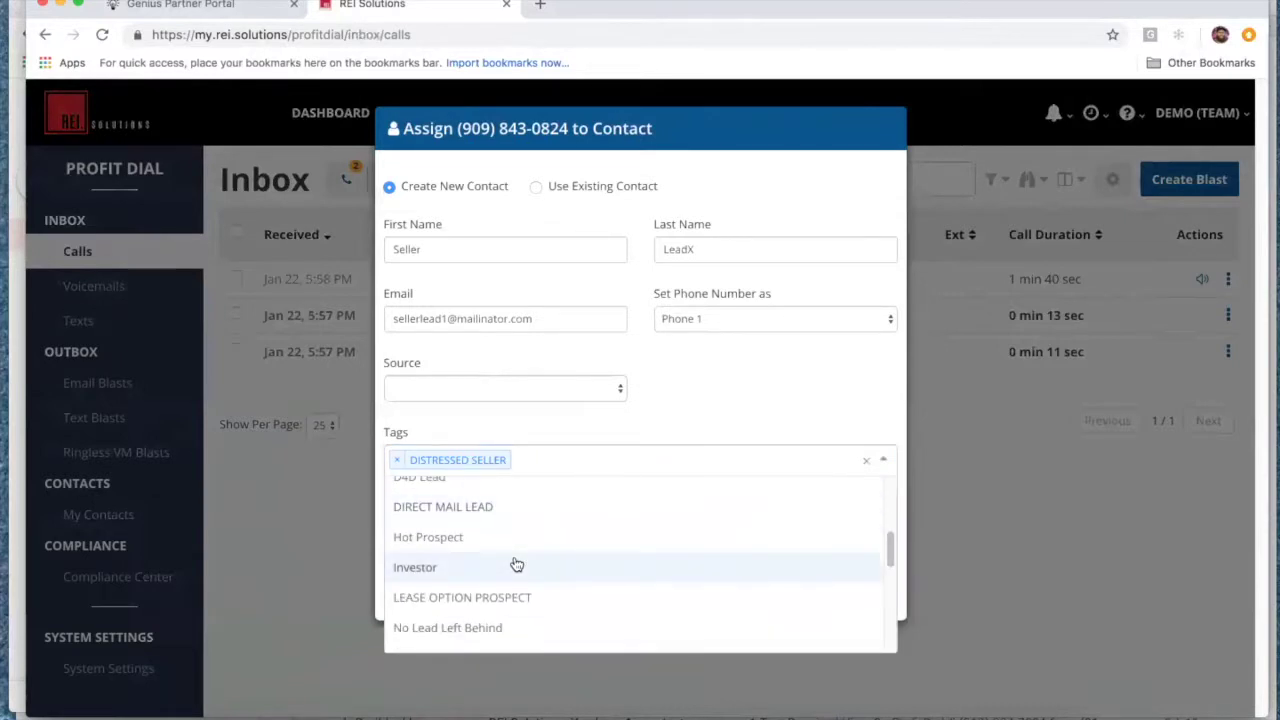
{"action": "left_click", "coordinate": [458, 536]}
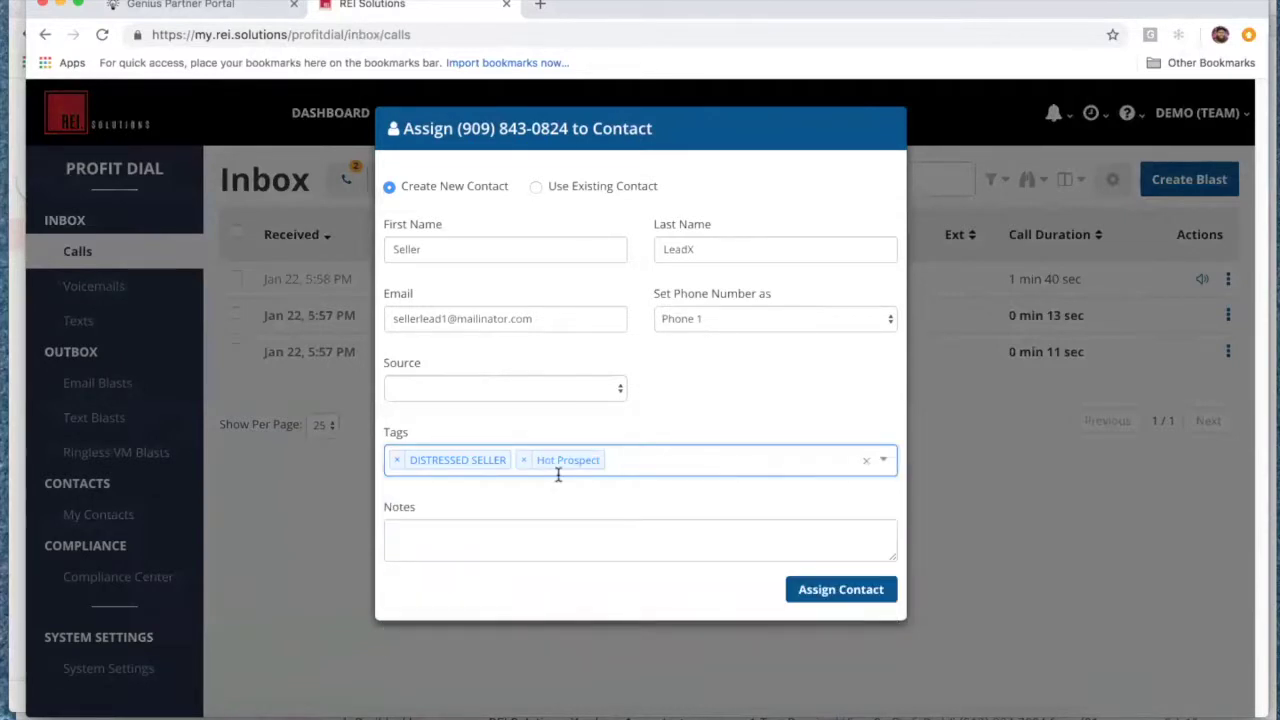
- Add the offer note, set the lead source to Bandit Signs and save the contact
{"action": "left_click", "coordinate": [565, 537]}
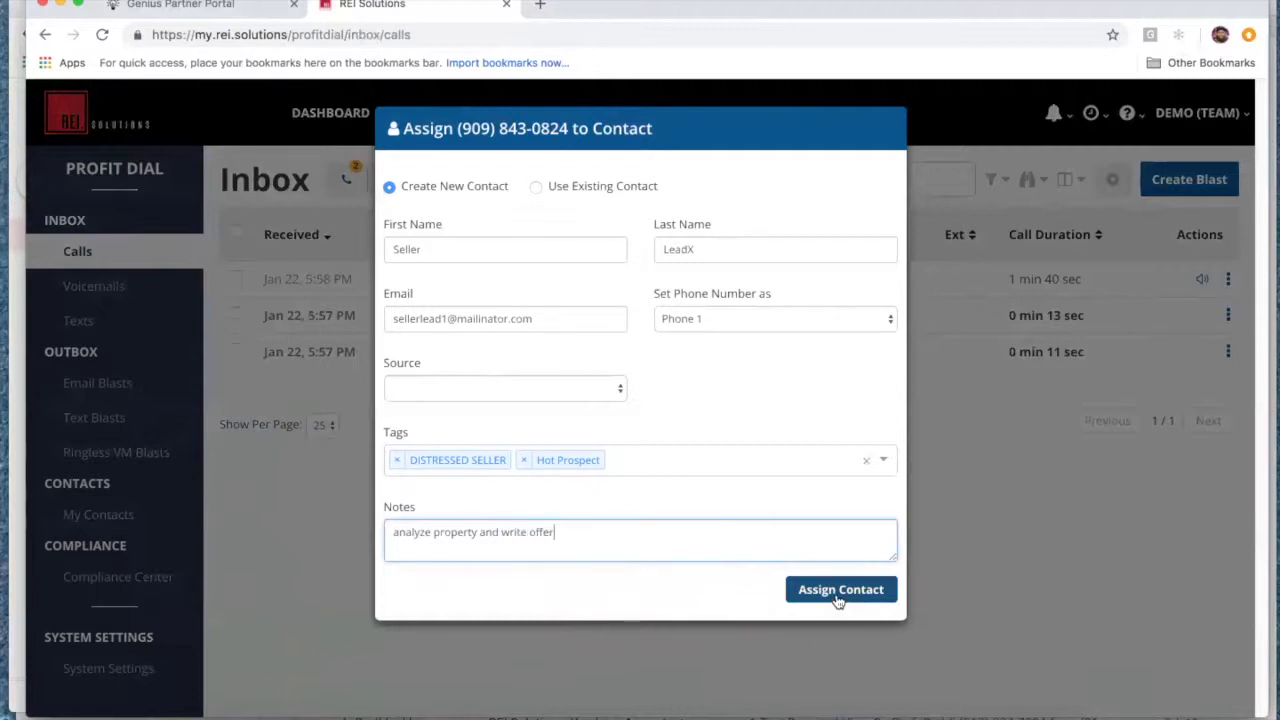
{"action": "left_click", "coordinate": [606, 391]}
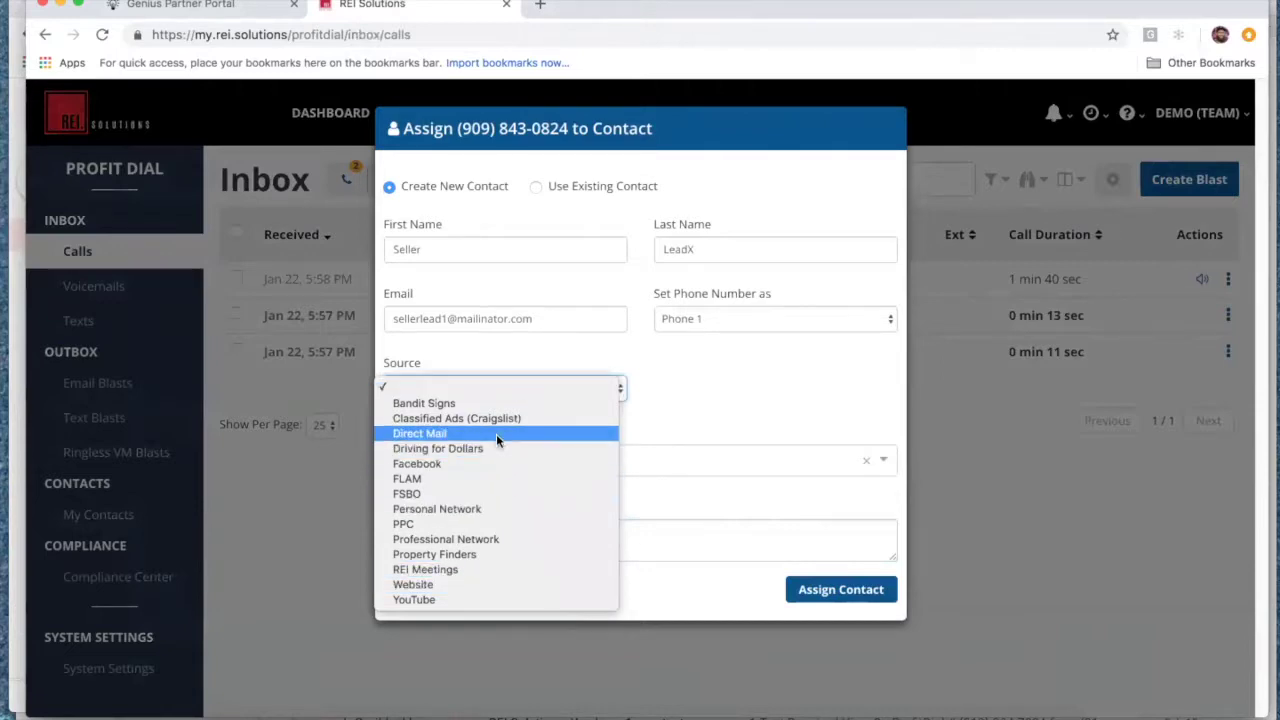
{"action": "left_click", "coordinate": [498, 404]}
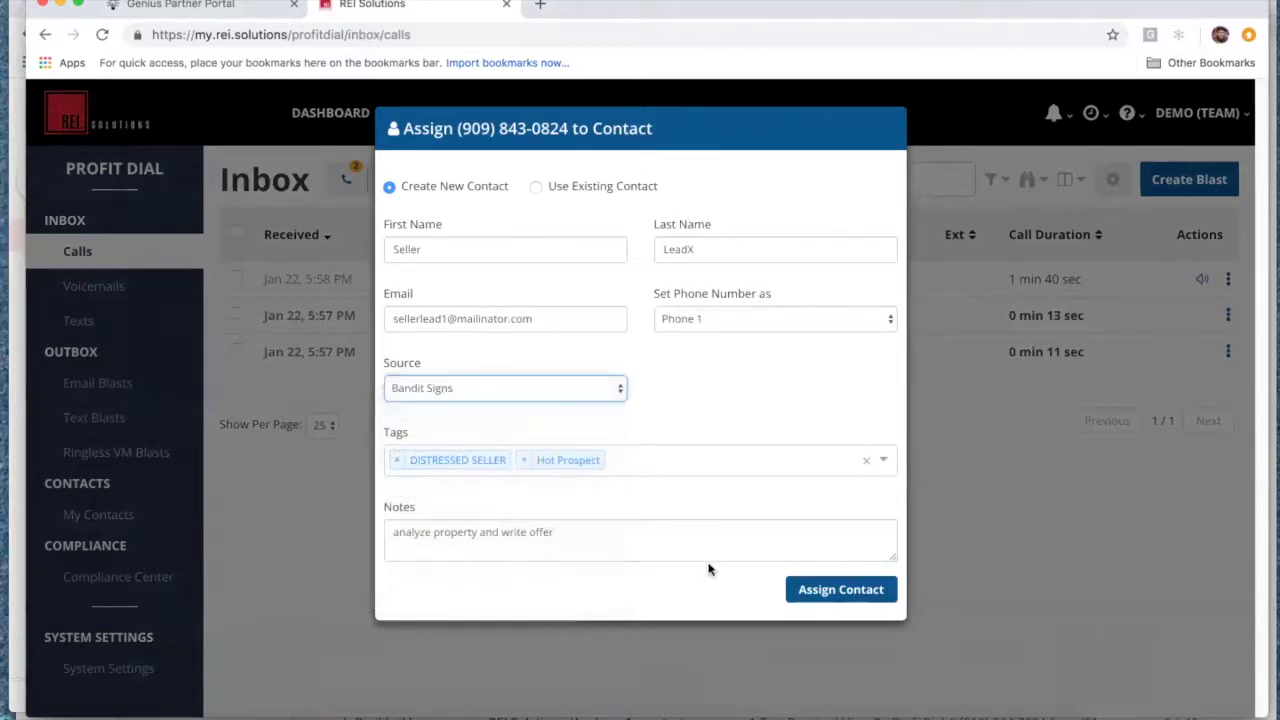
{"action": "left_click", "coordinate": [840, 592]}
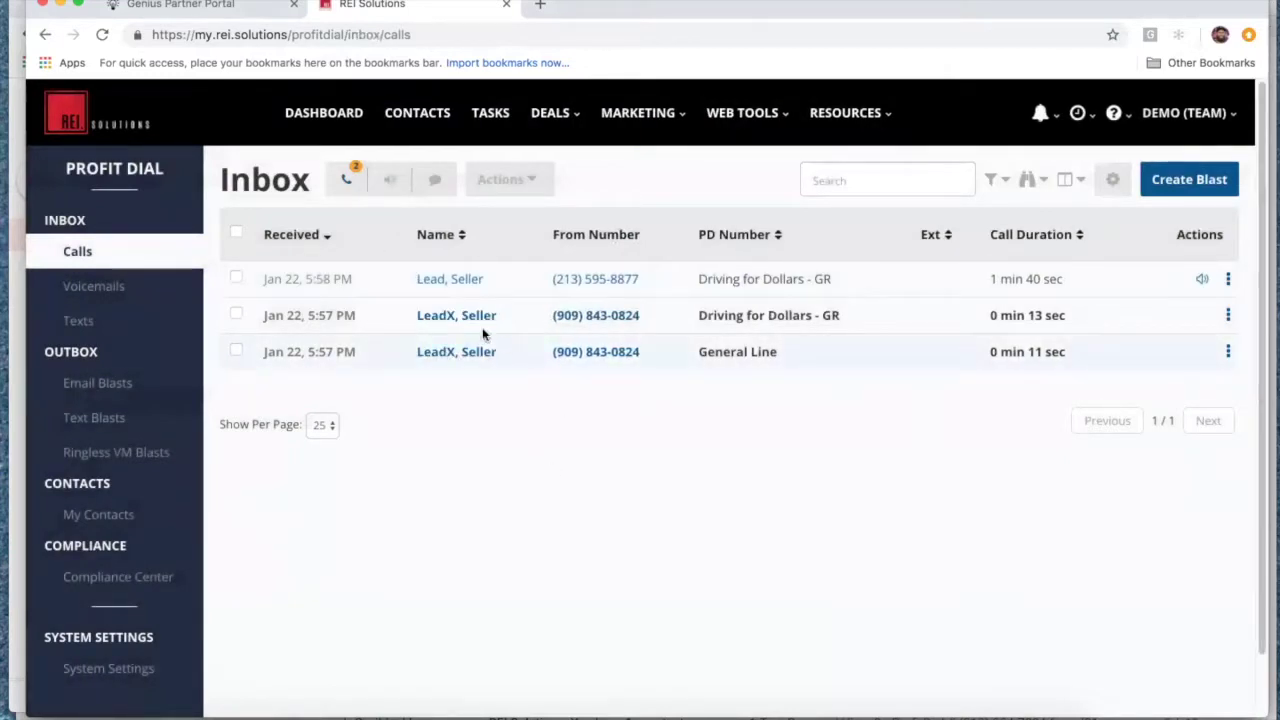
{"action": "left_click", "coordinate": [1228, 316]}
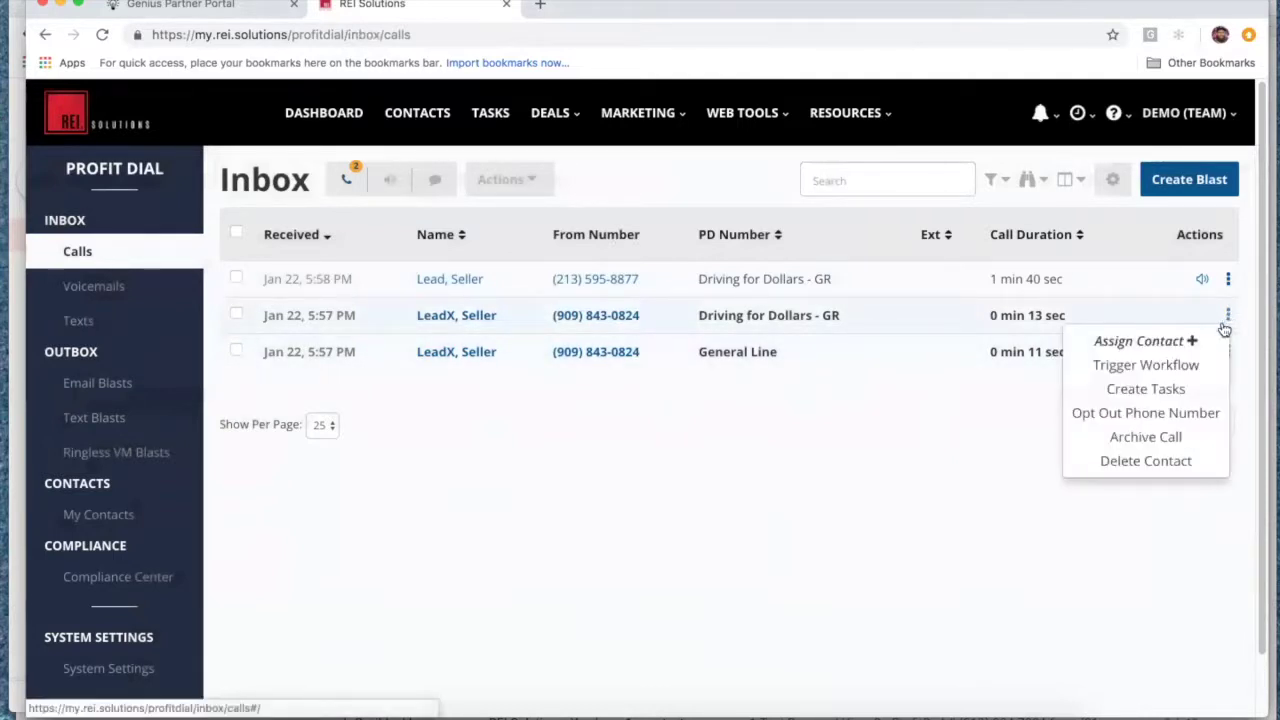
{"action": "left_click", "coordinate": [557, 452]}
{"action": "left_click", "coordinate": [102, 34]}
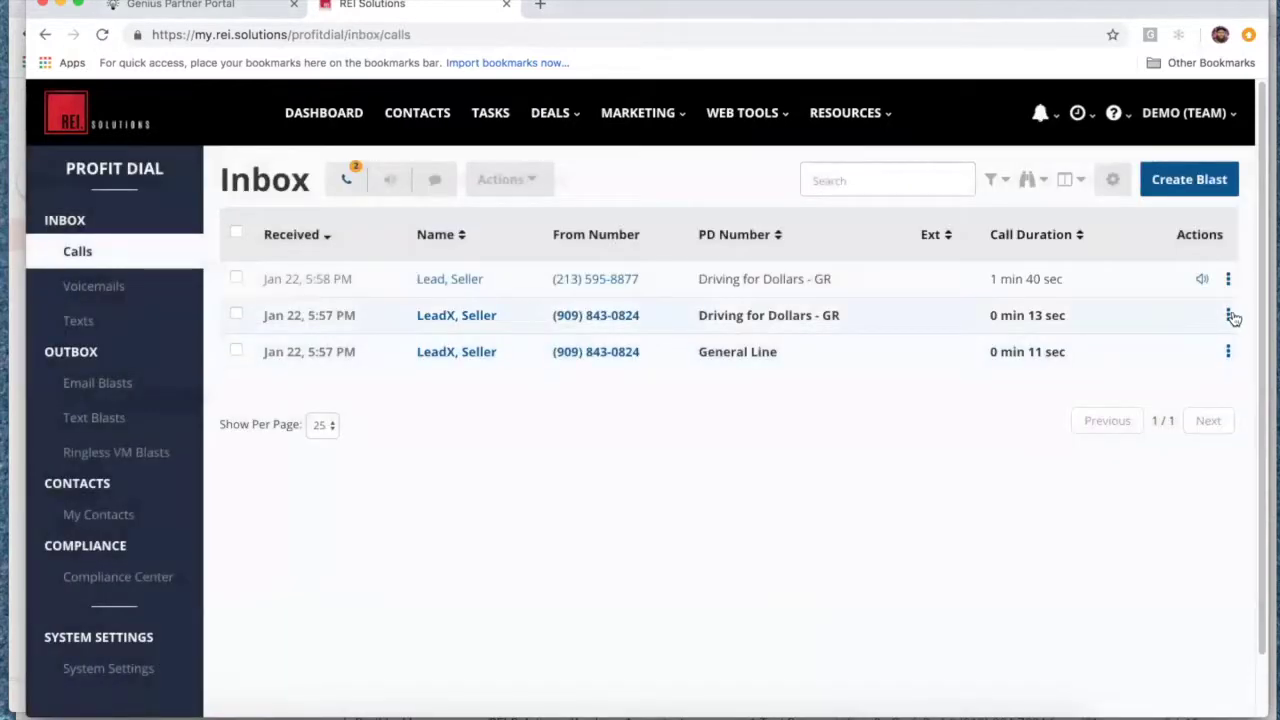
{"action": "left_click", "coordinate": [1228, 316]}
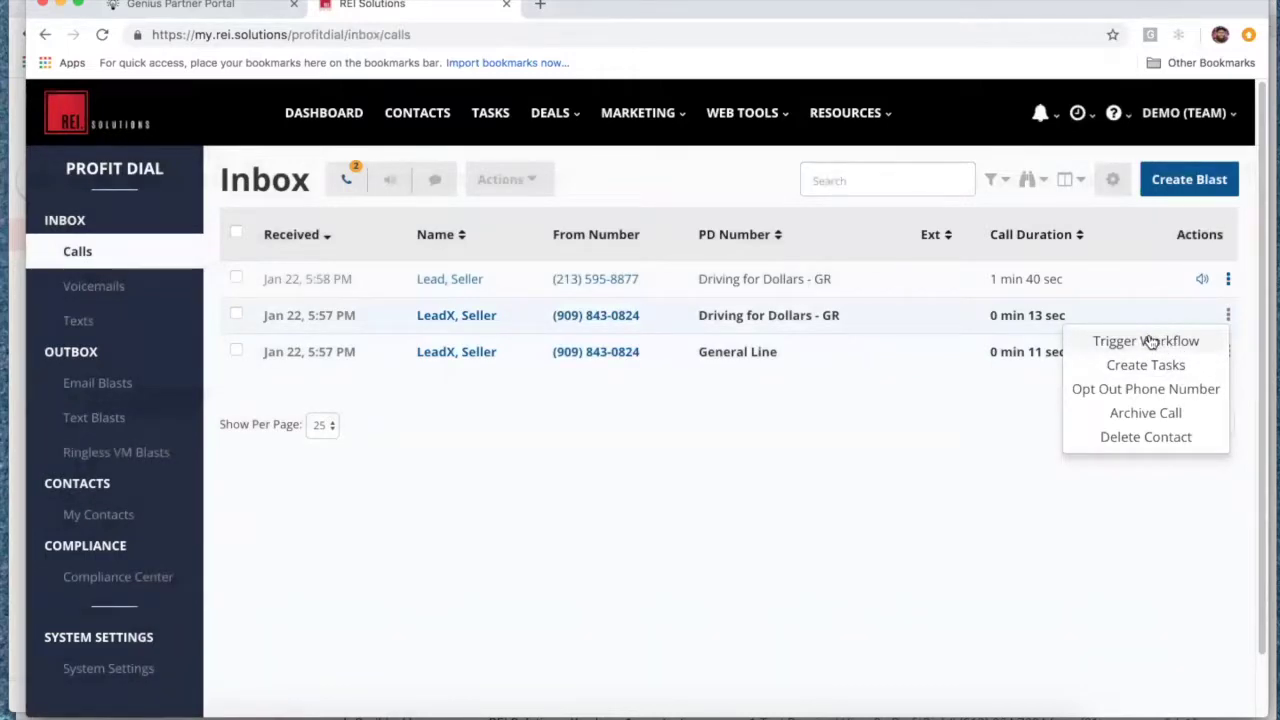
{"action": "left_click", "coordinate": [1146, 341]}
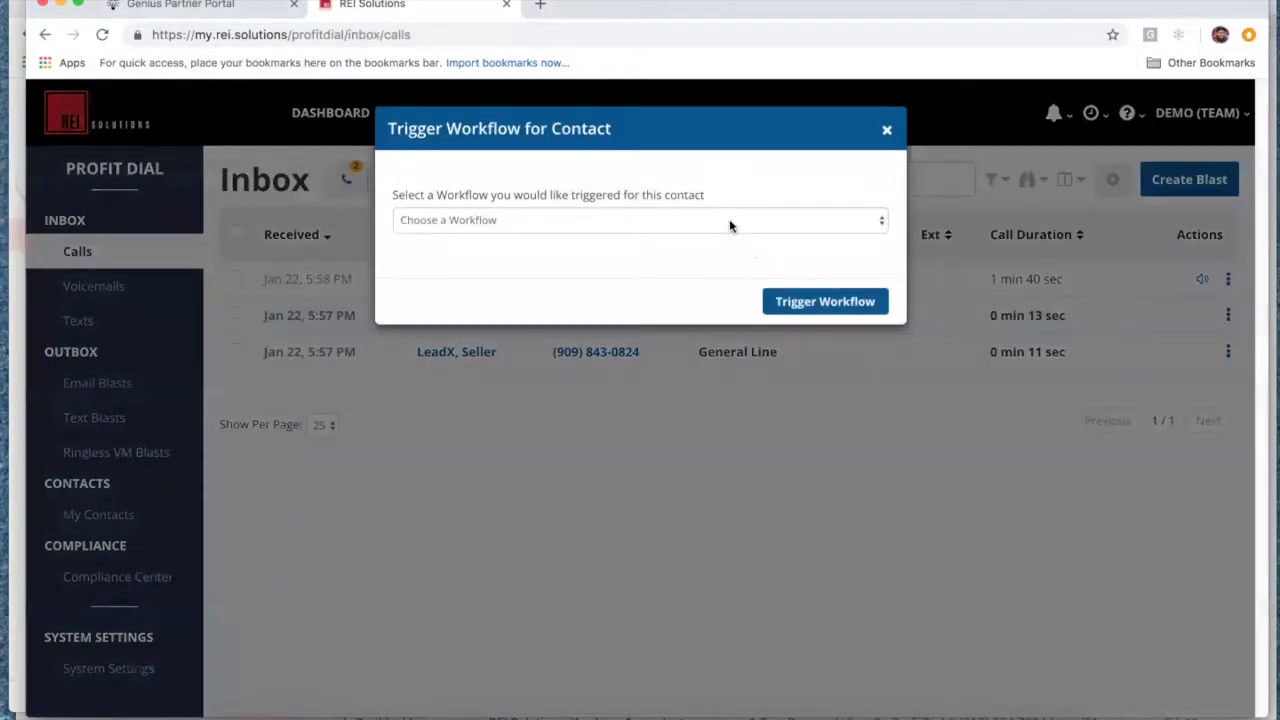
{"action": "left_click", "coordinate": [730, 220]}
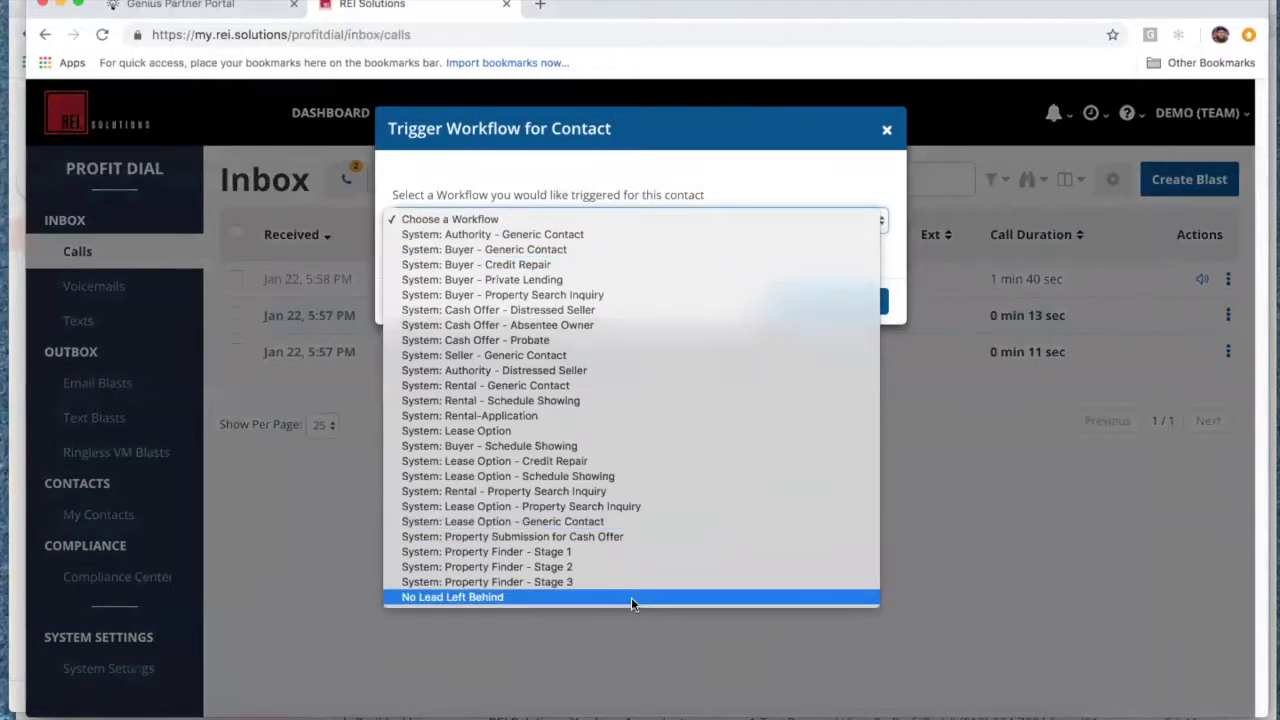
{"action": "left_click", "coordinate": [576, 634]}
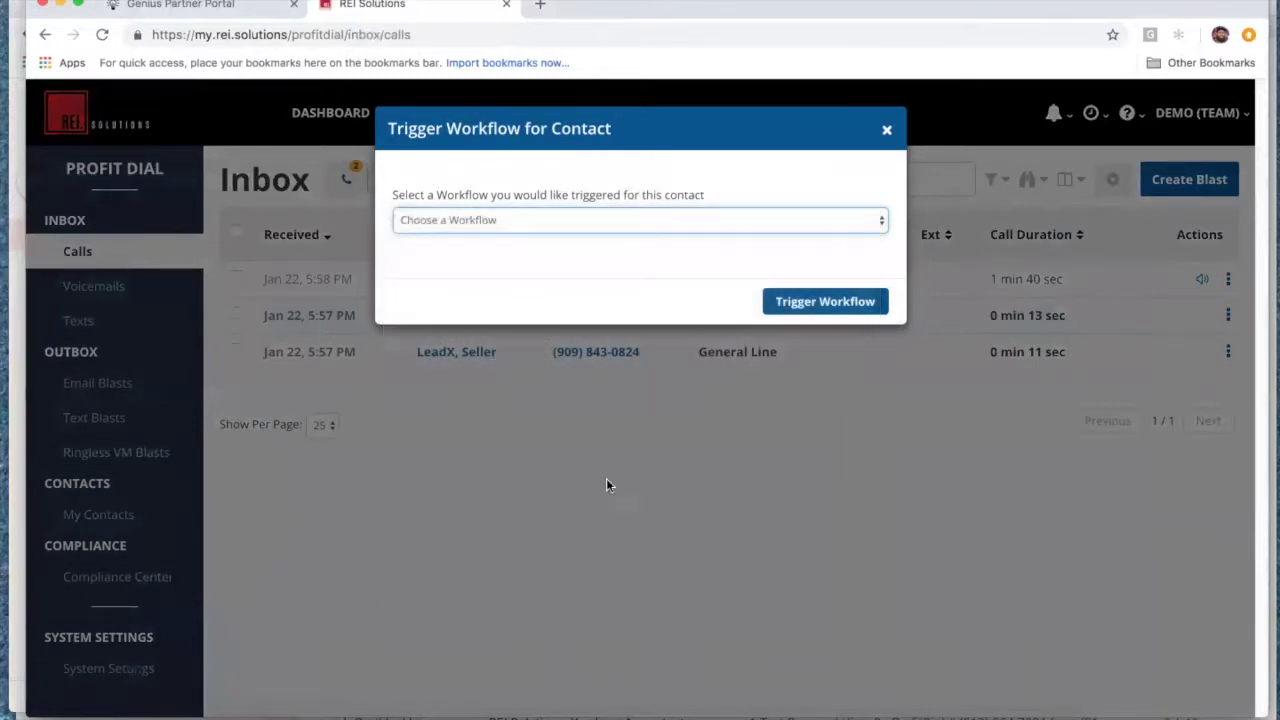
{"action": "left_click", "coordinate": [884, 131]}
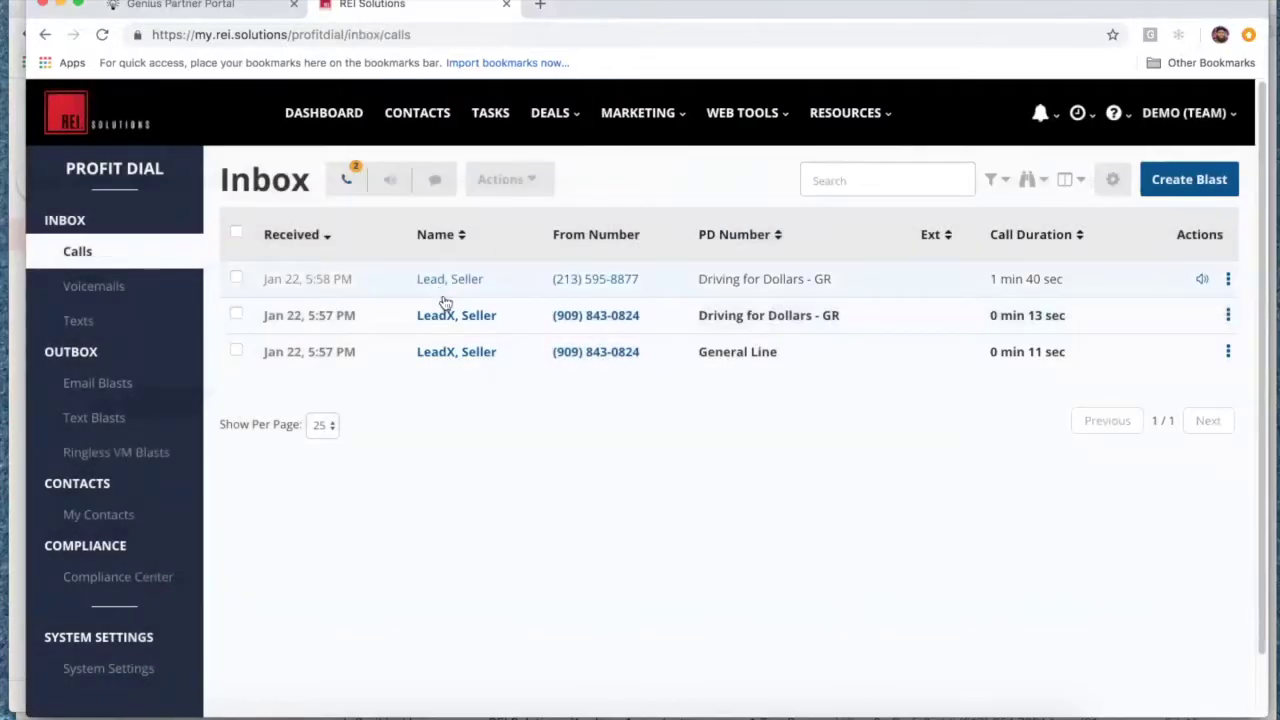
- Open the seller contact's detail page and review its details and activity
{"action": "left_click", "coordinate": [453, 316]}
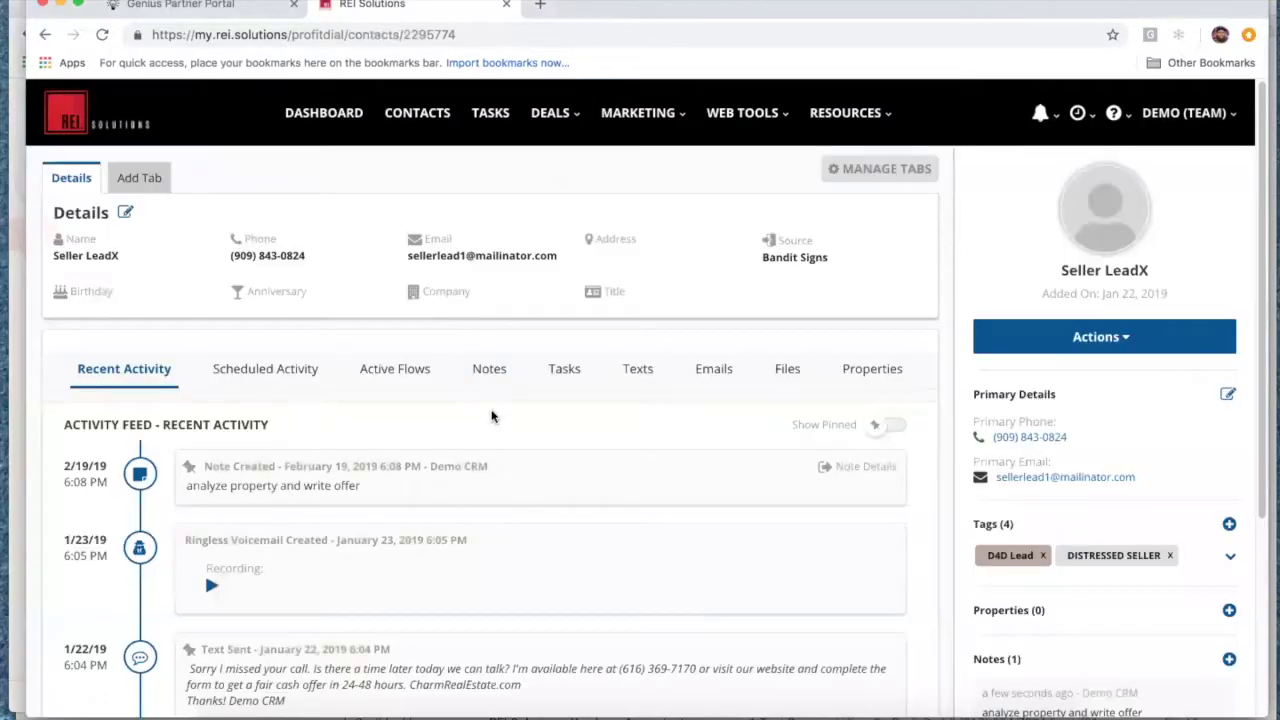
{"action": "scroll", "coordinate": [909, 565], "scroll_direction": "down", "scroll_amount": 2}
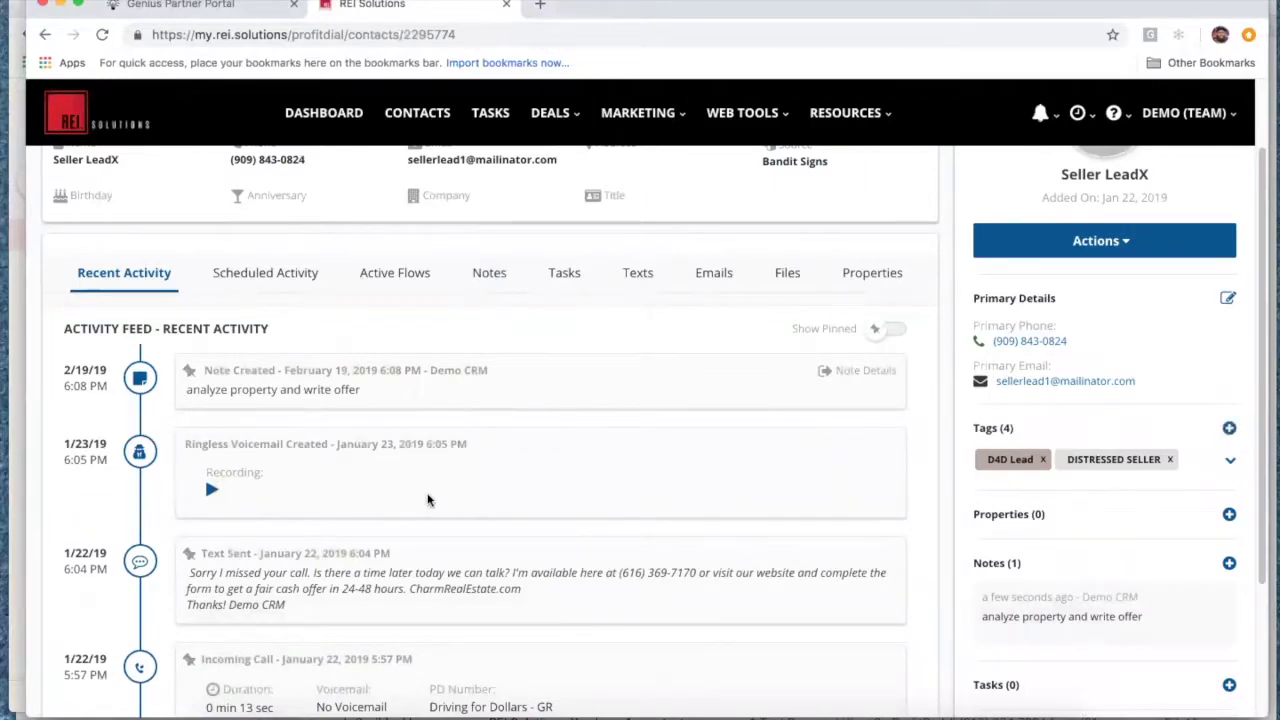
{"action": "scroll", "coordinate": [428, 495], "scroll_direction": "up", "scroll_amount": 2}
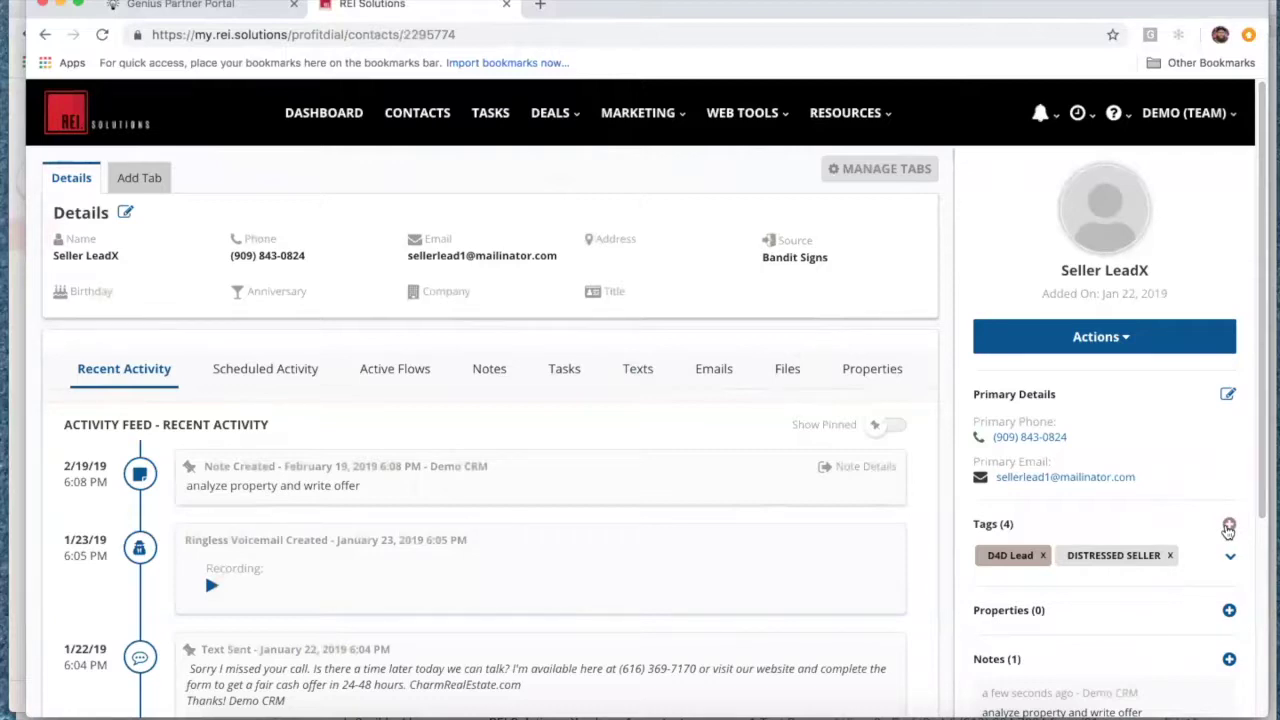
- Browse the Add A Tag list and close it without adding a tag
{"action": "left_click", "coordinate": [1229, 527]}
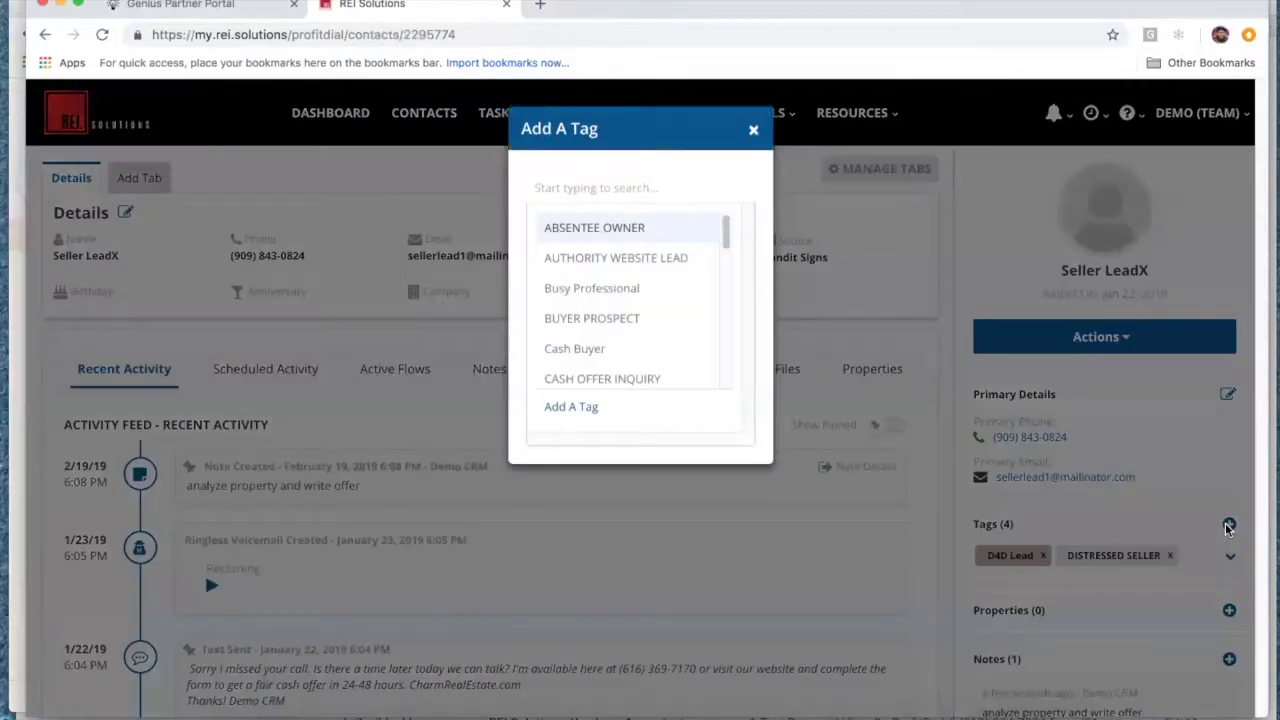
{"action": "scroll", "coordinate": [632, 347], "scroll_direction": "down", "scroll_amount": 3}
{"action": "scroll", "coordinate": [632, 347], "scroll_direction": "down", "scroll_amount": 5}
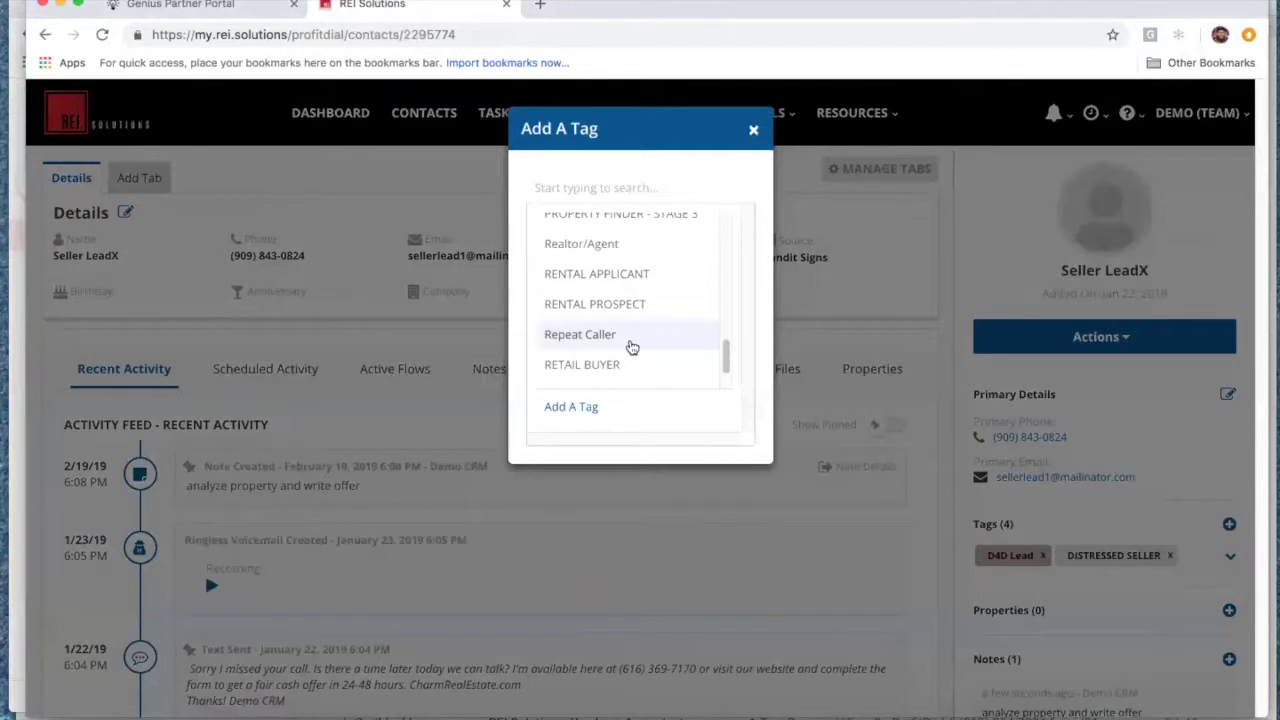
{"action": "scroll", "coordinate": [586, 336], "scroll_direction": "down", "scroll_amount": 1}
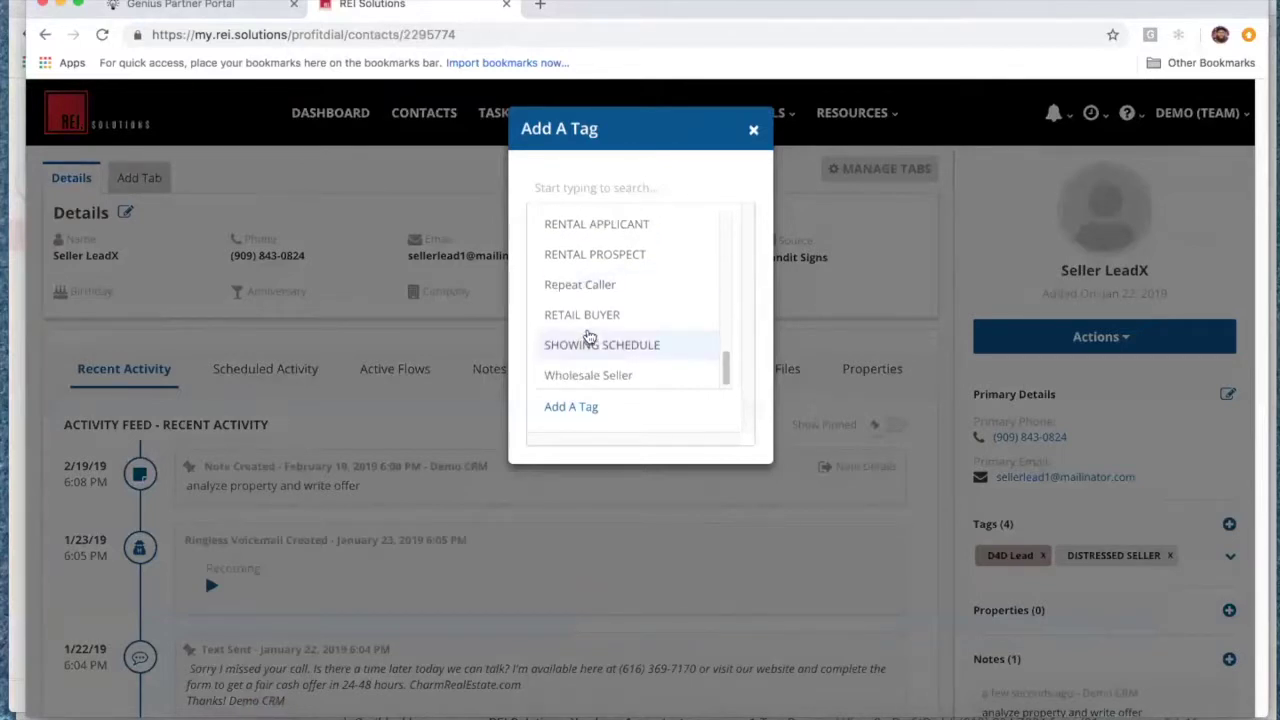
{"action": "scroll", "coordinate": [589, 337], "scroll_direction": "up", "scroll_amount": 6}
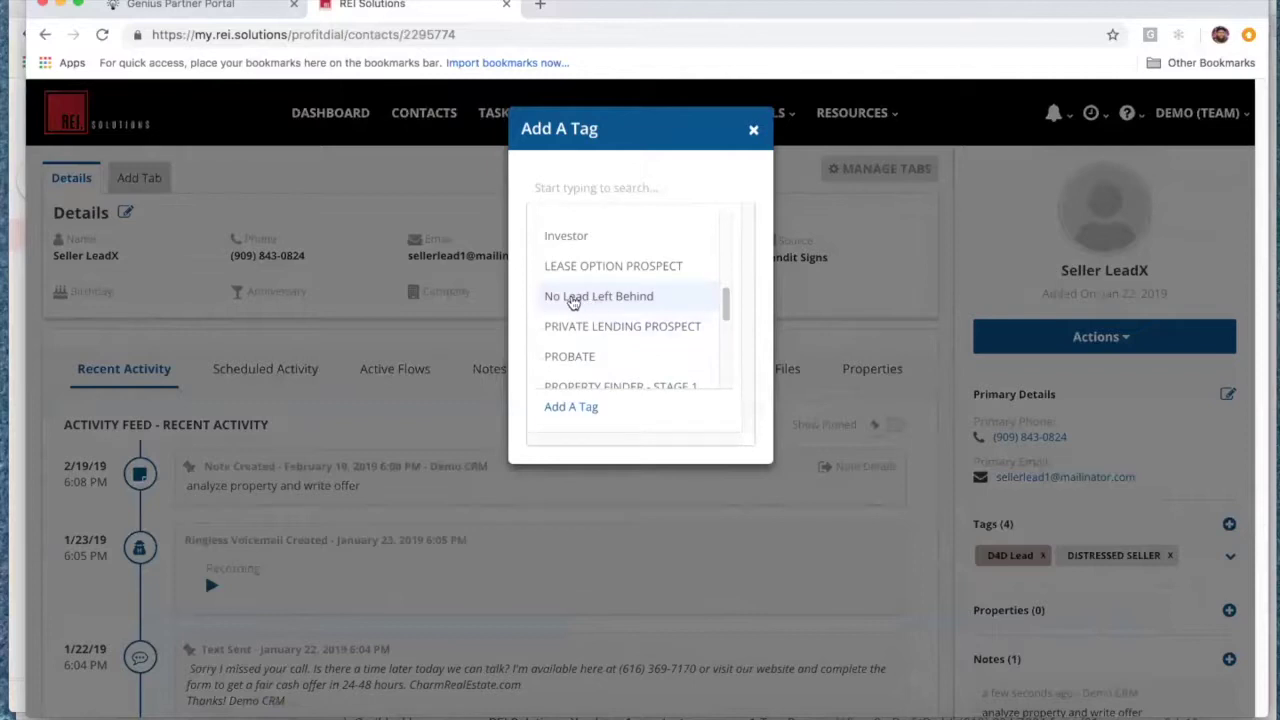
{"action": "scroll", "coordinate": [590, 300], "scroll_direction": "up", "scroll_amount": 1}
{"action": "scroll", "coordinate": [594, 302], "scroll_direction": "up", "scroll_amount": 1}
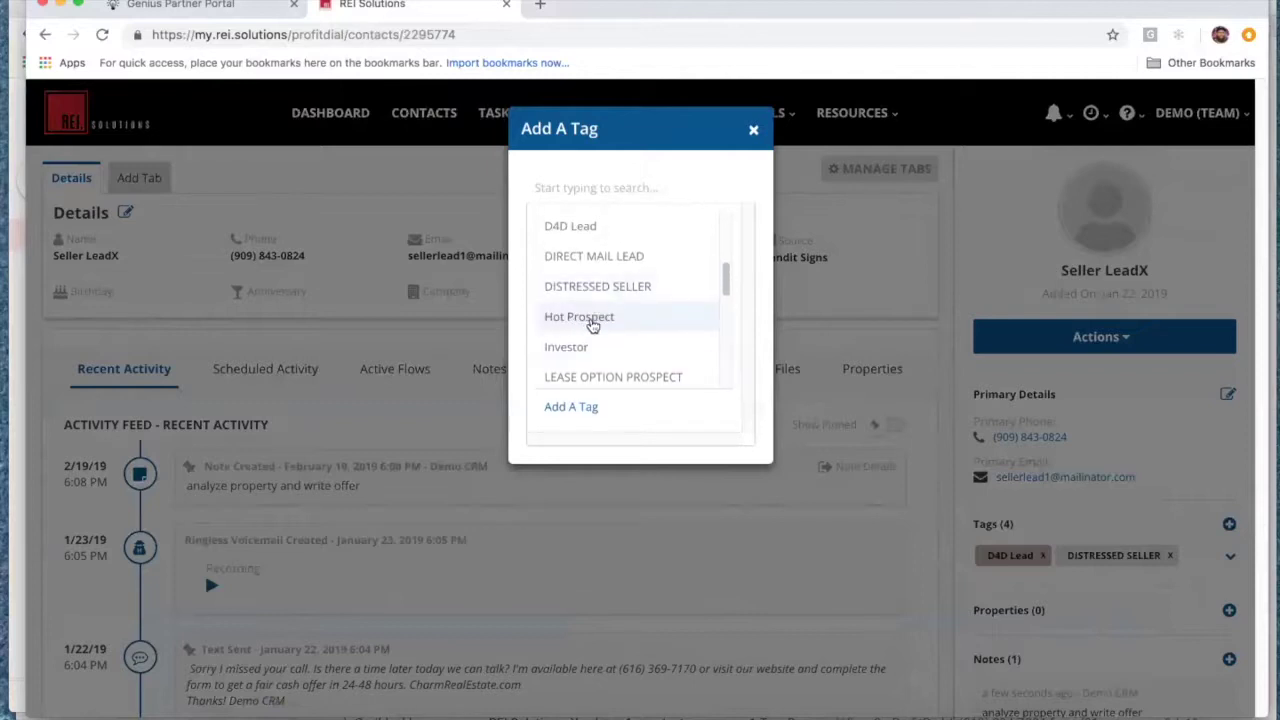
{"action": "scroll", "coordinate": [593, 325], "scroll_direction": "up", "scroll_amount": 2}
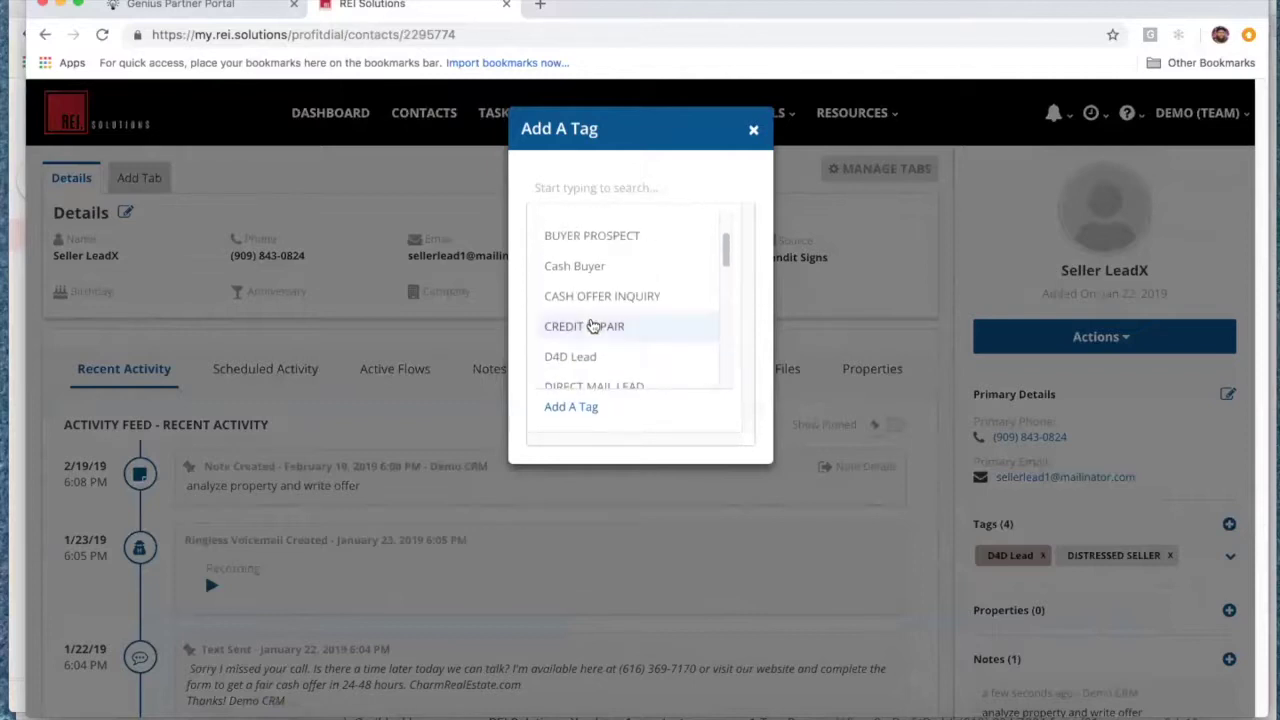
{"action": "left_click", "coordinate": [572, 408]}
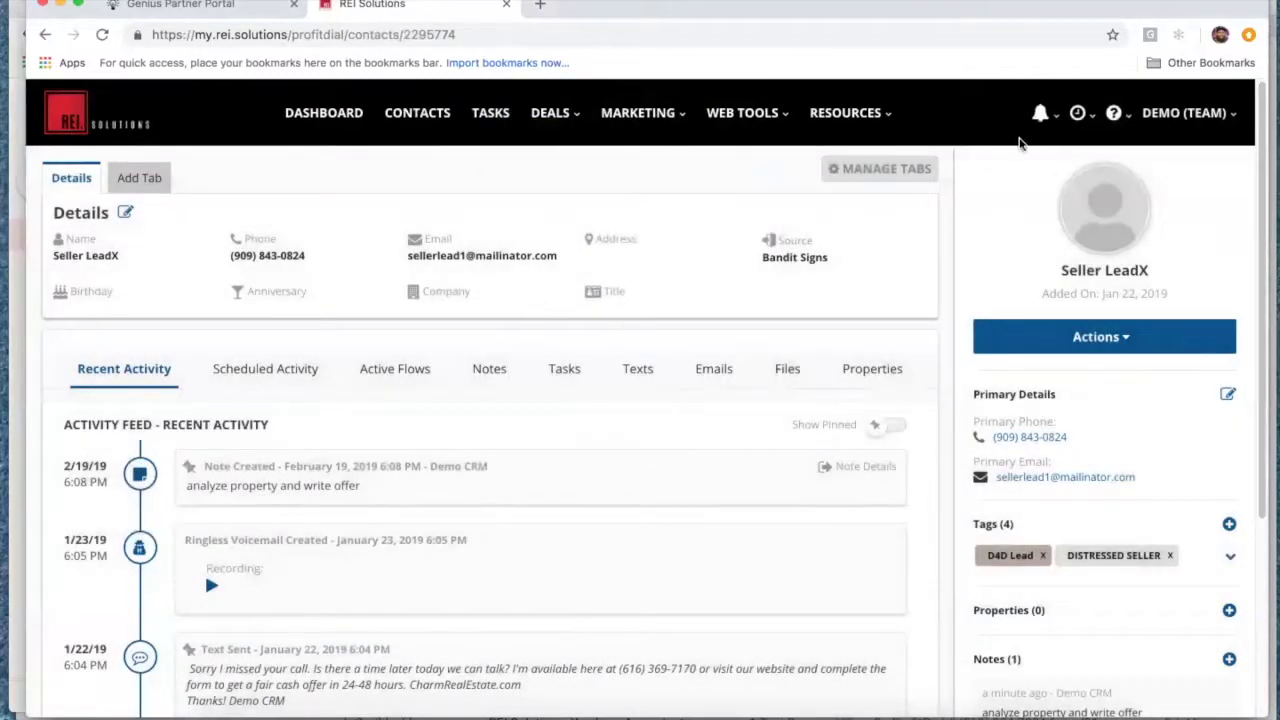
- Go to the tag management page in the account's system settings
{"action": "left_click", "coordinate": [662, 116]}
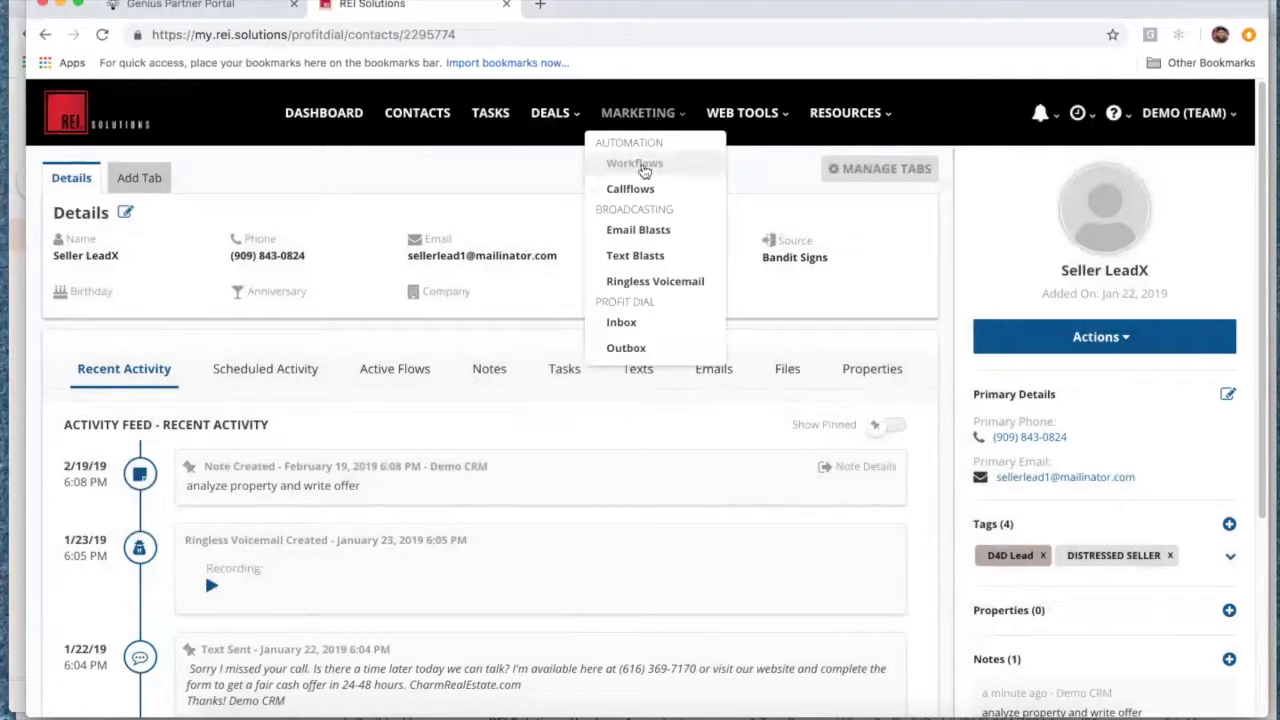
{"action": "left_click", "coordinate": [1188, 120]}
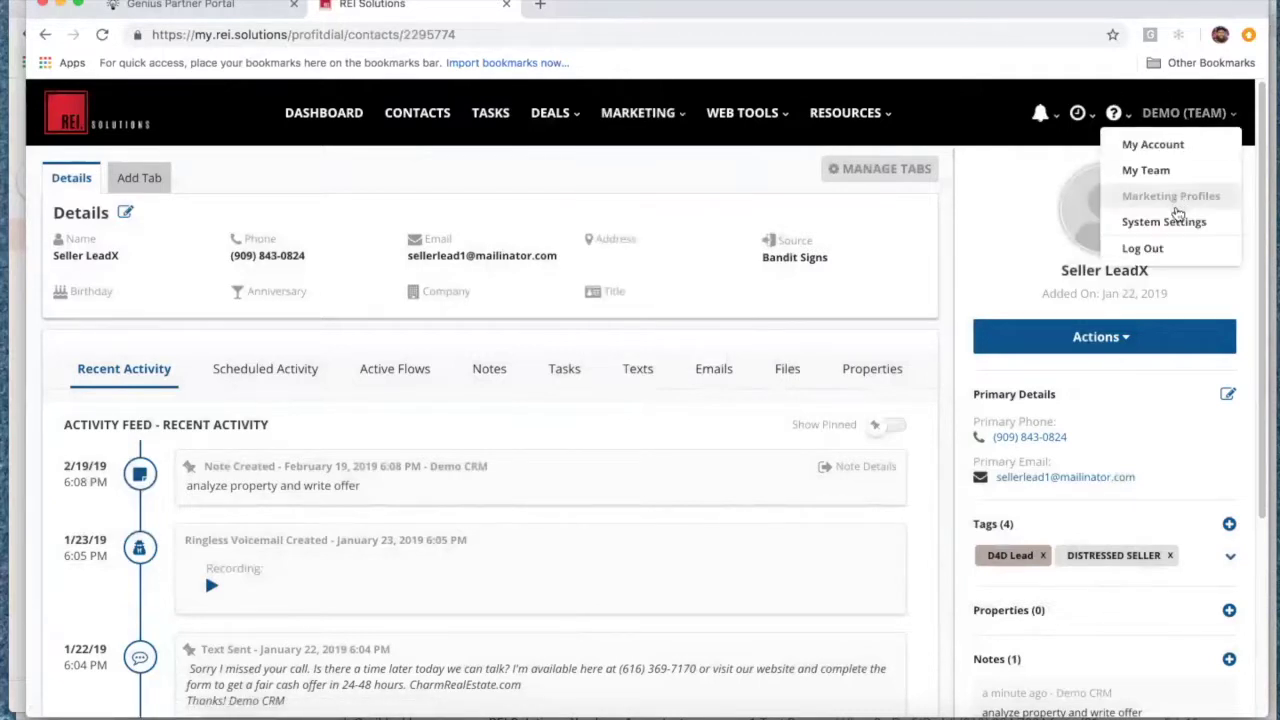
{"action": "left_click", "coordinate": [1178, 221]}
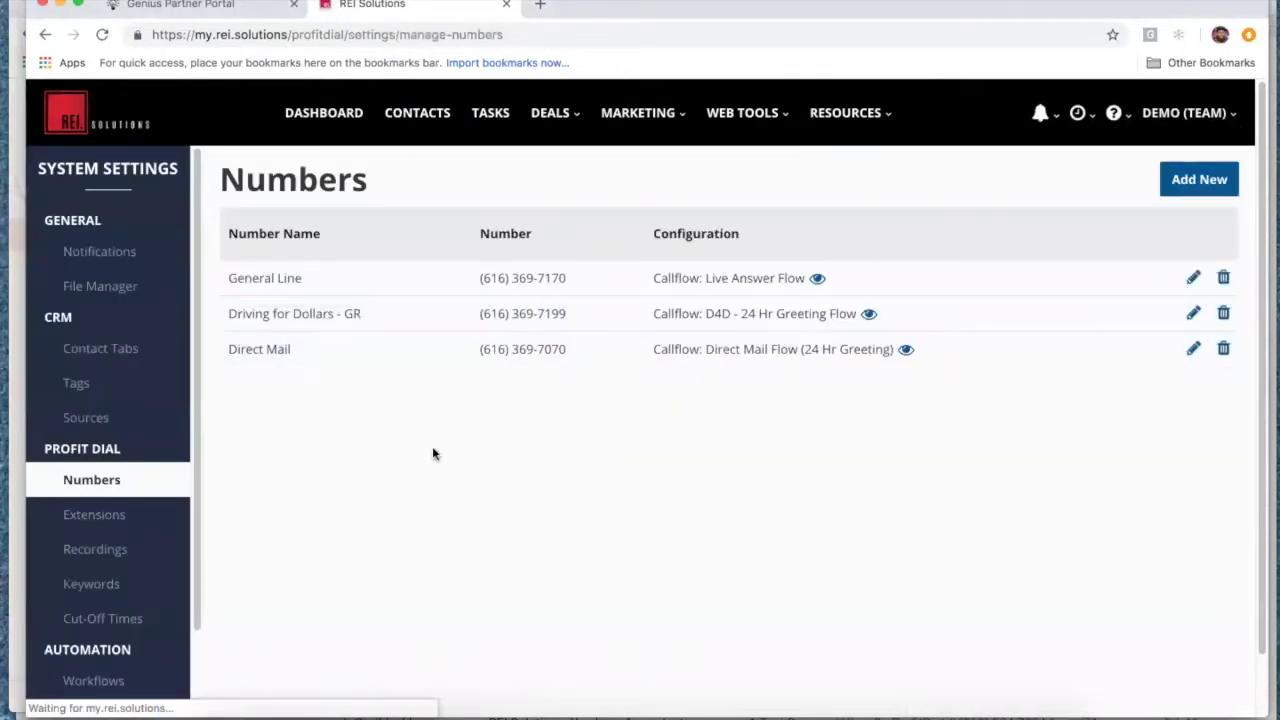
{"action": "left_click", "coordinate": [89, 383]}
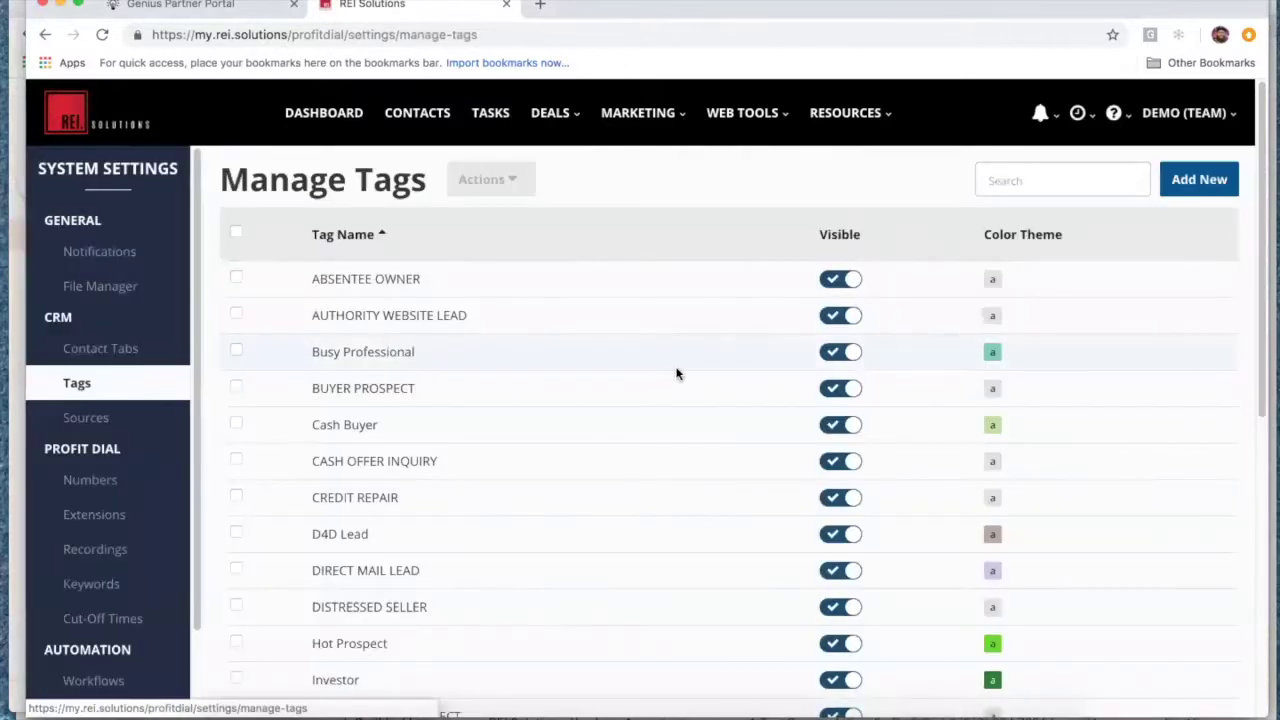
- Create a green OFFER SUBMITTED tag, then return to the Contacts list
{"action": "left_click", "coordinate": [1201, 179]}
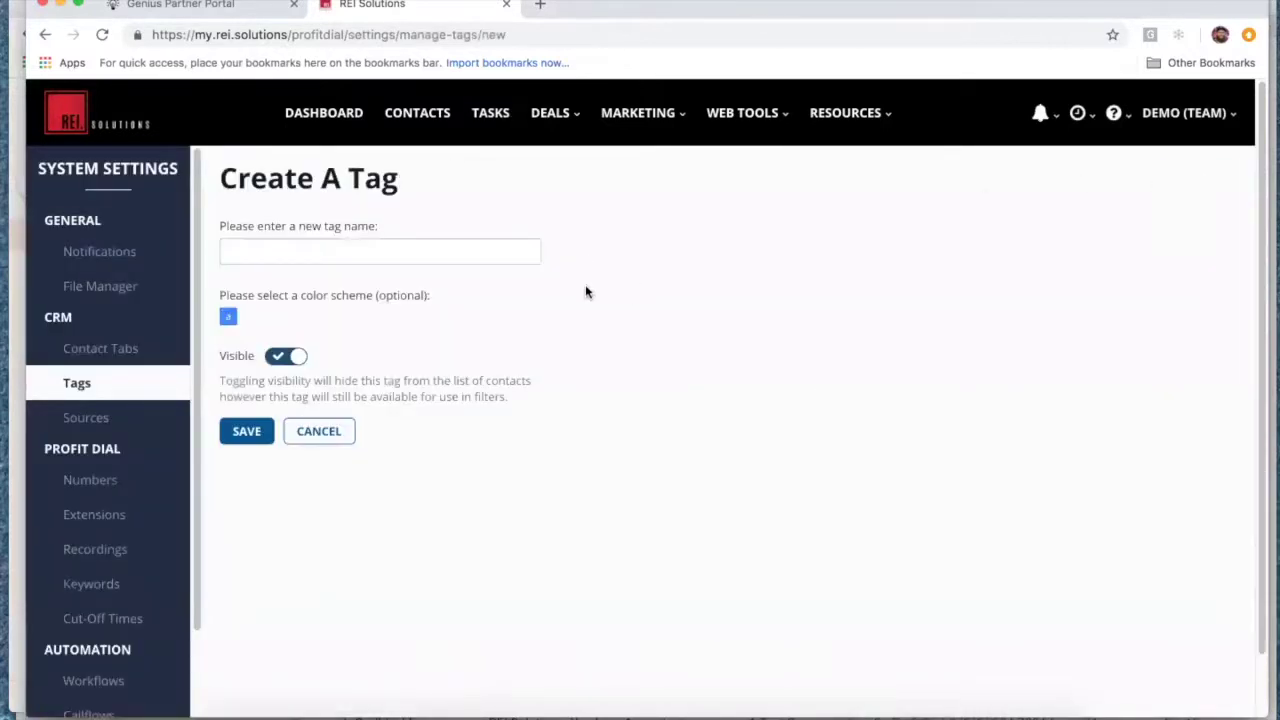
{"action": "left_click", "coordinate": [446, 253]}
{"action": "type", "text": "OFFER SUBMITTED"}
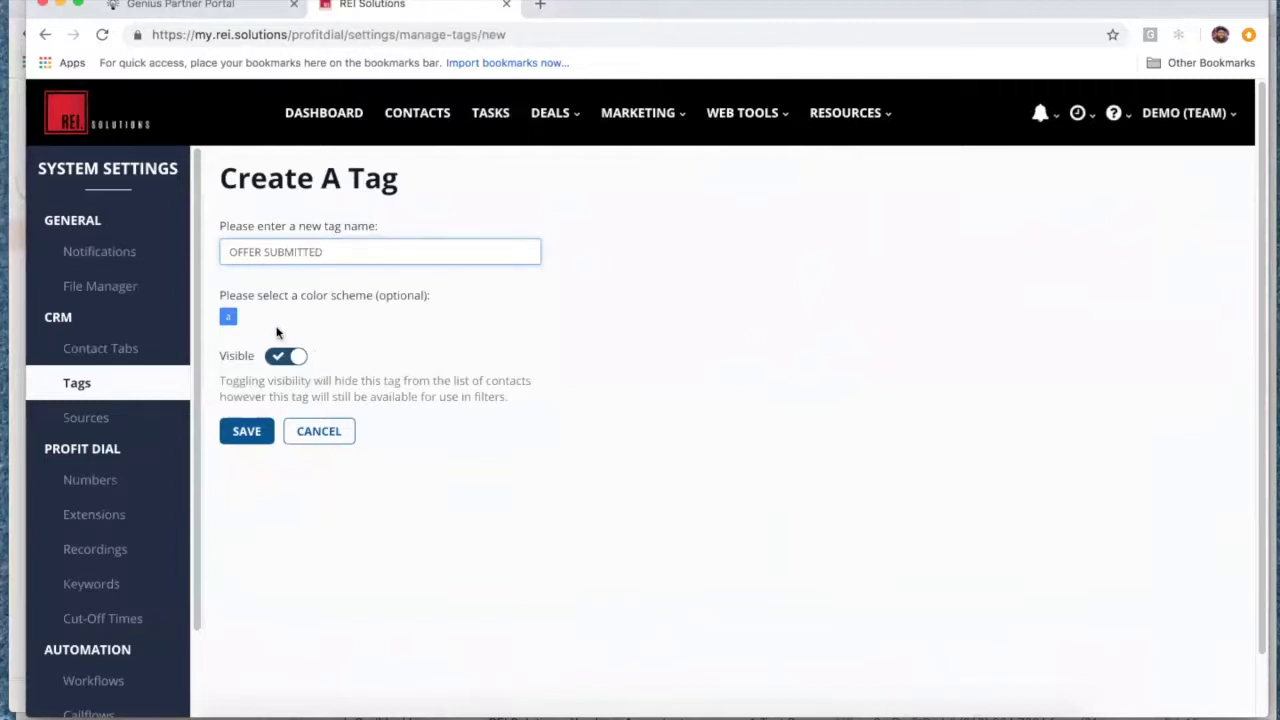
{"action": "left_click", "coordinate": [228, 316]}
{"action": "left_click", "coordinate": [341, 357]}
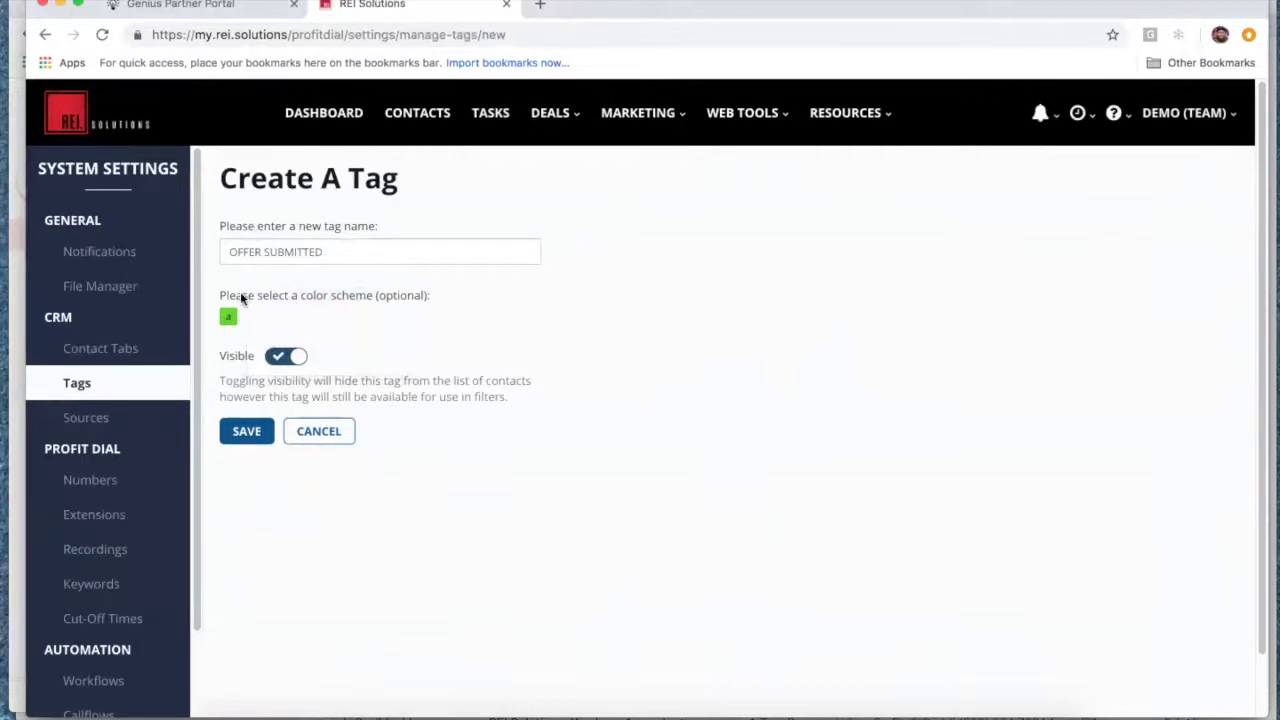
{"action": "left_click", "coordinate": [245, 432]}
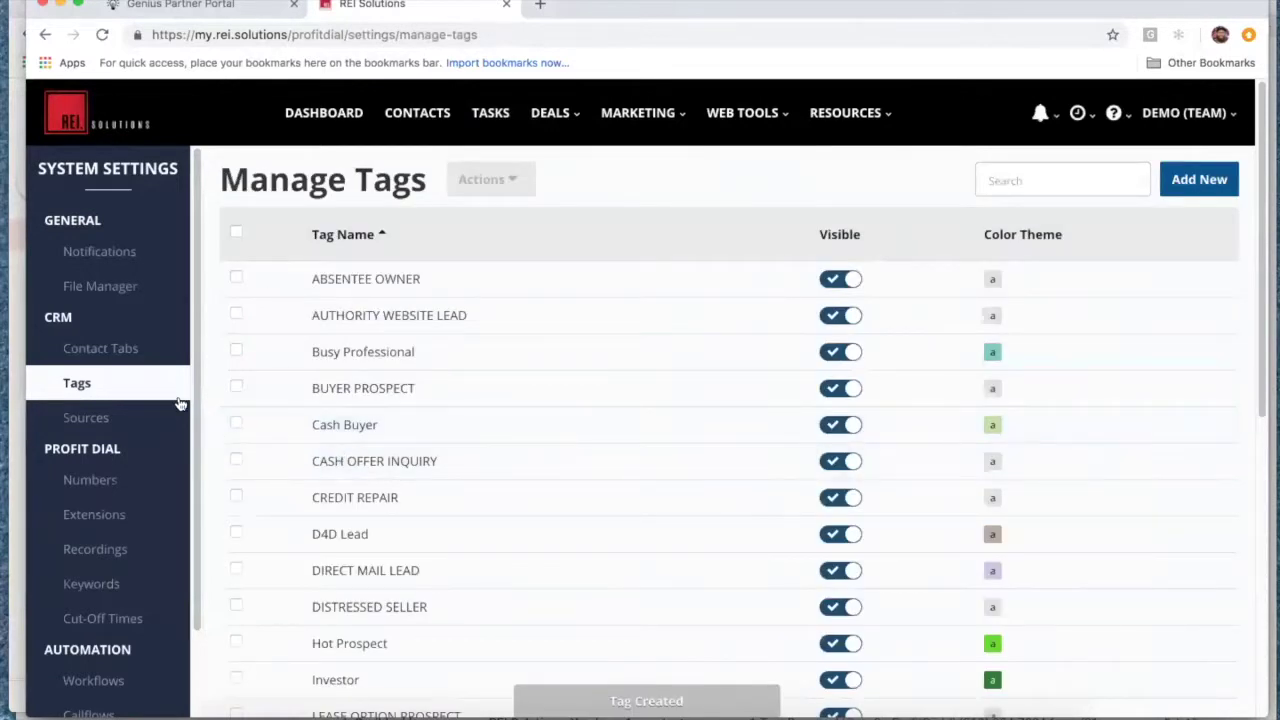
{"action": "left_click", "coordinate": [400, 117]}
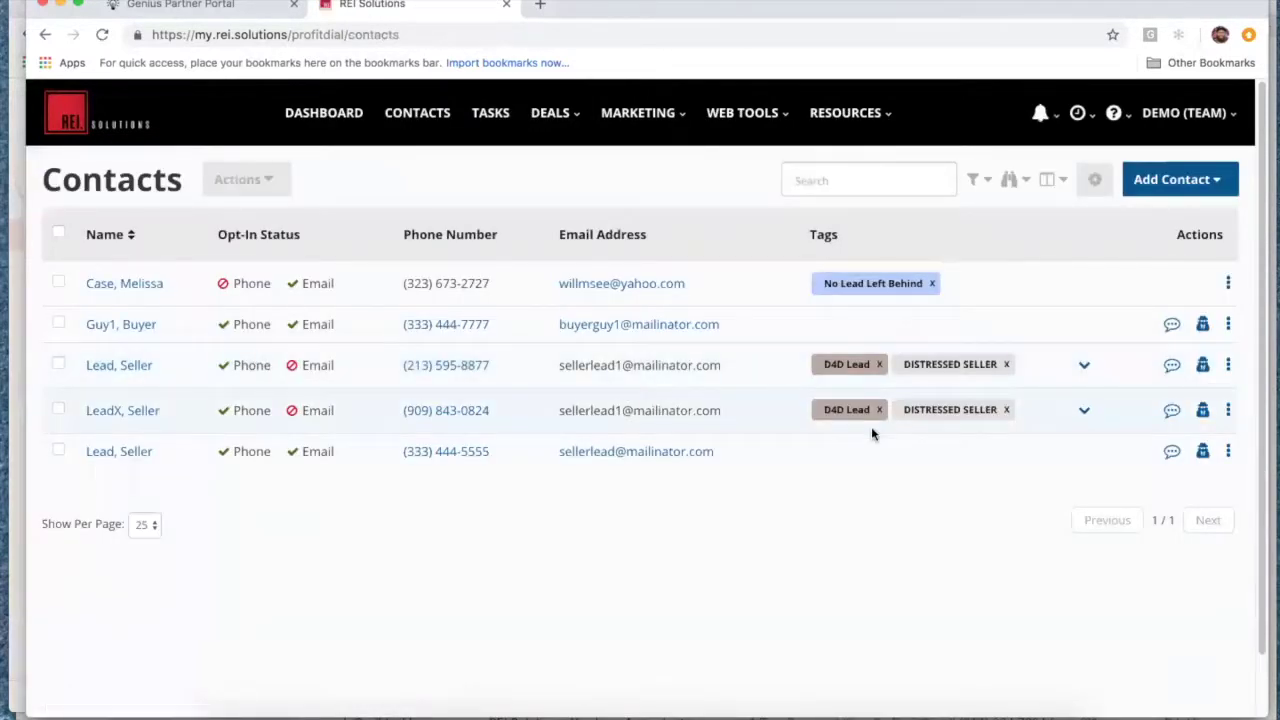
- Add the OFFER SUBMITTED tag to the seller contact, expand its five tags, and return to Contacts
{"action": "left_click", "coordinate": [135, 408]}
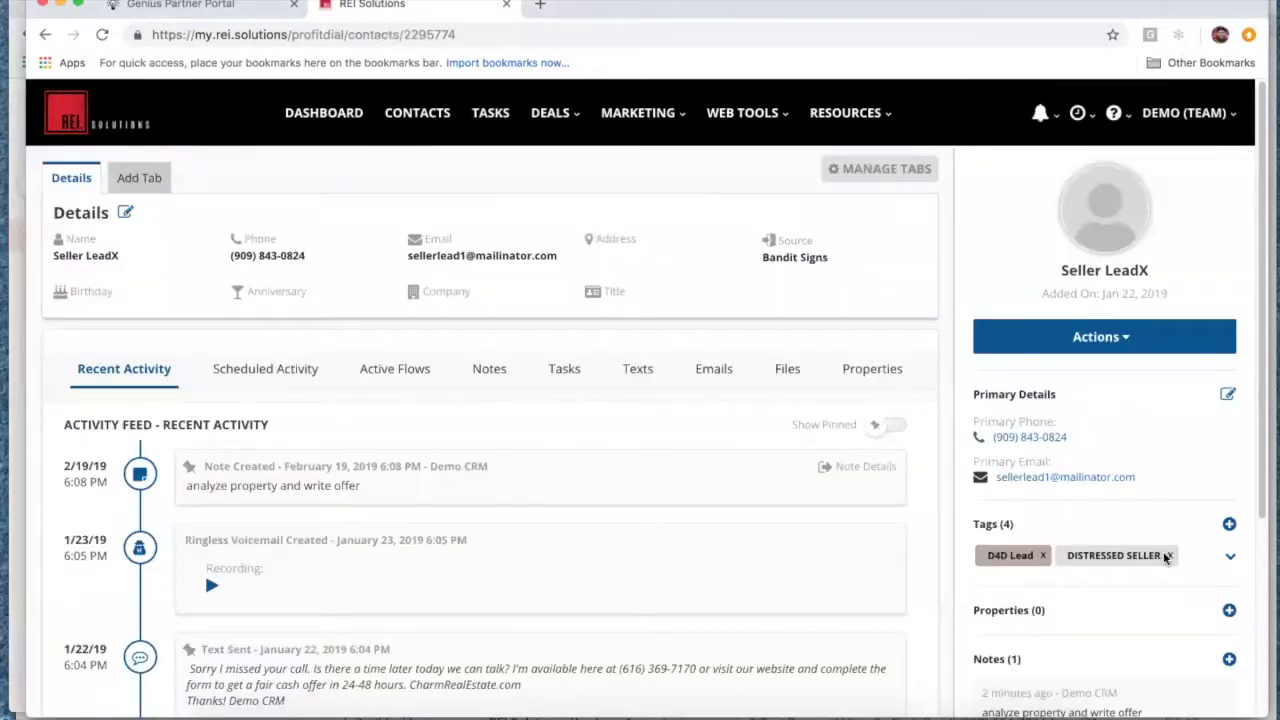
{"action": "scroll", "coordinate": [1160, 510], "scroll_direction": "down", "scroll_amount": 1}
{"action": "left_click", "coordinate": [1229, 488]}
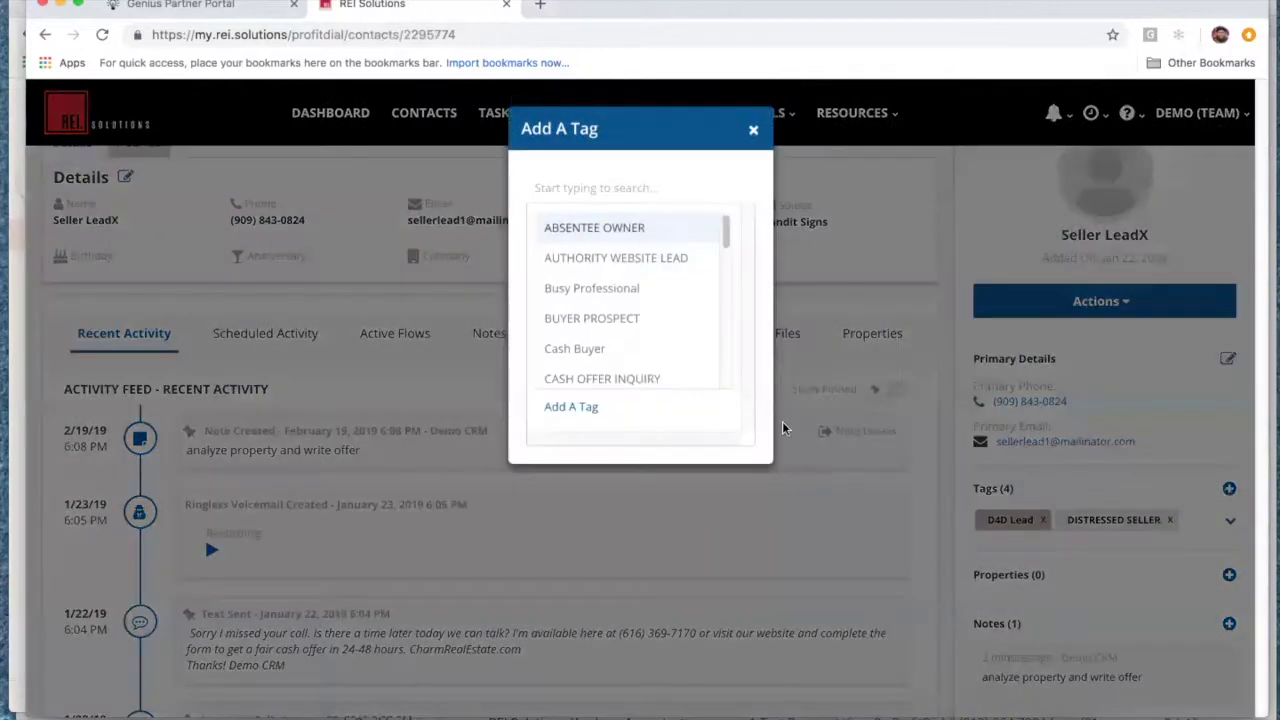
{"action": "scroll", "coordinate": [629, 350], "scroll_direction": "down", "scroll_amount": 5}
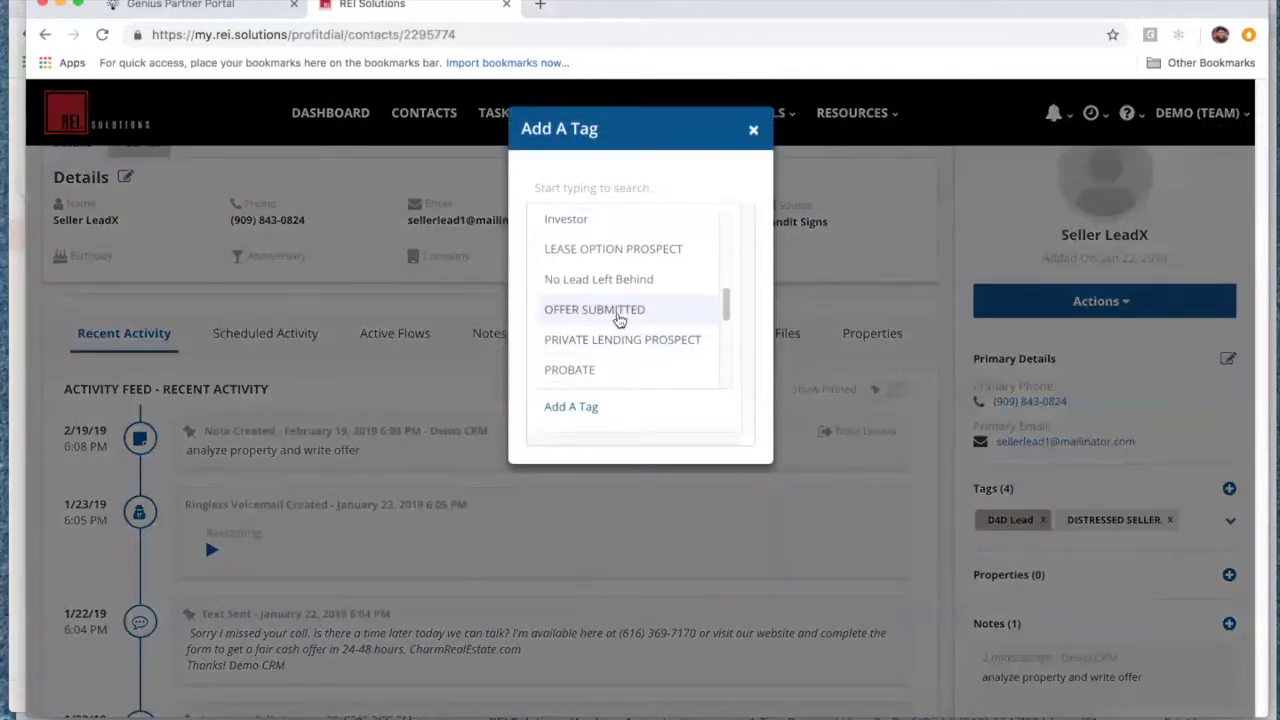
{"action": "left_click", "coordinate": [620, 316]}
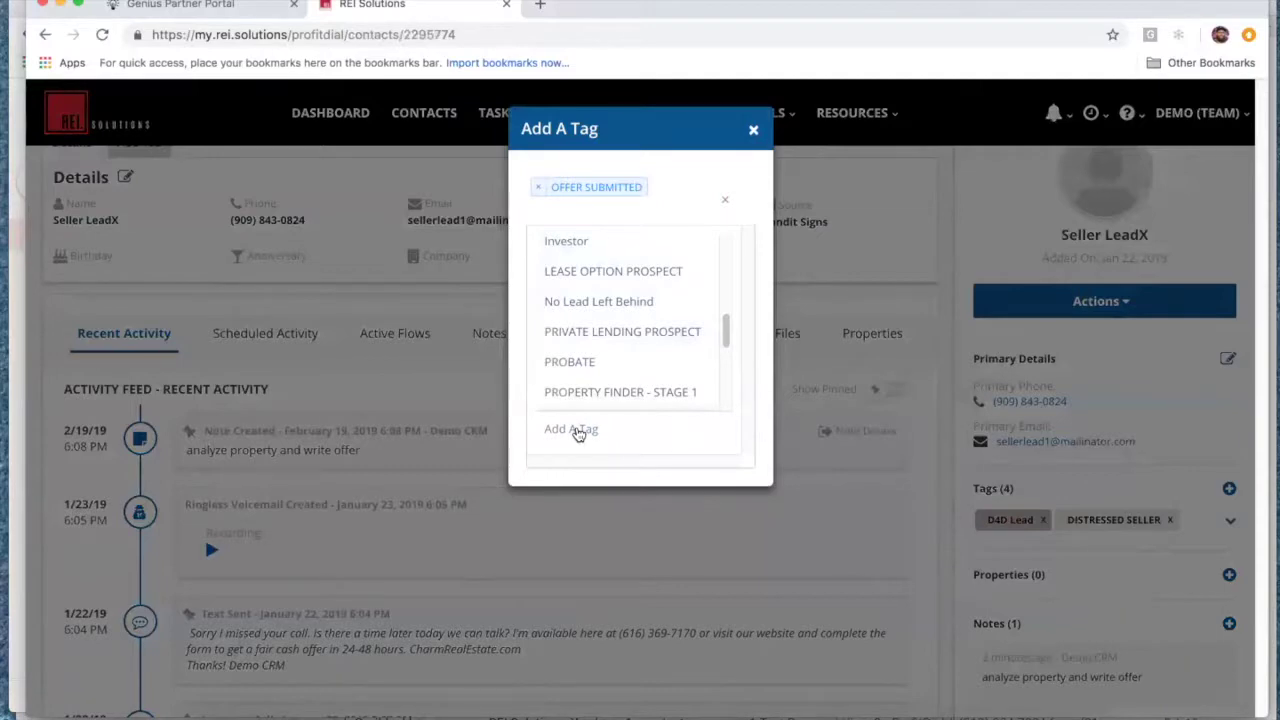
{"action": "left_click", "coordinate": [572, 429]}
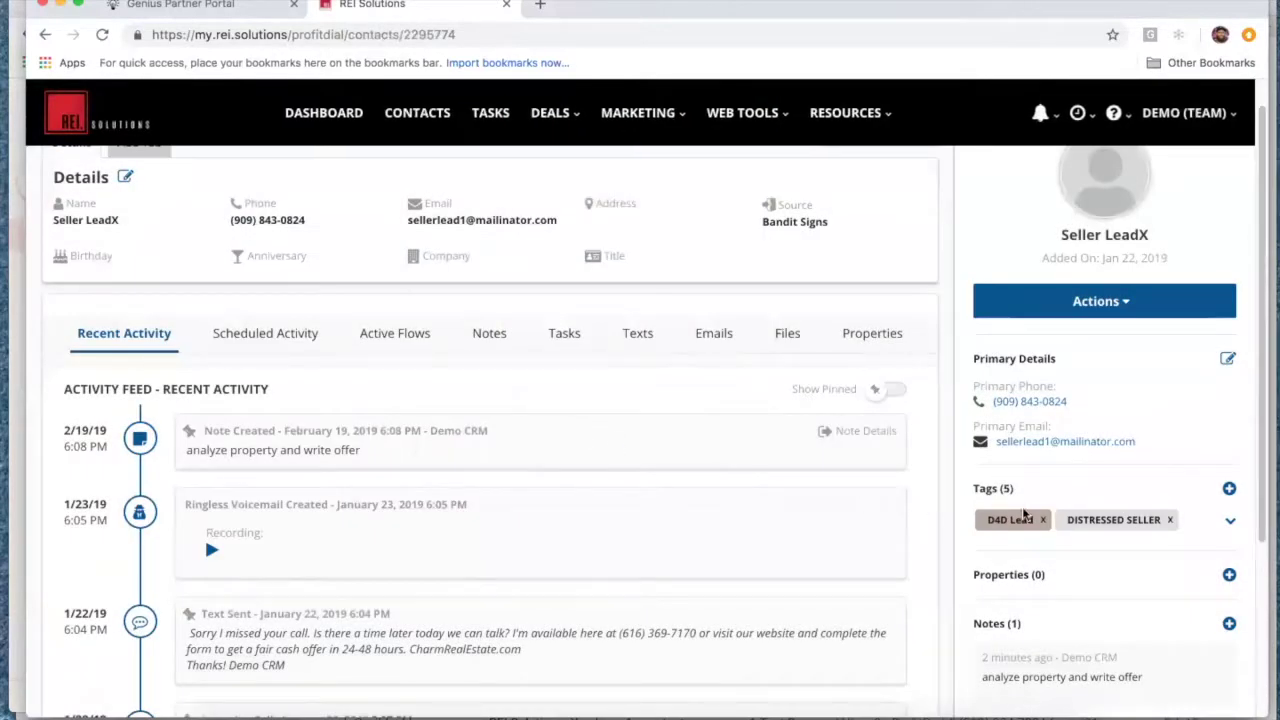
{"action": "left_click", "coordinate": [1226, 522]}
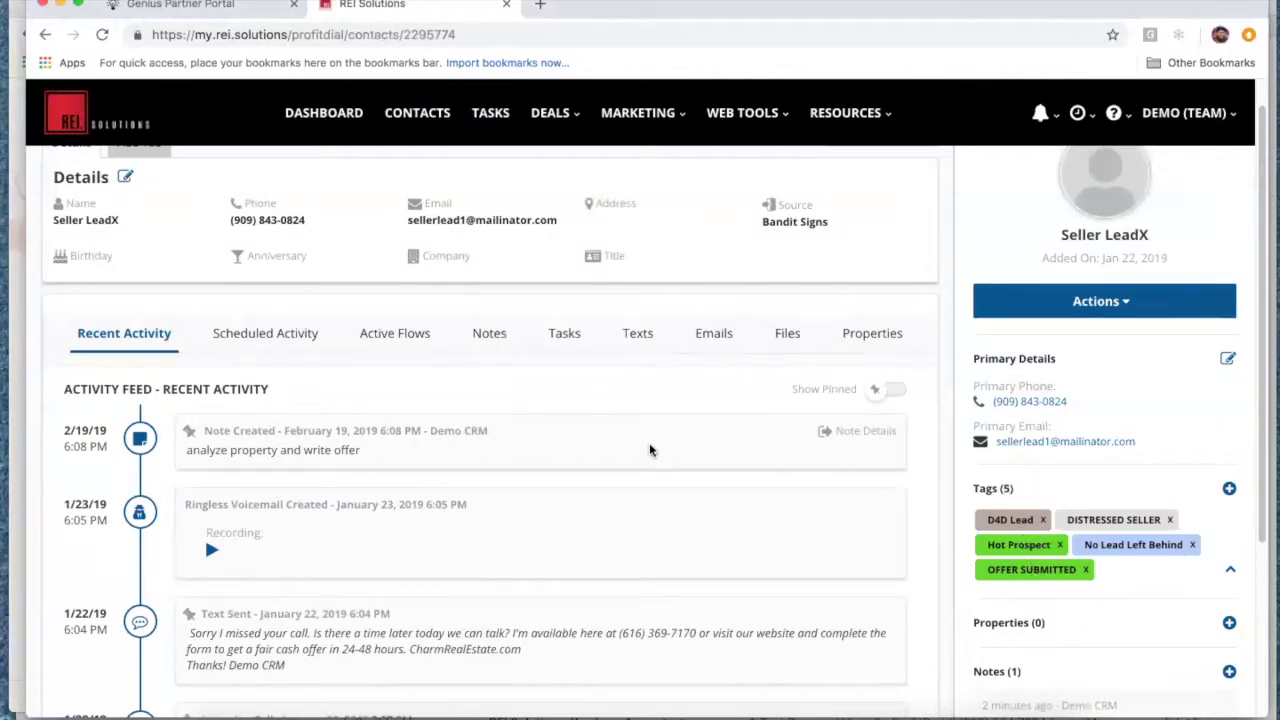
{"action": "scroll", "coordinate": [650, 450], "scroll_direction": "up", "scroll_amount": 1}
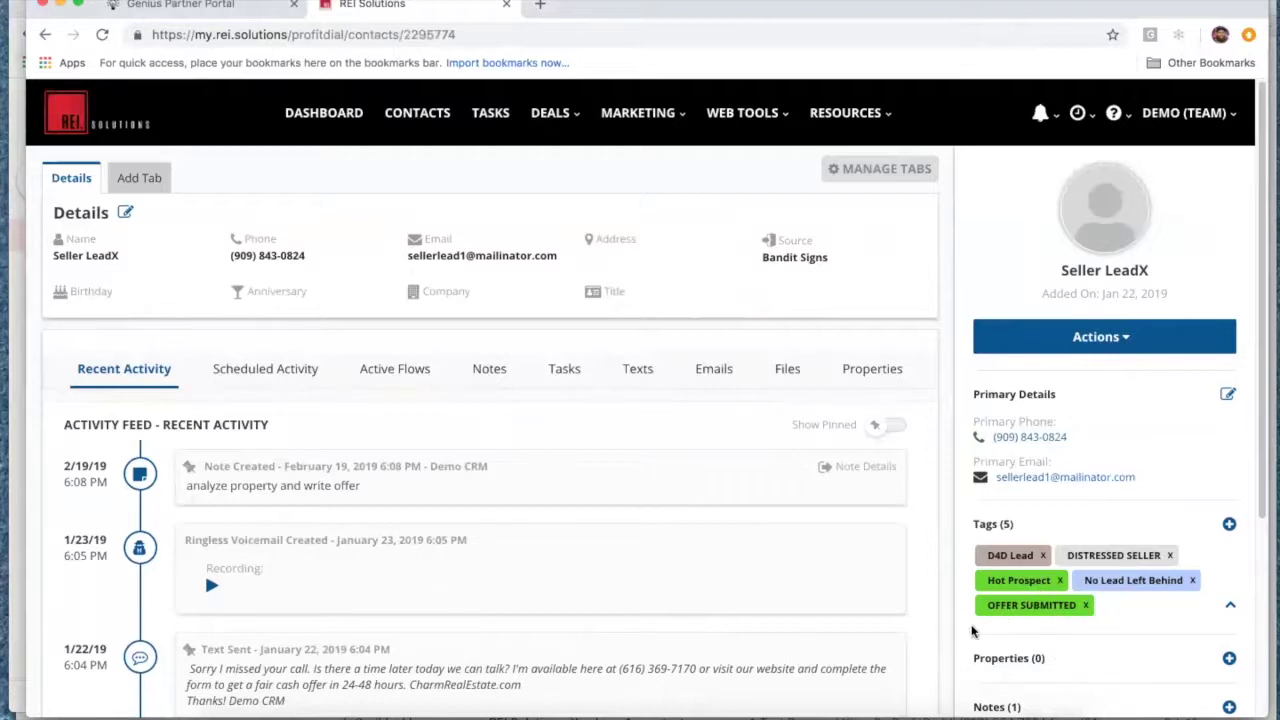
{"action": "left_click", "coordinate": [408, 120]}
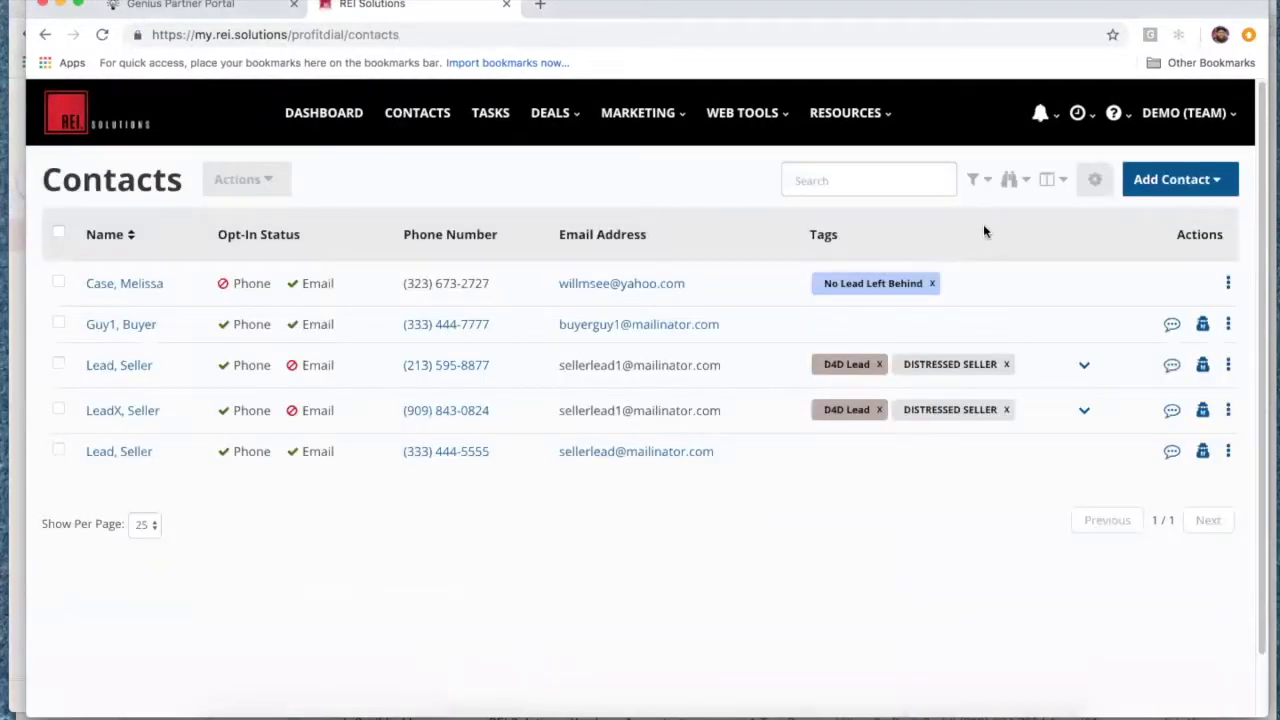
- Filter the contacts by the OFFER SUBMITTED tag under Has Any and apply it
{"action": "left_click", "coordinate": [976, 182]}
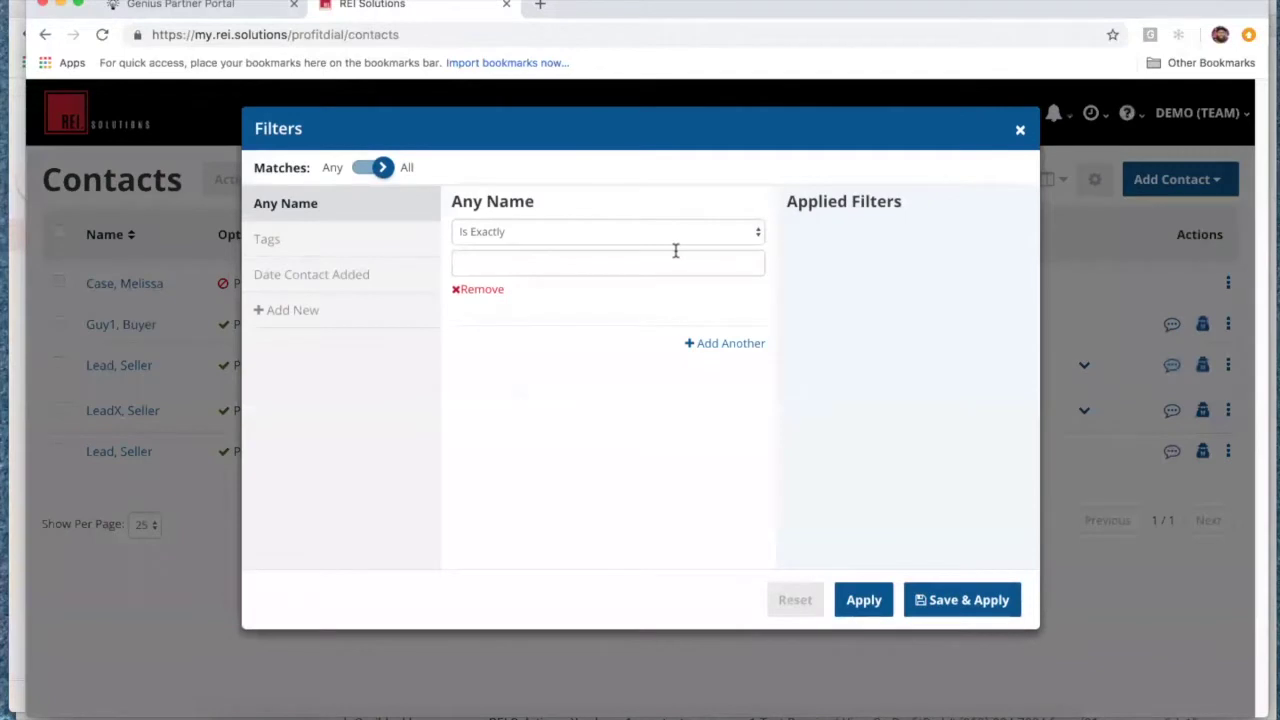
{"action": "left_click", "coordinate": [335, 240]}
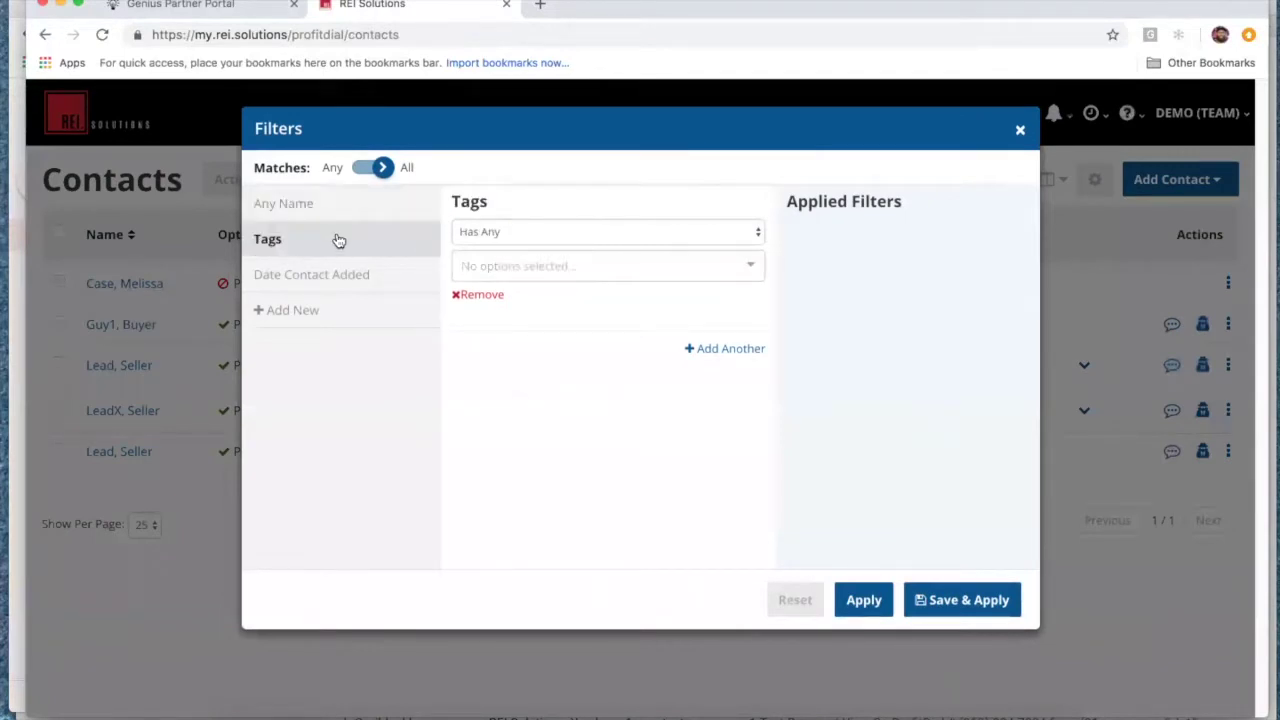
{"action": "left_click", "coordinate": [550, 266]}
{"action": "scroll", "coordinate": [545, 409], "scroll_direction": "down", "scroll_amount": 4}
{"action": "scroll", "coordinate": [548, 409], "scroll_direction": "down", "scroll_amount": 3}
{"action": "left_click", "coordinate": [526, 401]}
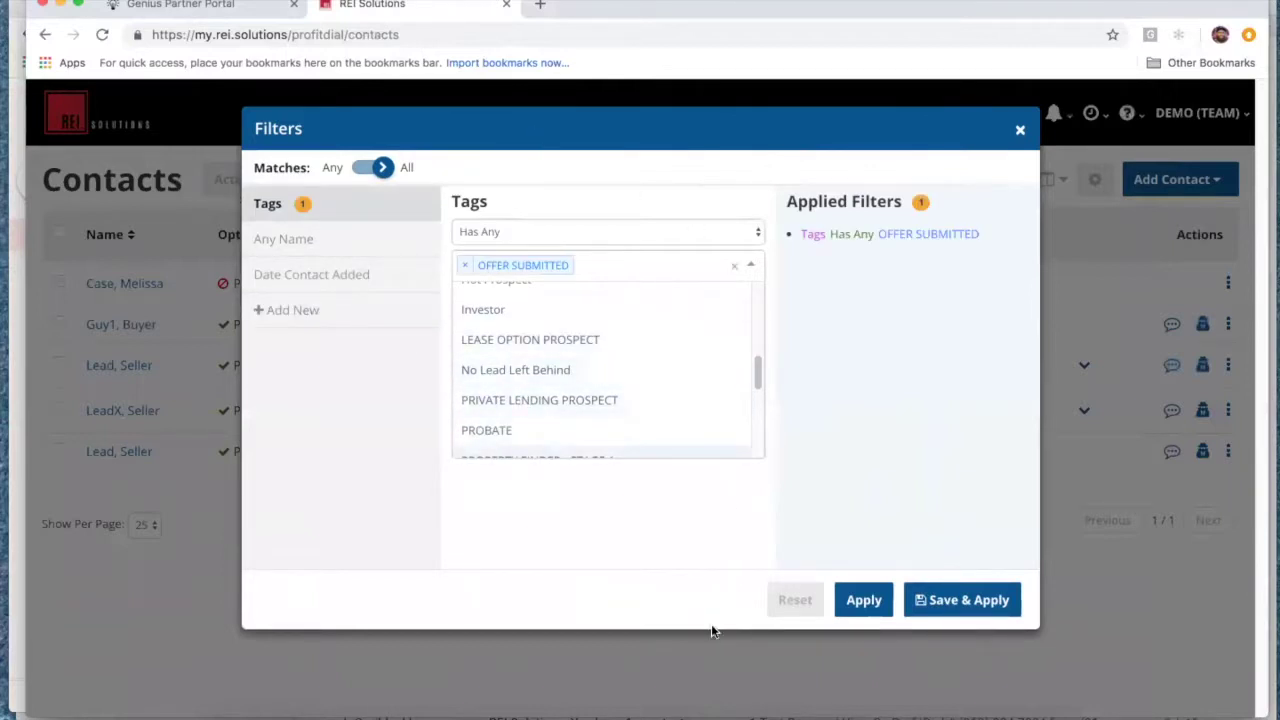
{"action": "left_click", "coordinate": [864, 600]}
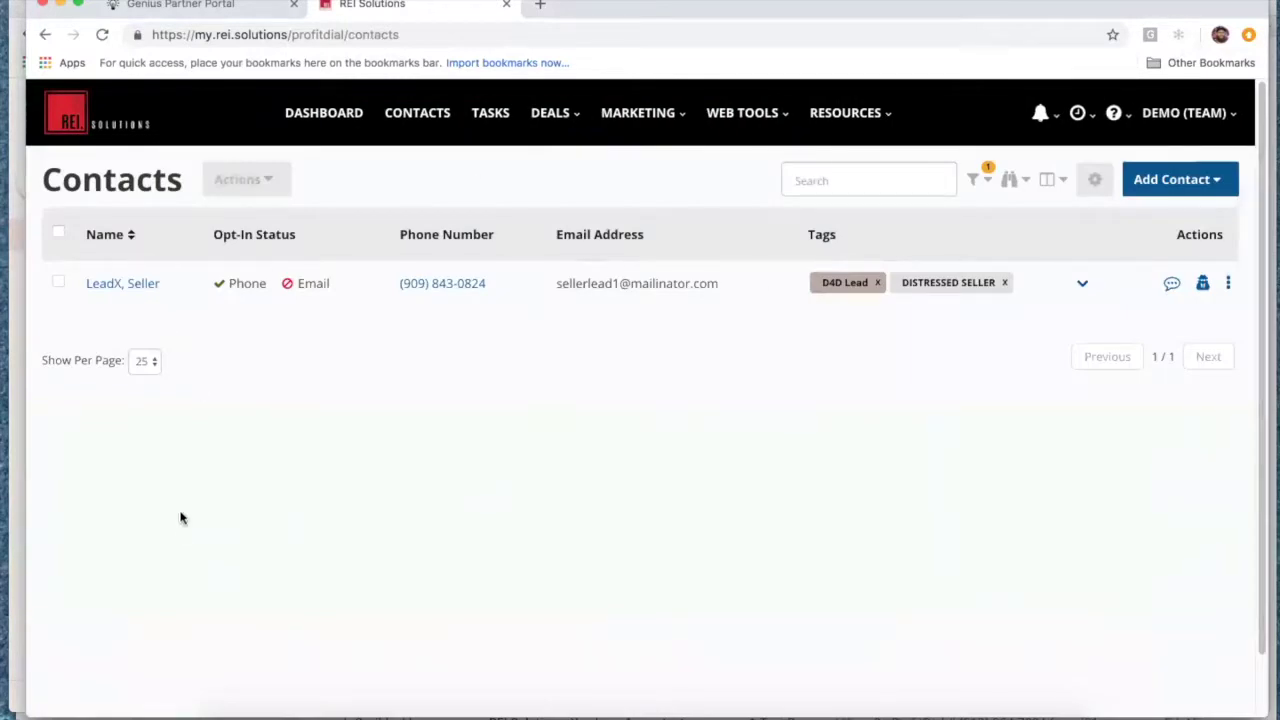
- Expand and collapse the Seller LeadX row's tag list to view all its tags
{"action": "left_click", "coordinate": [1082, 286]}
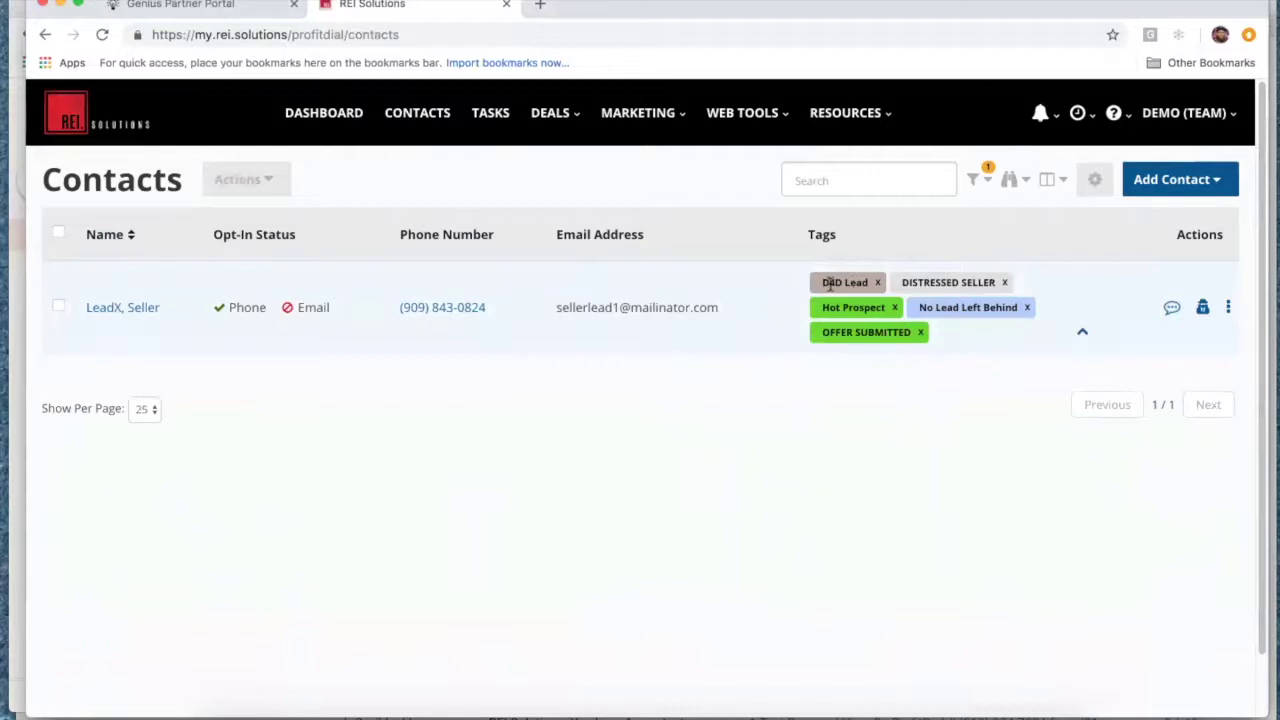
{"action": "left_click", "coordinate": [1085, 335]}
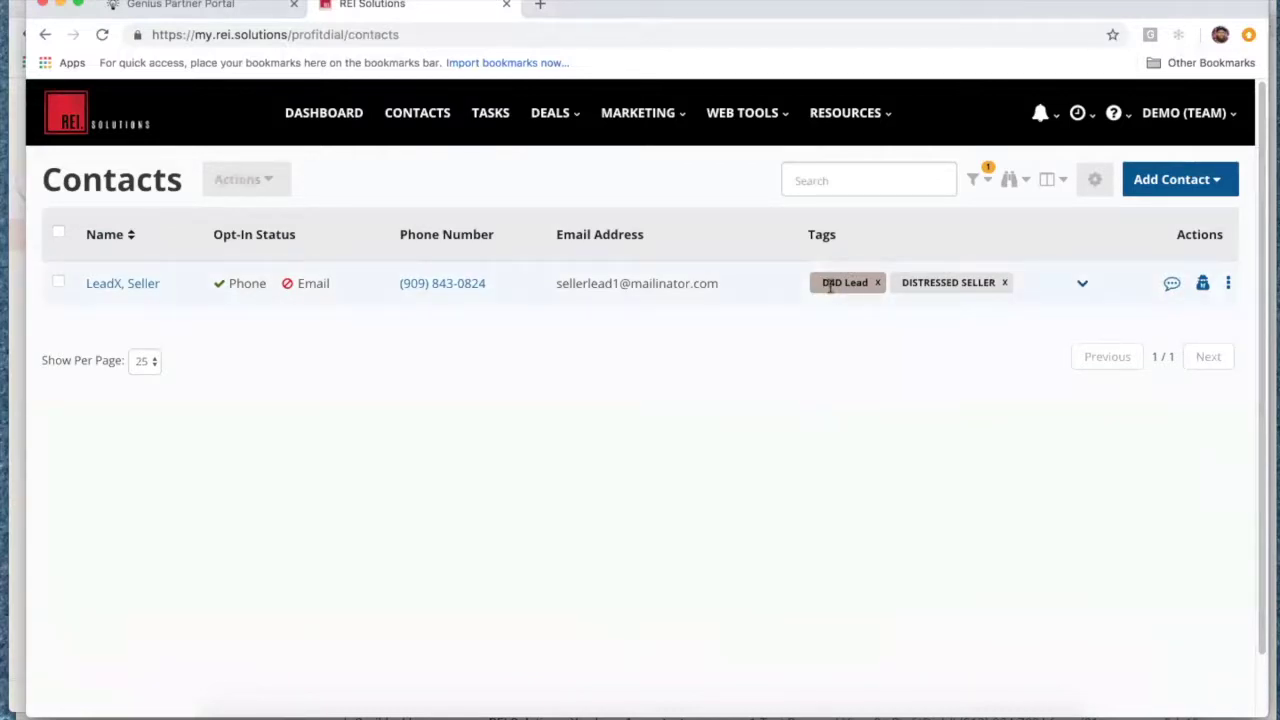
{"action": "left_click", "coordinate": [1085, 284]}
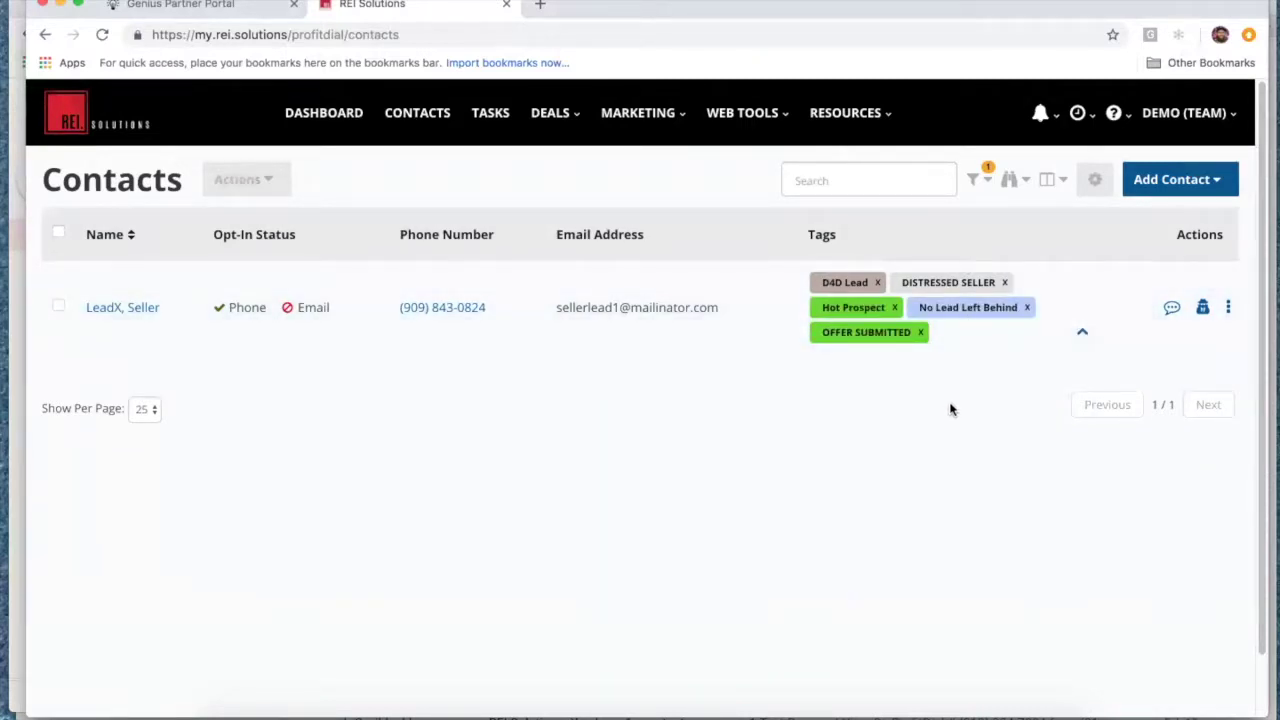
{"action": "left_click", "coordinate": [1083, 333]}
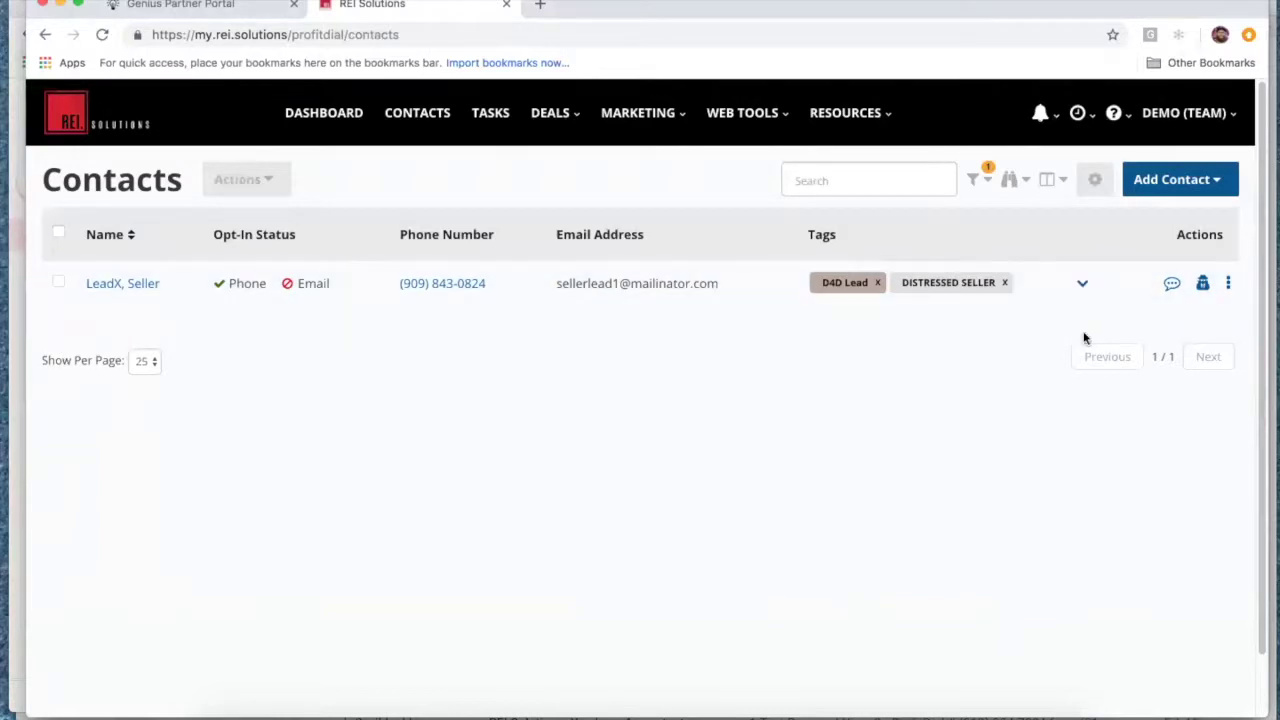
{"action": "left_click", "coordinate": [982, 185]}
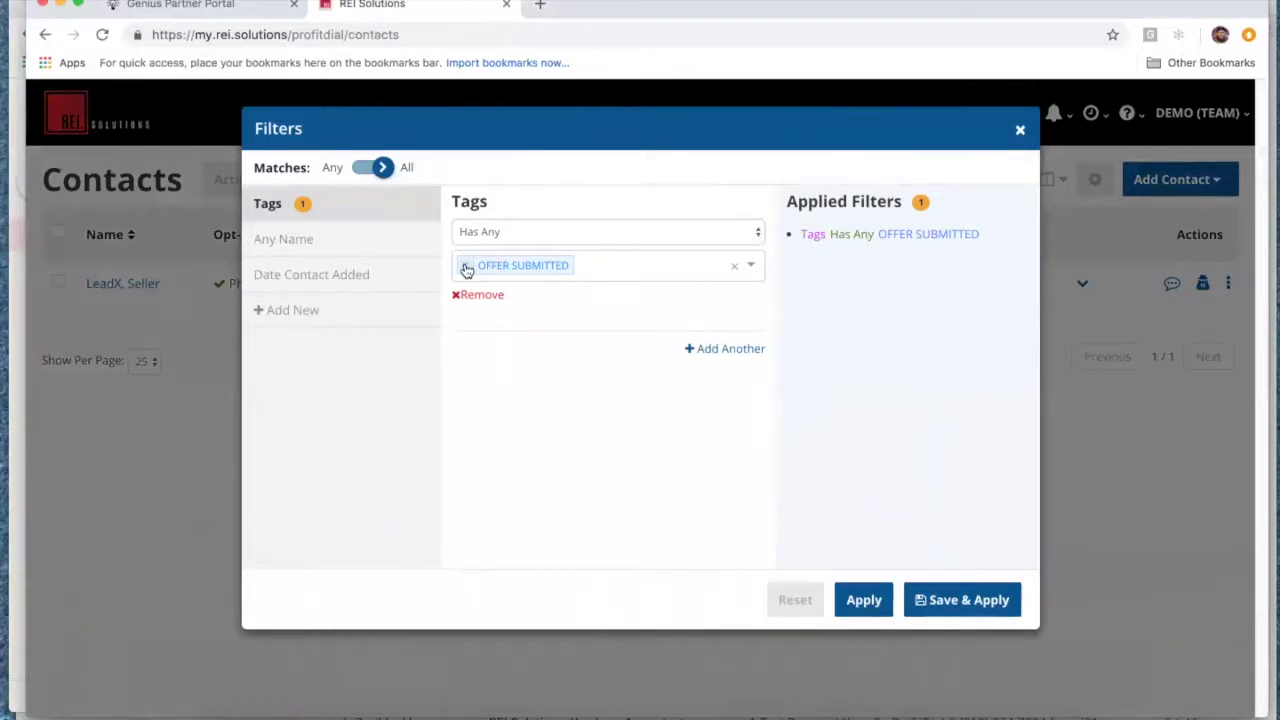
- Add D4D Lead alongside OFFER SUBMITTED in the tag filter and apply it
{"action": "left_click", "coordinate": [608, 262]}
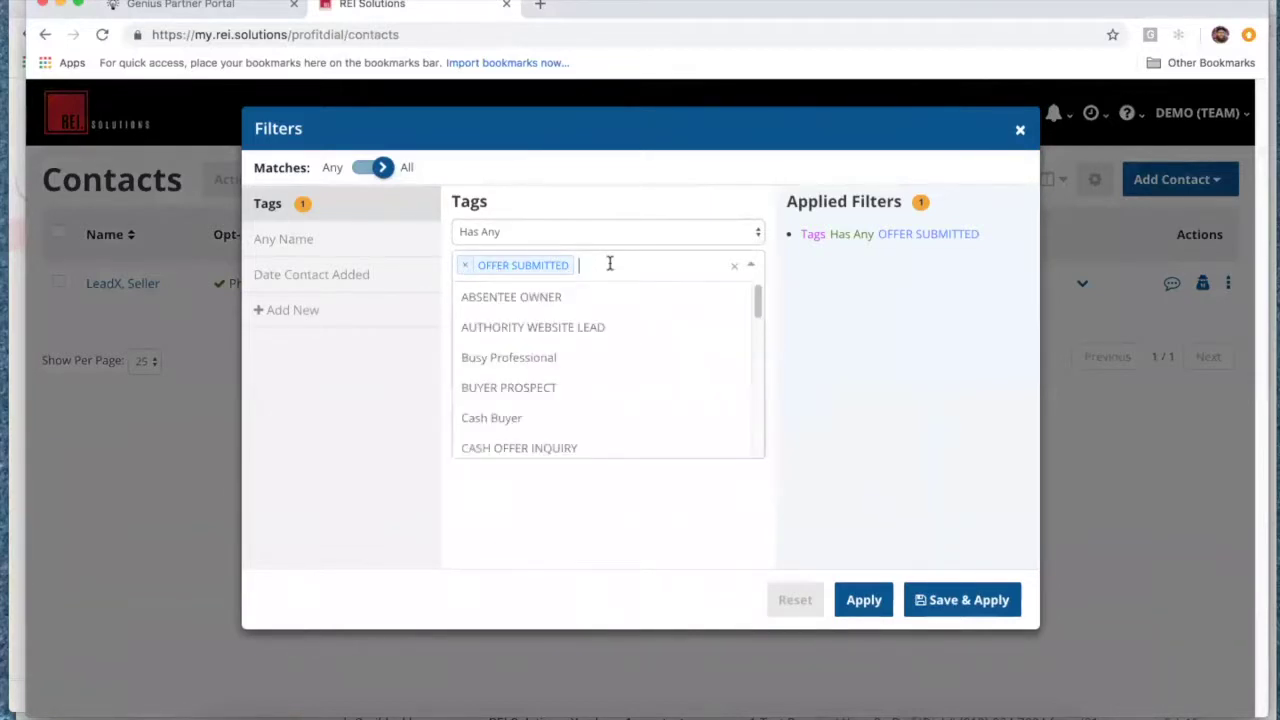
{"action": "scroll", "coordinate": [566, 385], "scroll_direction": "down", "scroll_amount": 3}
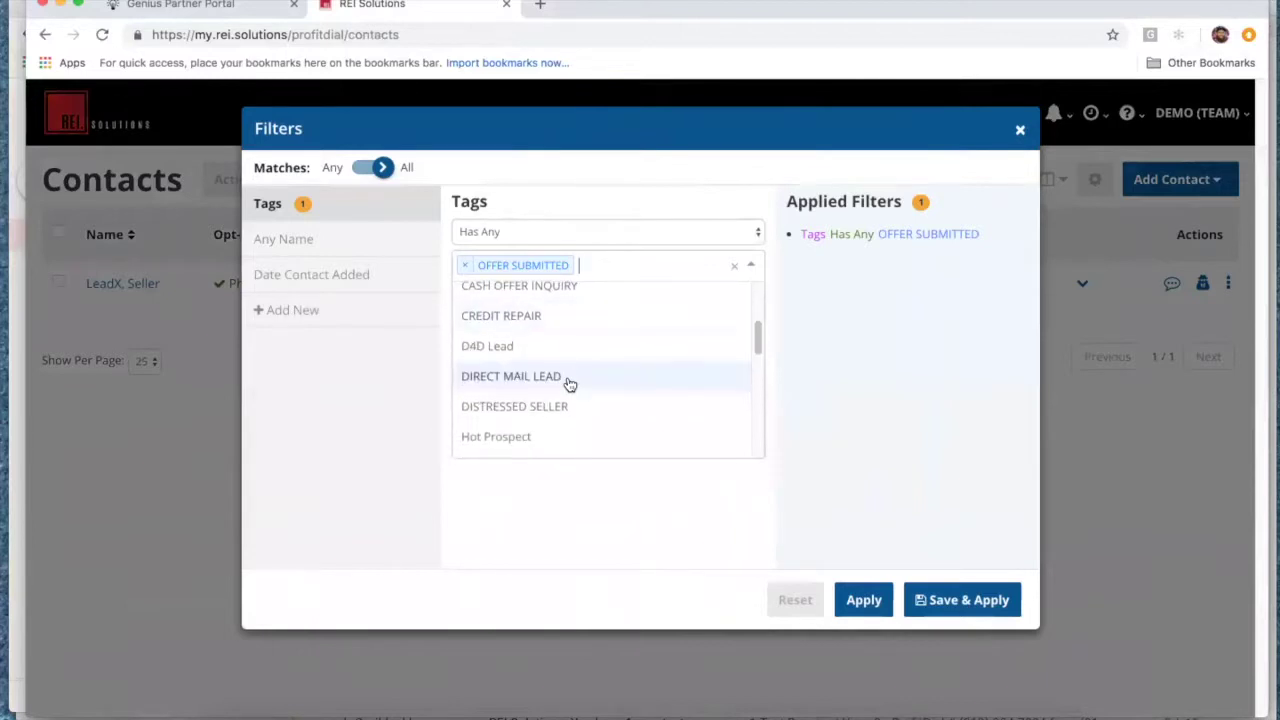
{"action": "left_click", "coordinate": [535, 352]}
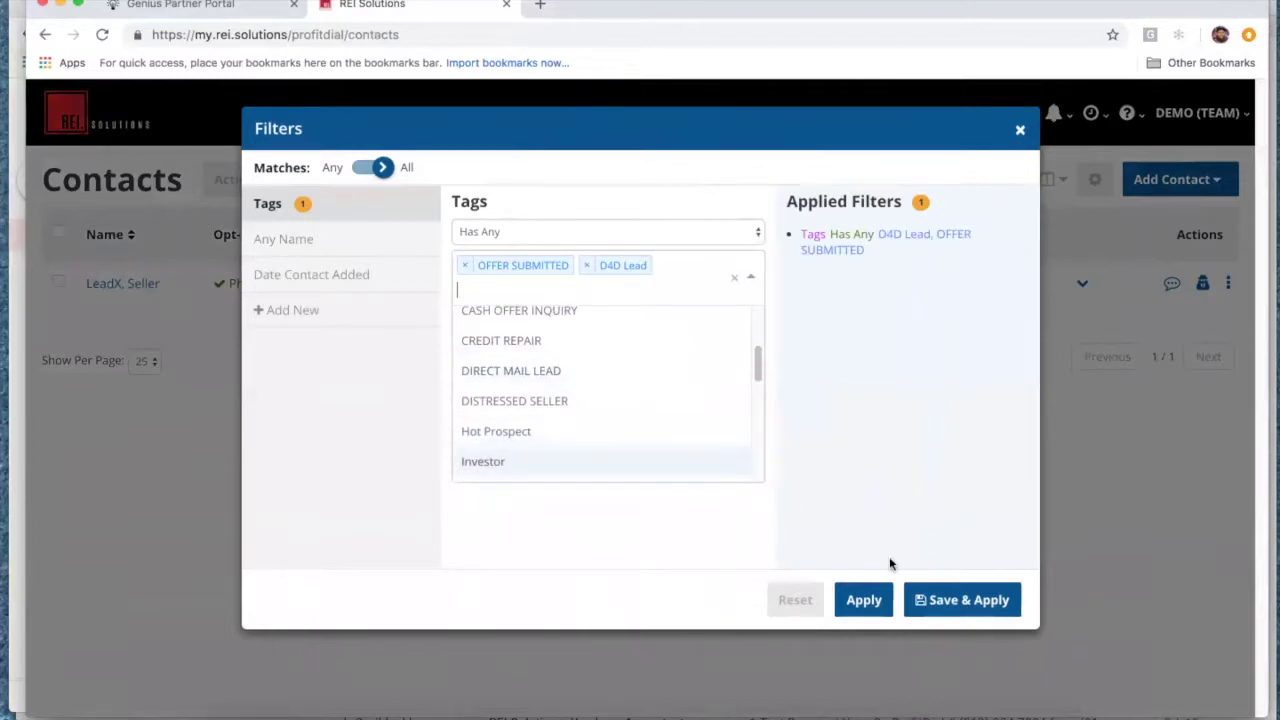
{"action": "left_click", "coordinate": [863, 600]}
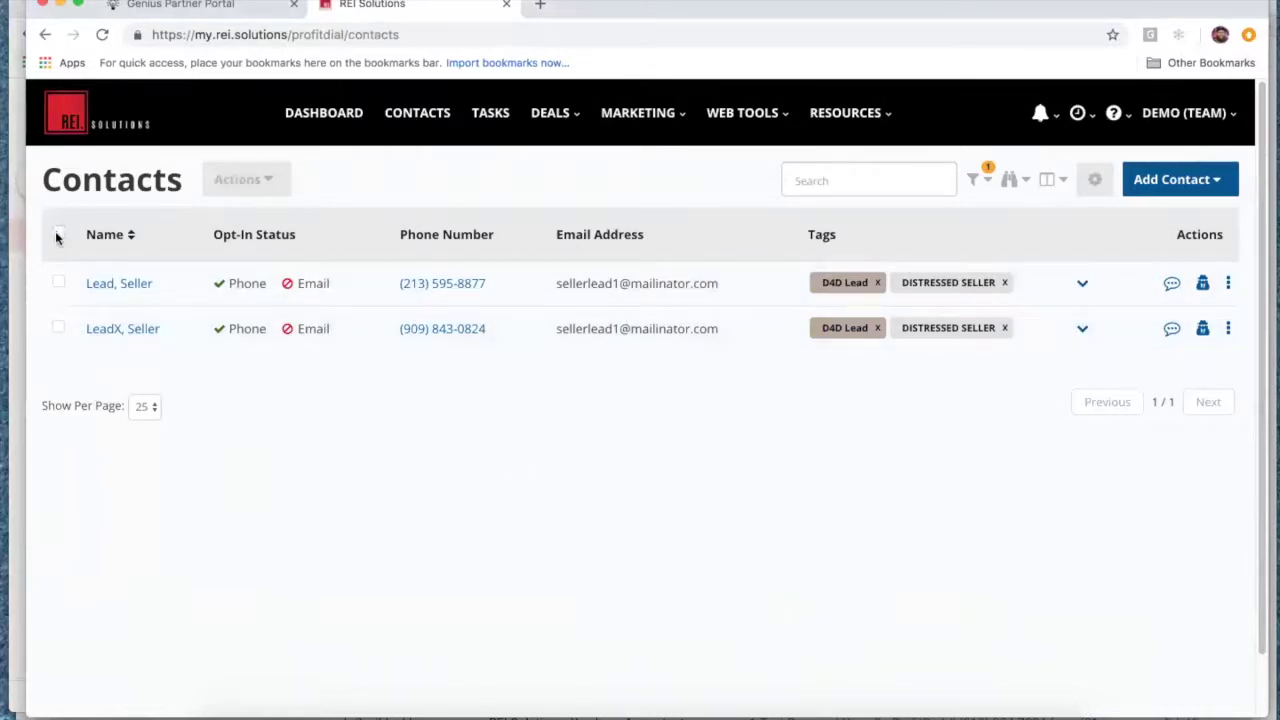
- Select both filtered seller contacts and show the Actions dropdown
{"action": "left_click", "coordinate": [57, 329]}
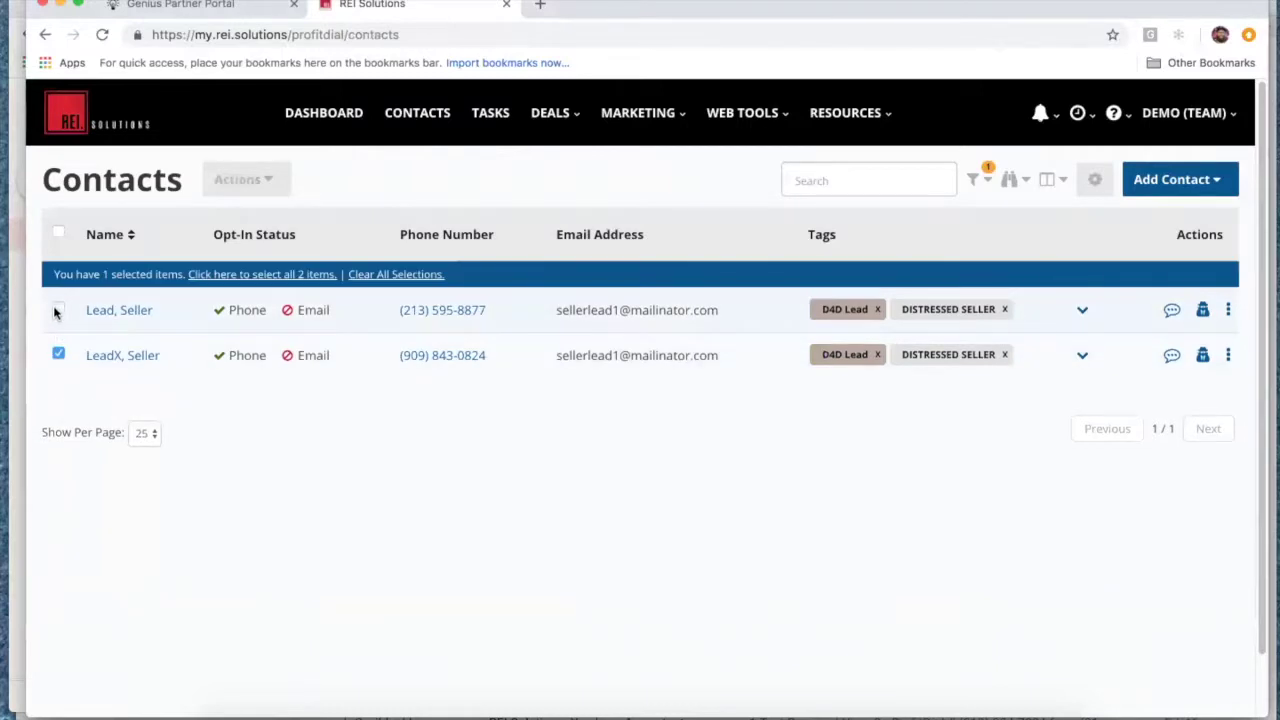
{"action": "left_click", "coordinate": [57, 232]}
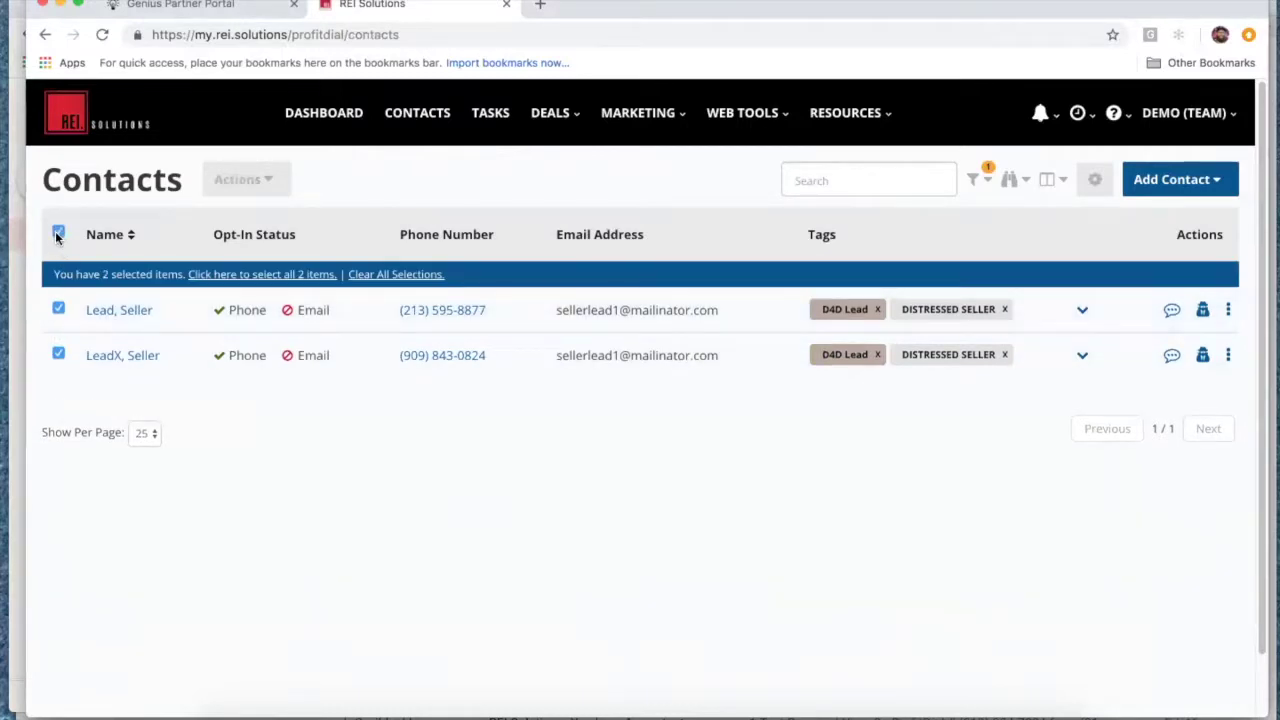
{"action": "left_click", "coordinate": [265, 179]}
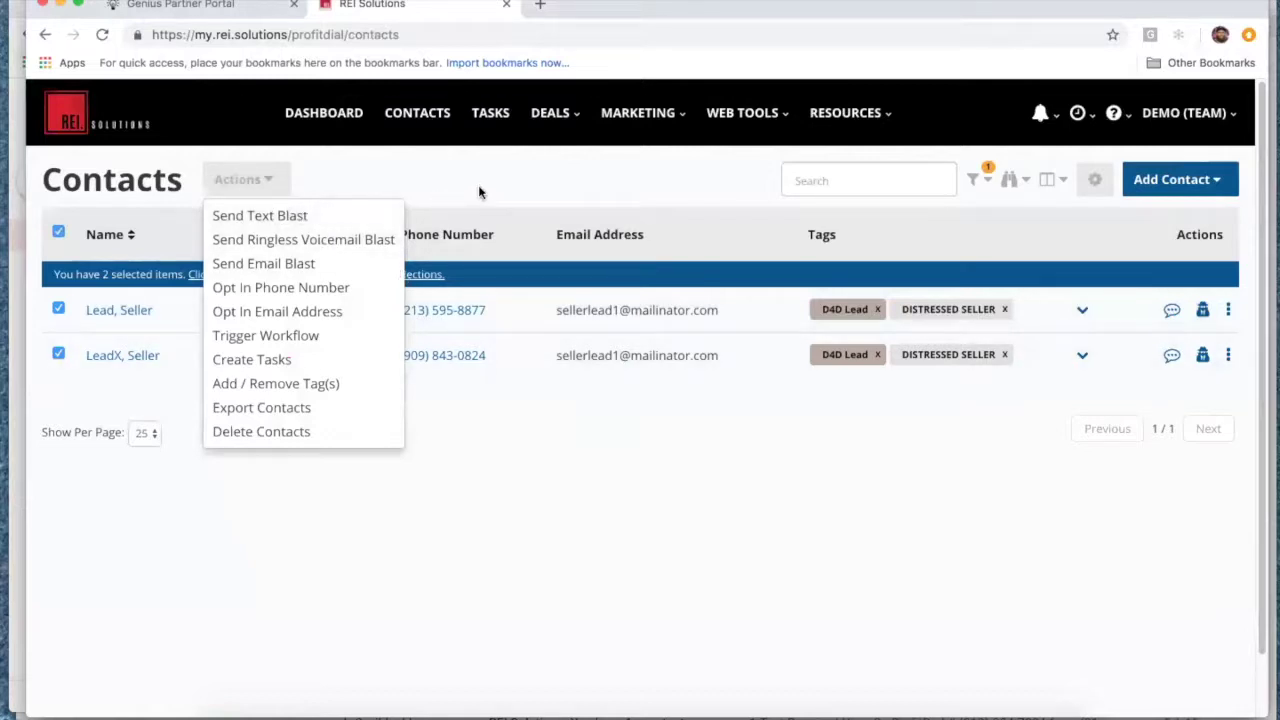
- Expand the LeadX row to reveal all five tags, then dismiss the Actions menu
{"action": "left_click", "coordinate": [1082, 355]}
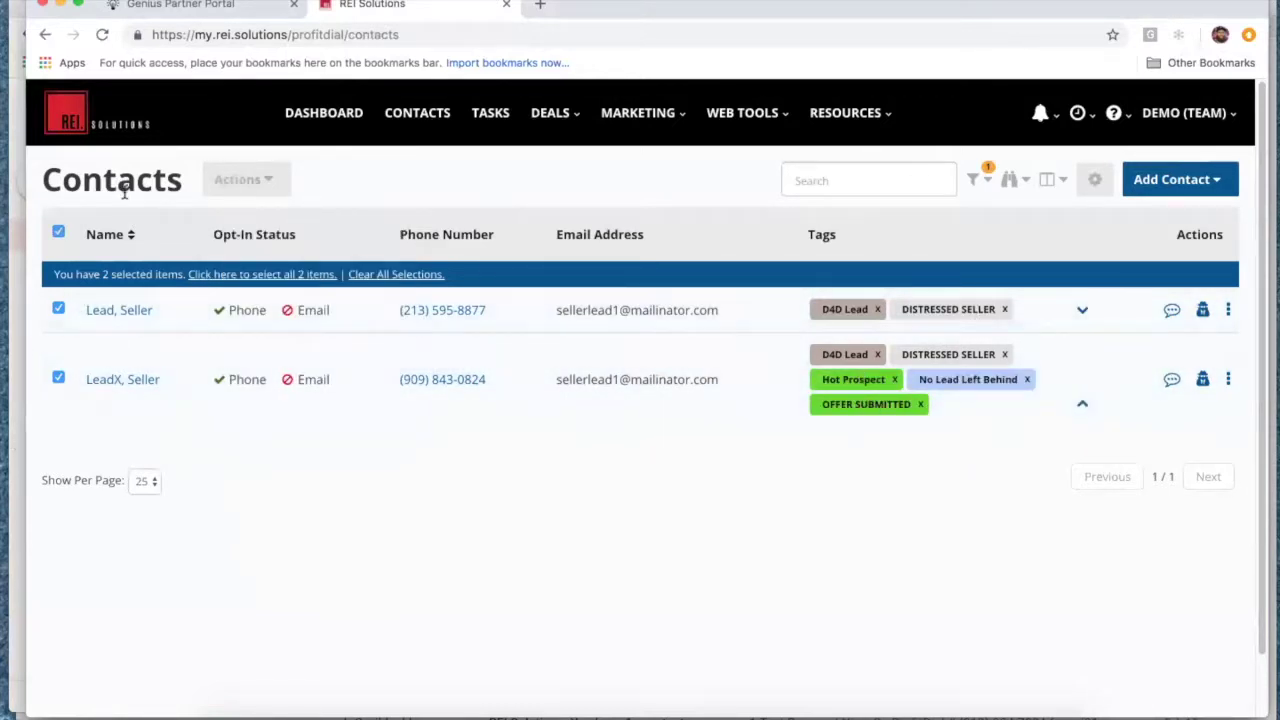
{"action": "left_click", "coordinate": [272, 179]}
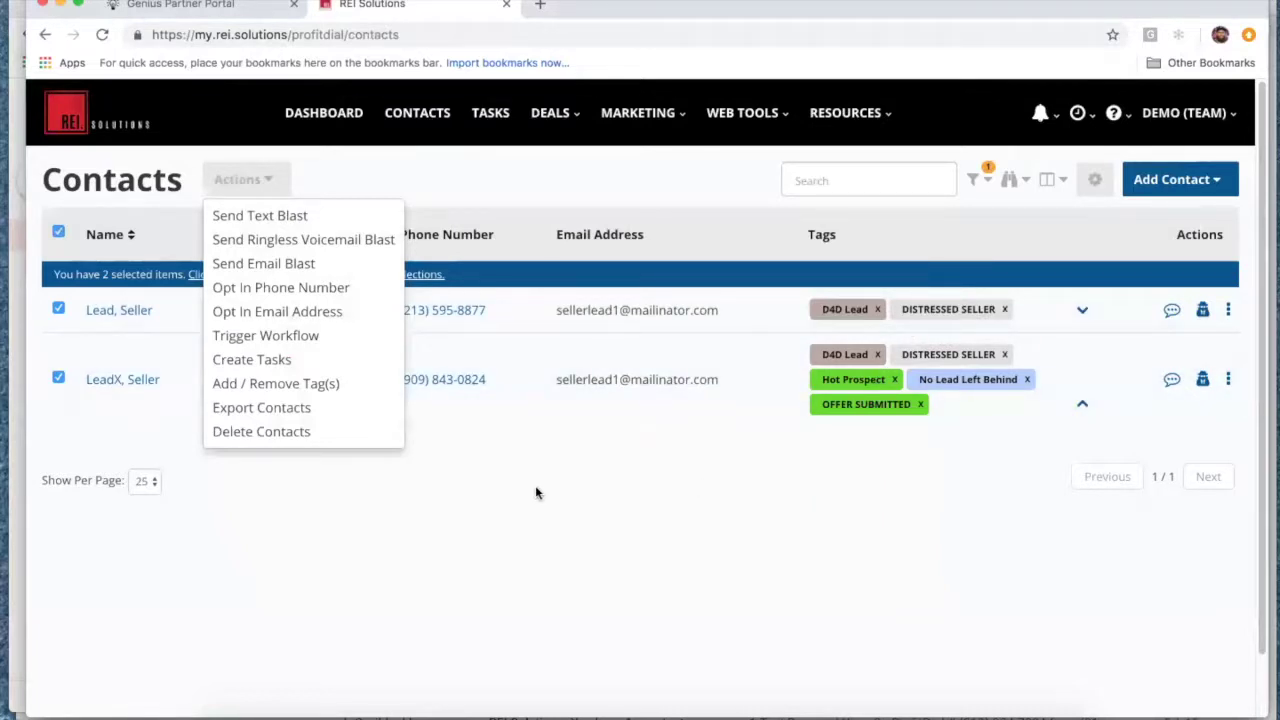
{"action": "left_click", "coordinate": [510, 172]}
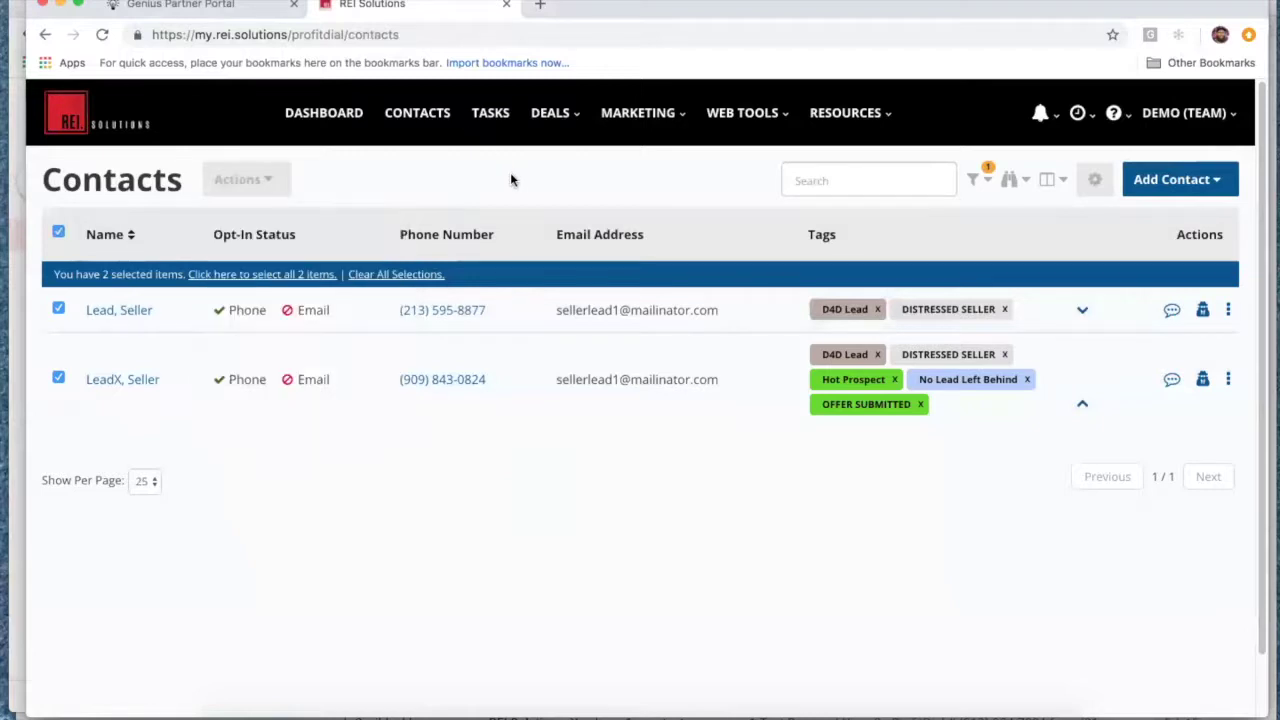
{"action": "left_click", "coordinate": [1116, 114]}
- Go from the Dashboard to Marketing > Text Blasts
{"action": "left_click", "coordinate": [684, 119]}
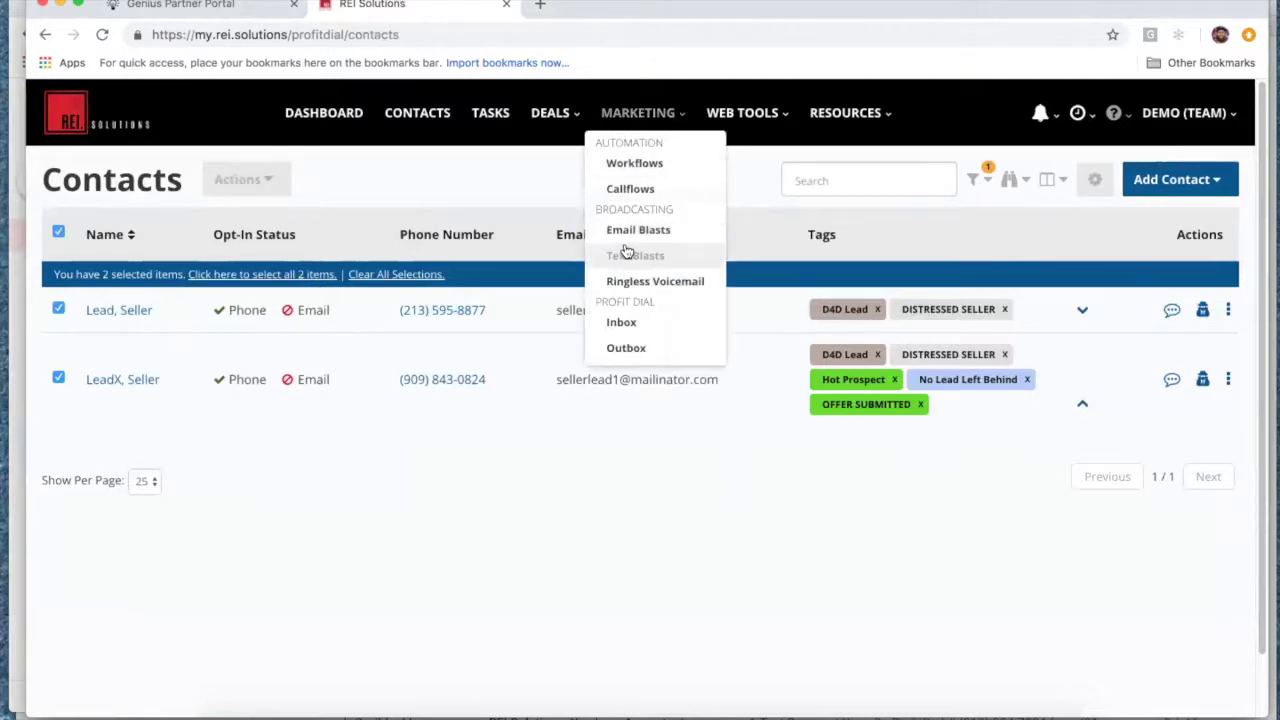
{"action": "left_click", "coordinate": [334, 125]}
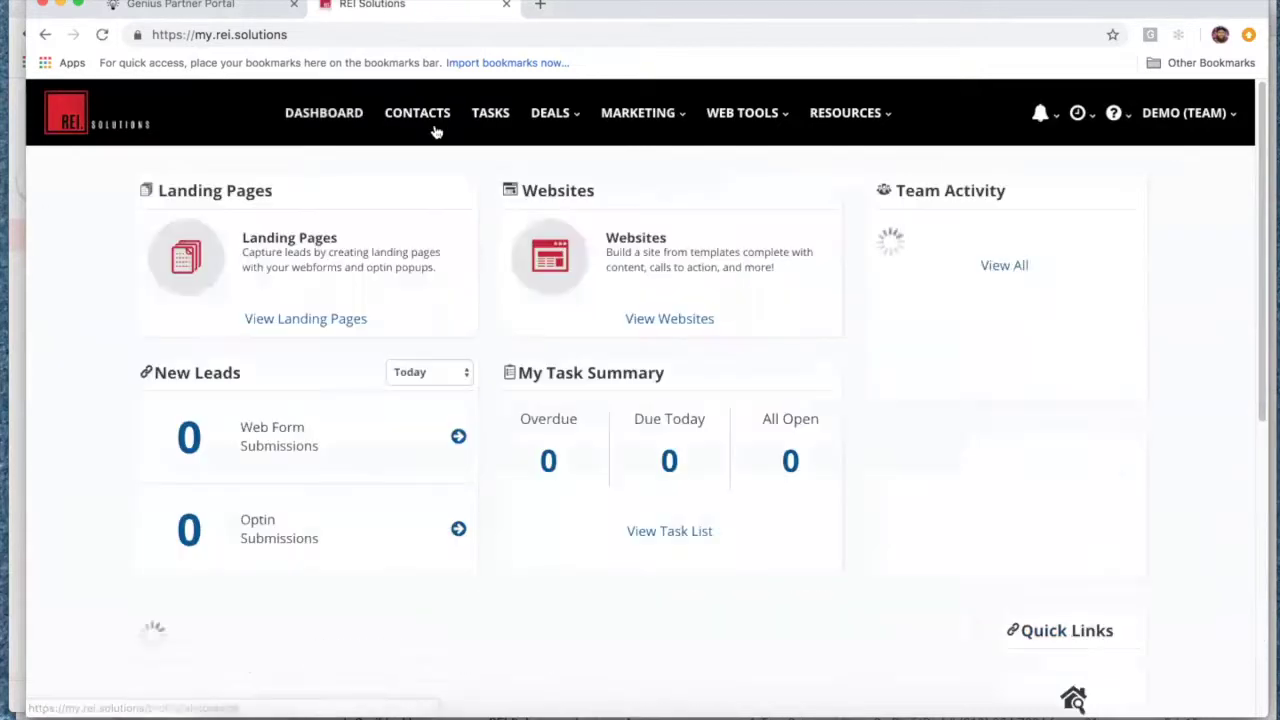
{"action": "mouse_move", "coordinate": [676, 110]}
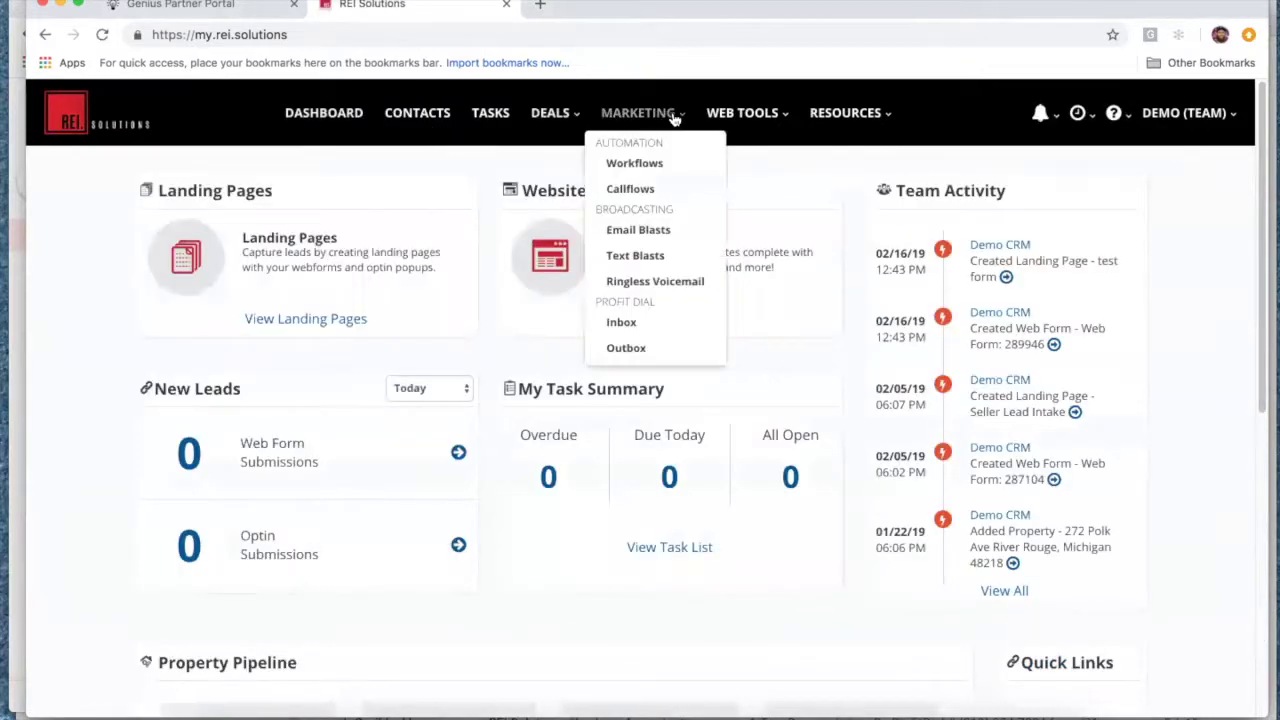
{"action": "left_click", "coordinate": [634, 262]}
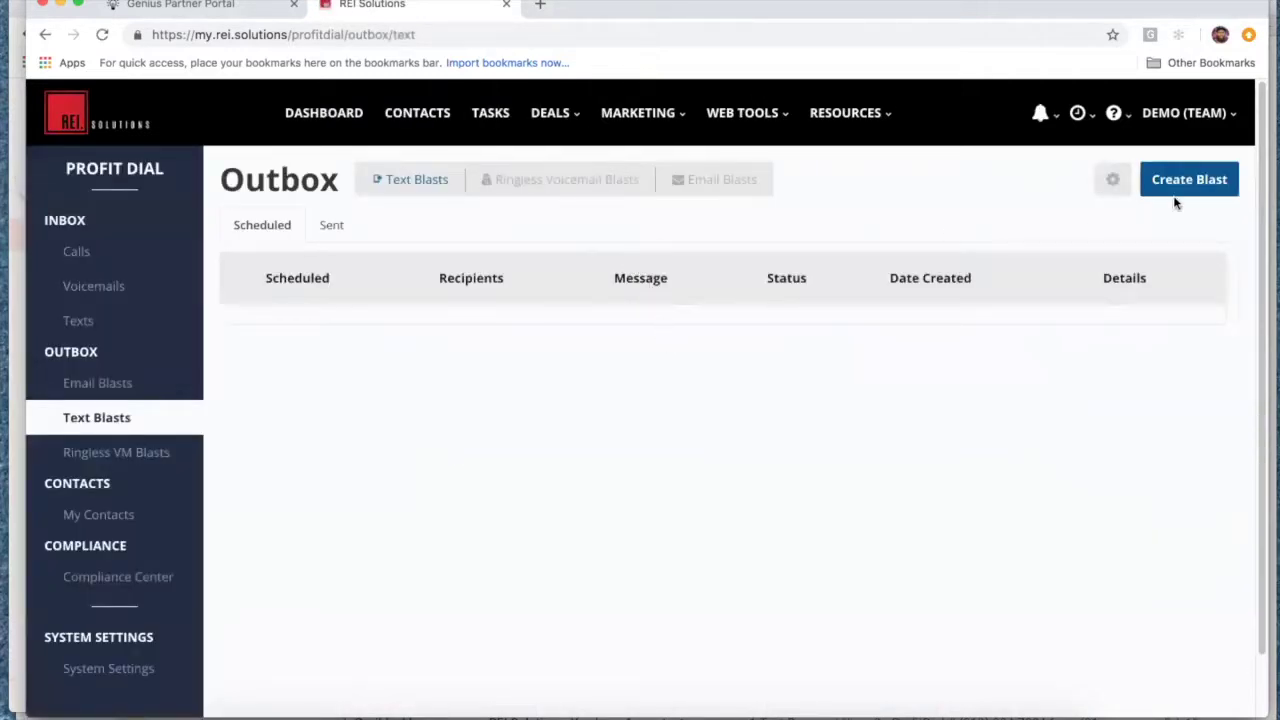
- Start a new text blast addressed to the Hot Prospect tagged group
{"action": "left_click", "coordinate": [1176, 193]}
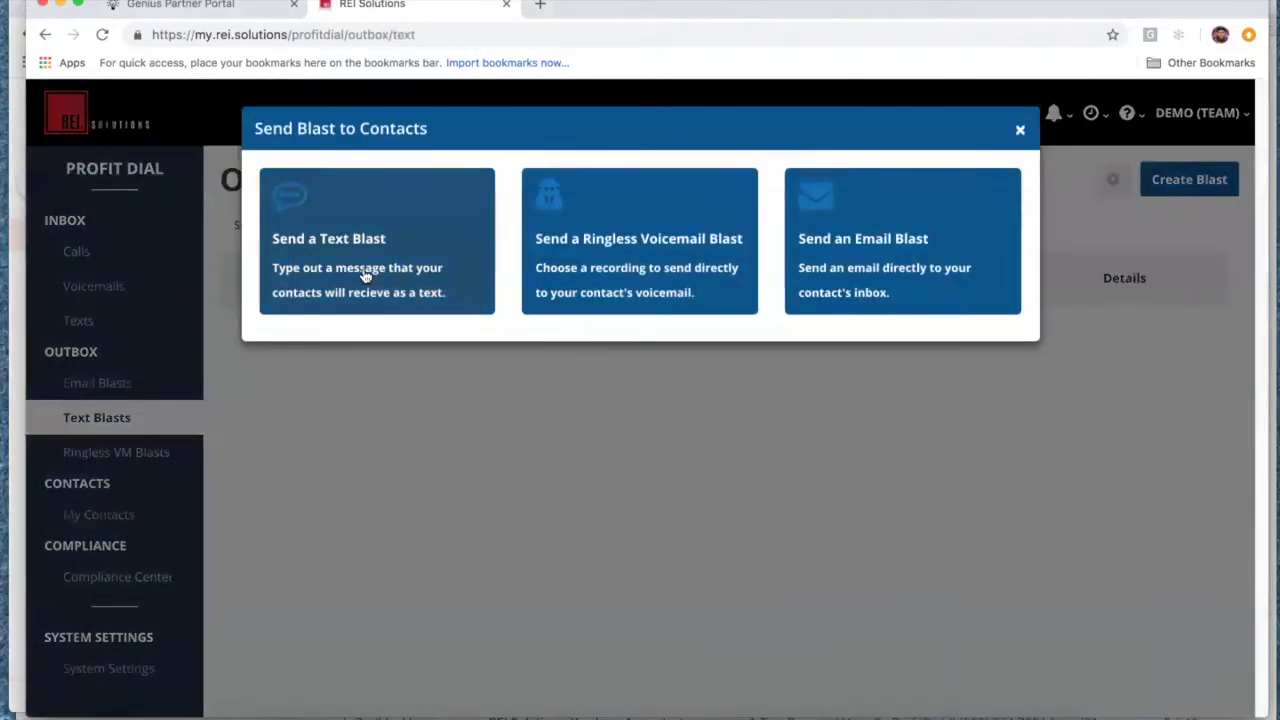
{"action": "left_click", "coordinate": [366, 274]}
{"action": "left_click", "coordinate": [371, 369]}
{"action": "scroll", "coordinate": [396, 515], "scroll_direction": "down", "scroll_amount": 3}
{"action": "scroll", "coordinate": [398, 519], "scroll_direction": "down", "scroll_amount": 1}
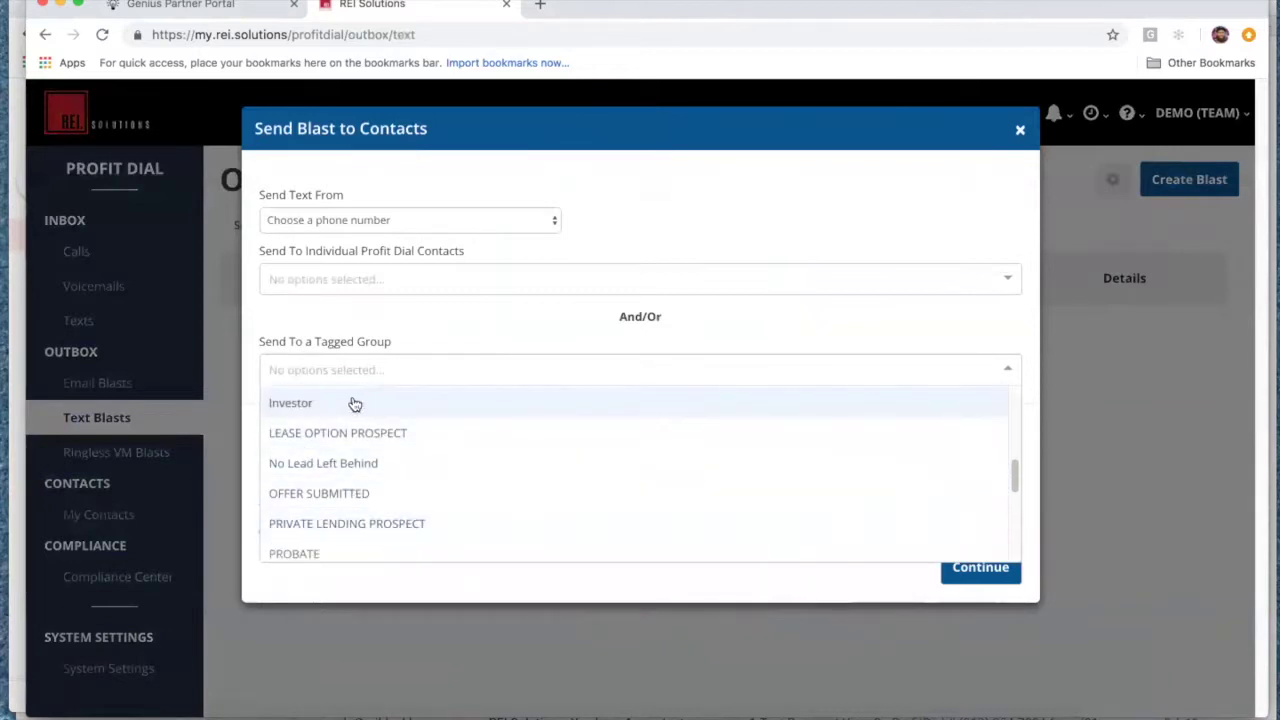
{"action": "scroll", "coordinate": [375, 498], "scroll_direction": "down", "scroll_amount": 3}
{"action": "scroll", "coordinate": [374, 497], "scroll_direction": "down", "scroll_amount": 2}
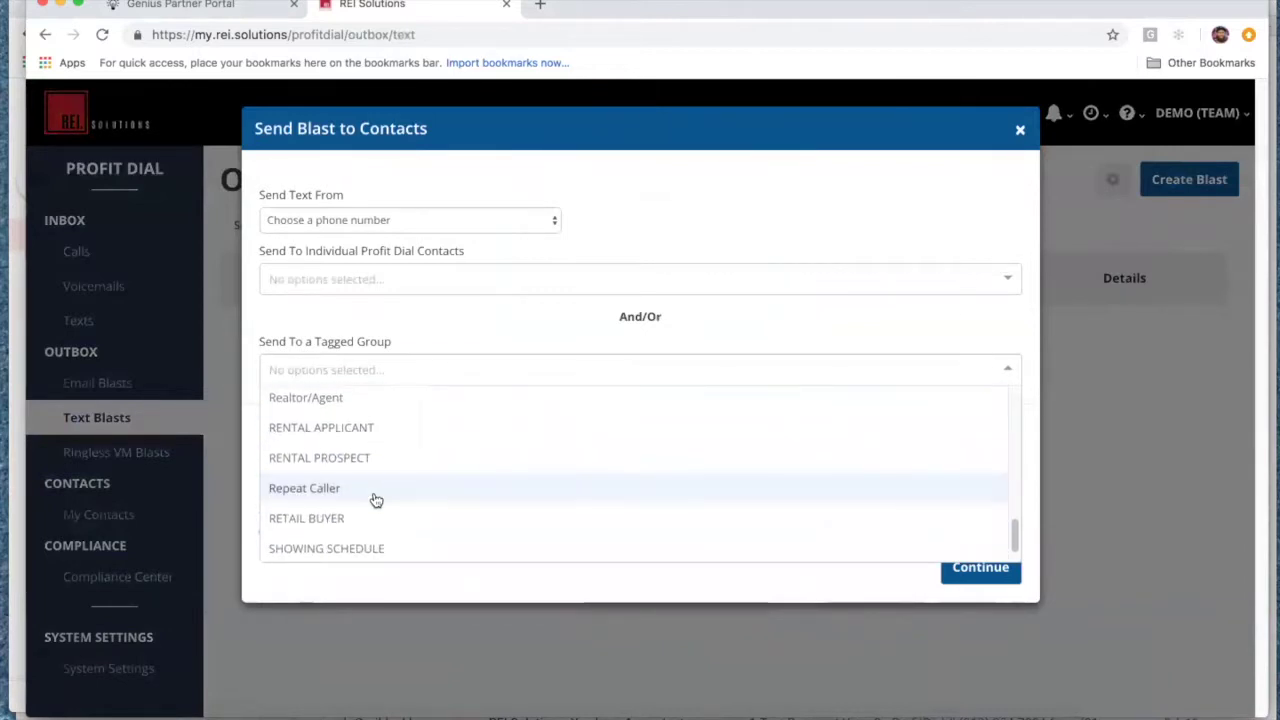
{"action": "scroll", "coordinate": [326, 512], "scroll_direction": "up", "scroll_amount": 1}
{"action": "scroll", "coordinate": [326, 512], "scroll_direction": "up", "scroll_amount": 5}
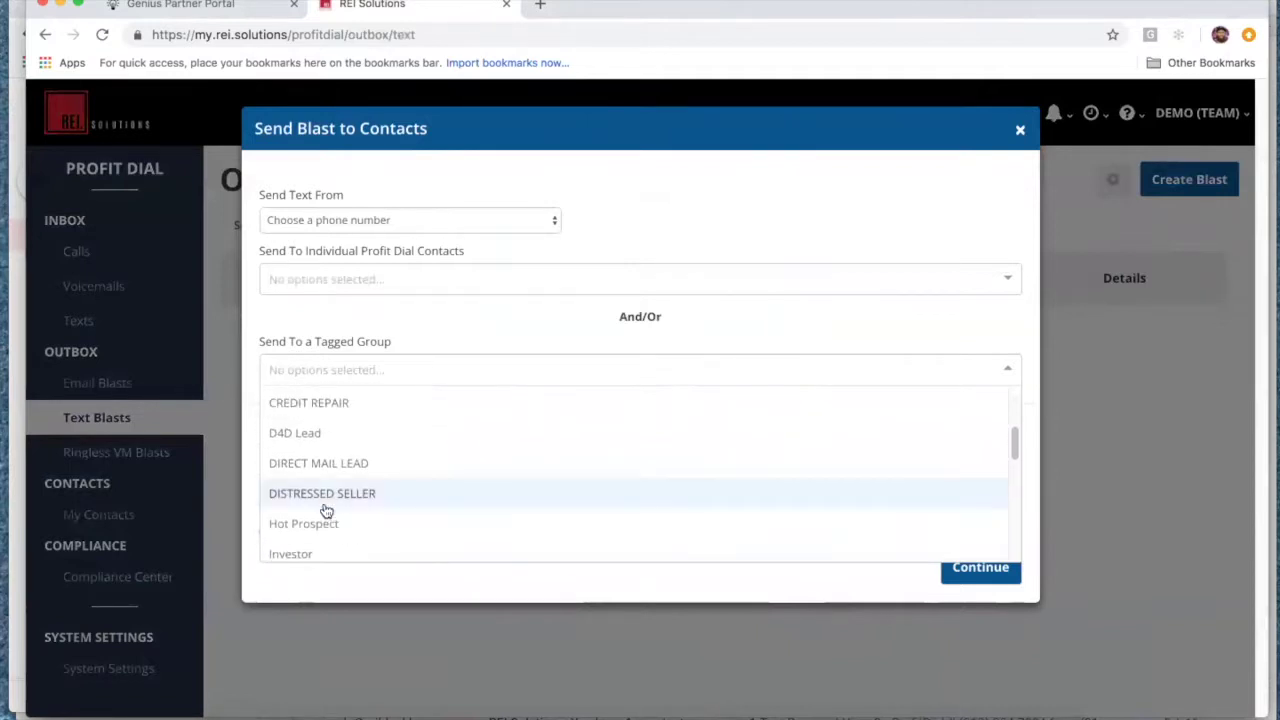
{"action": "scroll", "coordinate": [326, 510], "scroll_direction": "down", "scroll_amount": 1}
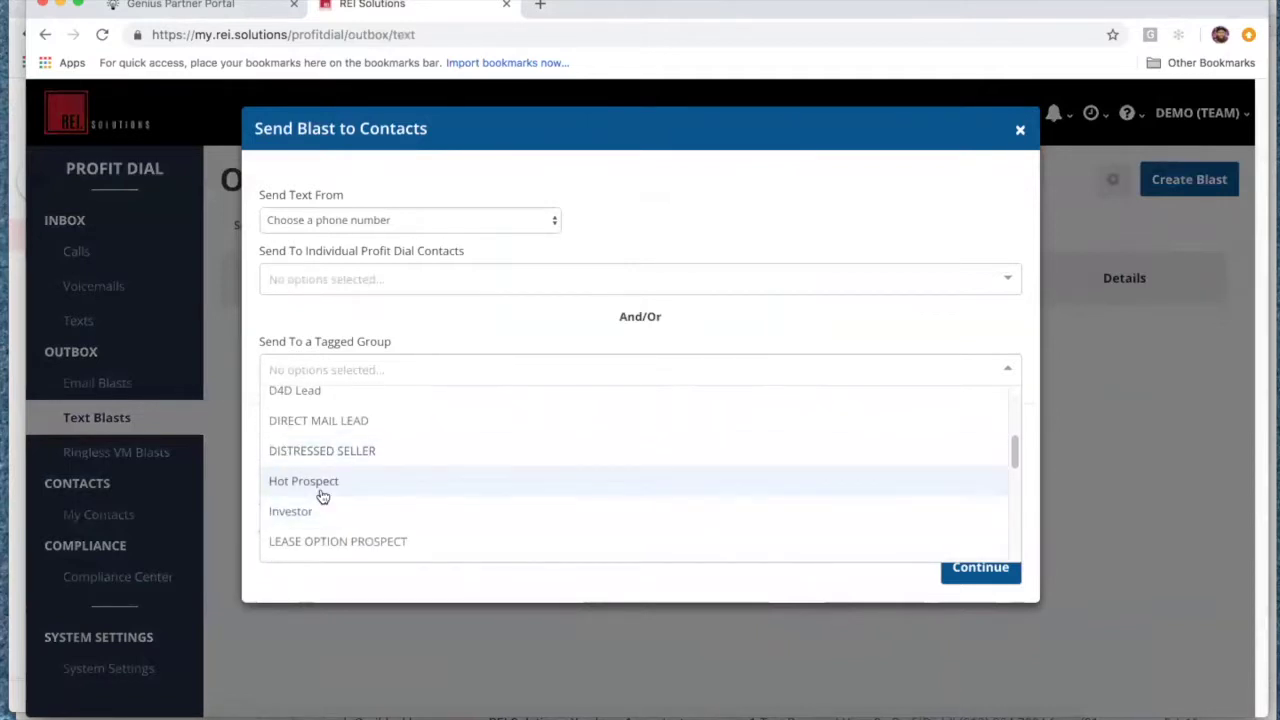
{"action": "left_click", "coordinate": [320, 488]}
- Remove Hot Prospect from the recipients and close the blast form unsent
{"action": "left_click", "coordinate": [302, 445]}
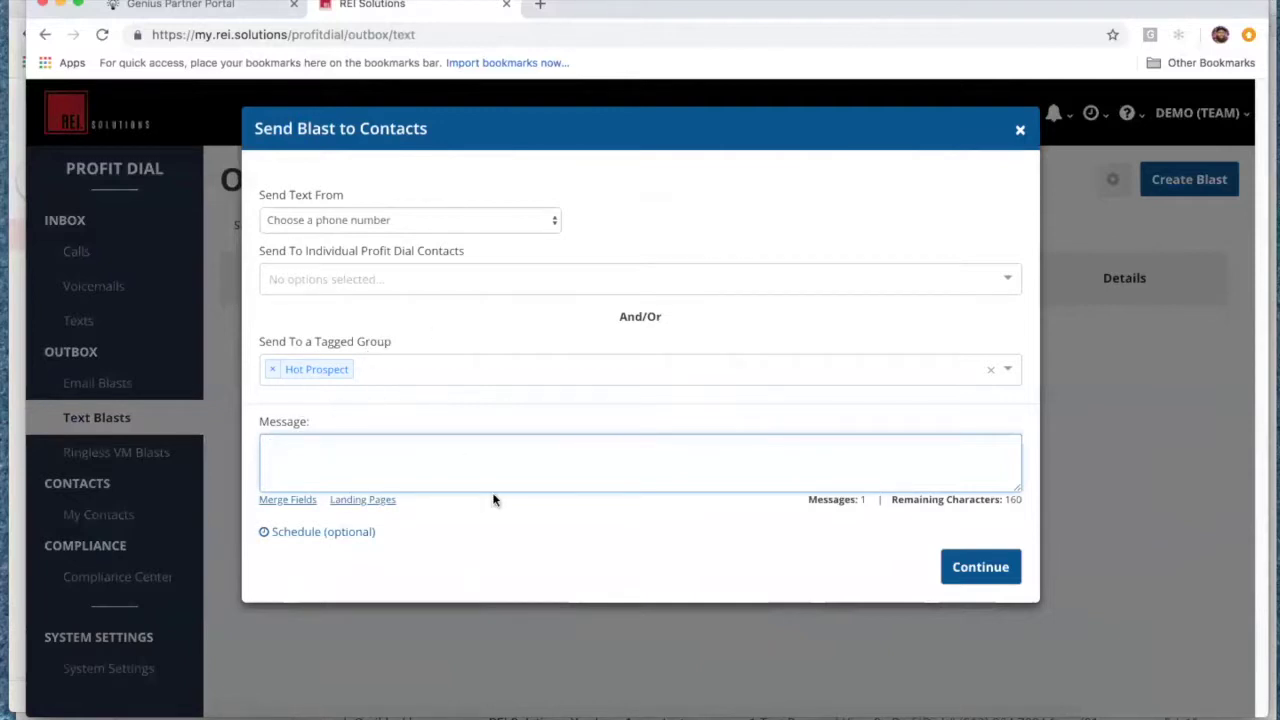
{"action": "left_click", "coordinate": [272, 369]}
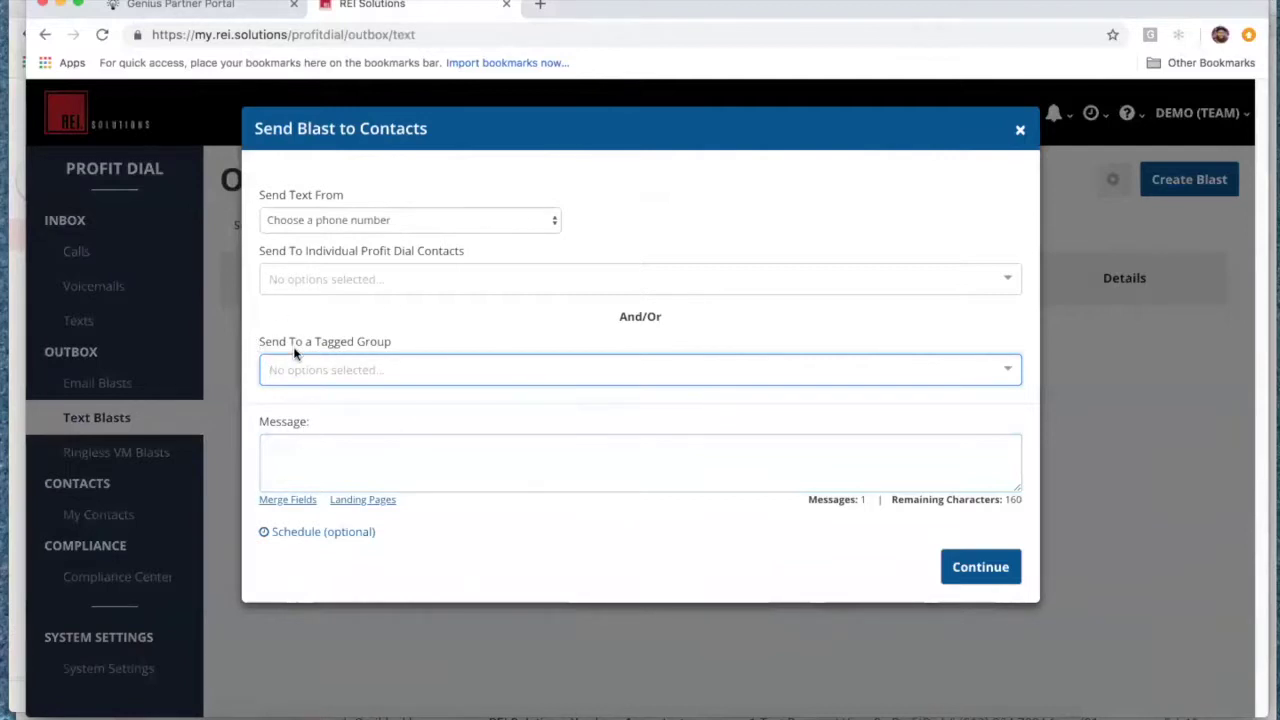
{"action": "left_click", "coordinate": [1021, 133]}
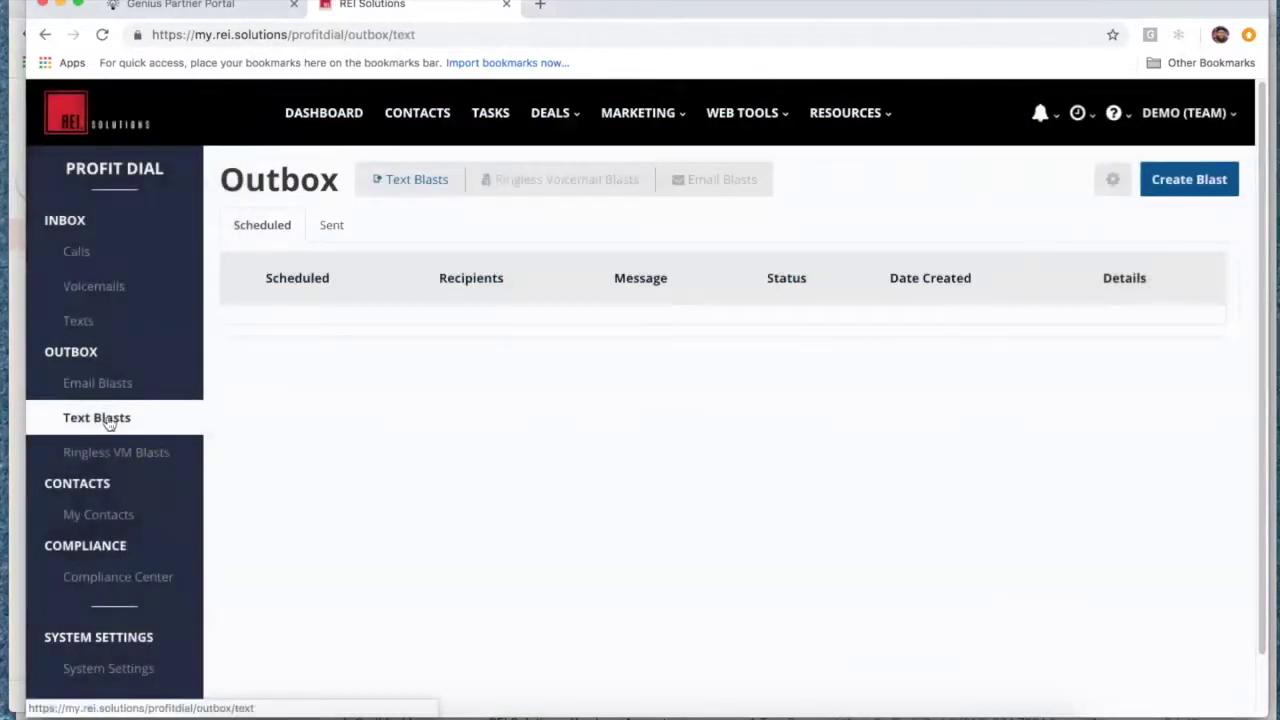
- Open the Tags page under DEMO (TEAM) > System Settings
{"action": "left_click", "coordinate": [1232, 118]}
{"action": "left_click", "coordinate": [1180, 223]}
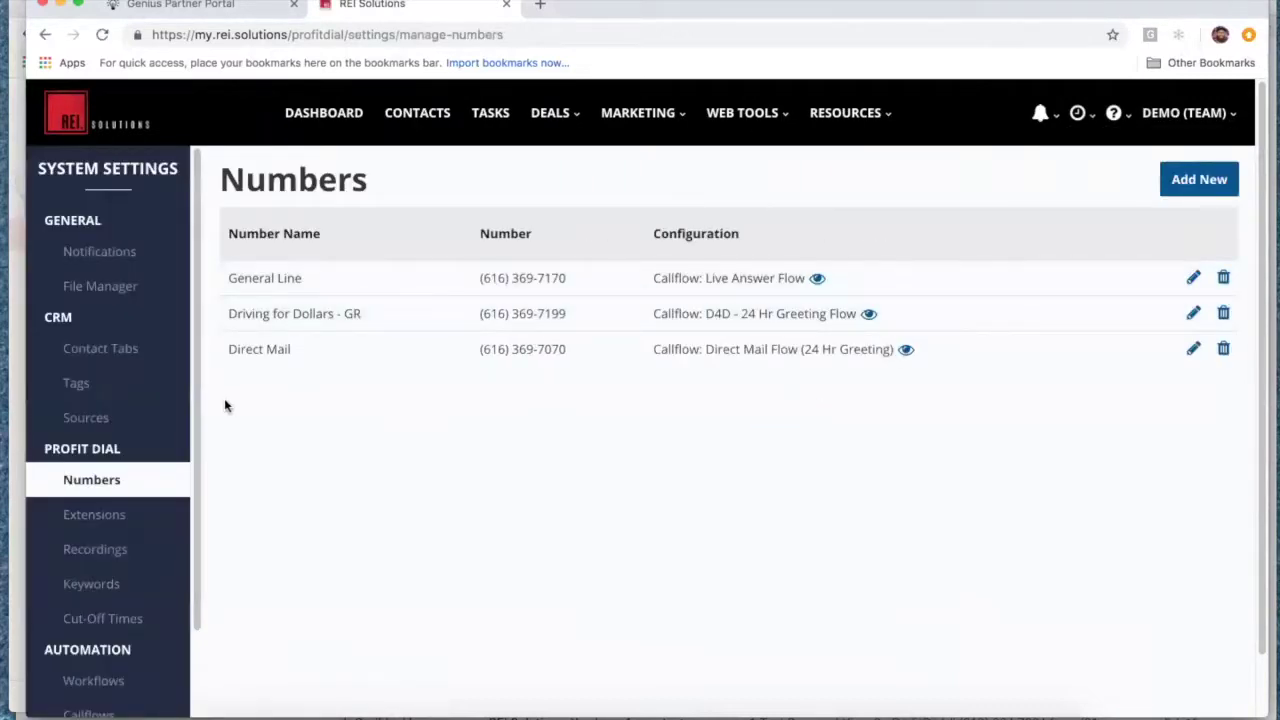
{"action": "left_click", "coordinate": [77, 389]}
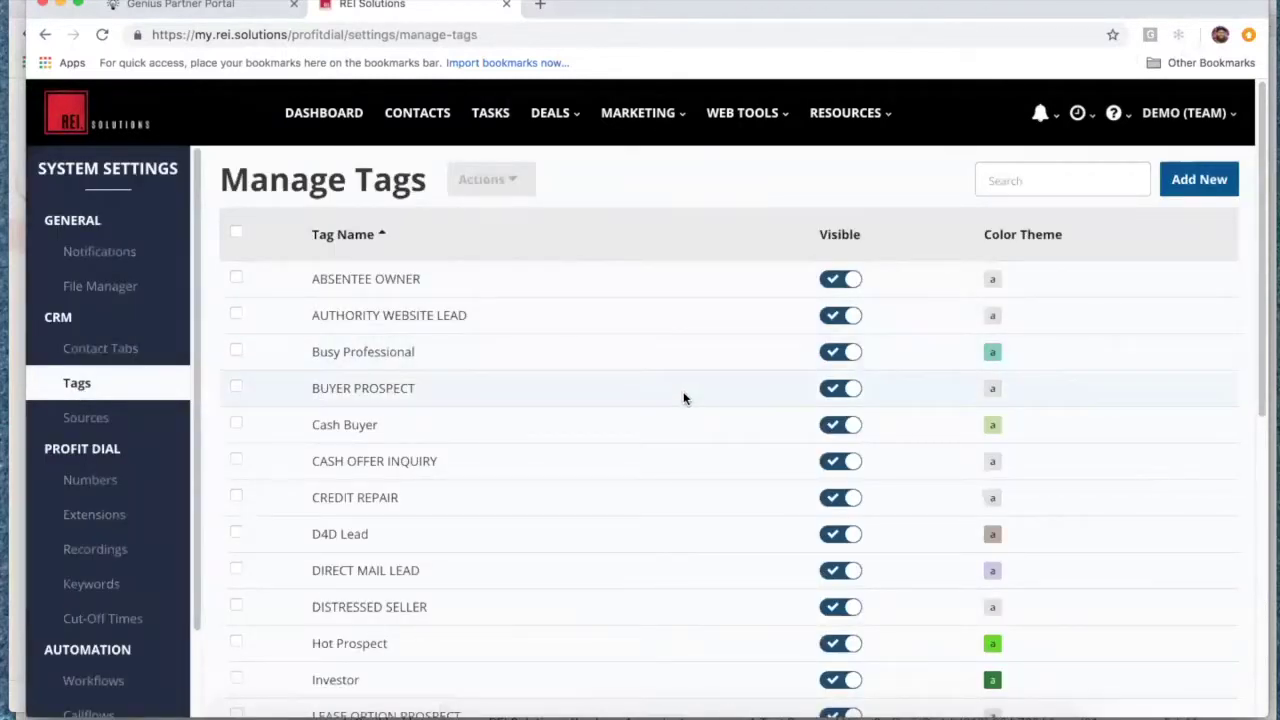
{"action": "scroll", "coordinate": [684, 398], "scroll_direction": "down", "scroll_amount": 2}
{"action": "scroll", "coordinate": [684, 398], "scroll_direction": "up", "scroll_amount": 2}
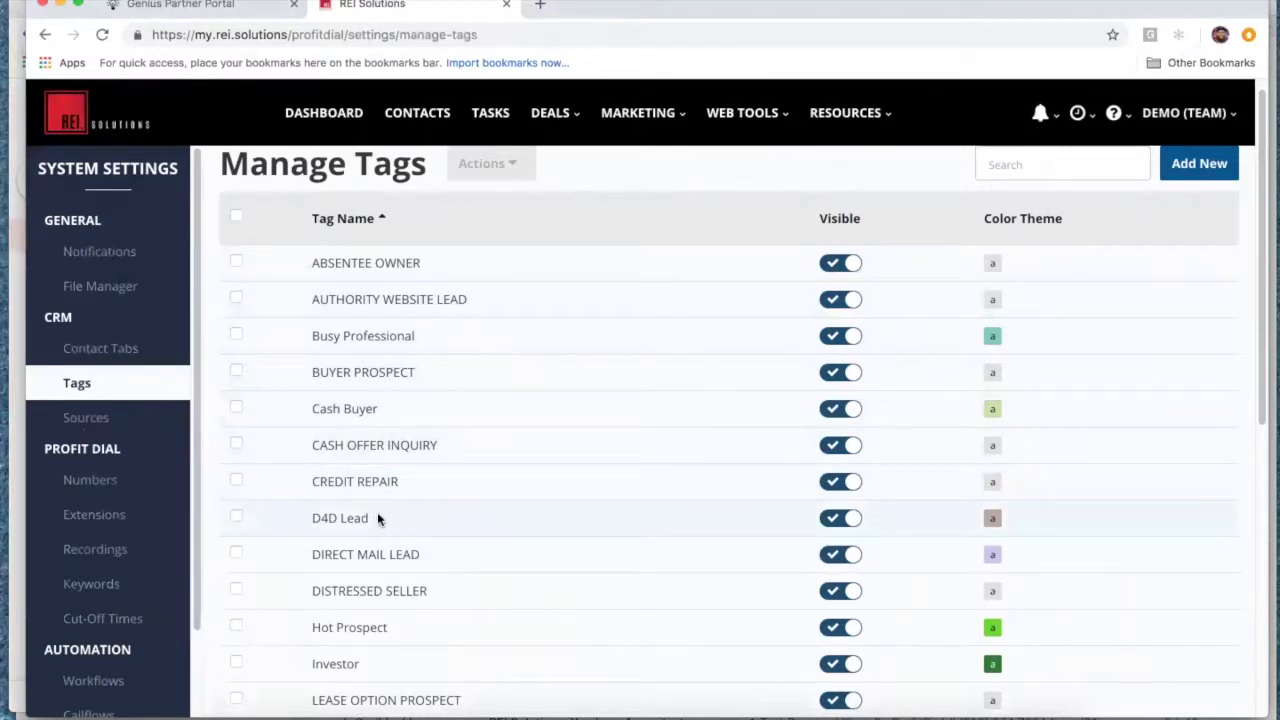
- Scroll through the tag list and advance to the second page of tags
{"action": "left_click", "coordinate": [766, 114]}
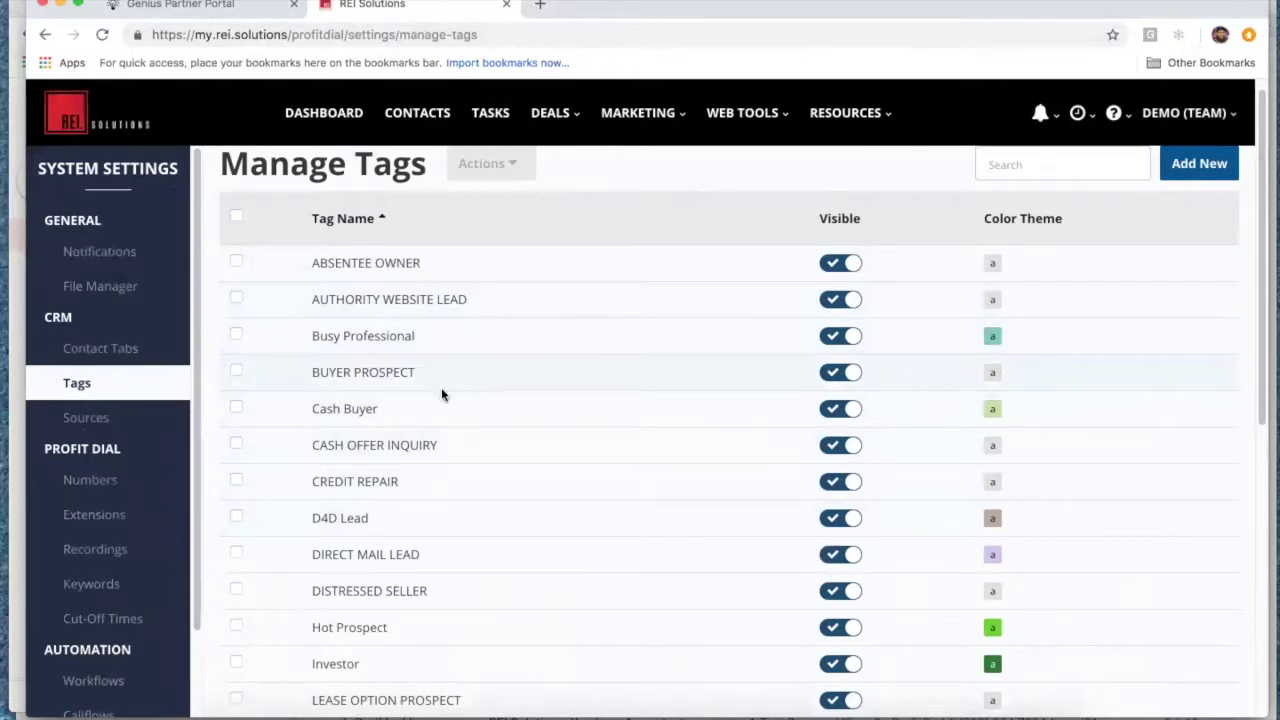
{"action": "scroll", "coordinate": [543, 517], "scroll_direction": "down", "scroll_amount": 3}
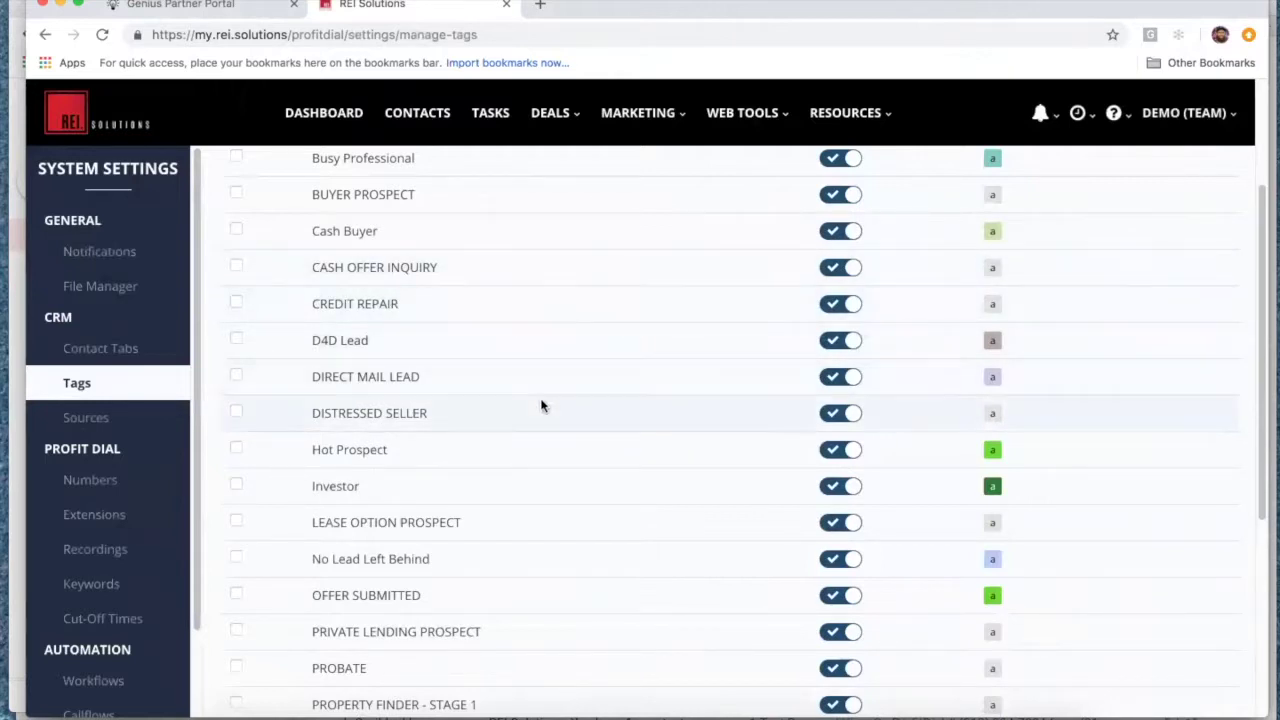
{"action": "scroll", "coordinate": [541, 406], "scroll_direction": "down", "scroll_amount": 2}
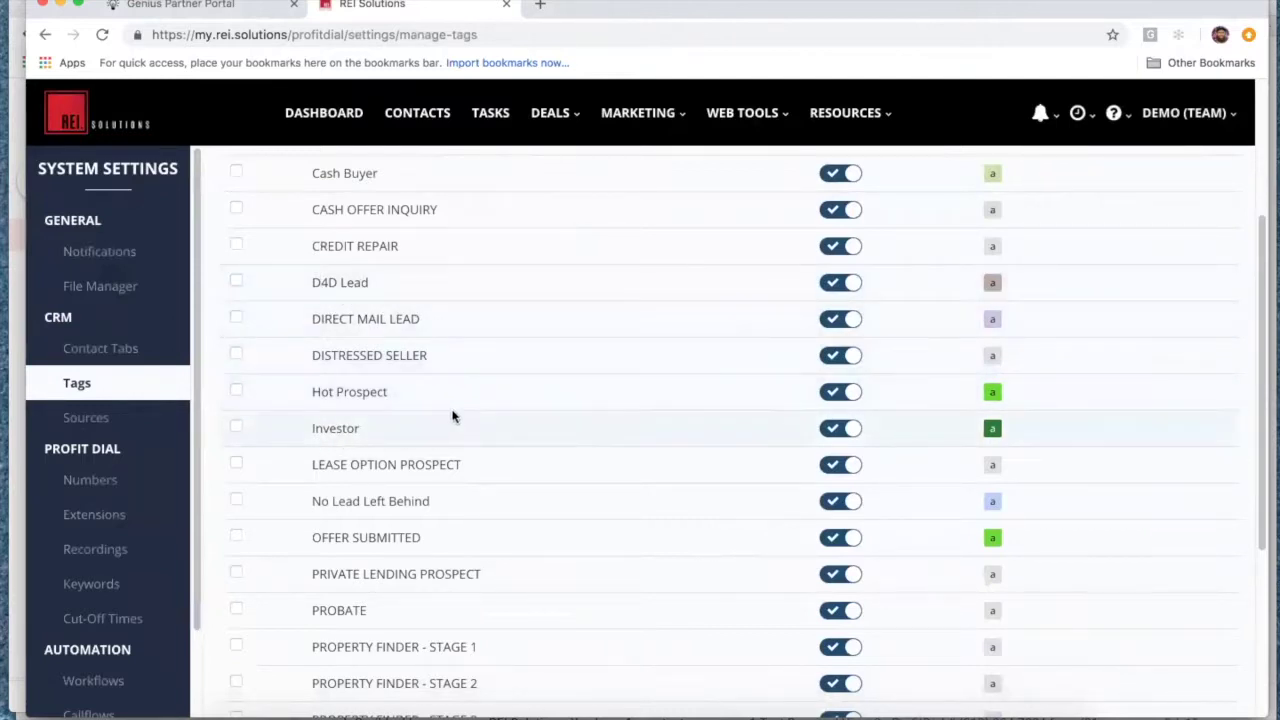
{"action": "scroll", "coordinate": [452, 416], "scroll_direction": "down", "scroll_amount": 6}
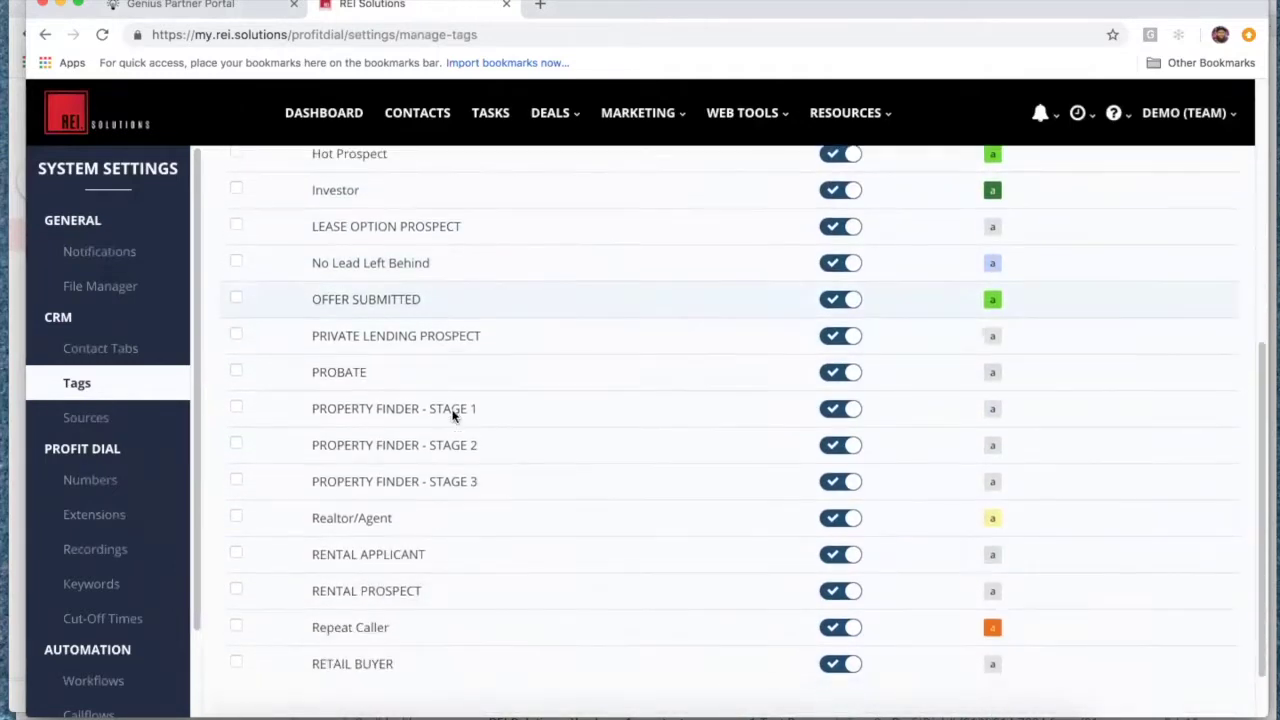
{"action": "scroll", "coordinate": [452, 410], "scroll_direction": "down", "scroll_amount": 2}
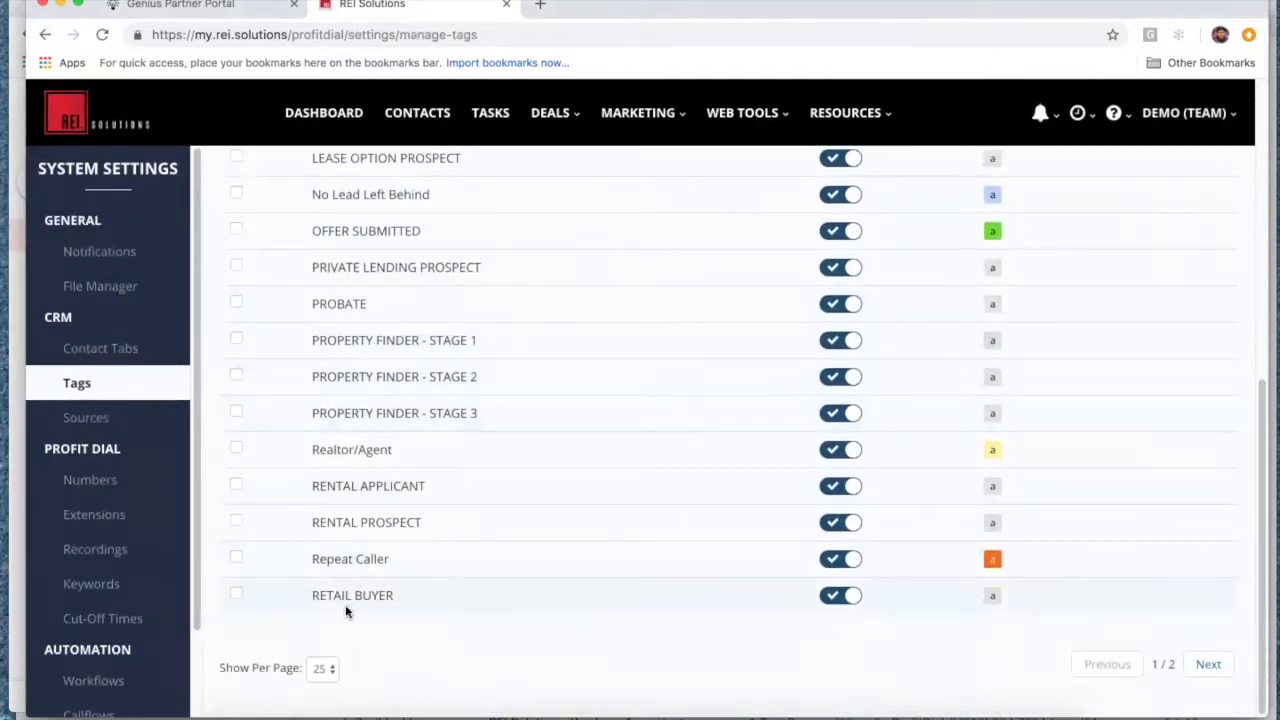
{"action": "scroll", "coordinate": [386, 571], "scroll_direction": "up", "scroll_amount": 5}
{"action": "scroll", "coordinate": [386, 571], "scroll_direction": "down", "scroll_amount": 5}
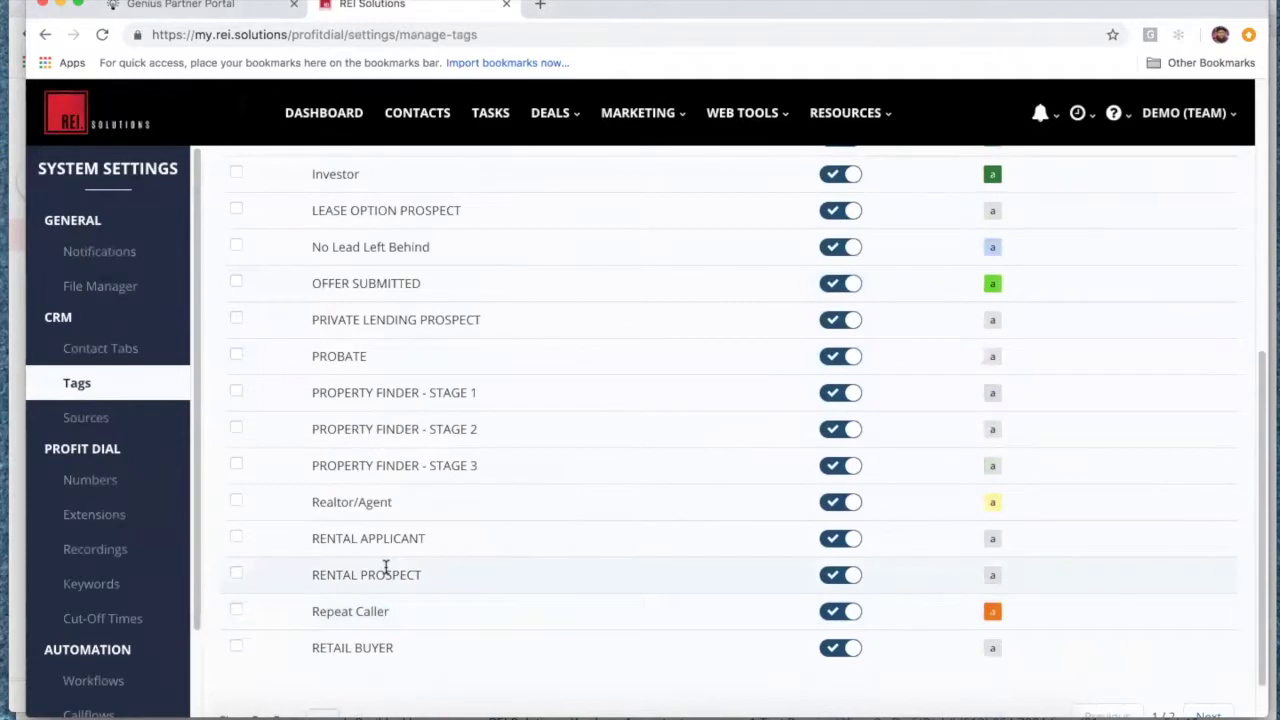
{"action": "left_click", "coordinate": [1206, 658]}
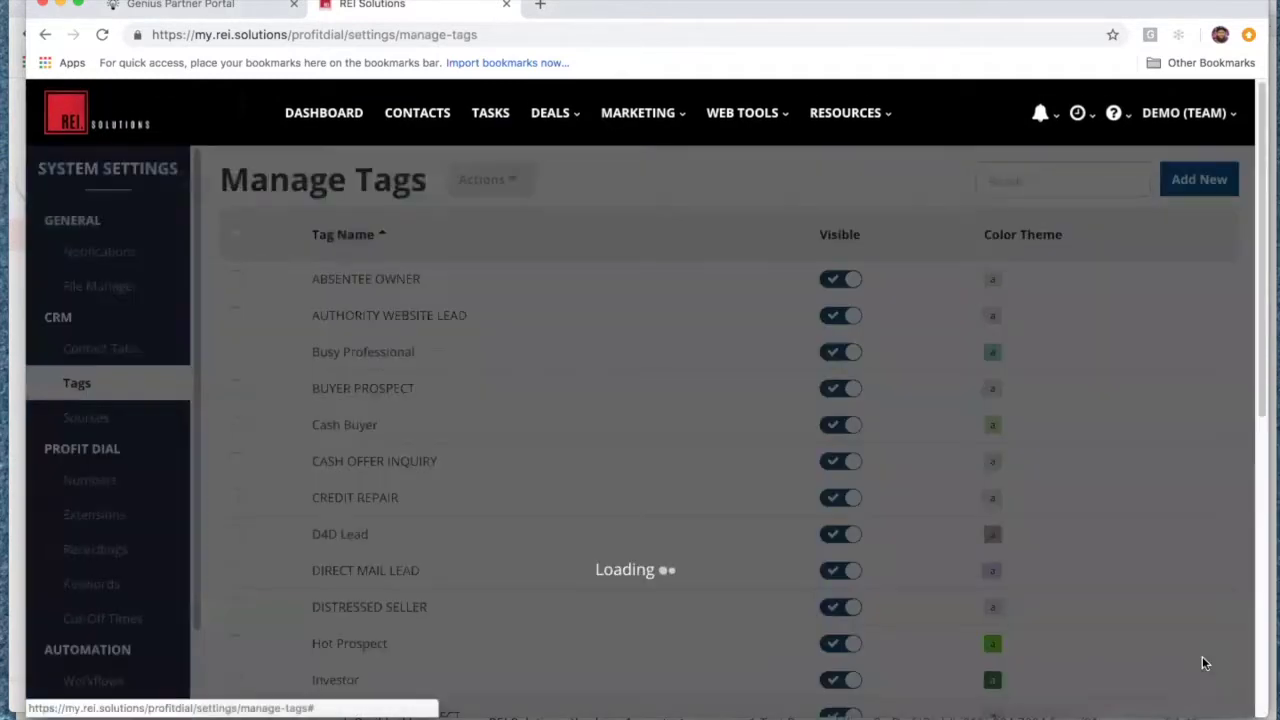
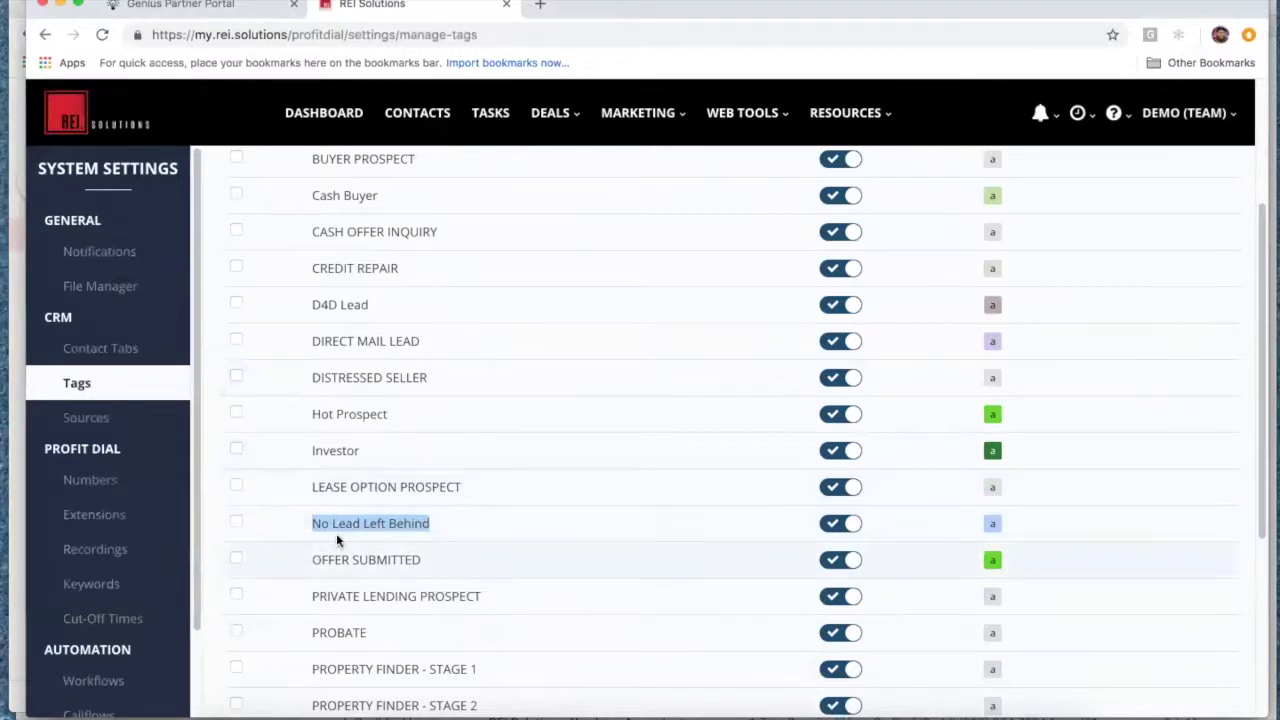
- Leave the No Lead Left Behind tag in Manage Tags and open the Manage Sources page
{"action": "left_click", "coordinate": [445, 524]}
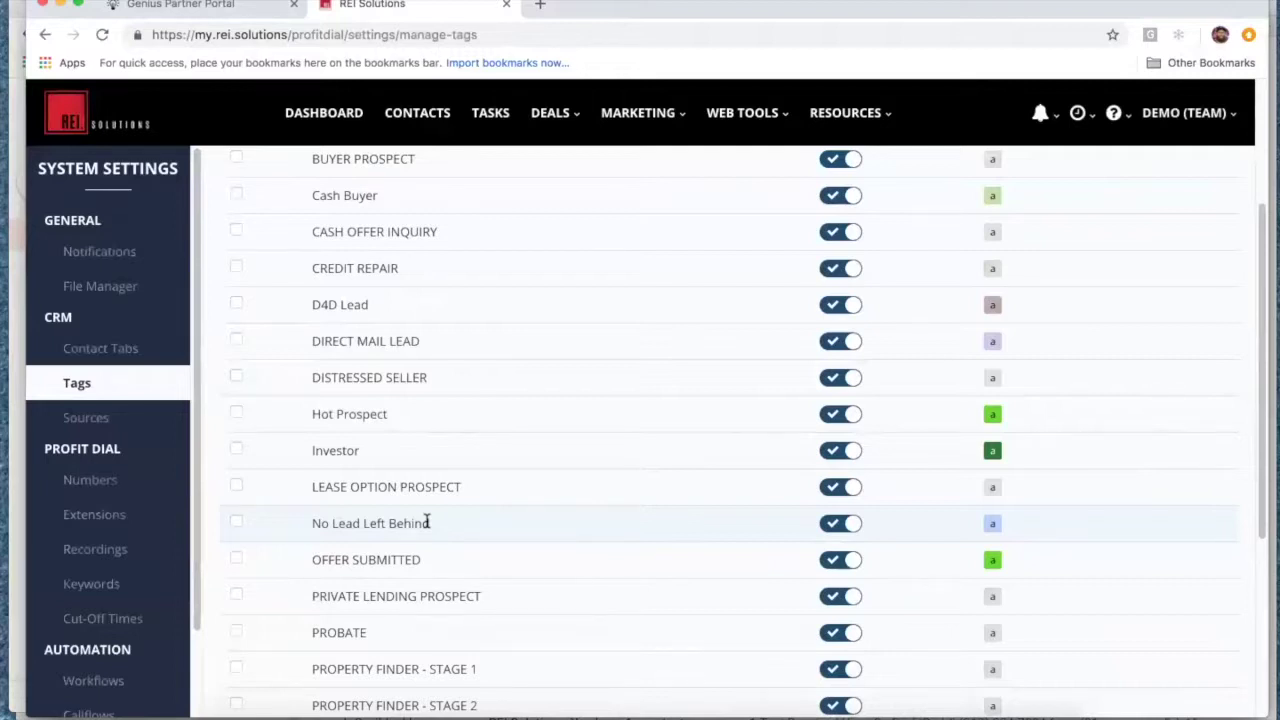
{"action": "left_click_drag", "start_coordinate": [428, 522], "coordinate": [301, 524]}
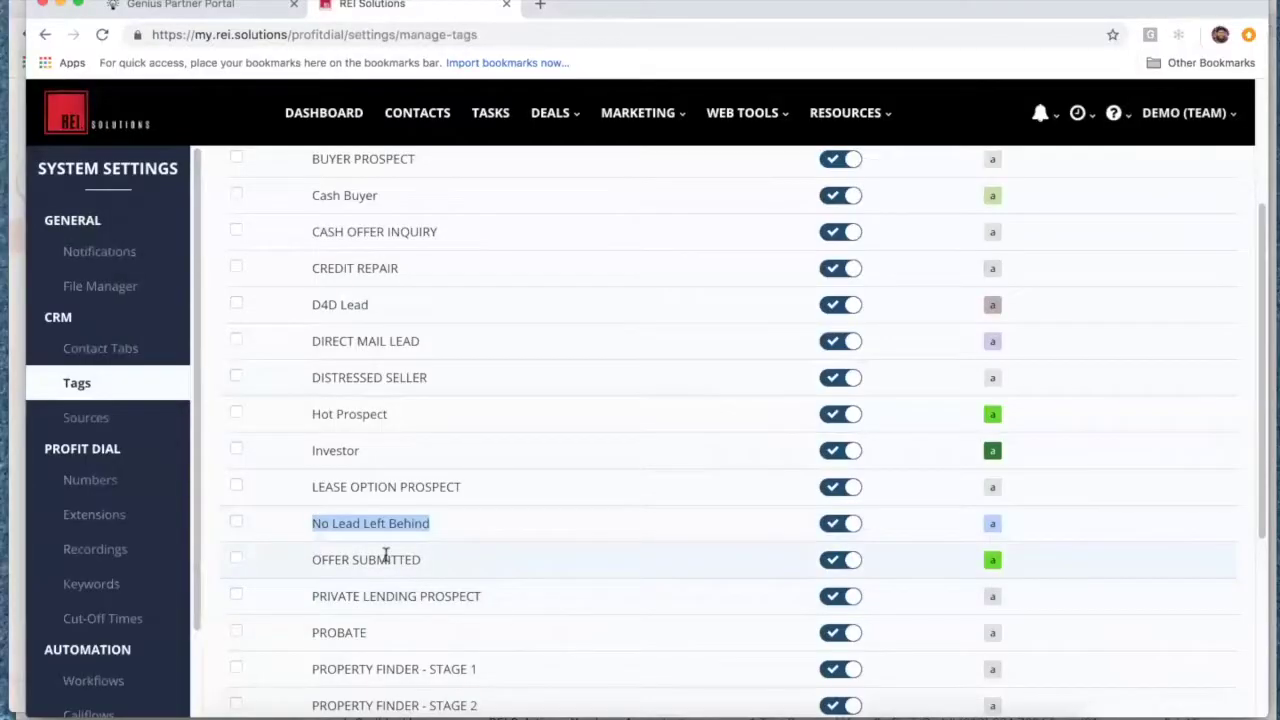
{"action": "scroll", "coordinate": [740, 606], "scroll_direction": "down", "scroll_amount": 3}
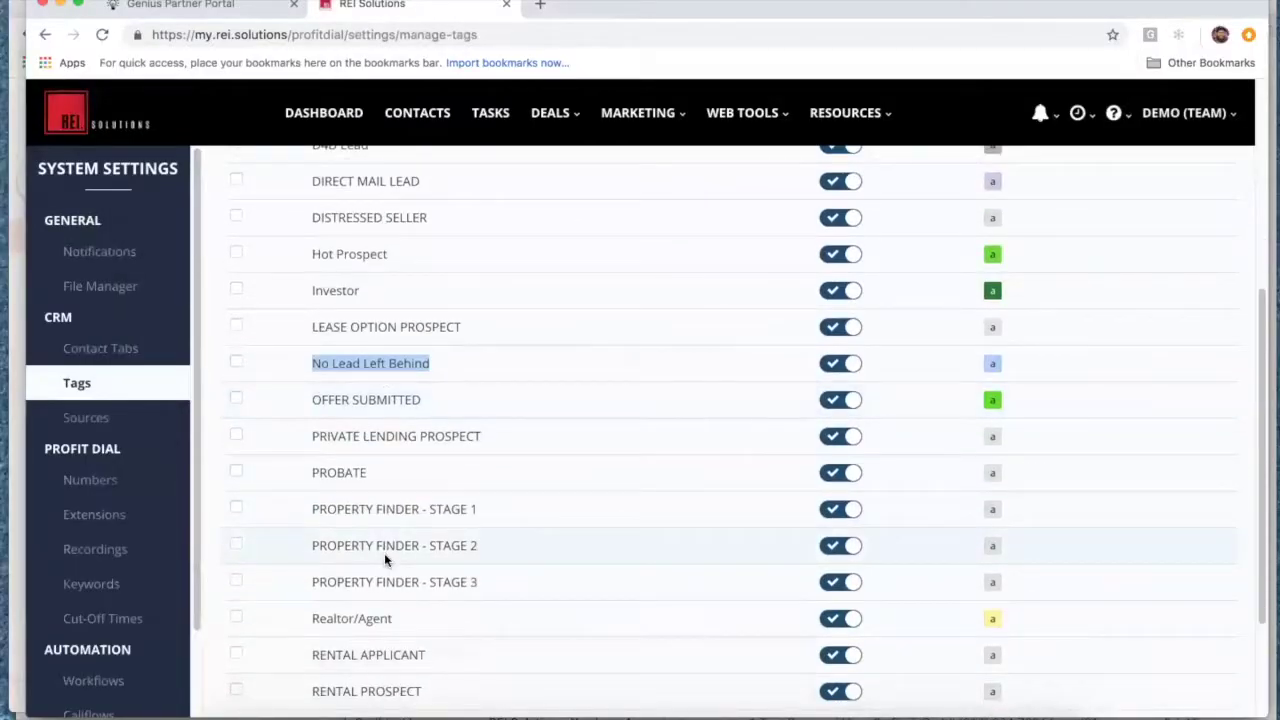
{"action": "scroll", "coordinate": [384, 553], "scroll_direction": "up", "scroll_amount": 4}
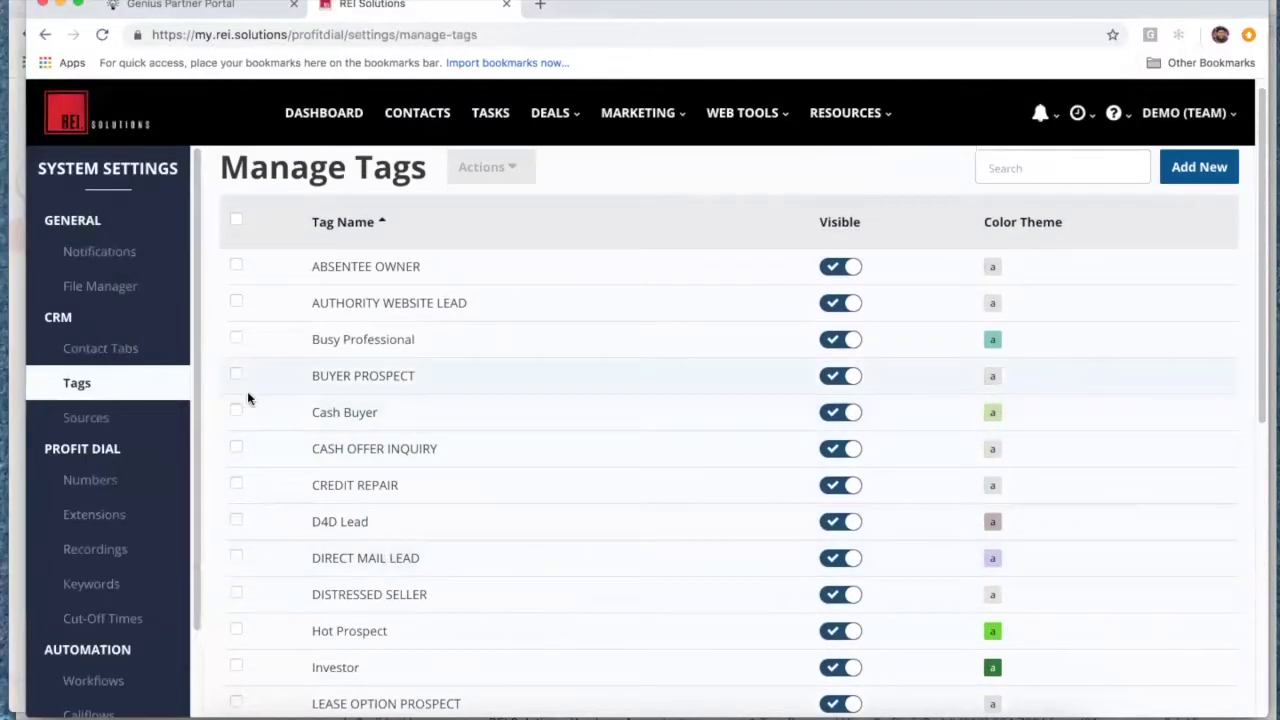
{"action": "scroll", "coordinate": [247, 391], "scroll_direction": "up", "scroll_amount": 1}
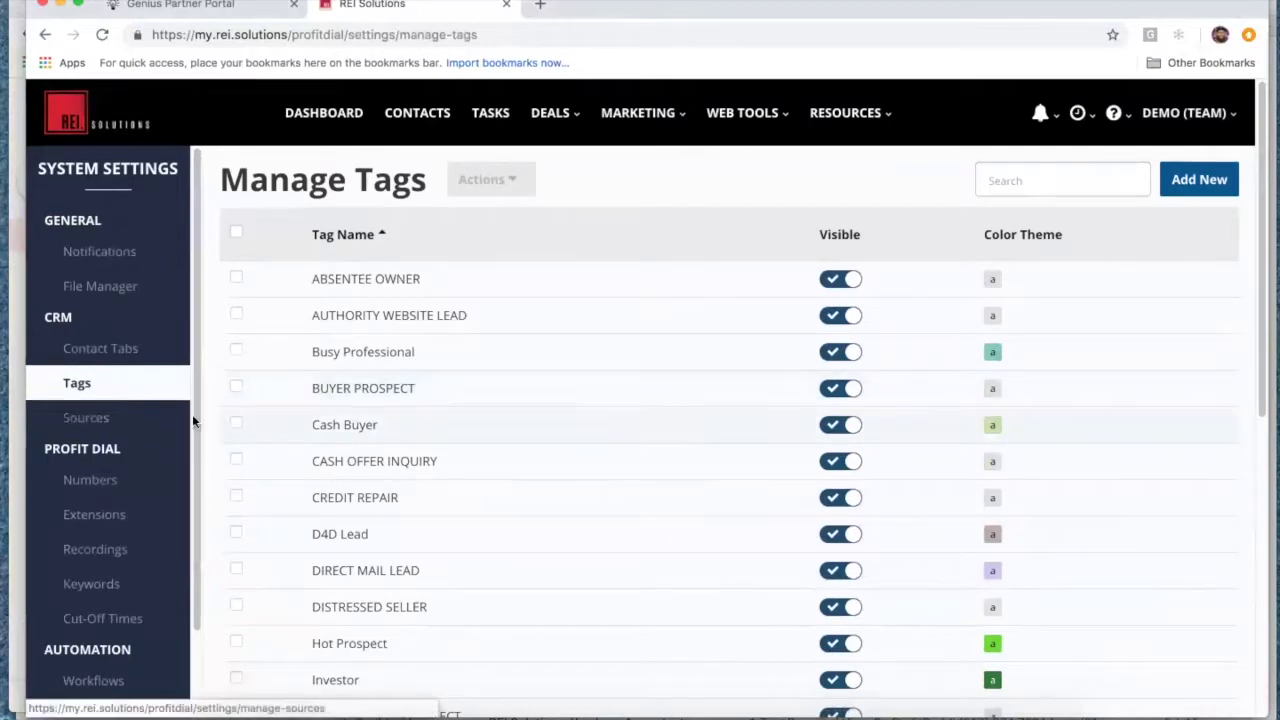
{"action": "left_click", "coordinate": [117, 418]}
- Open the phone Numbers list under Profit Dial from the settings sidebar
{"action": "scroll", "coordinate": [388, 443], "scroll_direction": "down", "scroll_amount": 2}
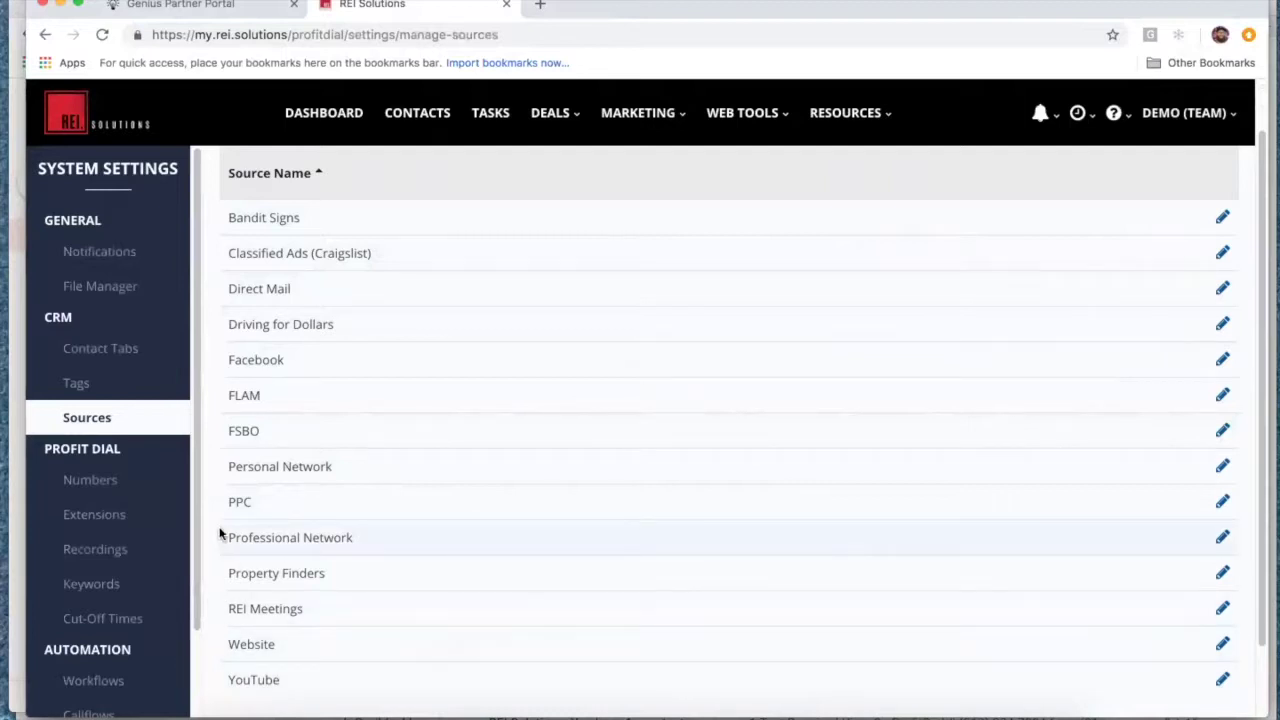
{"action": "scroll", "coordinate": [140, 578], "scroll_direction": "down", "scroll_amount": 2}
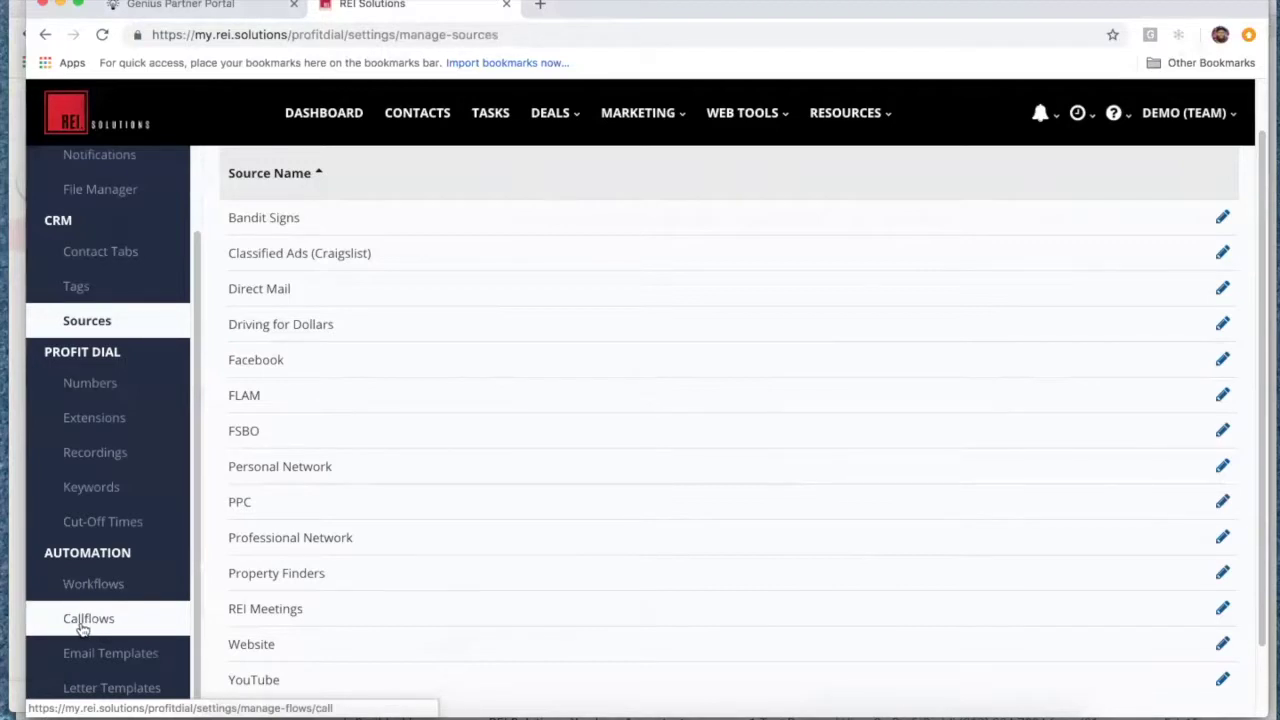
{"action": "left_click", "coordinate": [104, 383]}
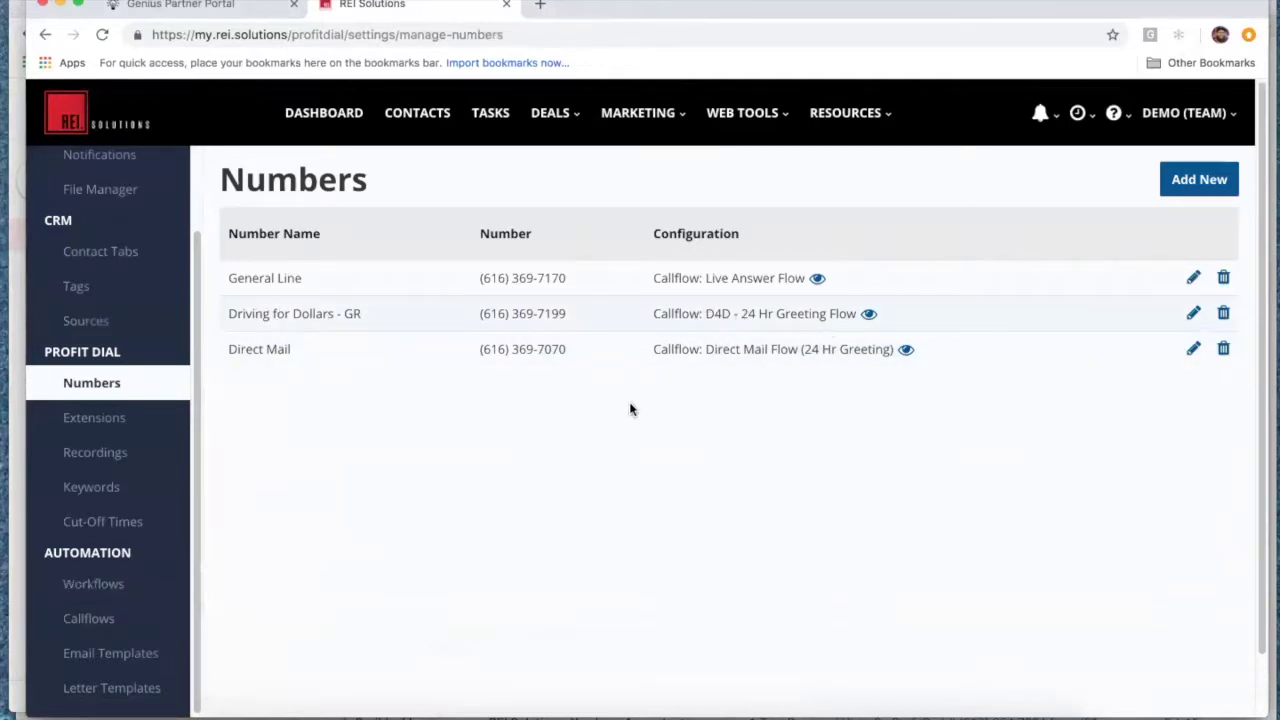
- Open the Automation Workflows list and edit the No Lead Left Behind workflow
{"action": "left_click", "coordinate": [103, 588]}
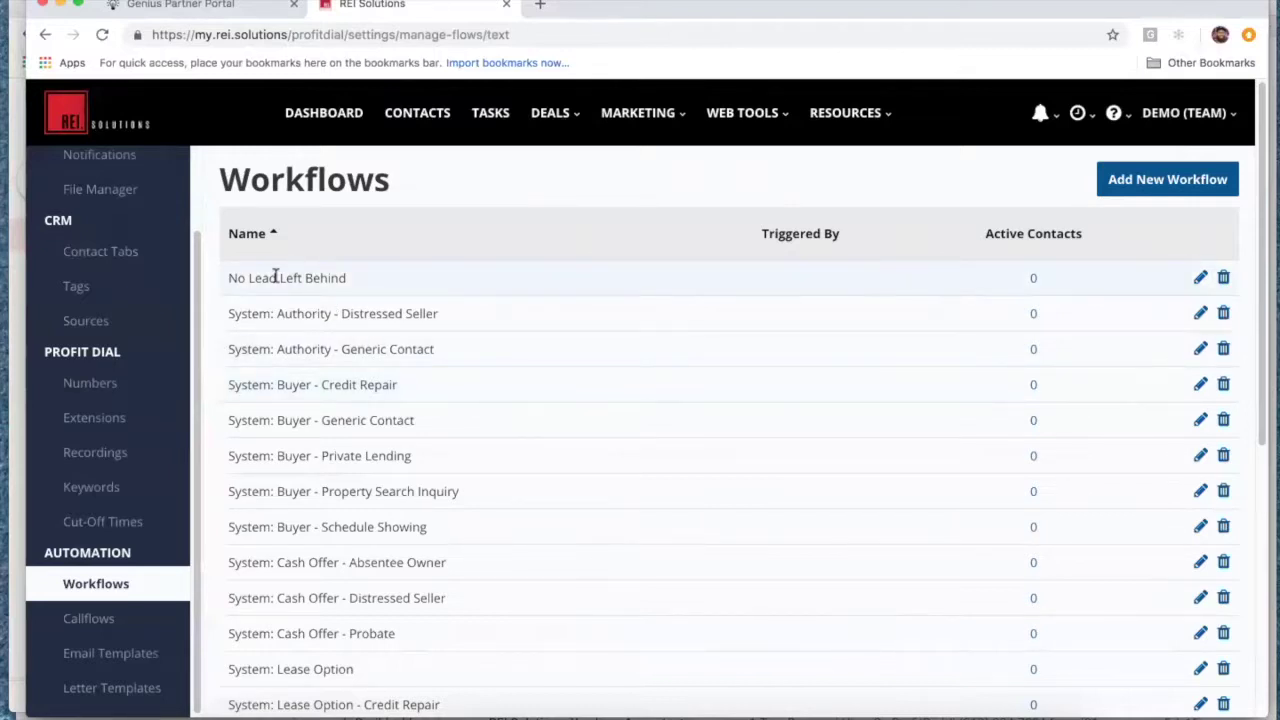
{"action": "left_click", "coordinate": [1200, 281]}
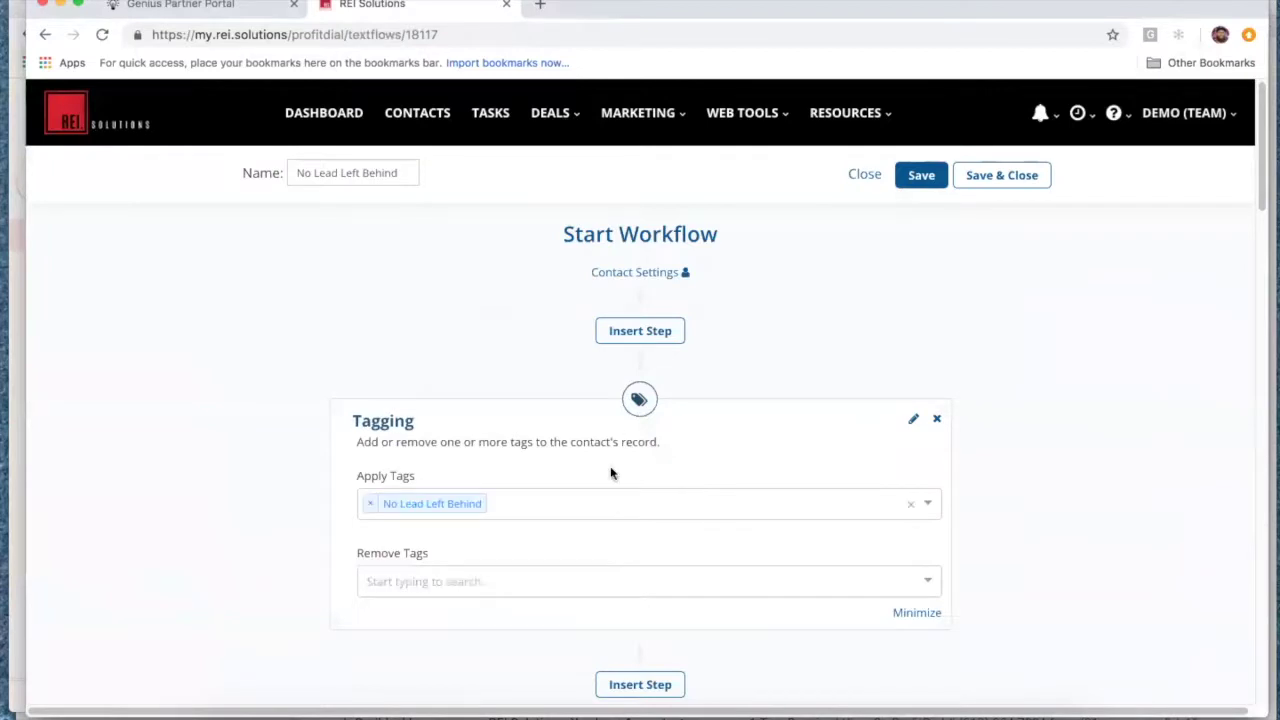
- Add a 7-day delay at the end of the No Lead Left Behind workflow
{"action": "scroll", "coordinate": [606, 523], "scroll_direction": "down", "scroll_amount": 5}
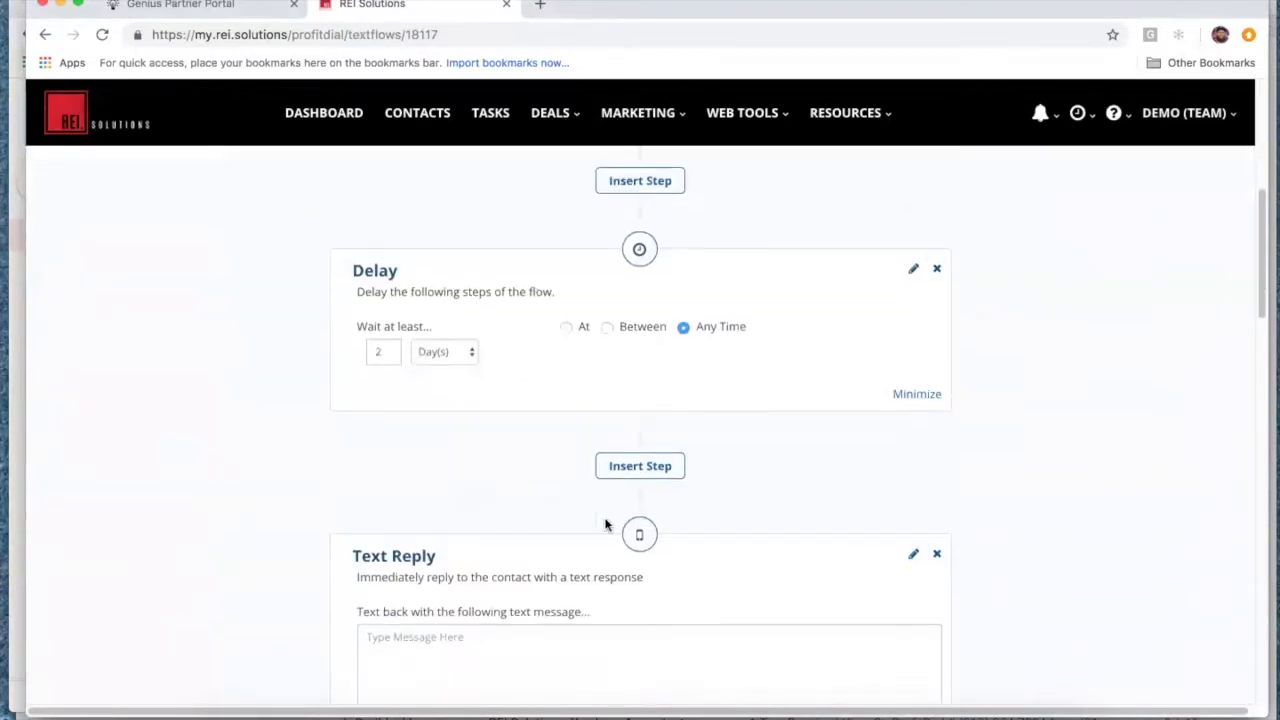
{"action": "scroll", "coordinate": [496, 470], "scroll_direction": "down", "scroll_amount": 3}
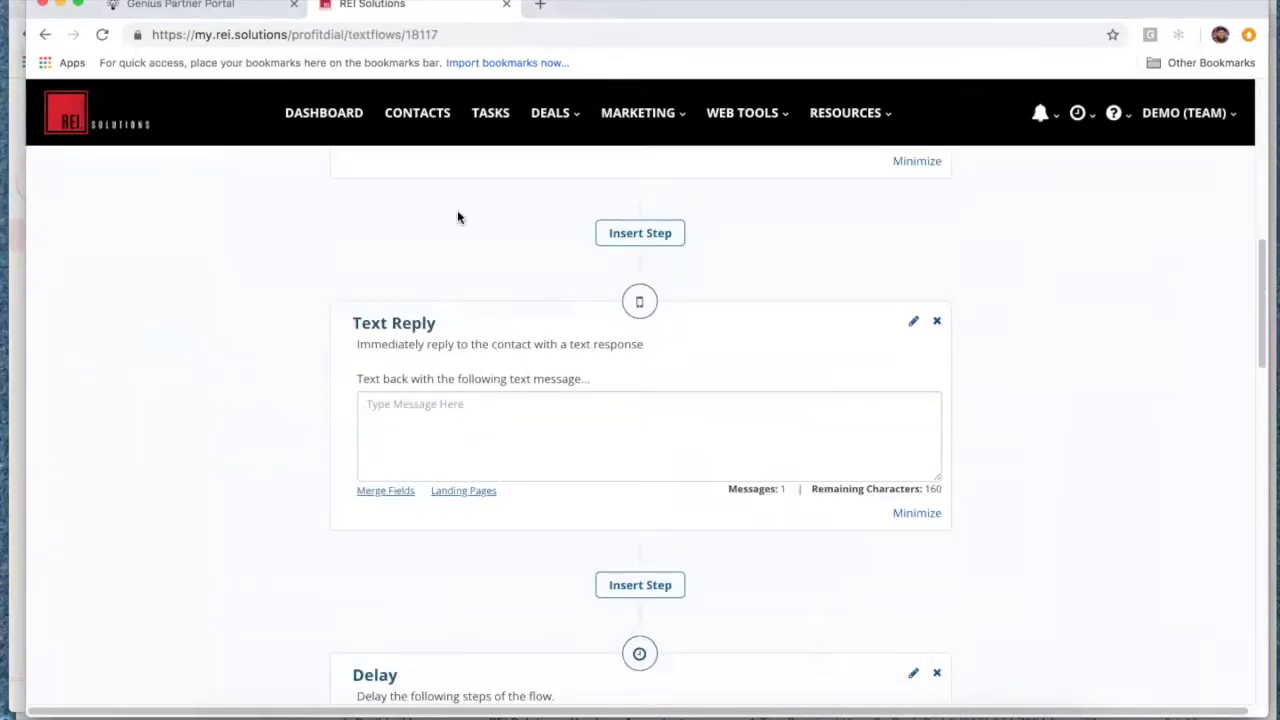
{"action": "scroll", "coordinate": [516, 505], "scroll_direction": "down", "scroll_amount": 3}
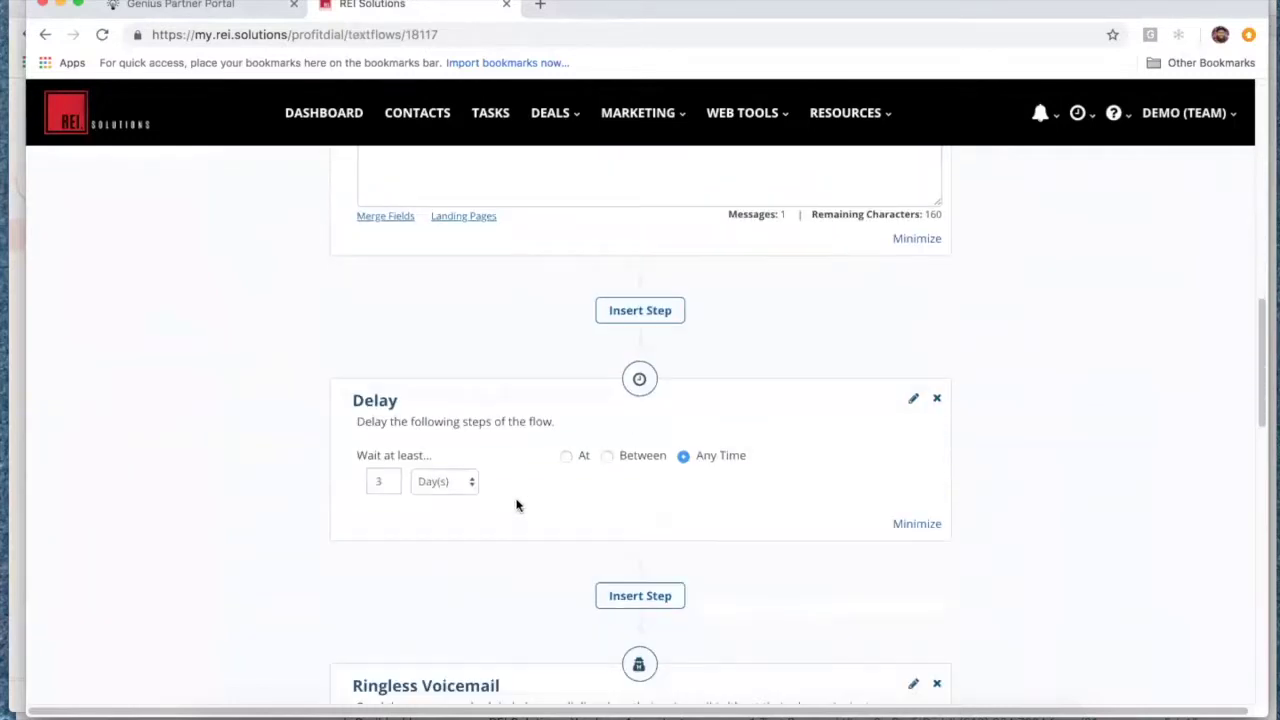
{"action": "scroll", "coordinate": [516, 505], "scroll_direction": "down", "scroll_amount": 3}
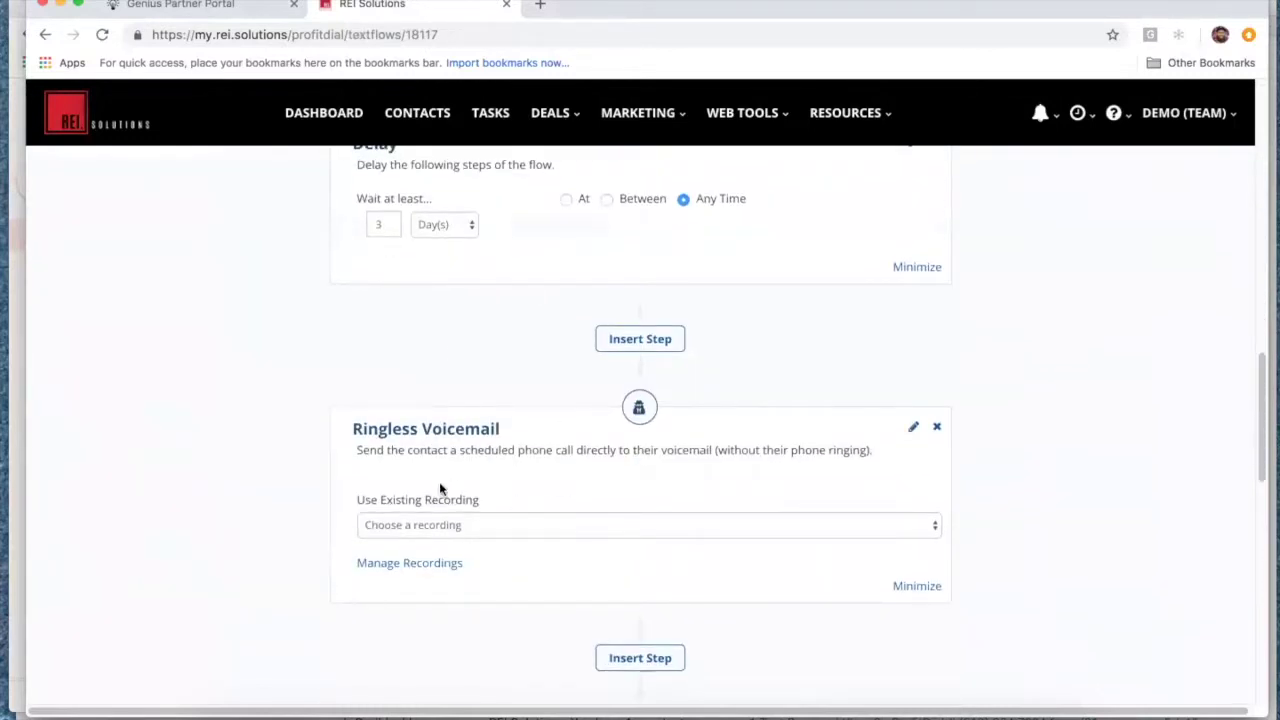
{"action": "scroll", "coordinate": [440, 489], "scroll_direction": "down", "scroll_amount": 1}
{"action": "scroll", "coordinate": [582, 450], "scroll_direction": "down", "scroll_amount": 3}
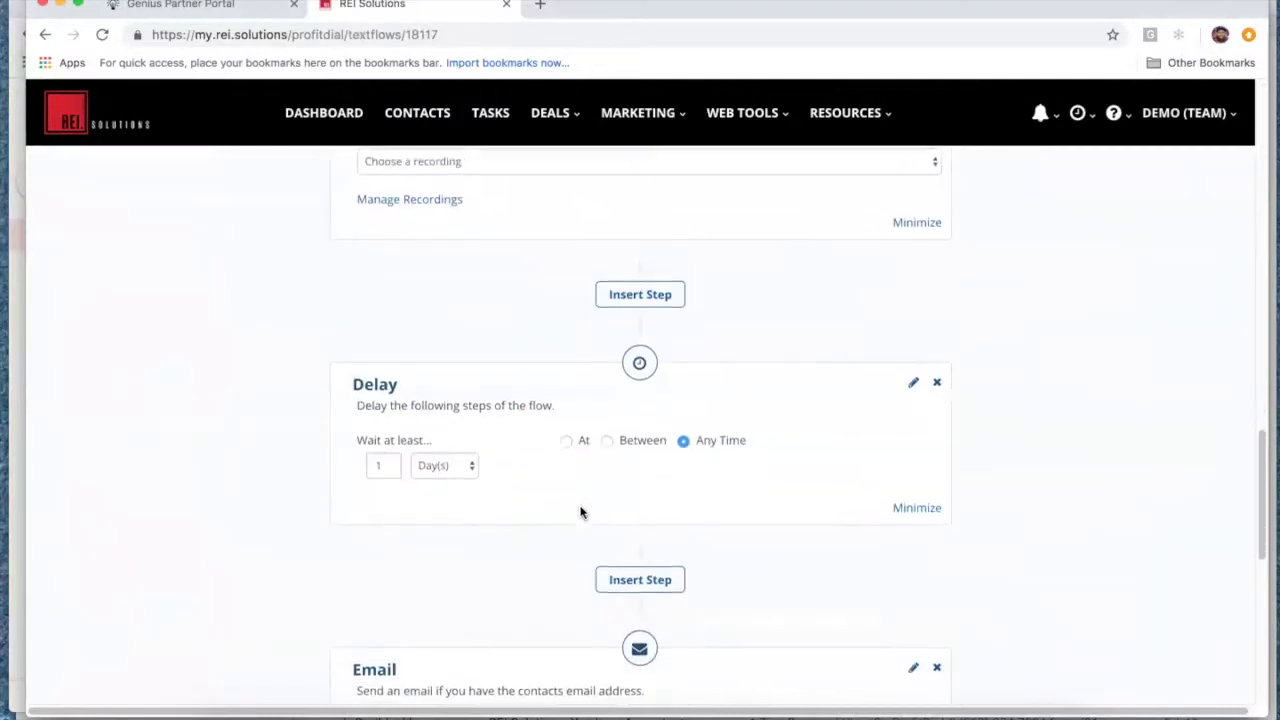
{"action": "scroll", "coordinate": [478, 510], "scroll_direction": "down", "scroll_amount": 3}
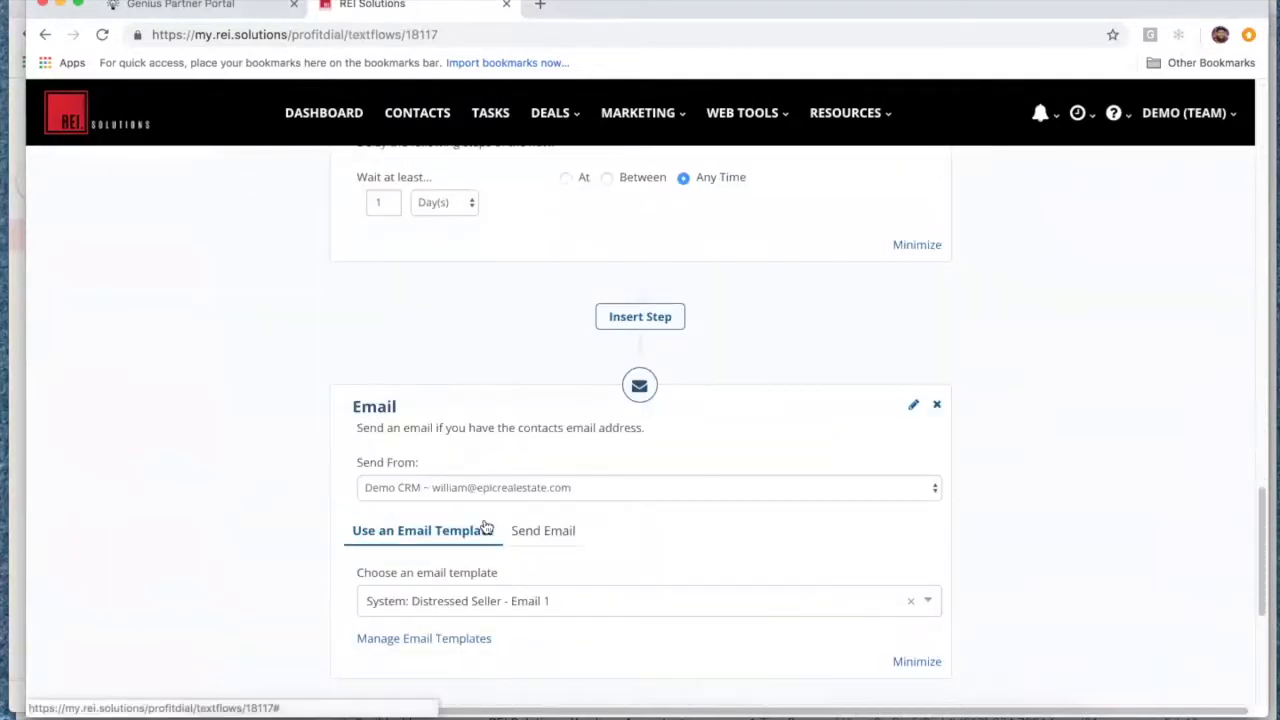
{"action": "scroll", "coordinate": [486, 527], "scroll_direction": "down", "scroll_amount": 2}
{"action": "scroll", "coordinate": [510, 556], "scroll_direction": "down", "scroll_amount": 2}
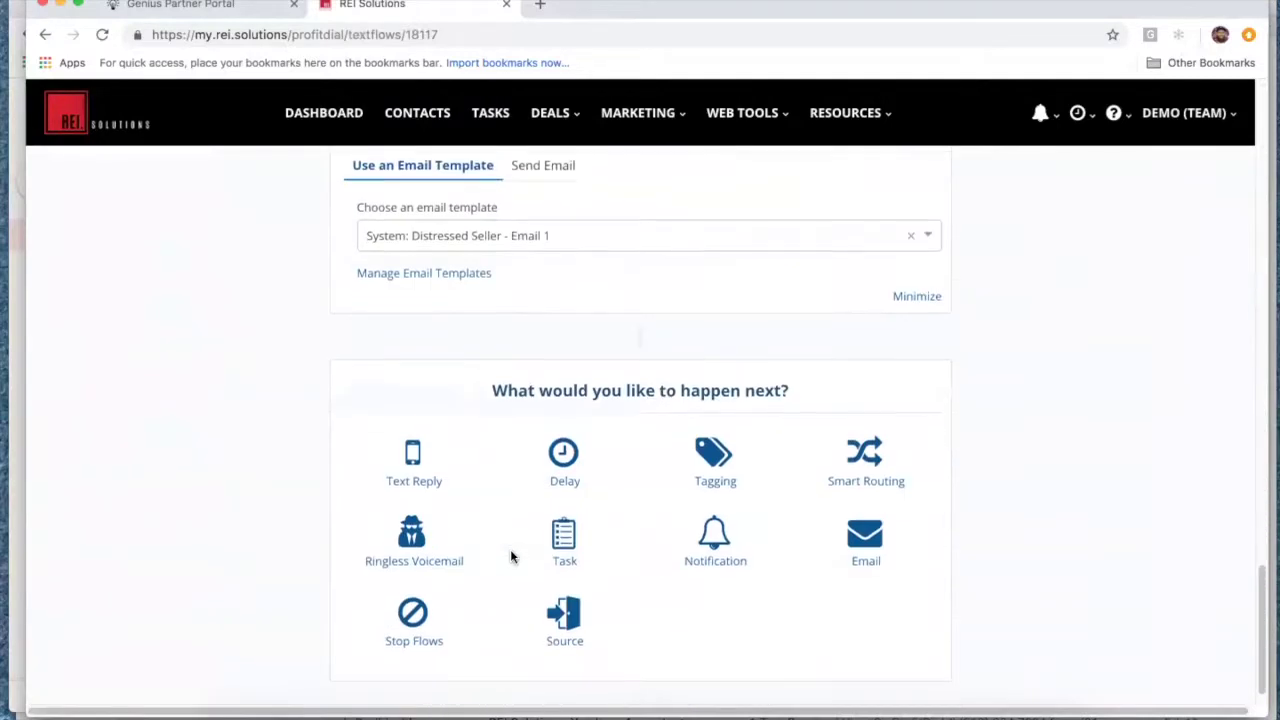
{"action": "left_click", "coordinate": [564, 472]}
{"action": "double_click", "coordinate": [392, 537]}
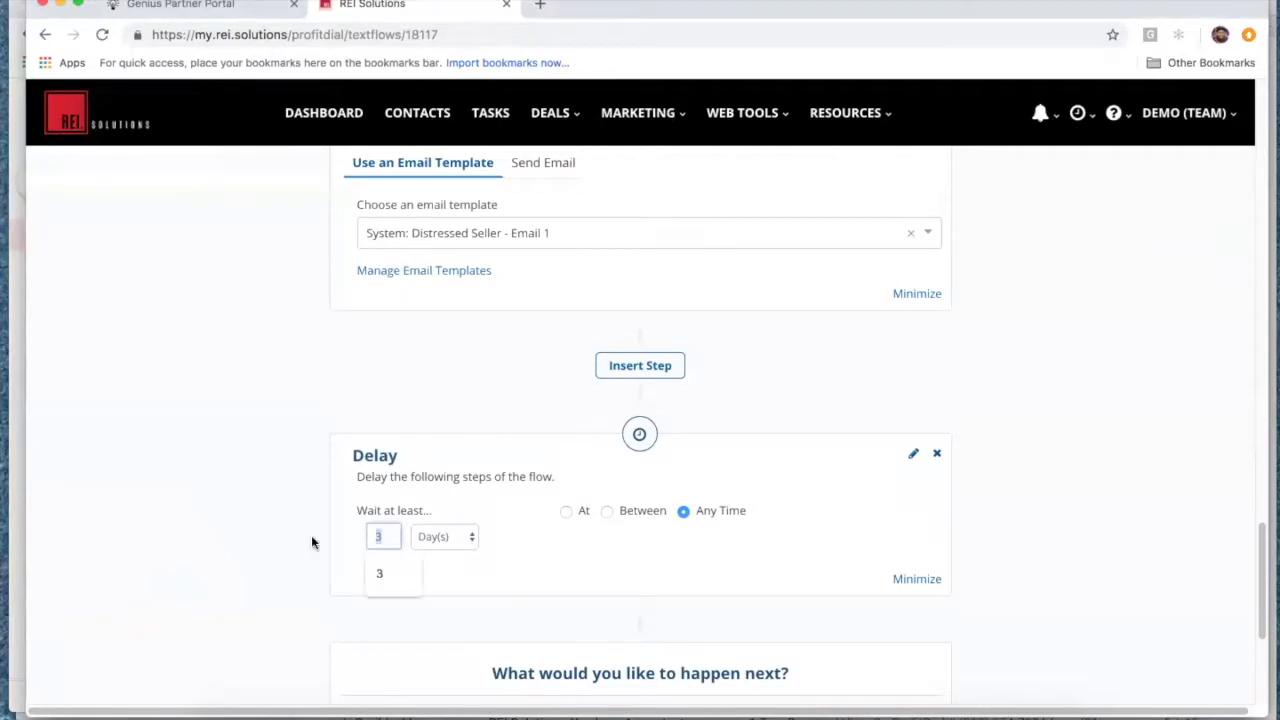
{"action": "type", "text": "7"}
- Add an email step sent from Demo CRM using the Distressed Seller - Email 2 template
{"action": "scroll", "coordinate": [206, 615], "scroll_direction": "down", "scroll_amount": 4}
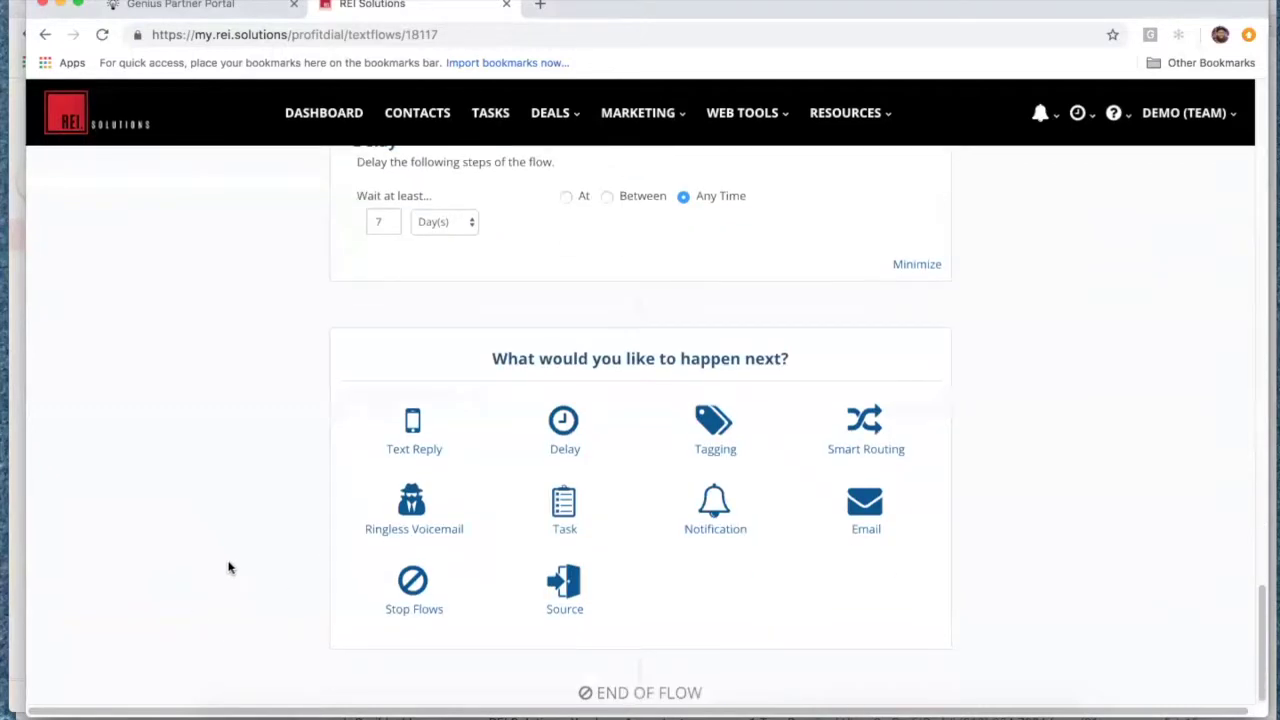
{"action": "left_click", "coordinate": [870, 526]}
{"action": "left_click", "coordinate": [503, 508]}
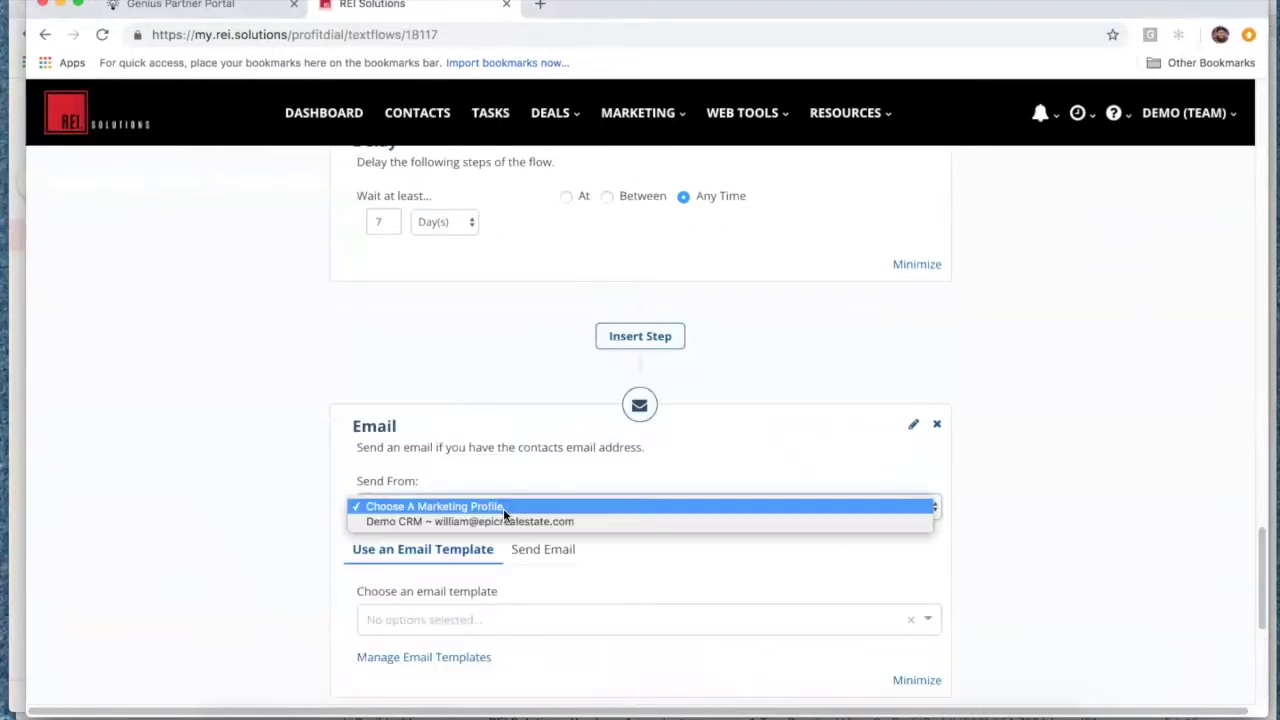
{"action": "left_click", "coordinate": [503, 521]}
{"action": "left_click", "coordinate": [489, 616]}
{"action": "scroll", "coordinate": [494, 630], "scroll_direction": "down", "scroll_amount": 5}
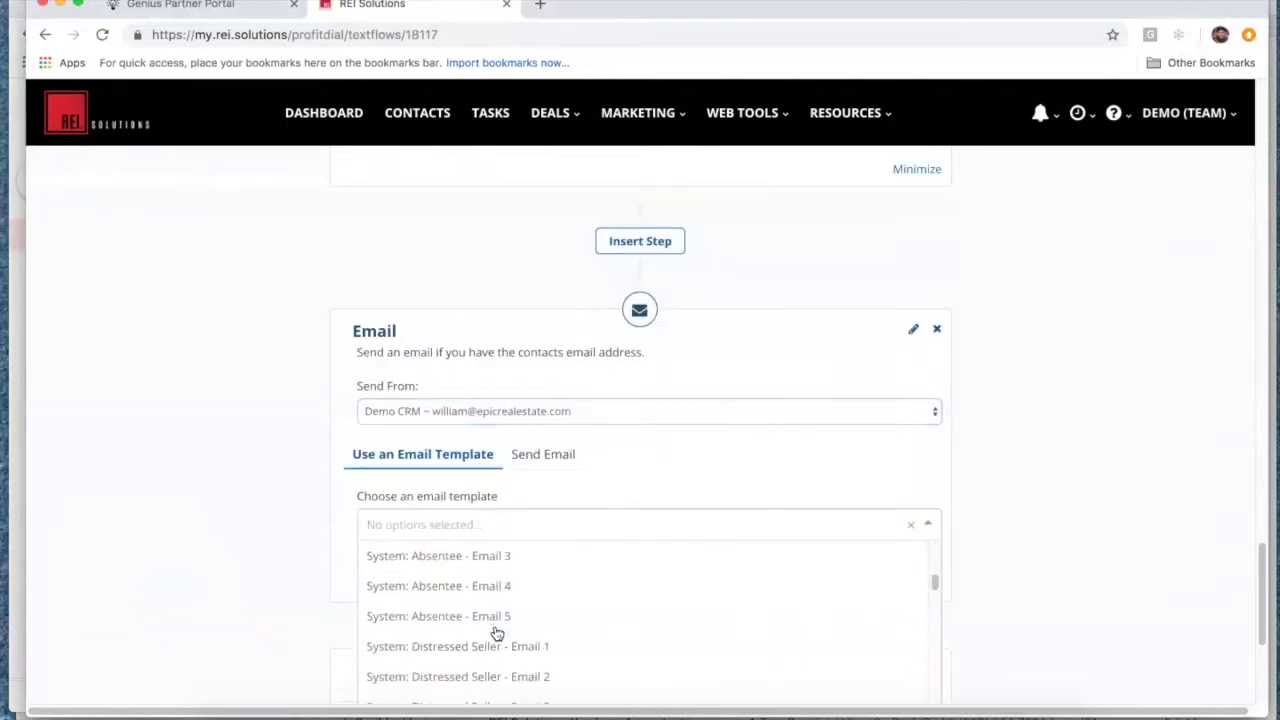
{"action": "left_click", "coordinate": [494, 626]}
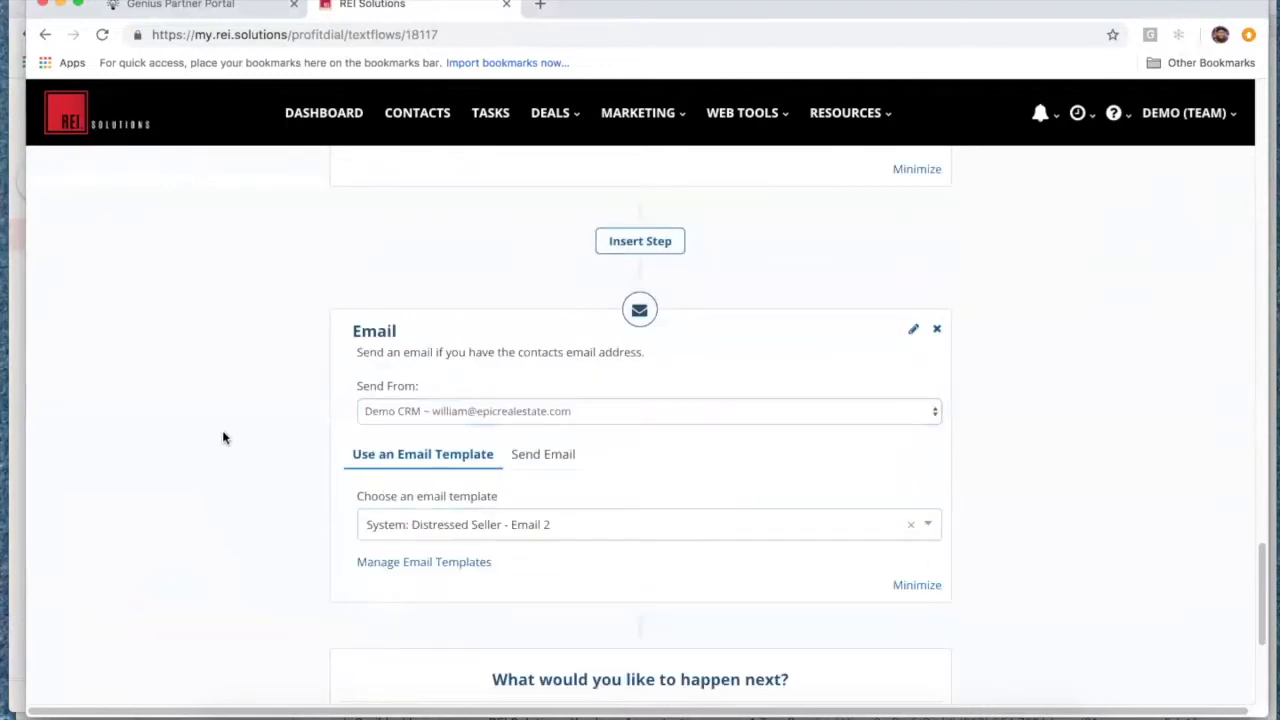
{"action": "scroll", "coordinate": [222, 432], "scroll_direction": "down", "scroll_amount": 4}
{"action": "scroll", "coordinate": [223, 437], "scroll_direction": "up", "scroll_amount": 2}
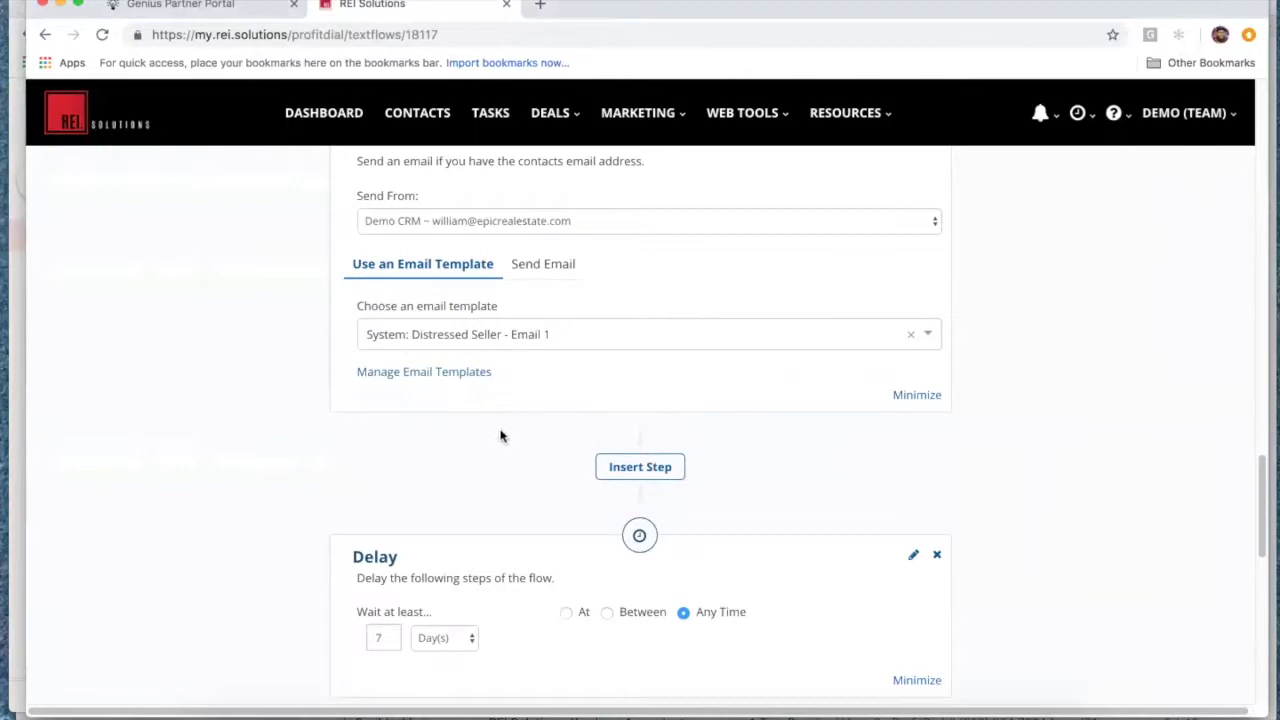
{"action": "scroll", "coordinate": [490, 450], "scroll_direction": "down", "scroll_amount": 5}
{"action": "scroll", "coordinate": [461, 466], "scroll_direction": "down", "scroll_amount": 2}
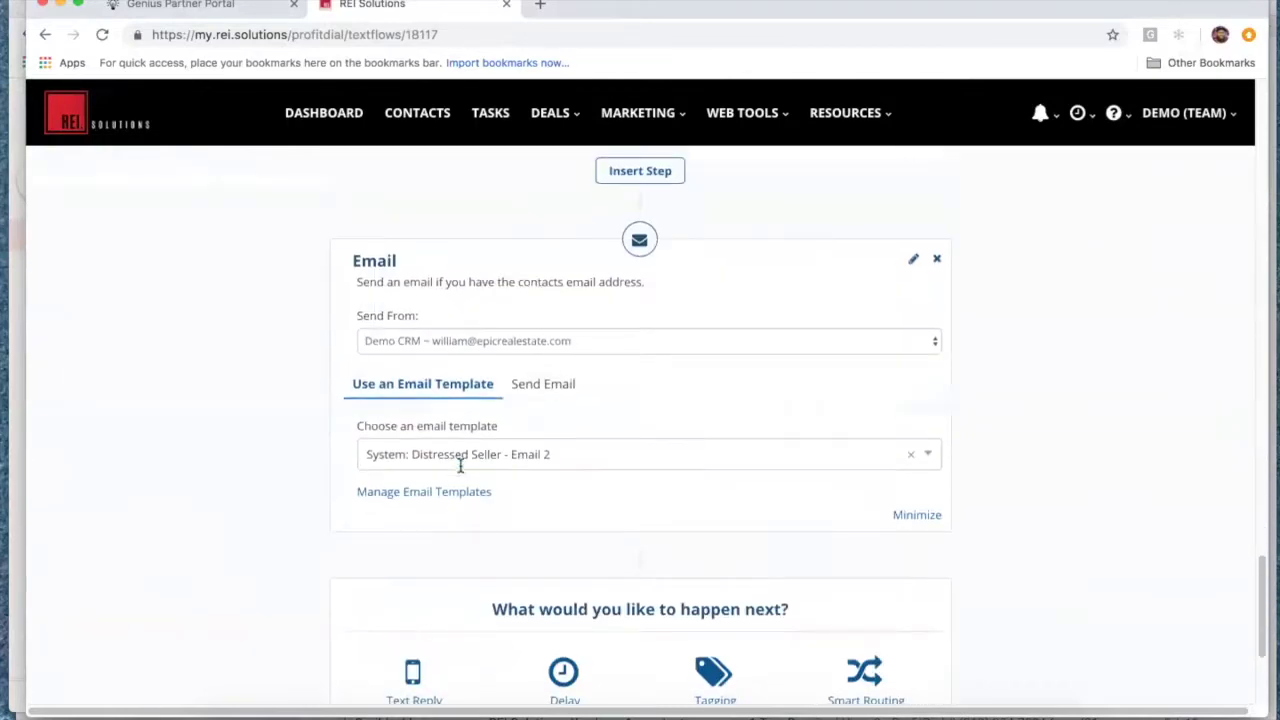
{"action": "scroll", "coordinate": [473, 462], "scroll_direction": "down", "scroll_amount": 5}
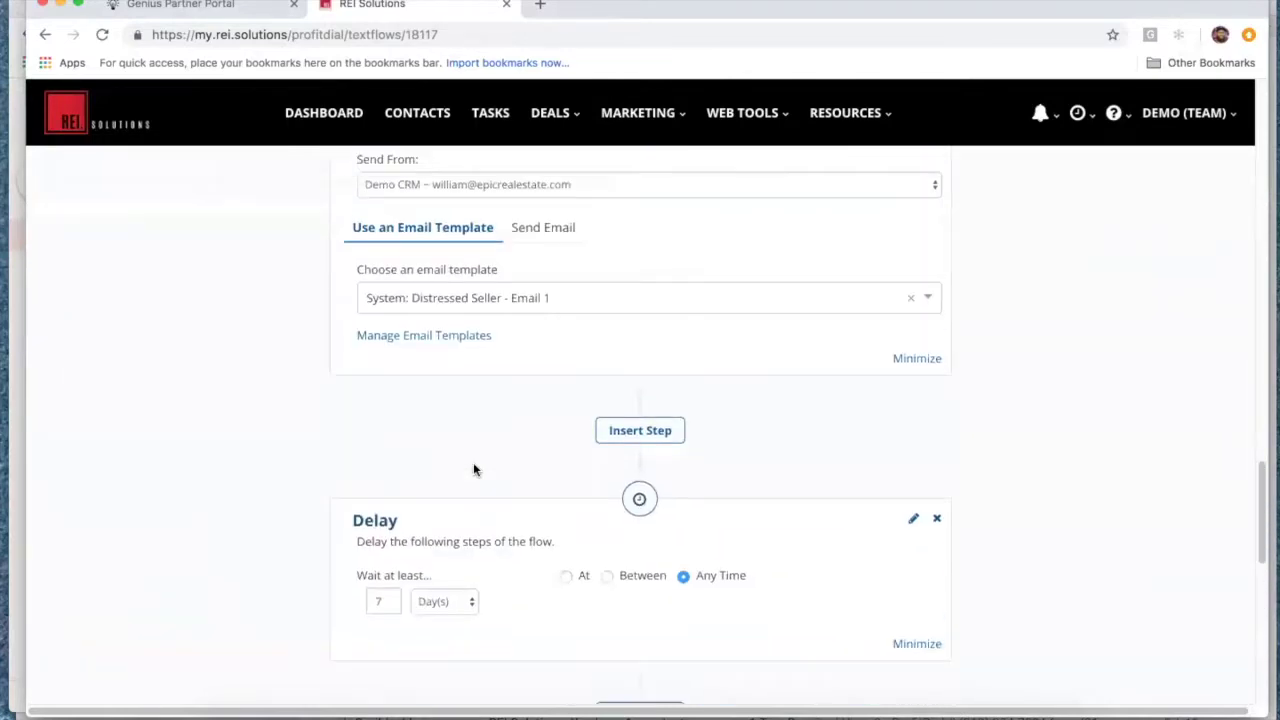
{"action": "scroll", "coordinate": [474, 465], "scroll_direction": "up", "scroll_amount": 10}
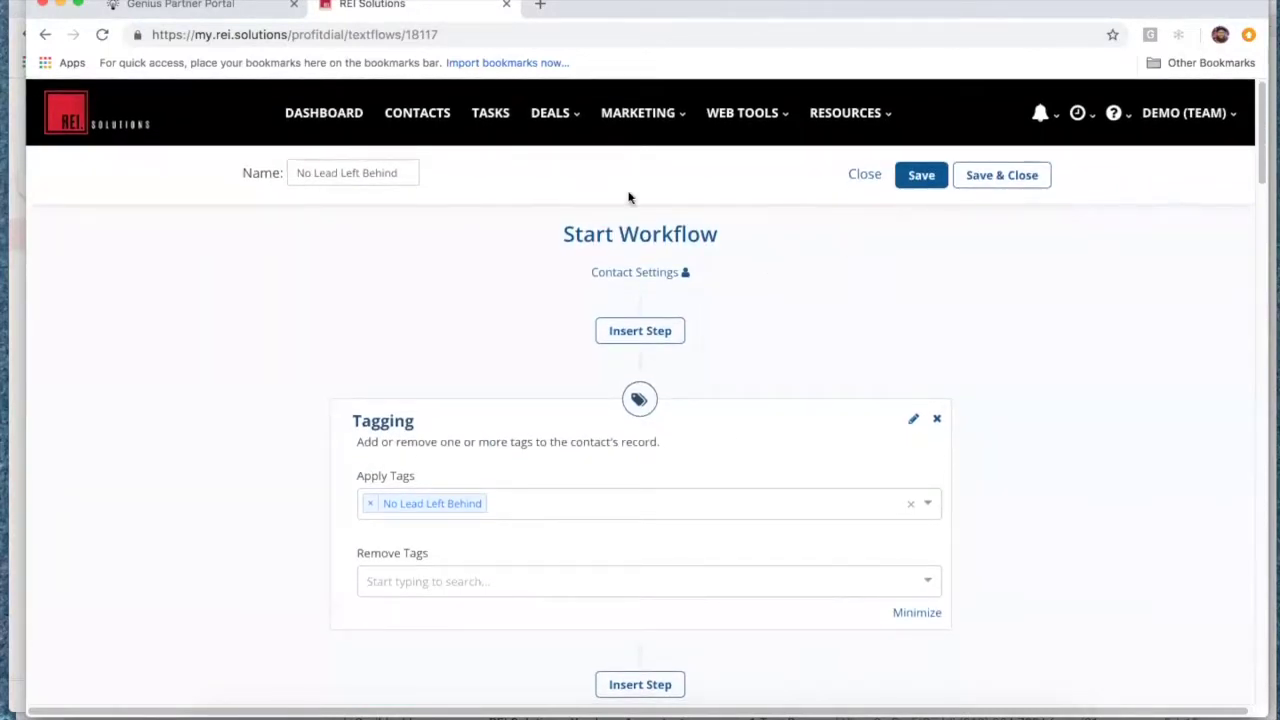
- Rename the workflow '#SELLER LEAD - No Lead Left Behind (long term)' and save and close it
{"action": "left_click", "coordinate": [295, 172]}
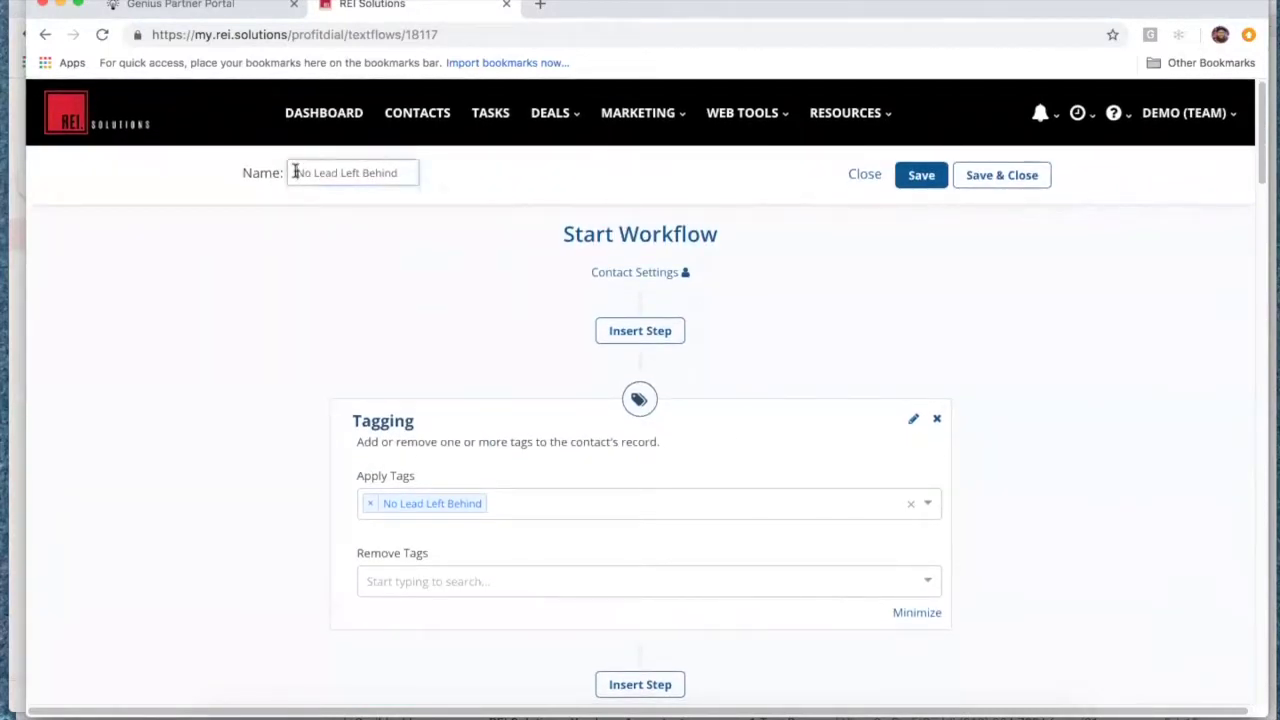
{"action": "type", "text": "#SELLER L"}
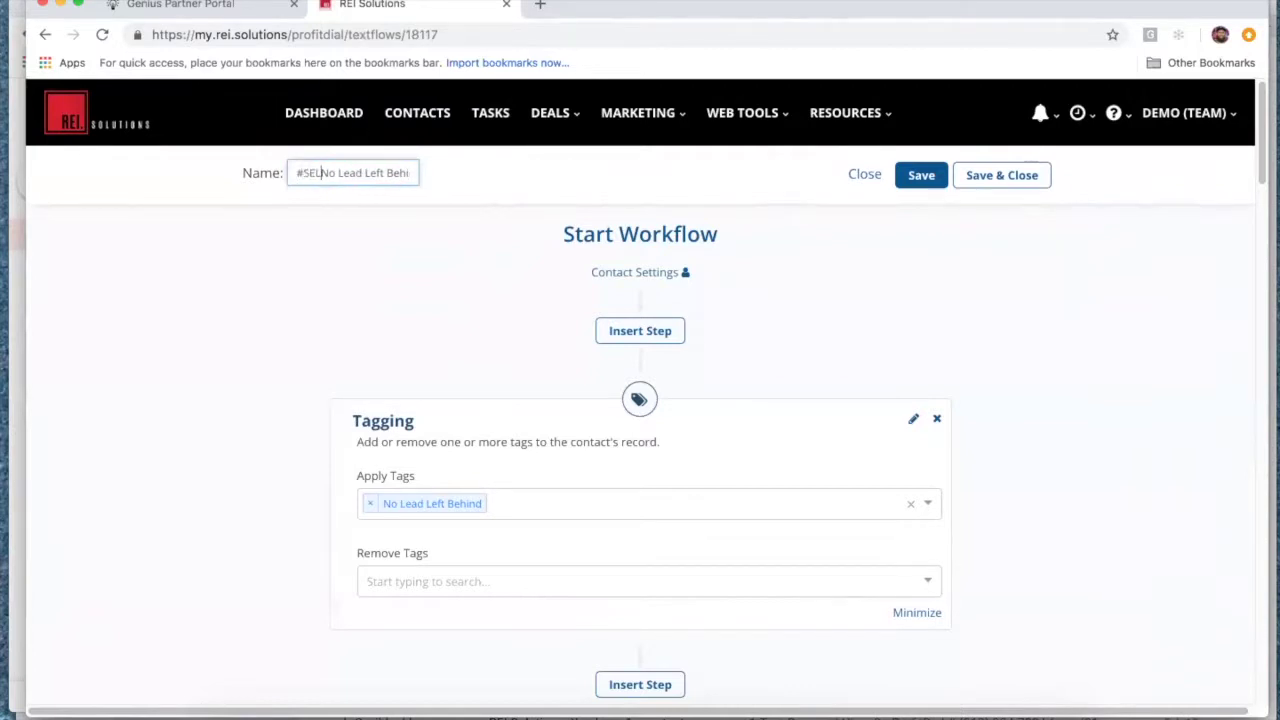
{"action": "type", "text": "EAD - No Lea"}
{"action": "left_click", "coordinate": [408, 172]}
{"action": "type", "text": "(long term)"}
{"action": "left_click", "coordinate": [1003, 183]}
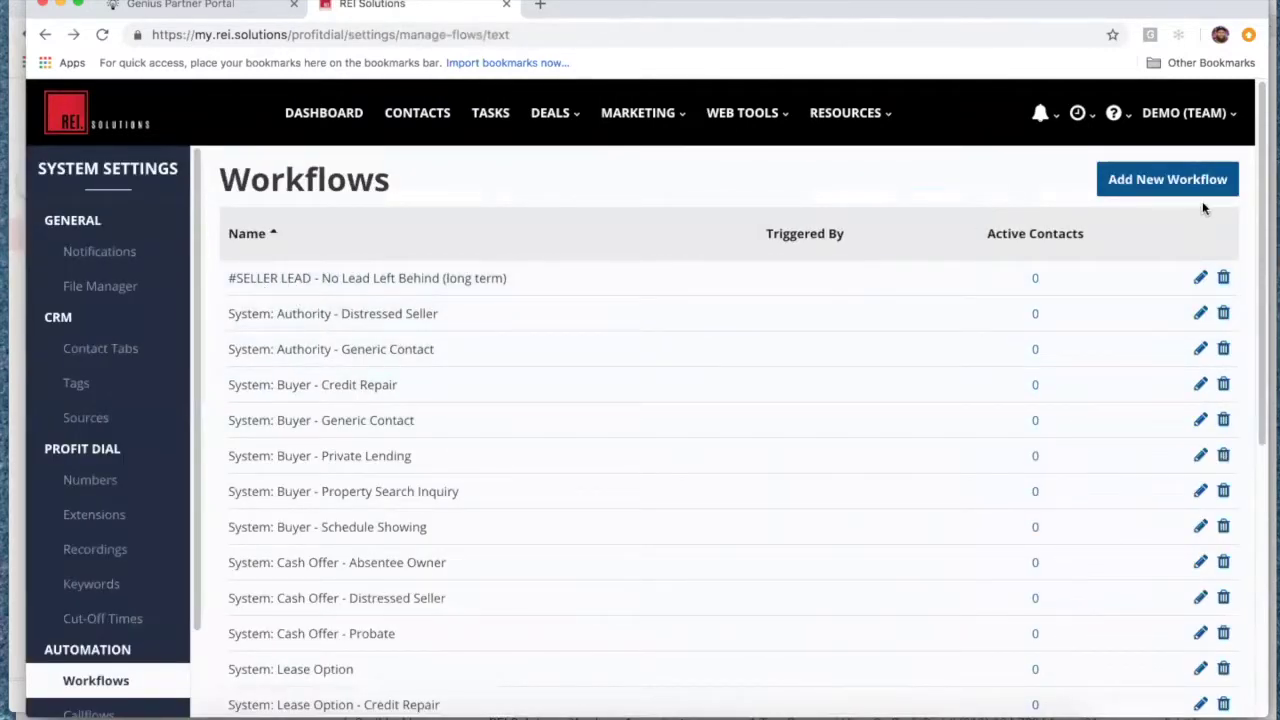
- Create and save a new workflow named '#SELLER PROSPECT - Offer Submission'
{"action": "left_click", "coordinate": [1163, 182]}
{"action": "left_click_drag", "start_coordinate": [352, 171], "coordinate": [280, 174]}
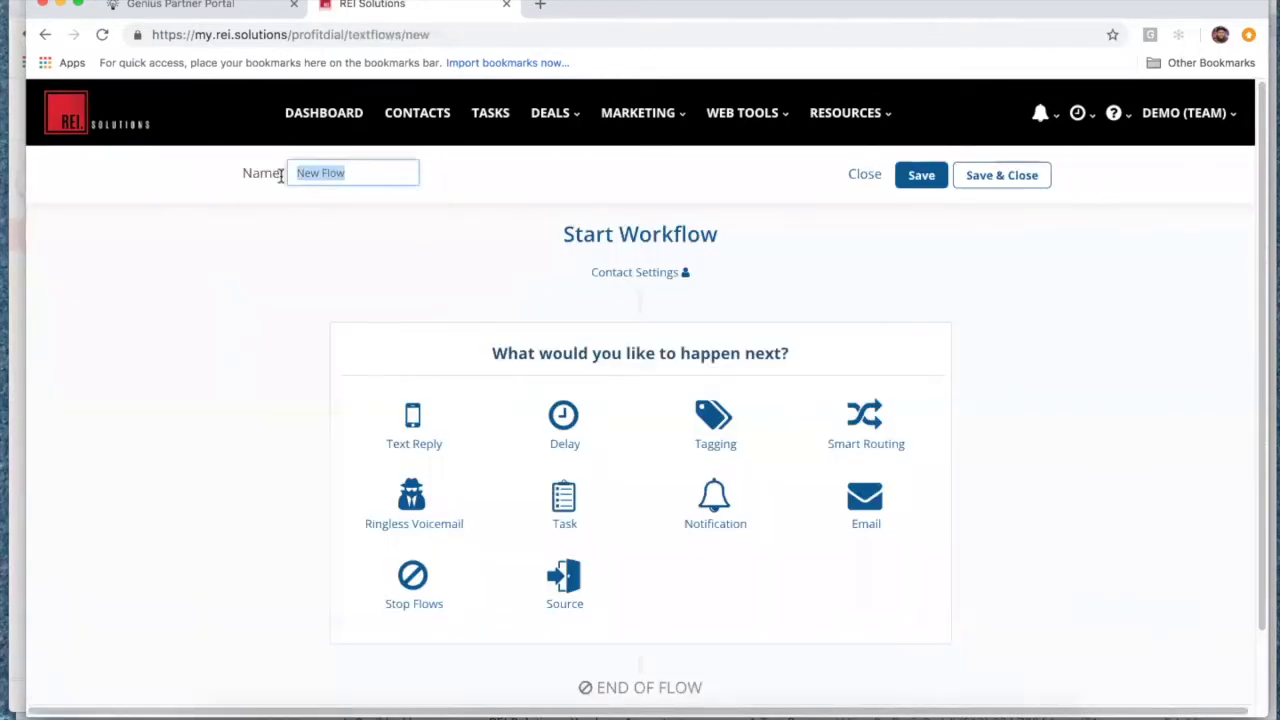
{"action": "type", "text": "#SELLER "}
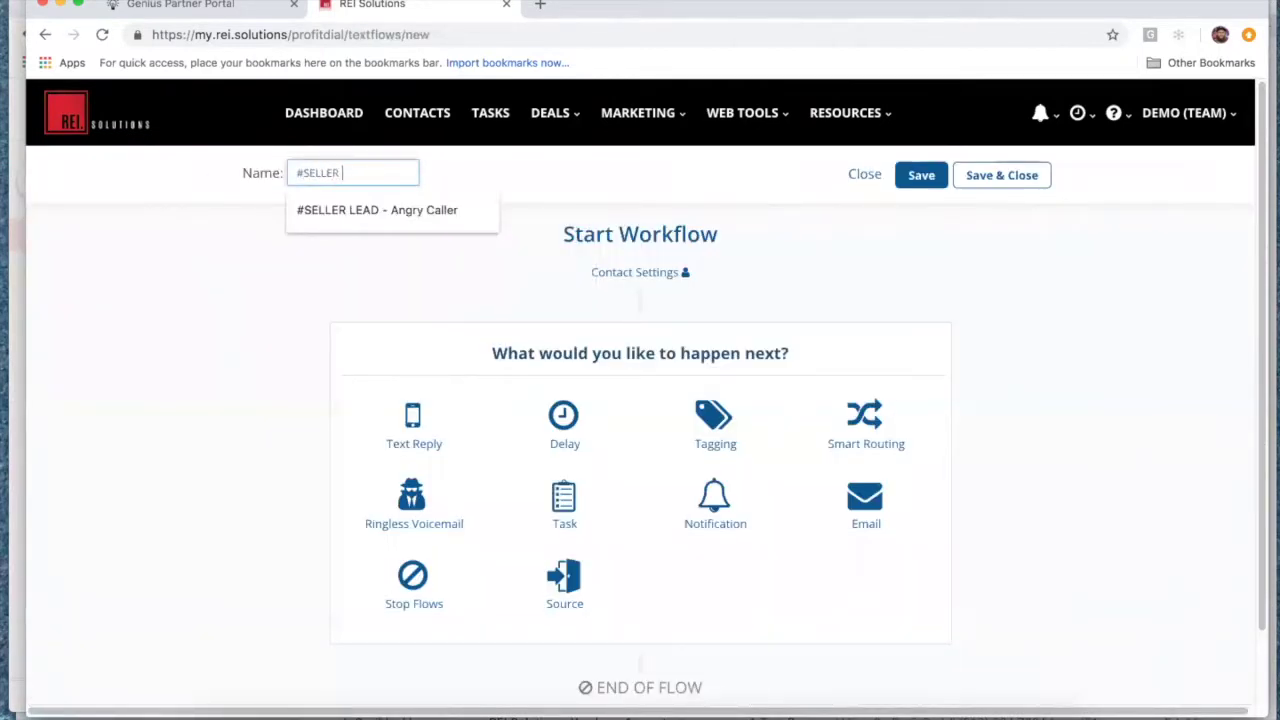
{"action": "type", "text": "PROSPECT - Offer Su"}
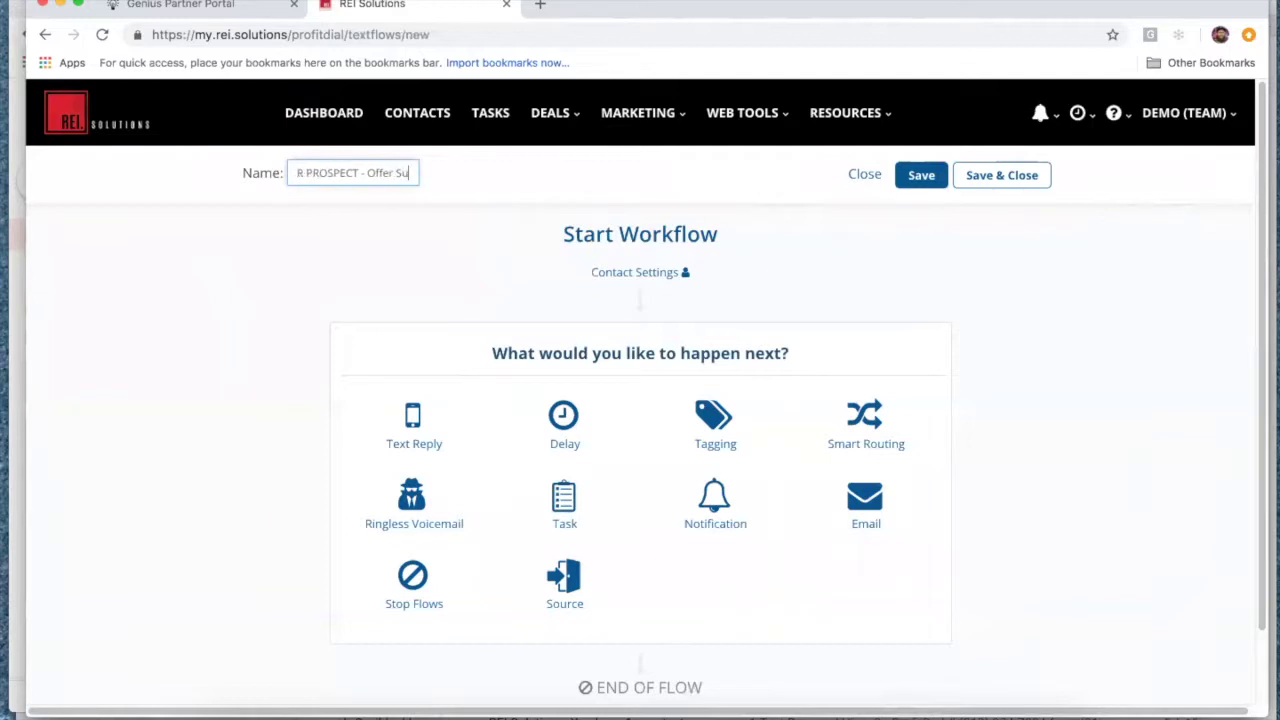
{"action": "type", "text": "bmission"}
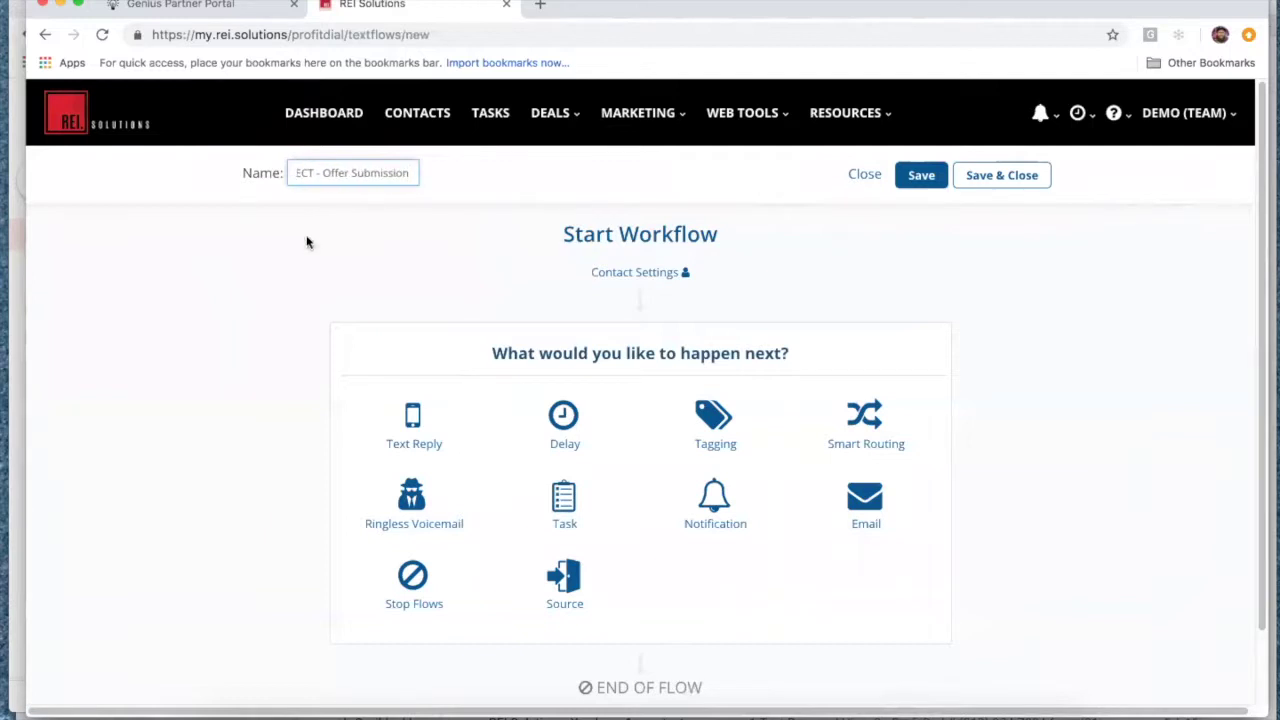
{"action": "left_click", "coordinate": [918, 186]}
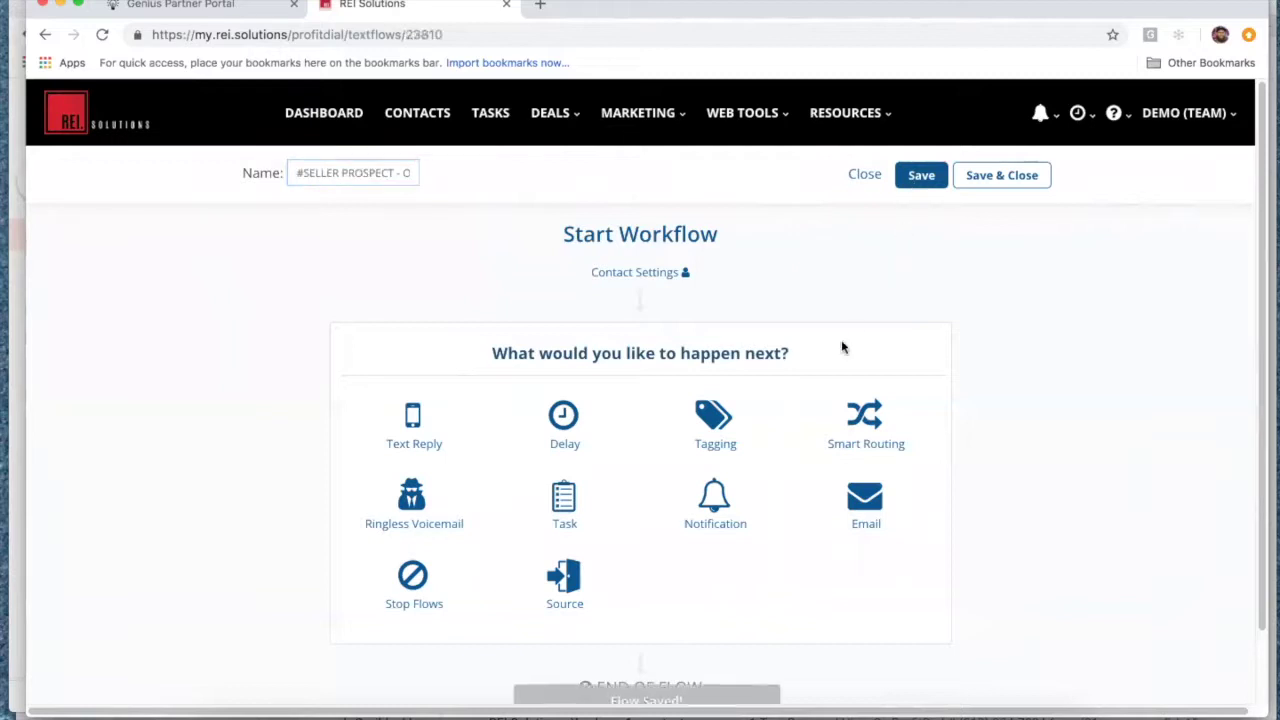
- Add a Tagging step applying the Hot Prospect and OFFER SUBMITTED tags
{"action": "left_click", "coordinate": [716, 420]}
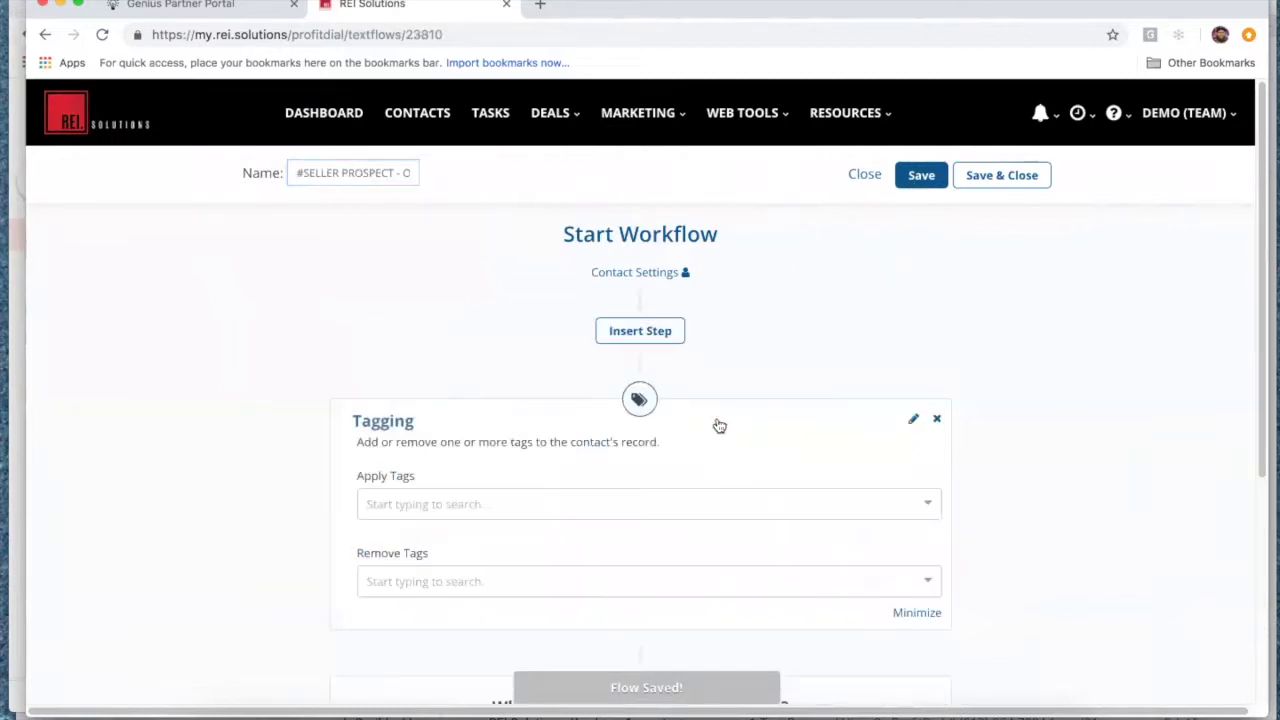
{"action": "left_click", "coordinate": [494, 502]}
{"action": "scroll", "coordinate": [494, 580], "scroll_direction": "down", "scroll_amount": 3}
{"action": "scroll", "coordinate": [497, 600], "scroll_direction": "down", "scroll_amount": 2}
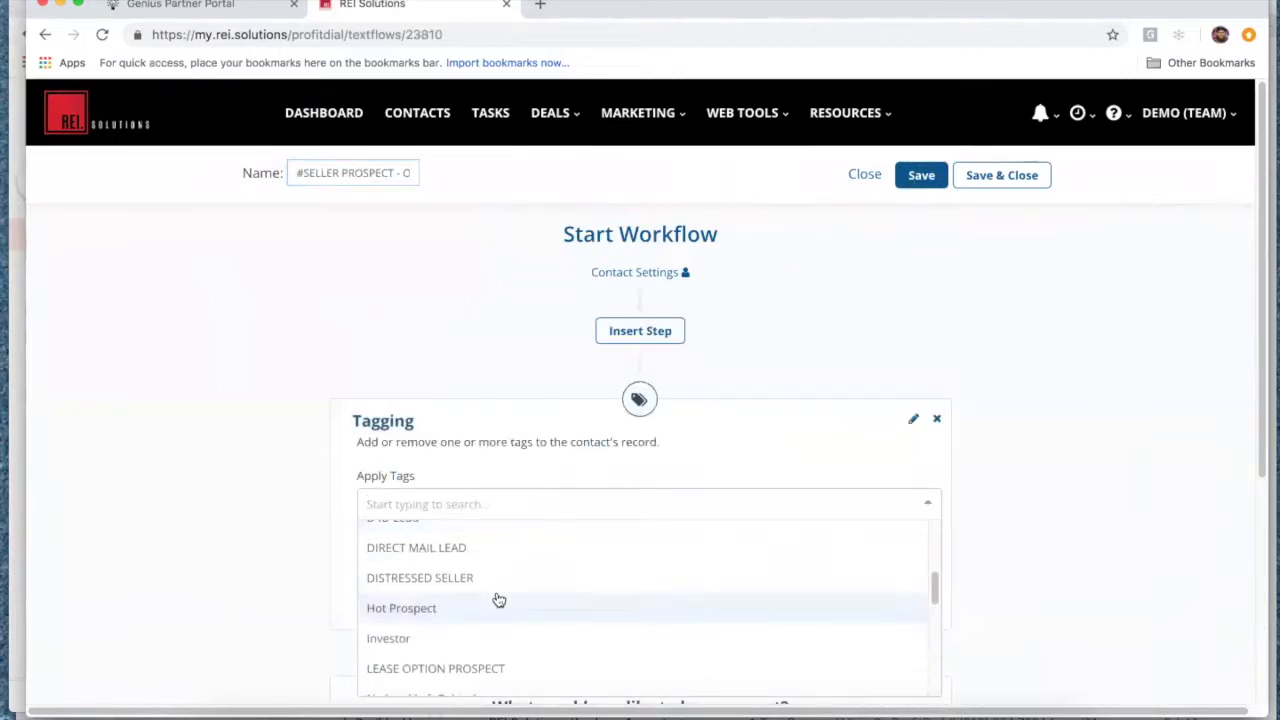
{"action": "left_click", "coordinate": [477, 602]}
{"action": "left_click", "coordinate": [514, 507]}
{"action": "scroll", "coordinate": [523, 590], "scroll_direction": "down", "scroll_amount": 3}
{"action": "scroll", "coordinate": [500, 590], "scroll_direction": "up", "scroll_amount": 1}
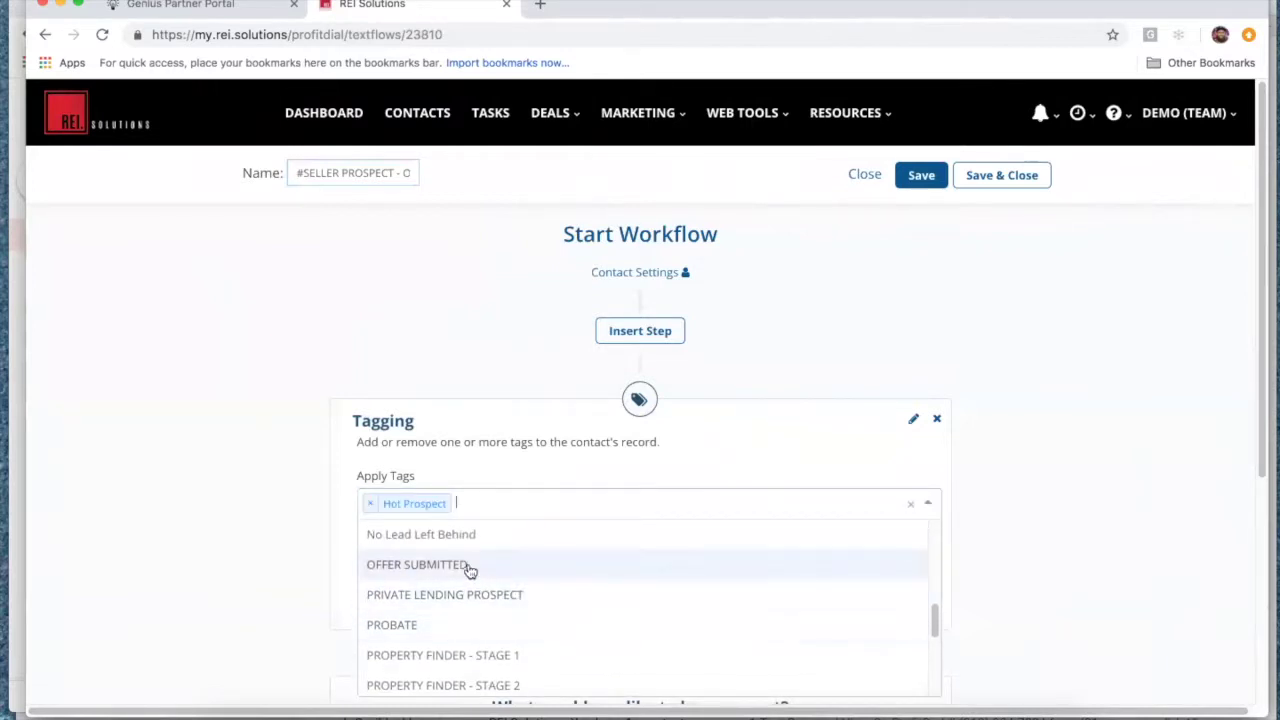
{"action": "left_click", "coordinate": [471, 570]}
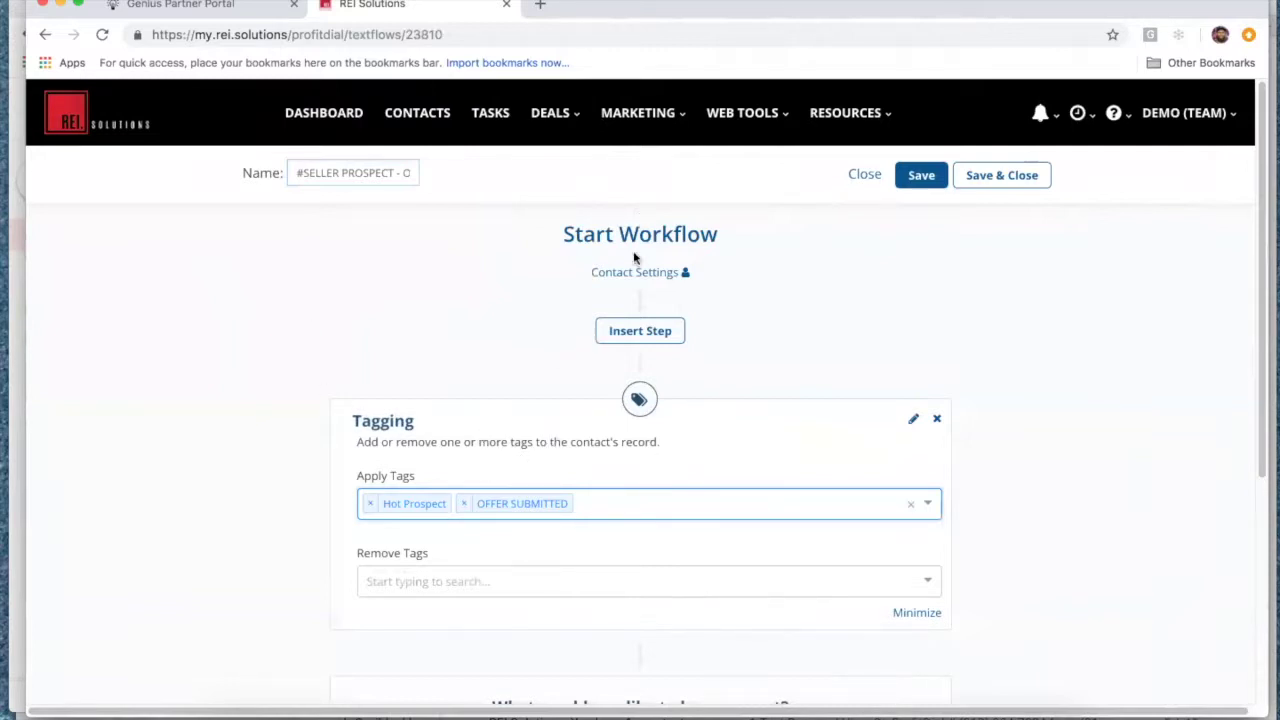
{"action": "scroll", "coordinate": [190, 453], "scroll_direction": "down", "scroll_amount": 1}
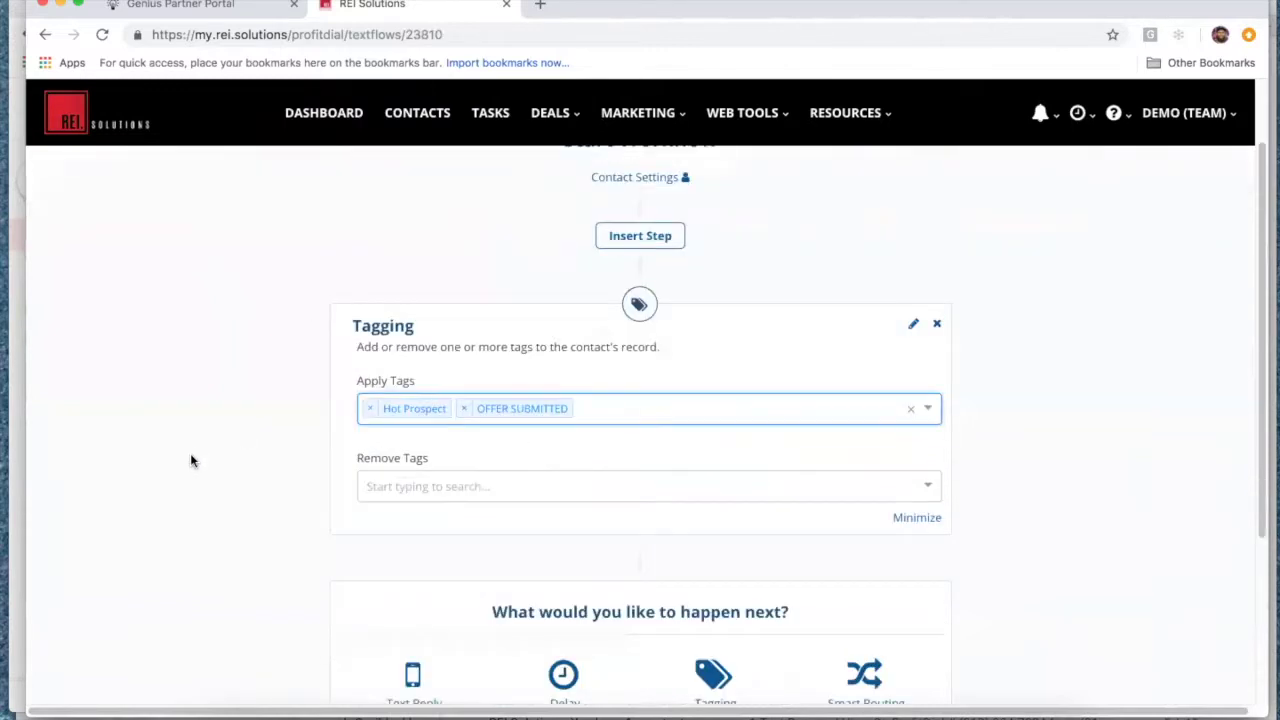
{"action": "scroll", "coordinate": [192, 460], "scroll_direction": "down", "scroll_amount": 2}
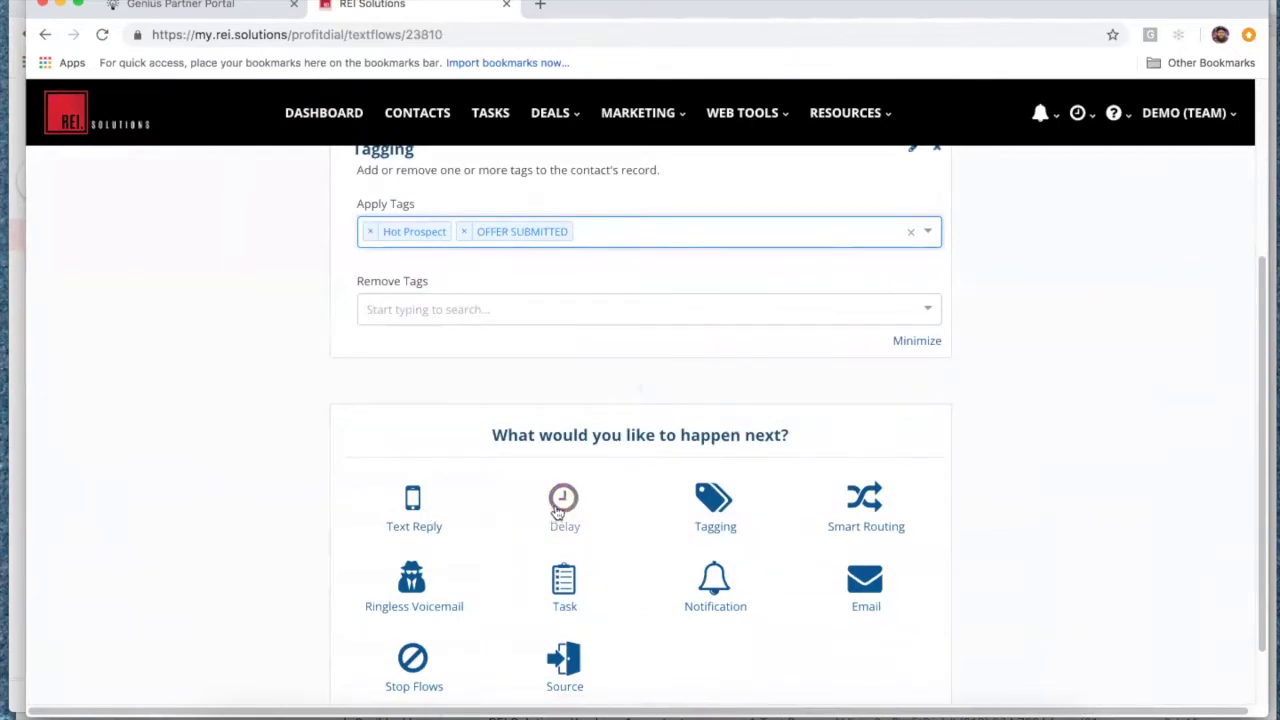
- Add a task step titled 'Follow-Up Call on Offer' and copy that title into its details
{"action": "left_click", "coordinate": [564, 582]}
{"action": "left_click", "coordinate": [435, 580]}
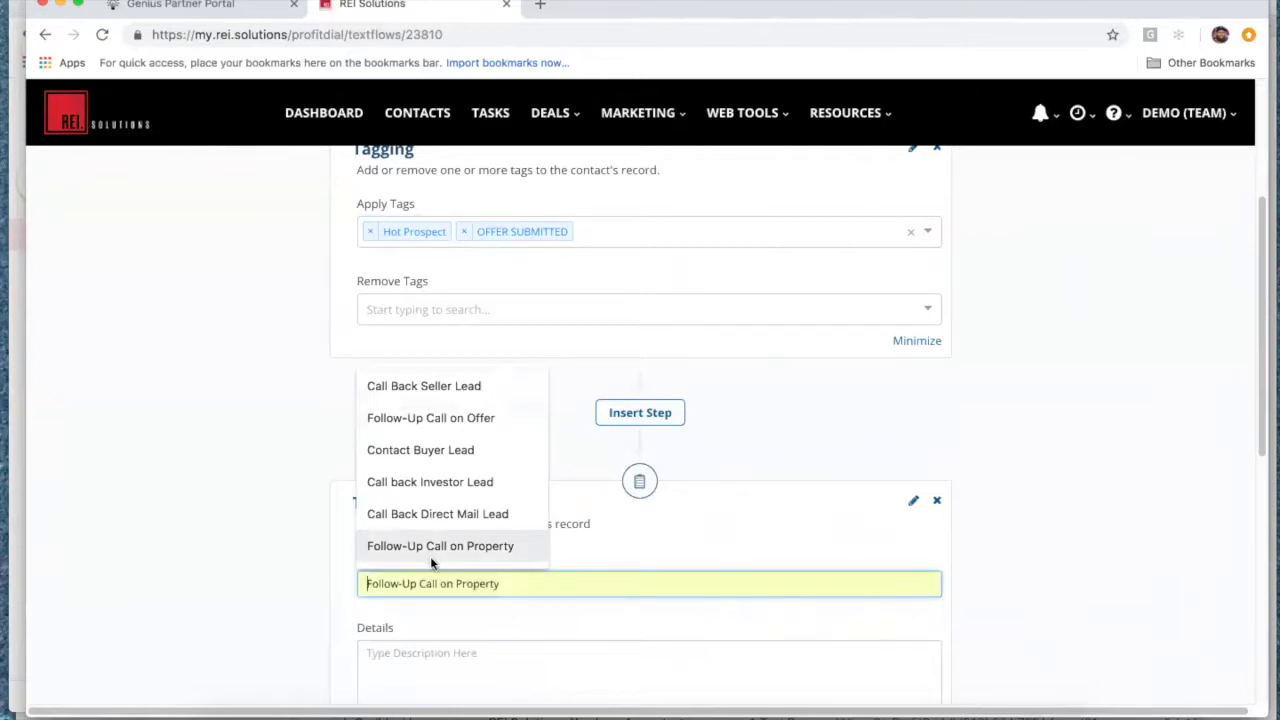
{"action": "left_click", "coordinate": [432, 418]}
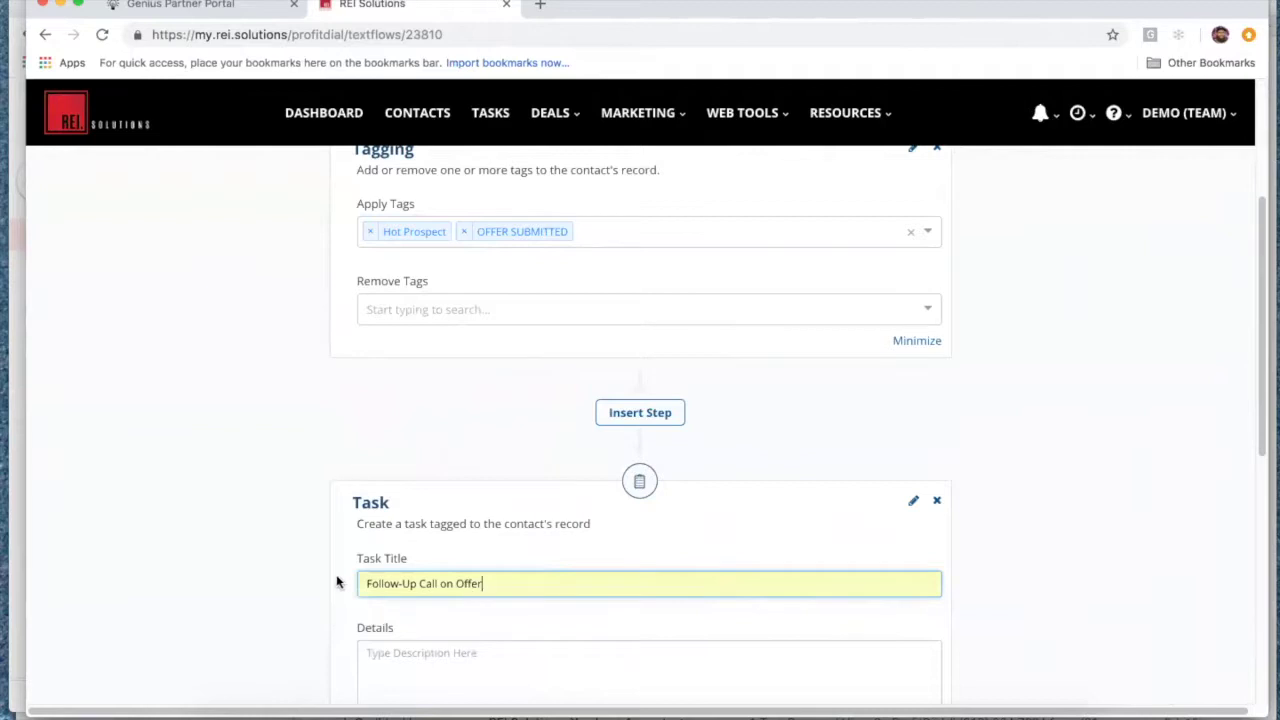
{"action": "scroll", "coordinate": [251, 597], "scroll_direction": "down", "scroll_amount": 2}
{"action": "left_click", "coordinate": [497, 490]}
{"action": "left_click_drag", "start_coordinate": [497, 490], "coordinate": [302, 487]}
{"action": "key", "text": "ctrl+c"}
{"action": "left_click", "coordinate": [452, 587]}
{"action": "key", "text": "ctrl+v"}
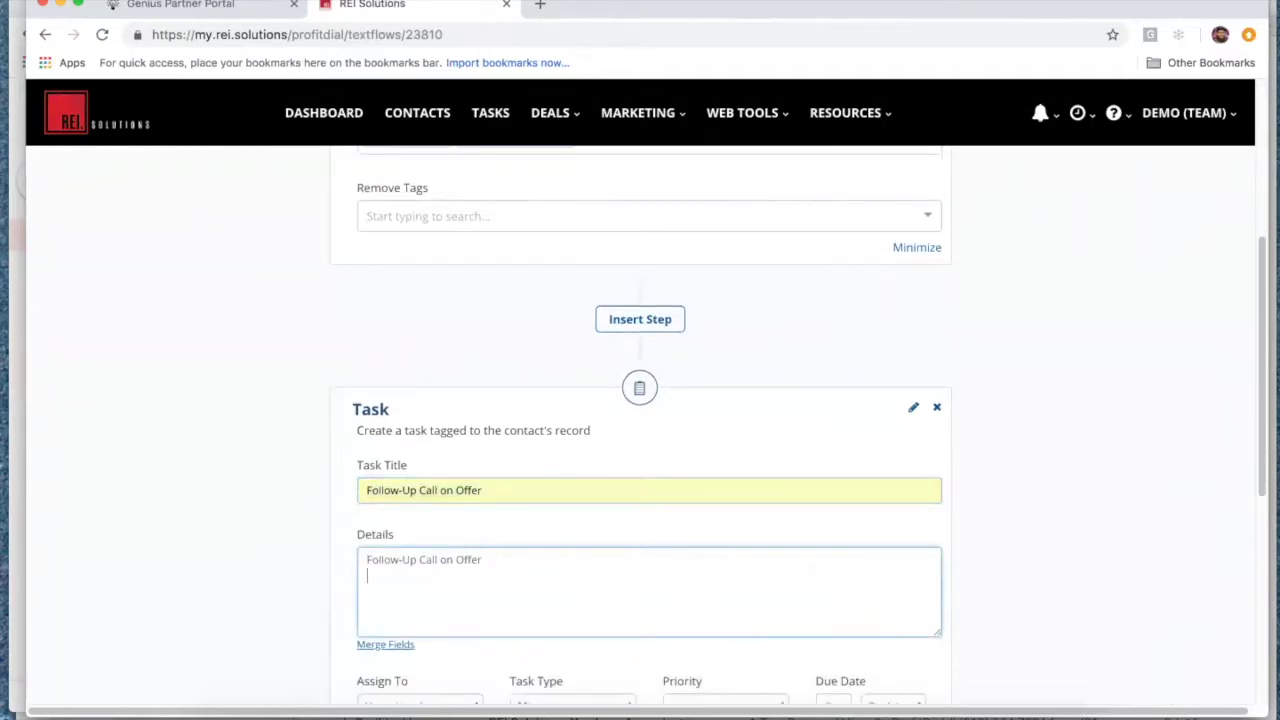
- Insert the fullName, firstAvlPhone and email merge fields into the task details
{"action": "left_click", "coordinate": [386, 645]}
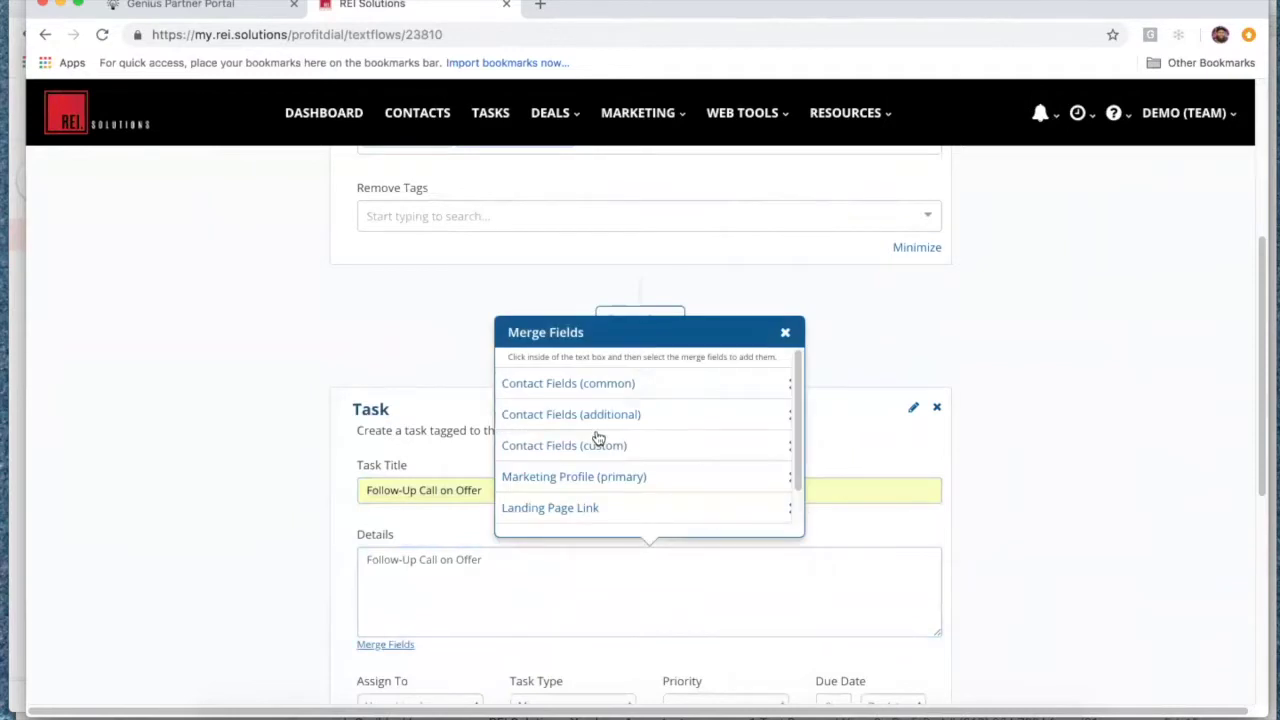
{"action": "left_click", "coordinate": [591, 414]}
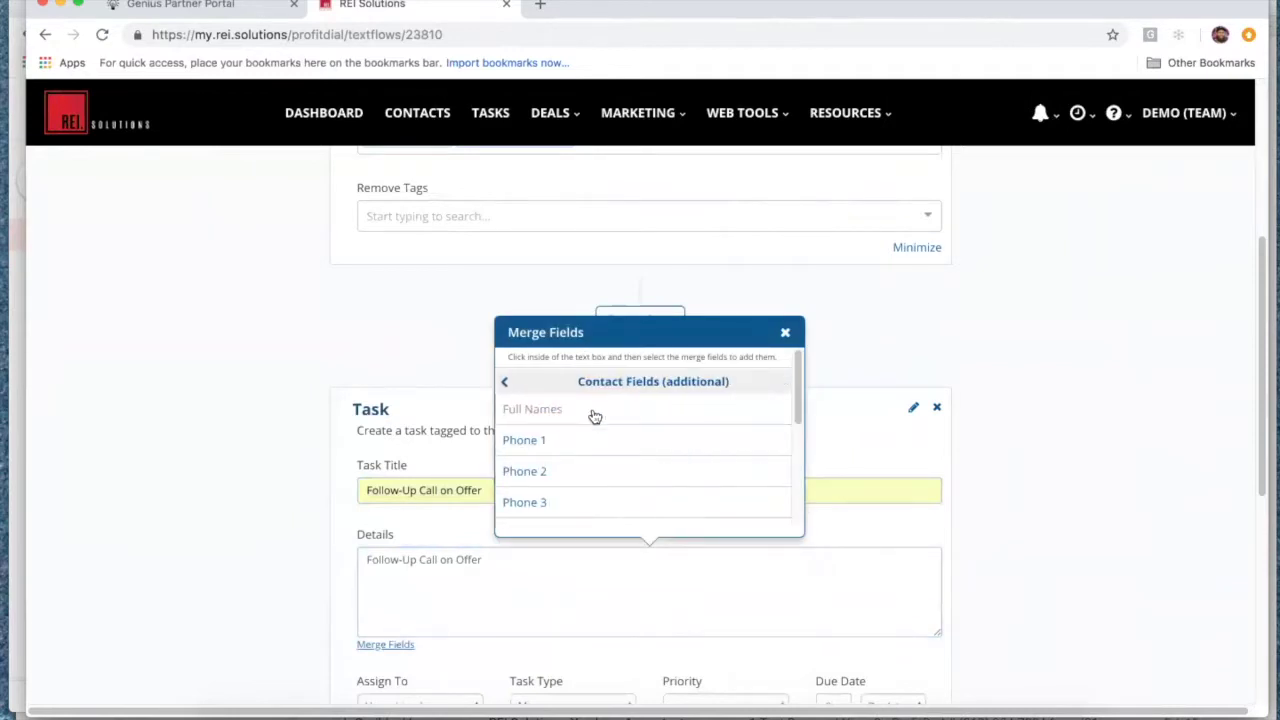
{"action": "left_click", "coordinate": [578, 411]}
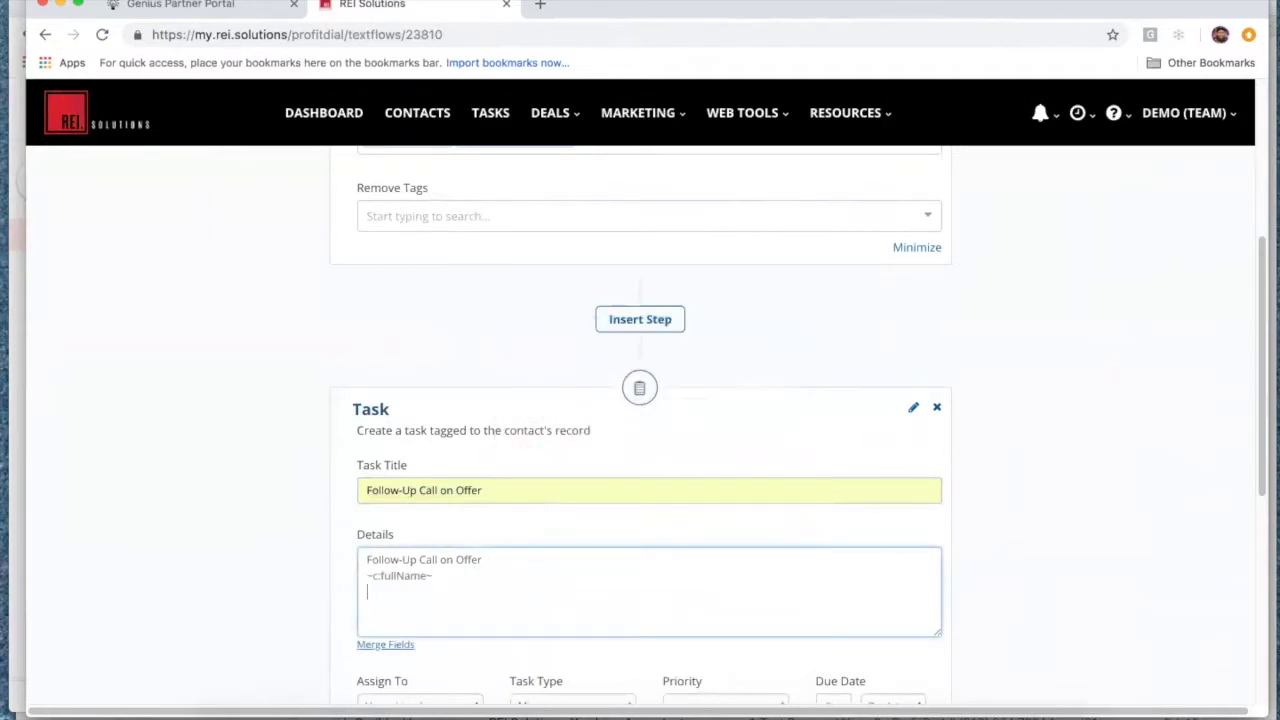
{"action": "left_click", "coordinate": [386, 645]}
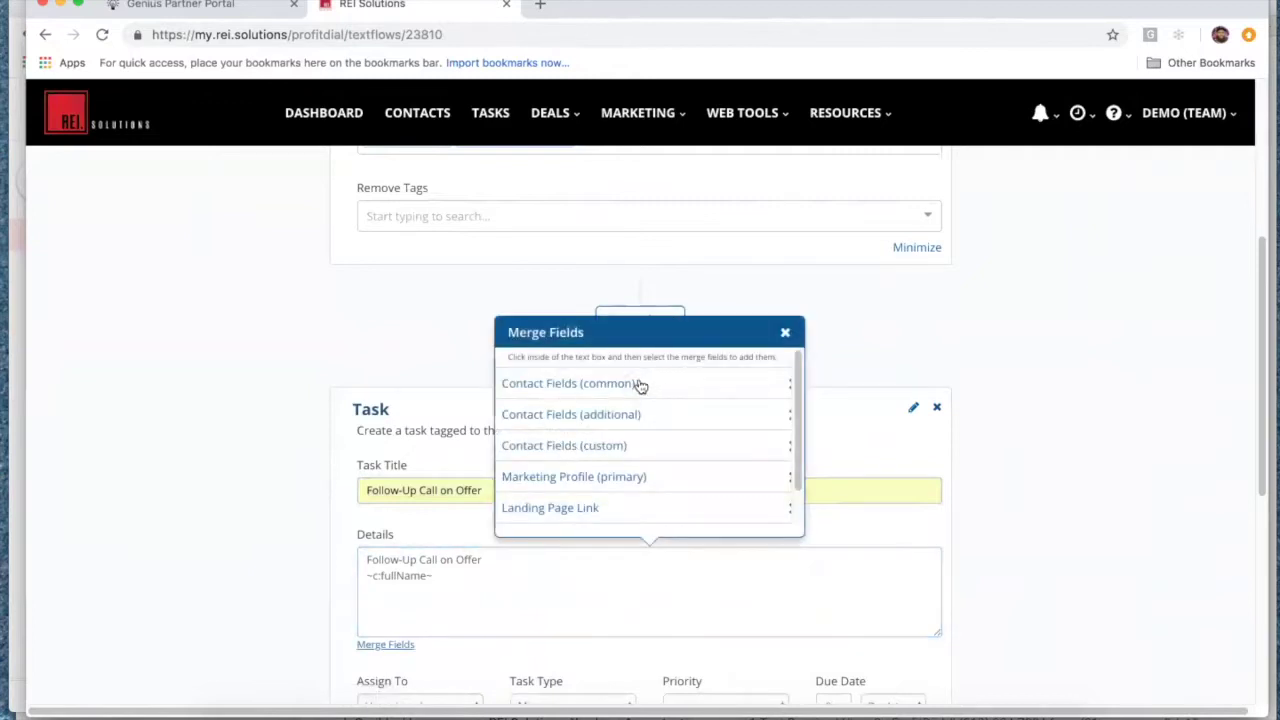
{"action": "left_click", "coordinate": [640, 386]}
{"action": "left_click", "coordinate": [569, 500]}
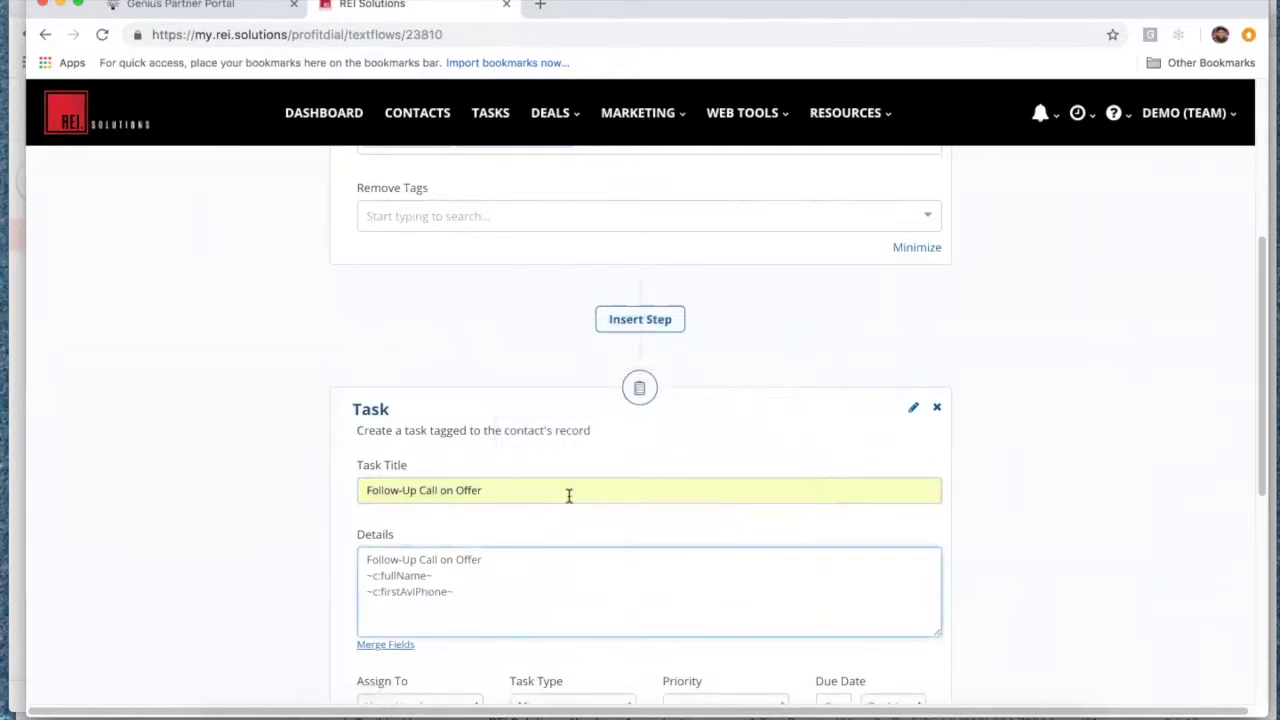
{"action": "left_click", "coordinate": [386, 645]}
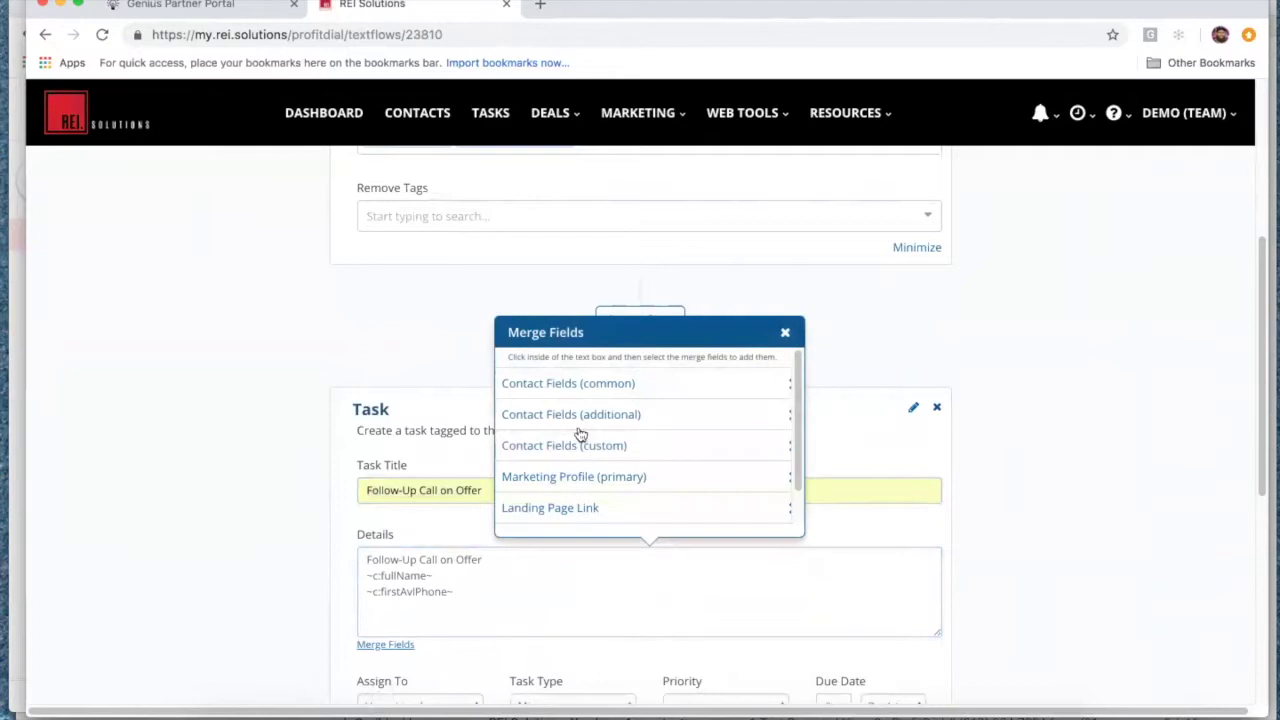
{"action": "left_click", "coordinate": [582, 393]}
{"action": "left_click", "coordinate": [540, 469]}
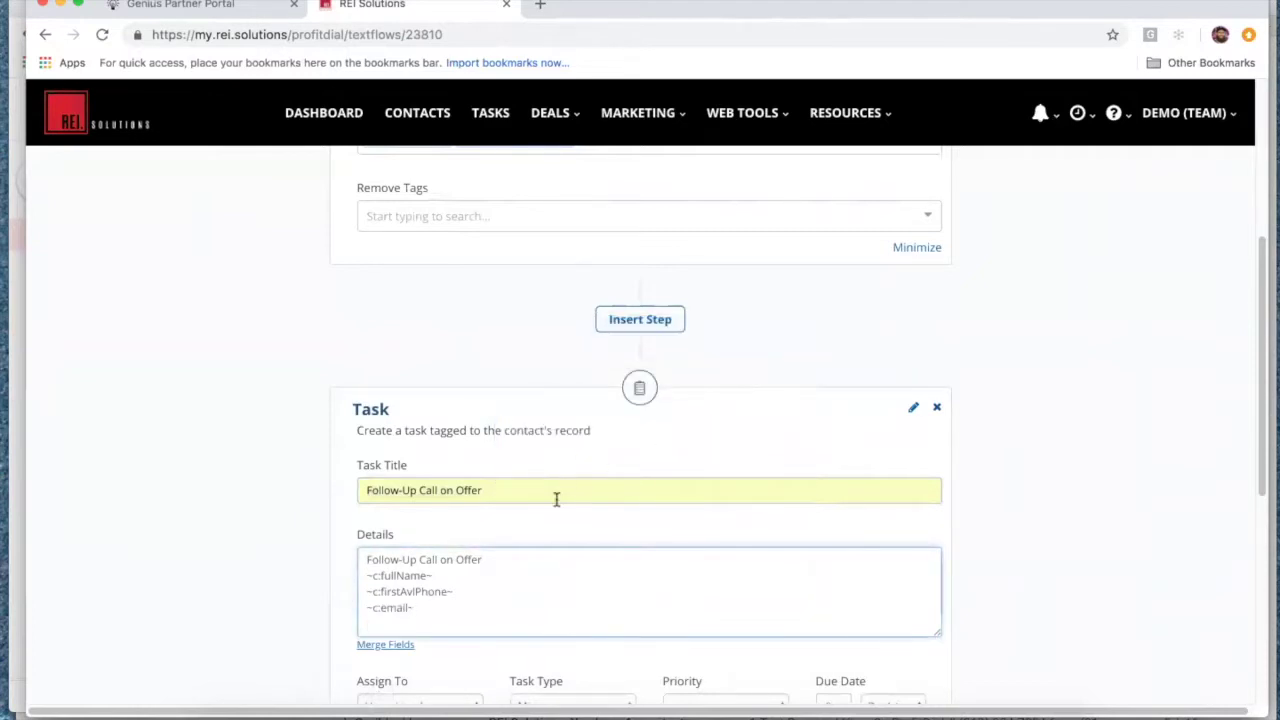
{"action": "scroll", "coordinate": [570, 495], "scroll_direction": "down", "scroll_amount": 2}
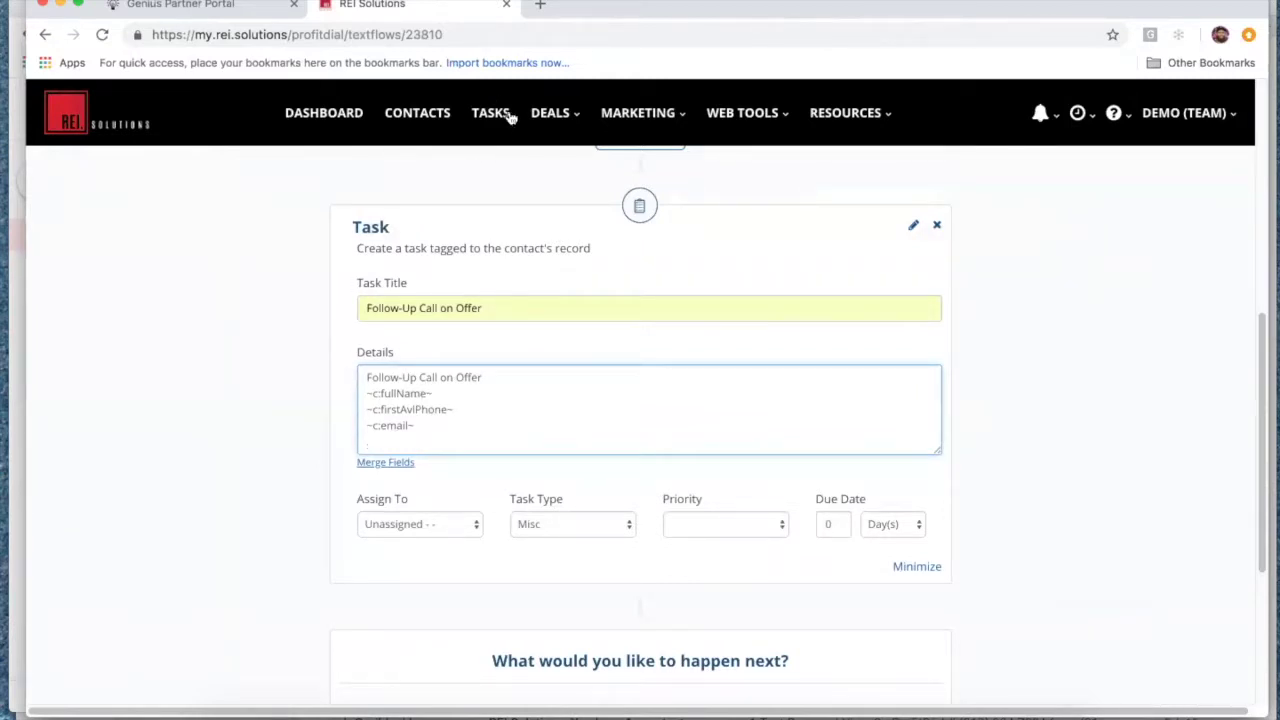
- Assign the task to Sales Associate as a High-priority Phone Call
{"action": "left_click", "coordinate": [454, 524]}
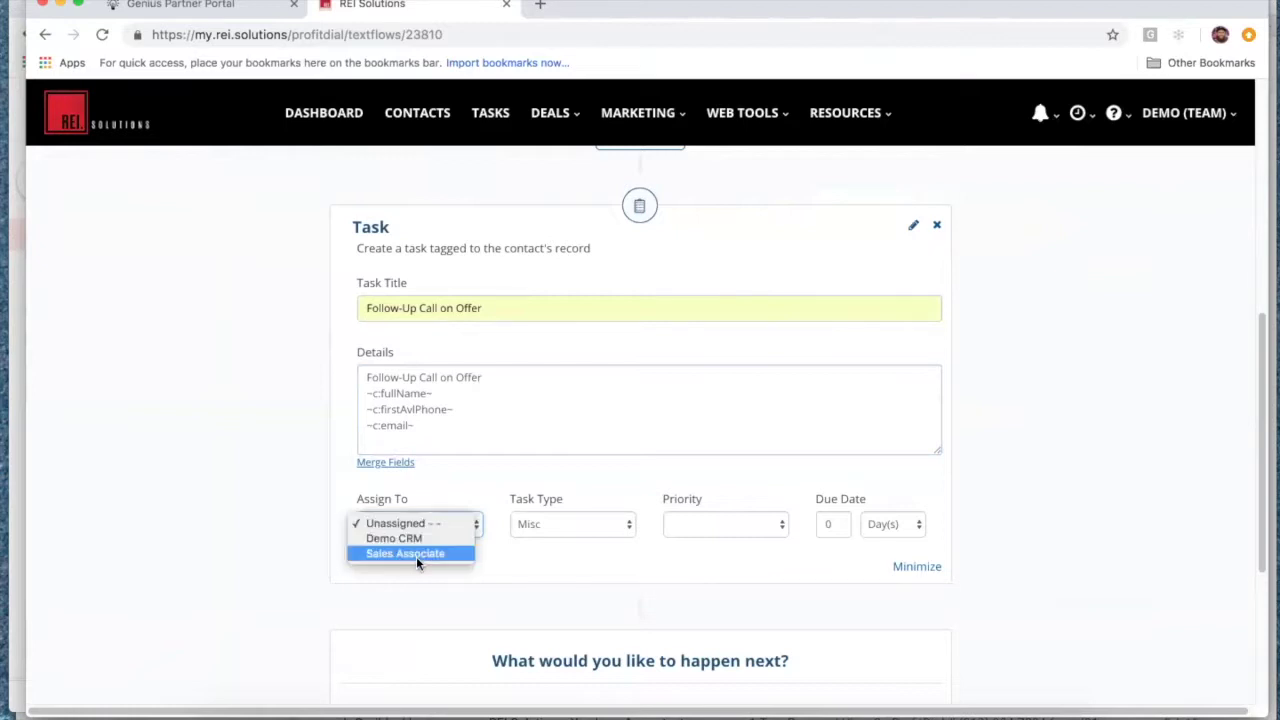
{"action": "left_click", "coordinate": [416, 556]}
{"action": "left_click", "coordinate": [548, 531]}
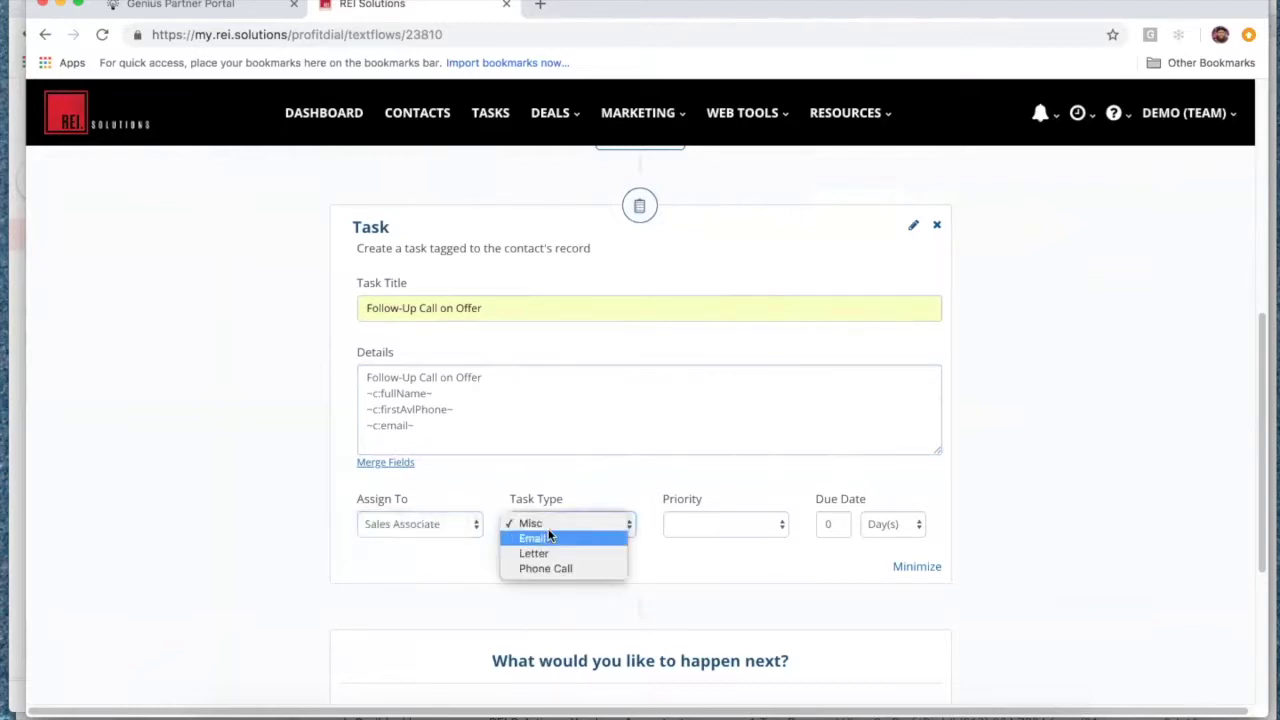
{"action": "left_click", "coordinate": [549, 569]}
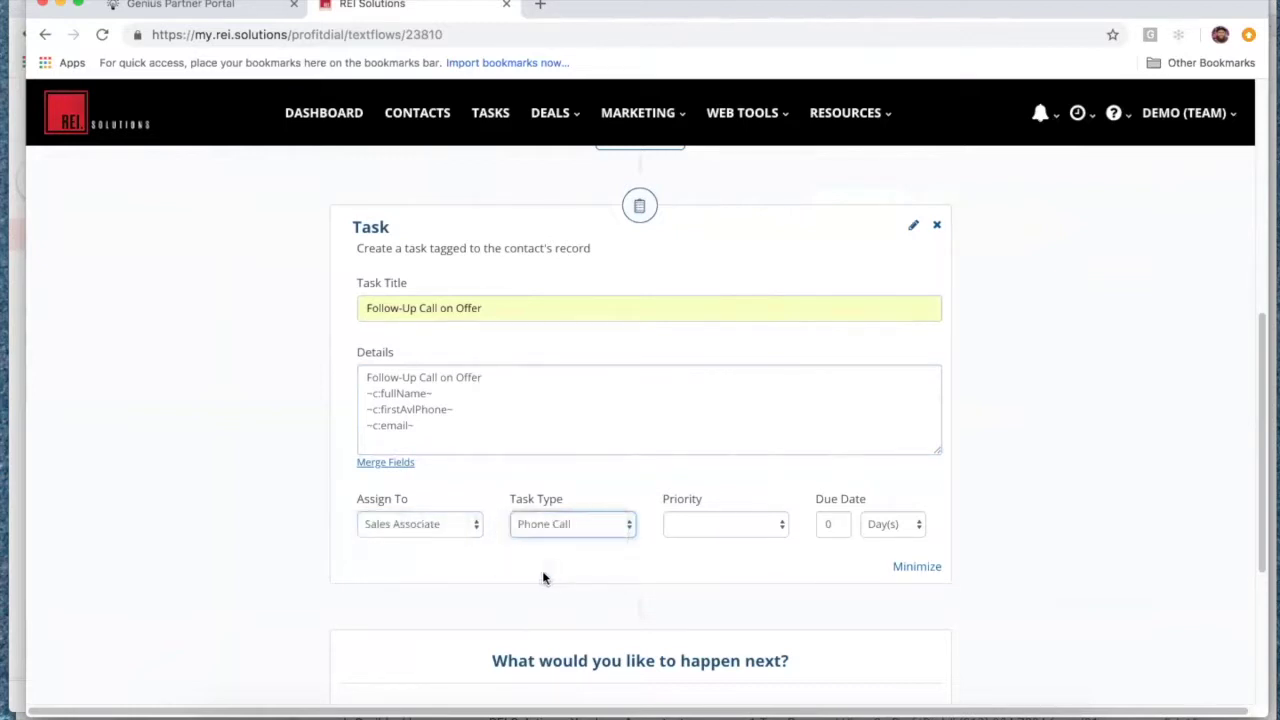
{"action": "left_click", "coordinate": [752, 525]}
{"action": "left_click", "coordinate": [728, 569]}
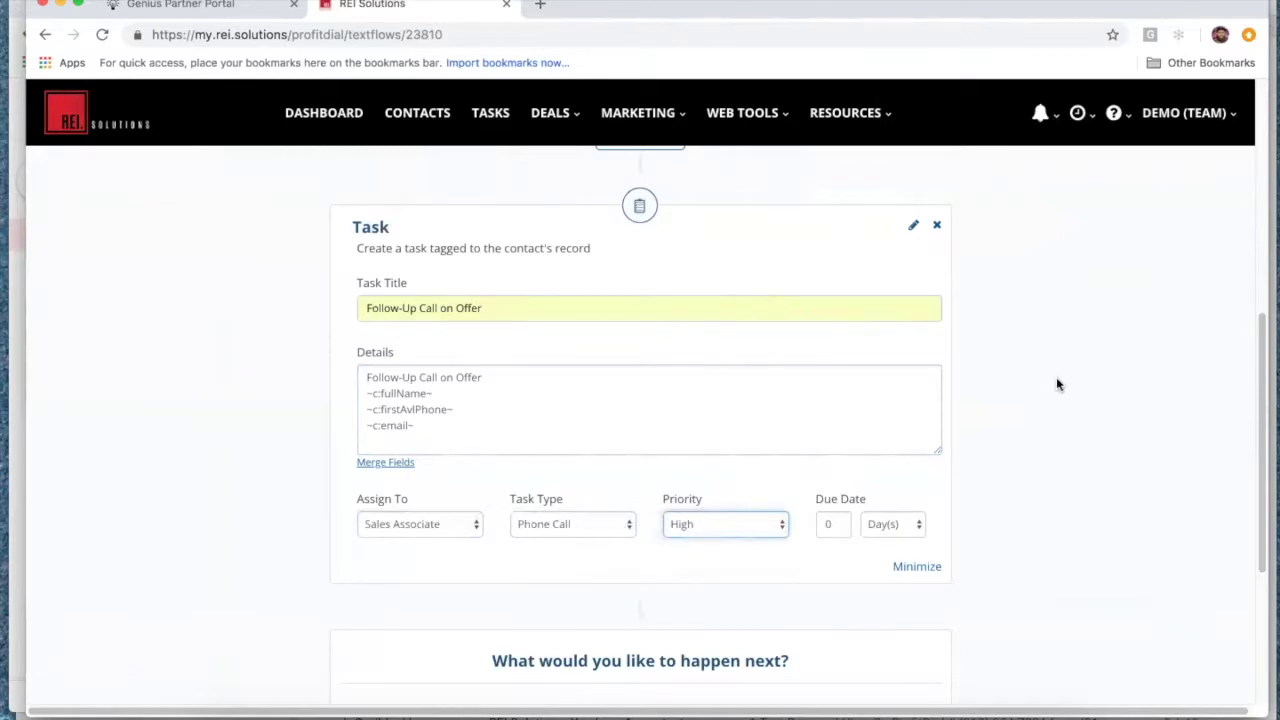
- Change the delay's wait to 1 day
{"action": "scroll", "coordinate": [697, 528], "scroll_direction": "down", "scroll_amount": 5}
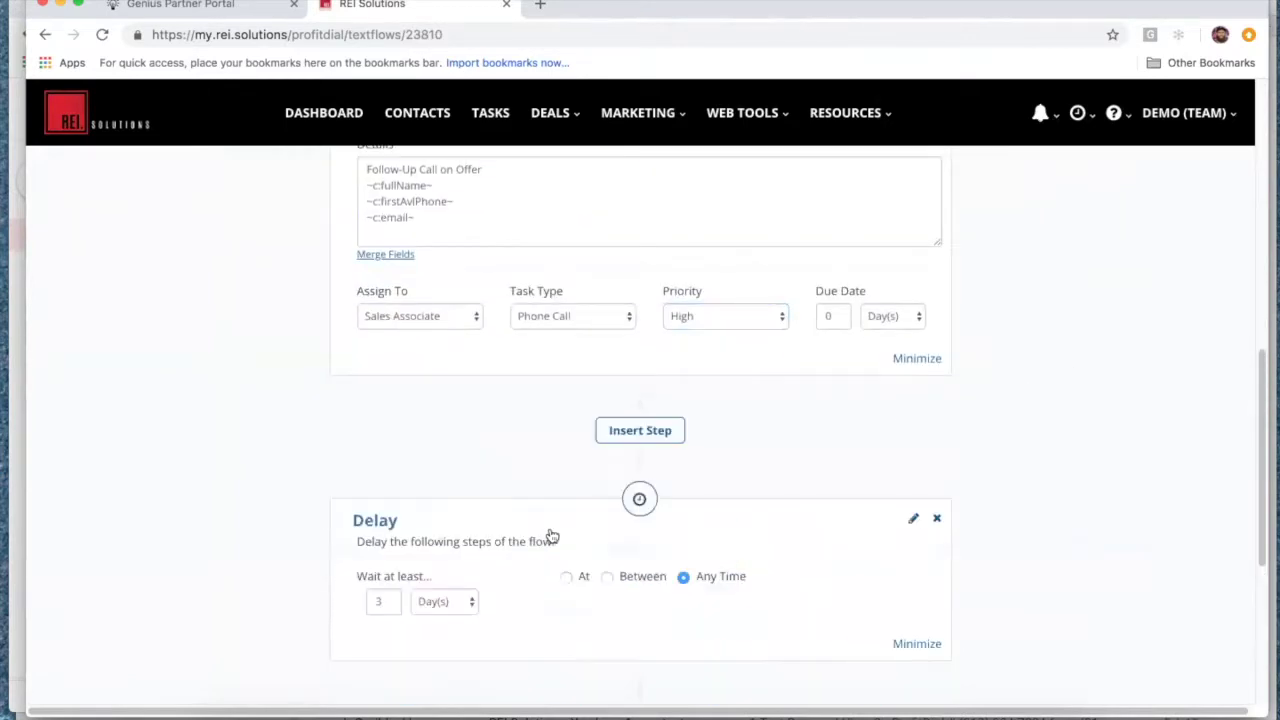
{"action": "double_click", "coordinate": [383, 601]}
{"action": "type", "text": "1"}
{"action": "scroll", "coordinate": [299, 596], "scroll_direction": "down", "scroll_amount": 5}
- Add a second task step after the delay titled 'Follow-Up Call on Offer #2'
{"action": "left_click", "coordinate": [567, 620]}
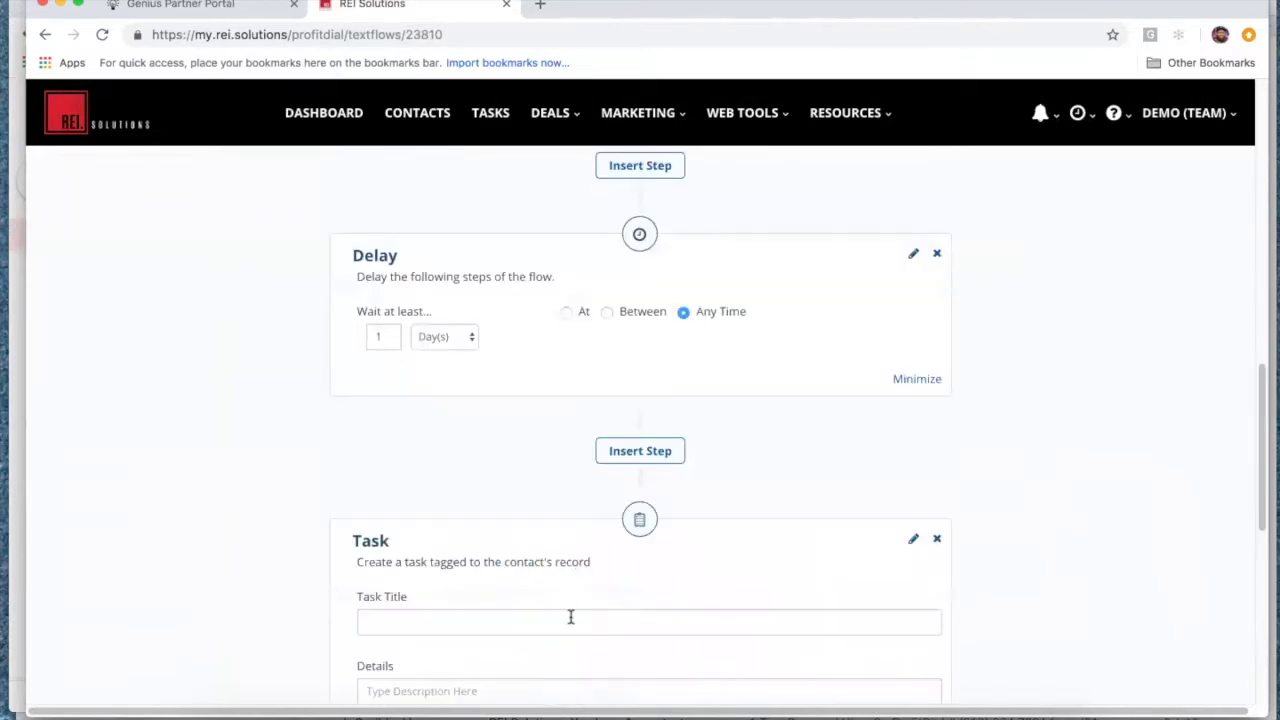
{"action": "left_click", "coordinate": [497, 617]}
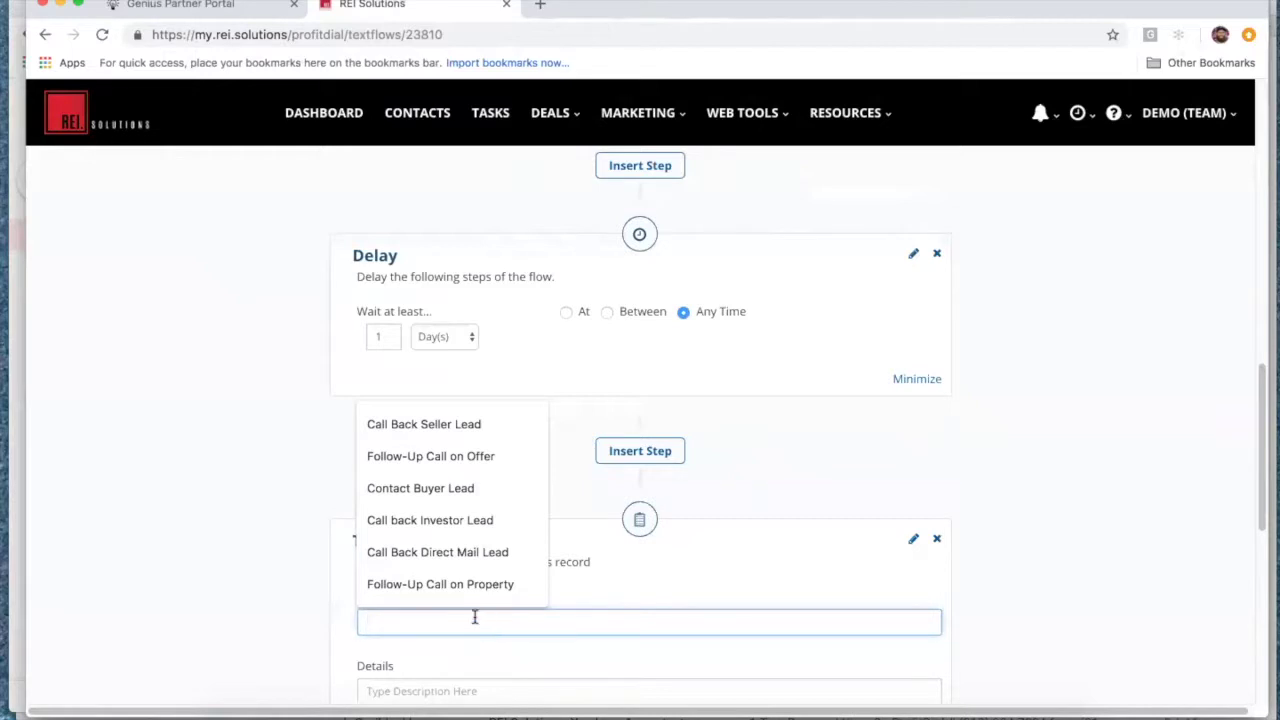
{"action": "left_click", "coordinate": [466, 455]}
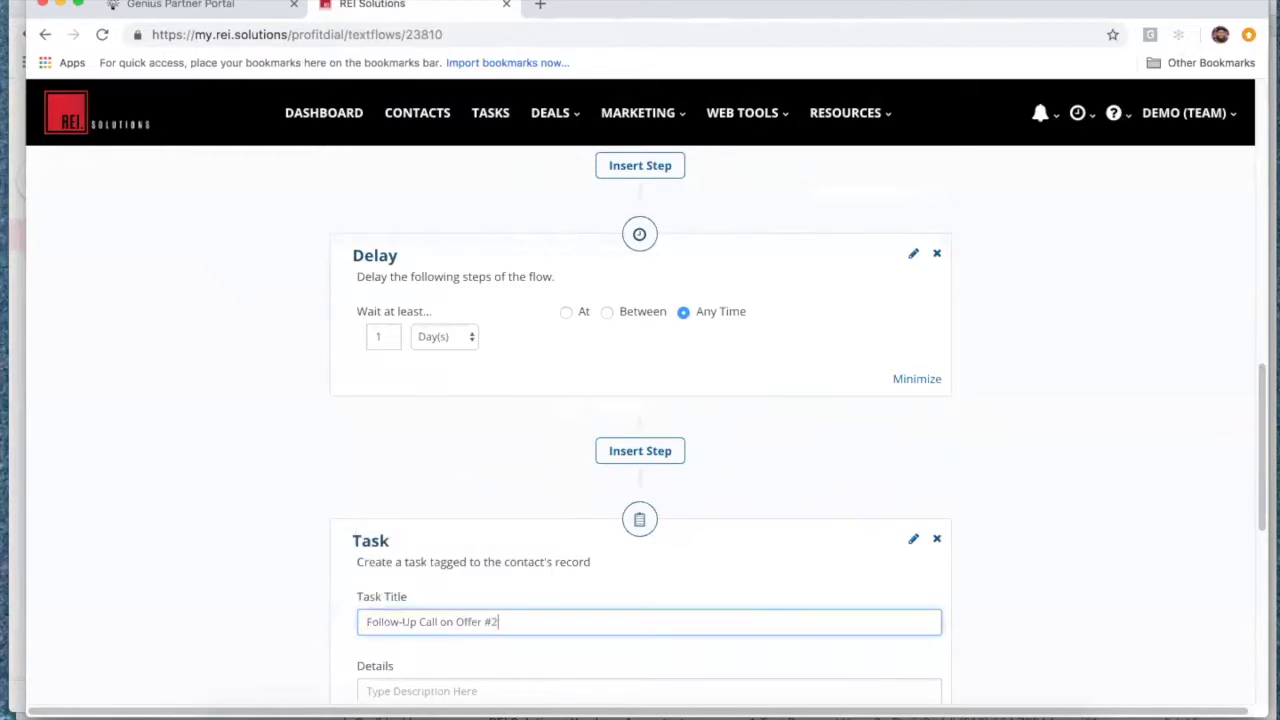
{"action": "left_click", "coordinate": [297, 585]}
{"action": "scroll", "coordinate": [297, 585], "scroll_direction": "down", "scroll_amount": 2}
{"action": "left_click", "coordinate": [397, 497]}
{"action": "scroll", "coordinate": [534, 514], "scroll_direction": "up", "scroll_amount": 2}
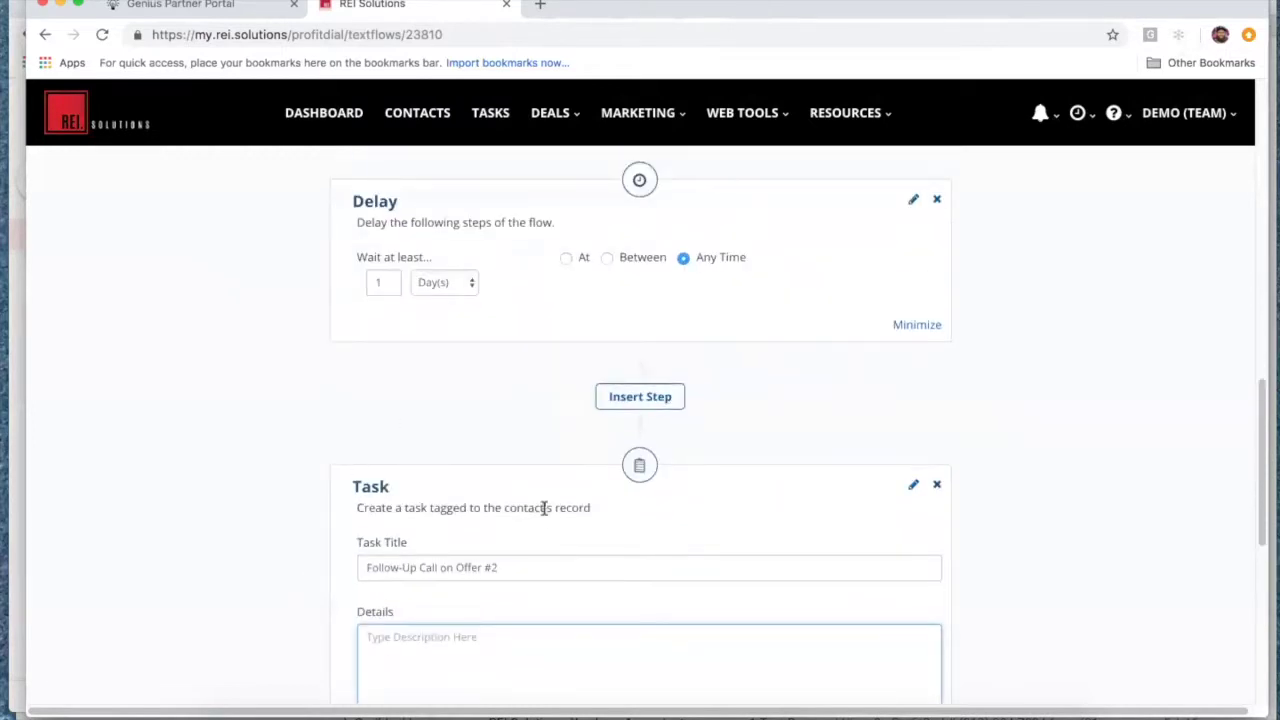
{"action": "scroll", "coordinate": [386, 410], "scroll_direction": "up", "scroll_amount": 3}
{"action": "scroll", "coordinate": [382, 412], "scroll_direction": "down", "scroll_amount": 3}
{"action": "scroll", "coordinate": [382, 410], "scroll_direction": "up", "scroll_amount": 2}
{"action": "scroll", "coordinate": [382, 410], "scroll_direction": "up", "scroll_amount": 3}
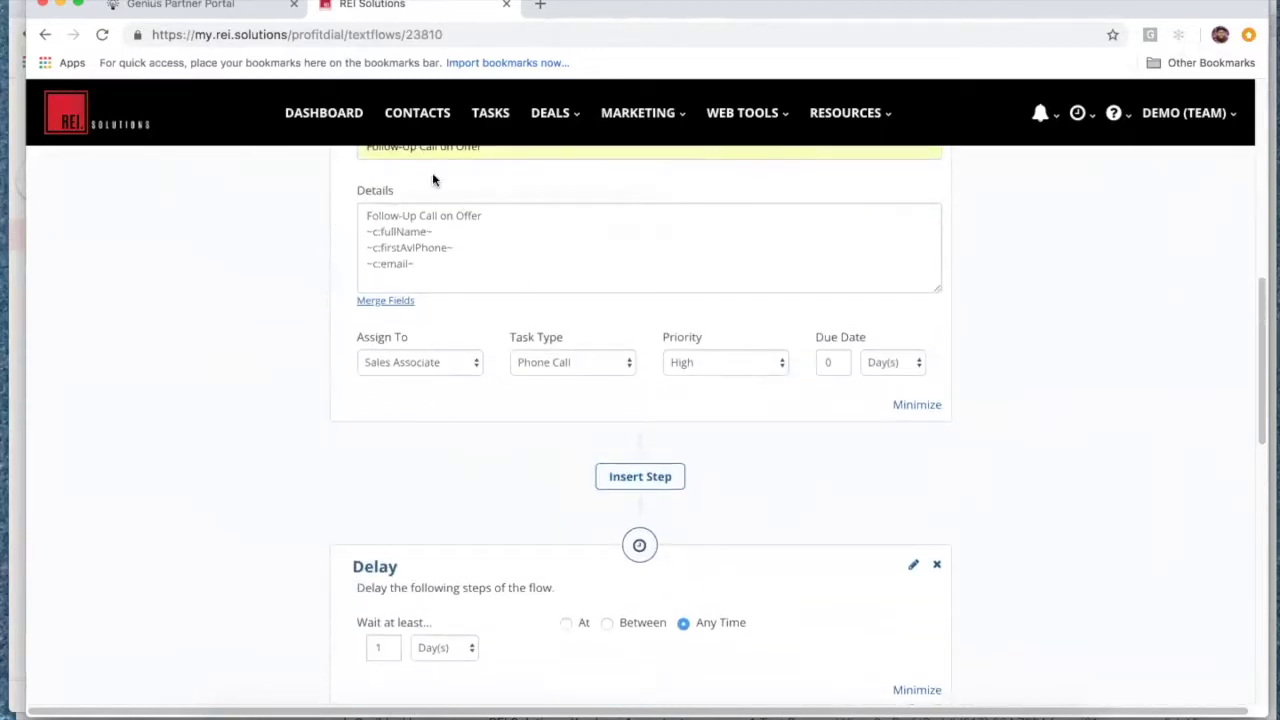
{"action": "scroll", "coordinate": [466, 425], "scroll_direction": "down", "scroll_amount": 5}
{"action": "scroll", "coordinate": [466, 430], "scroll_direction": "down", "scroll_amount": 2}
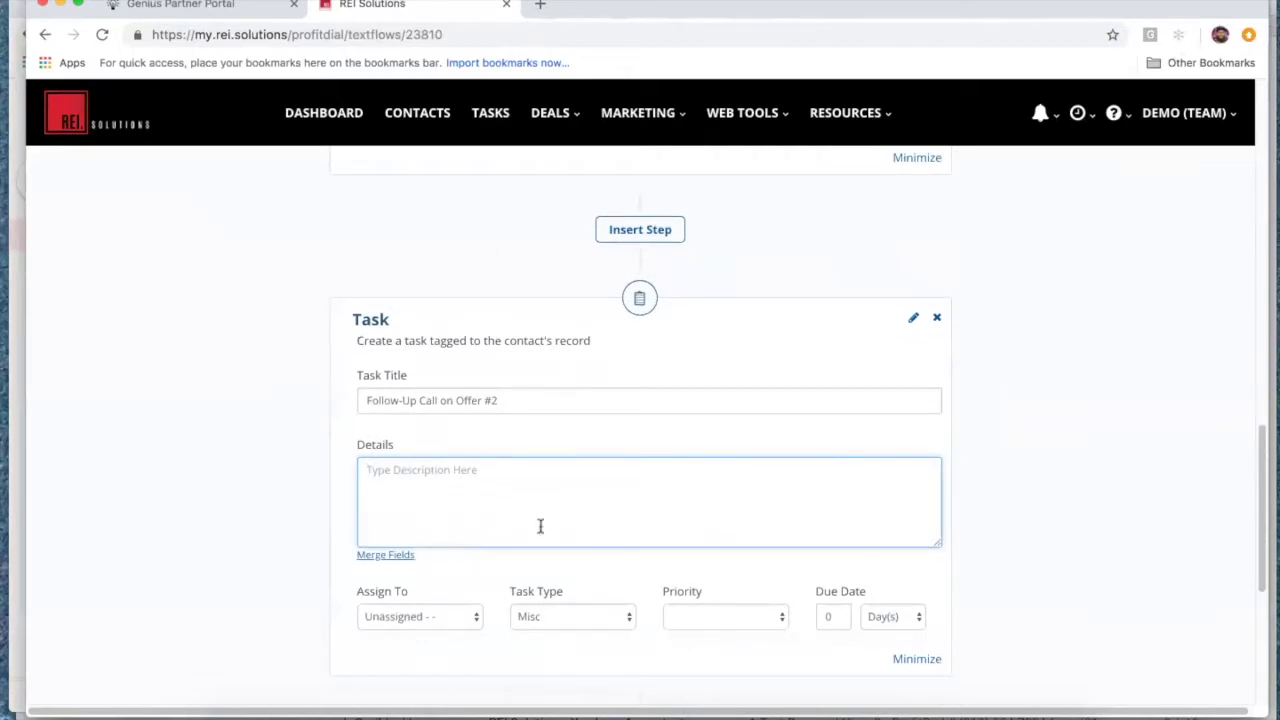
{"action": "scroll", "coordinate": [557, 423], "scroll_direction": "down", "scroll_amount": 5}
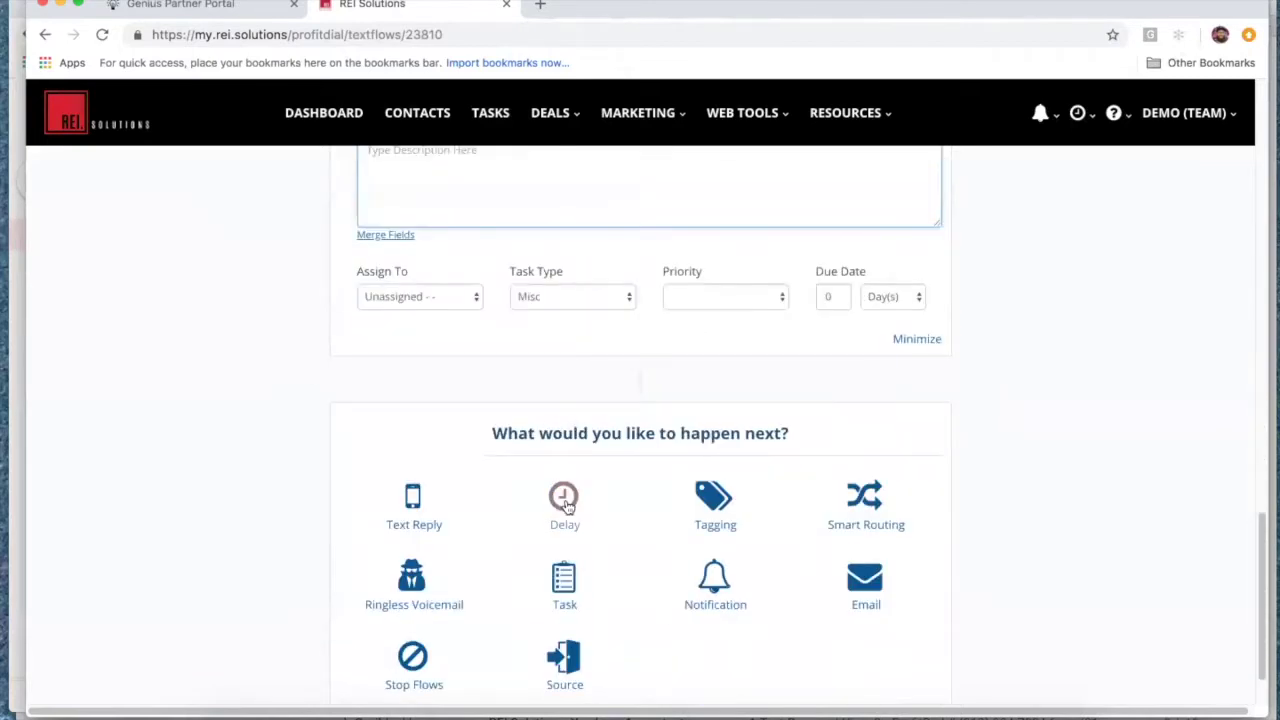
- Remove the trailing Delay step added after the second task
{"action": "left_click", "coordinate": [564, 500]}
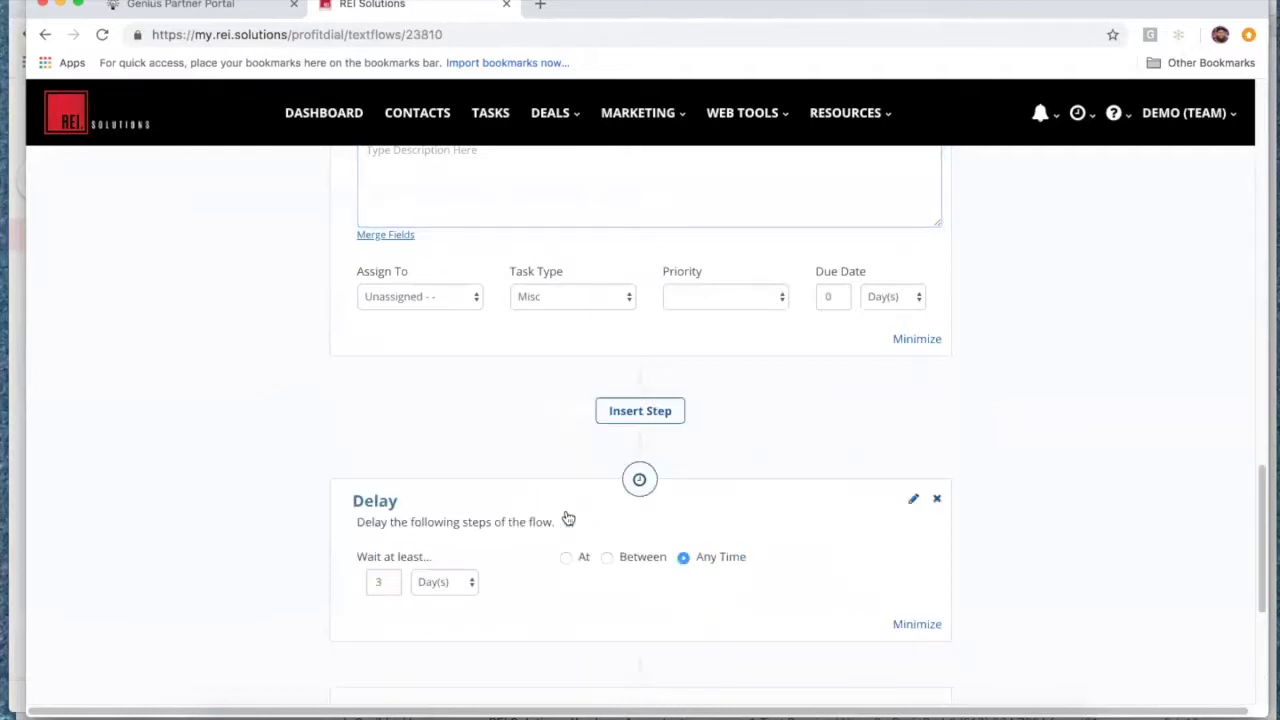
{"action": "scroll", "coordinate": [422, 572], "scroll_direction": "down", "scroll_amount": 3}
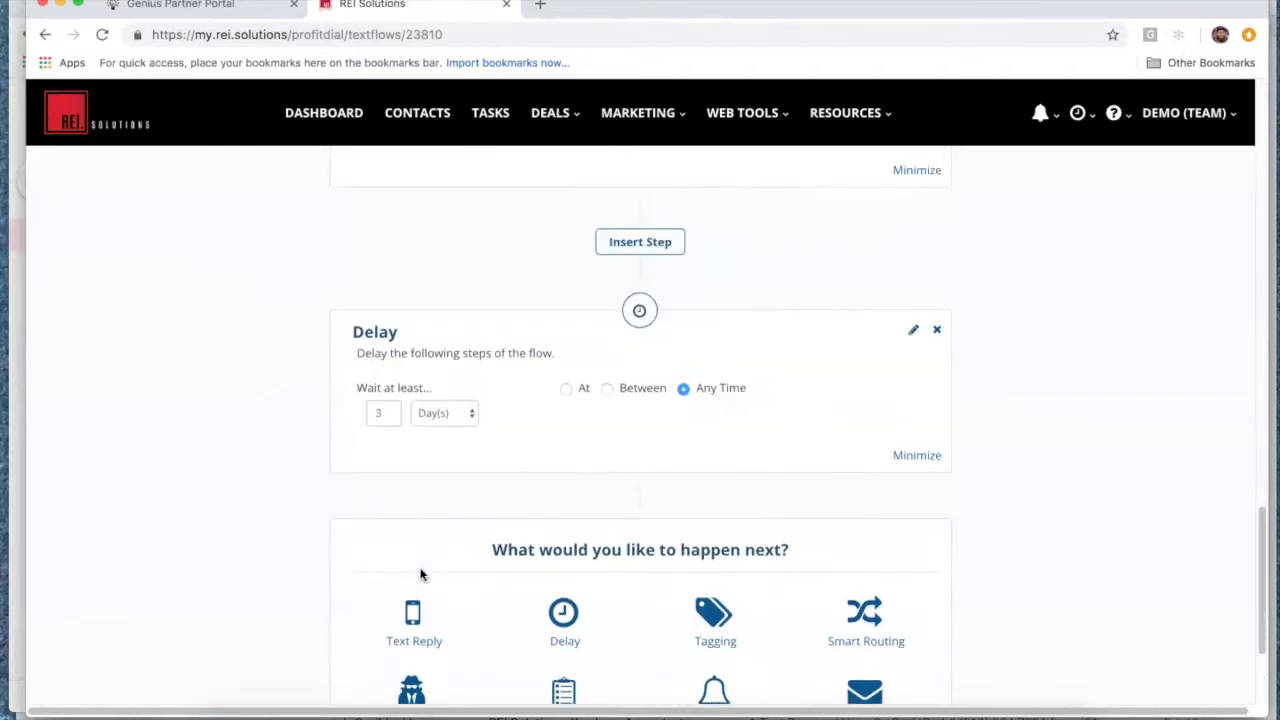
{"action": "left_click", "coordinate": [936, 333]}
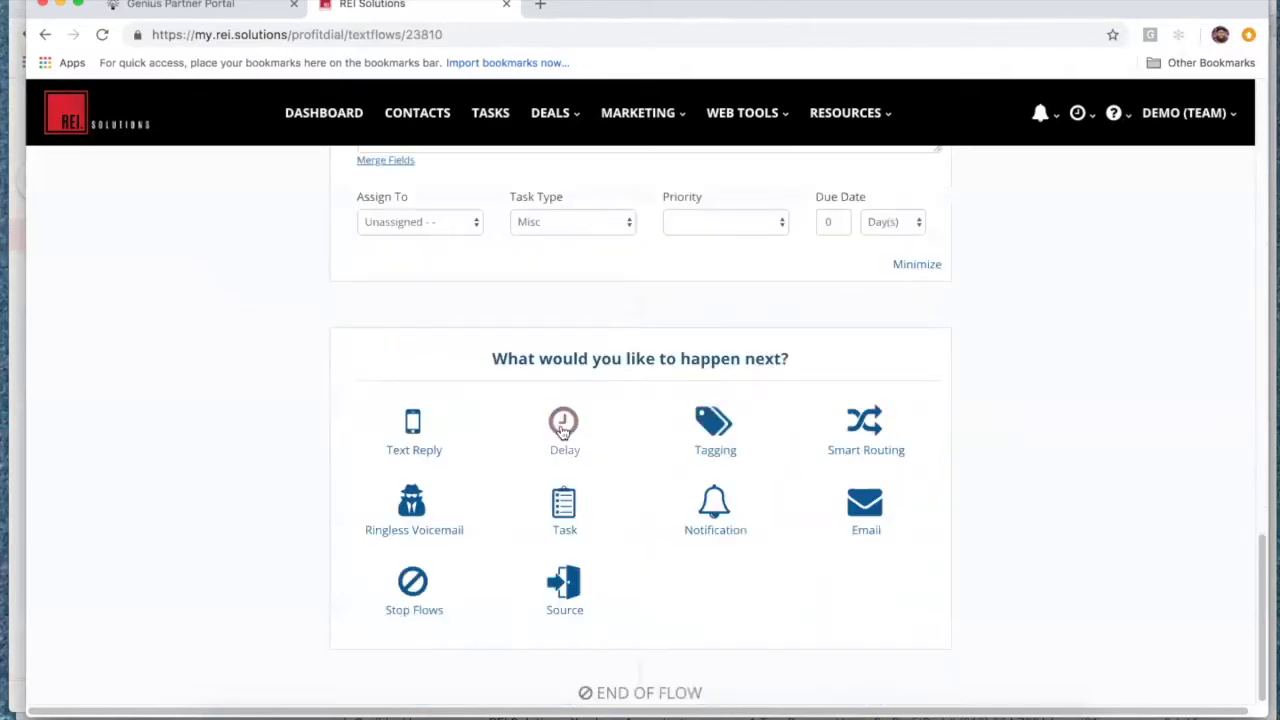
{"action": "left_click", "coordinate": [592, 505]}
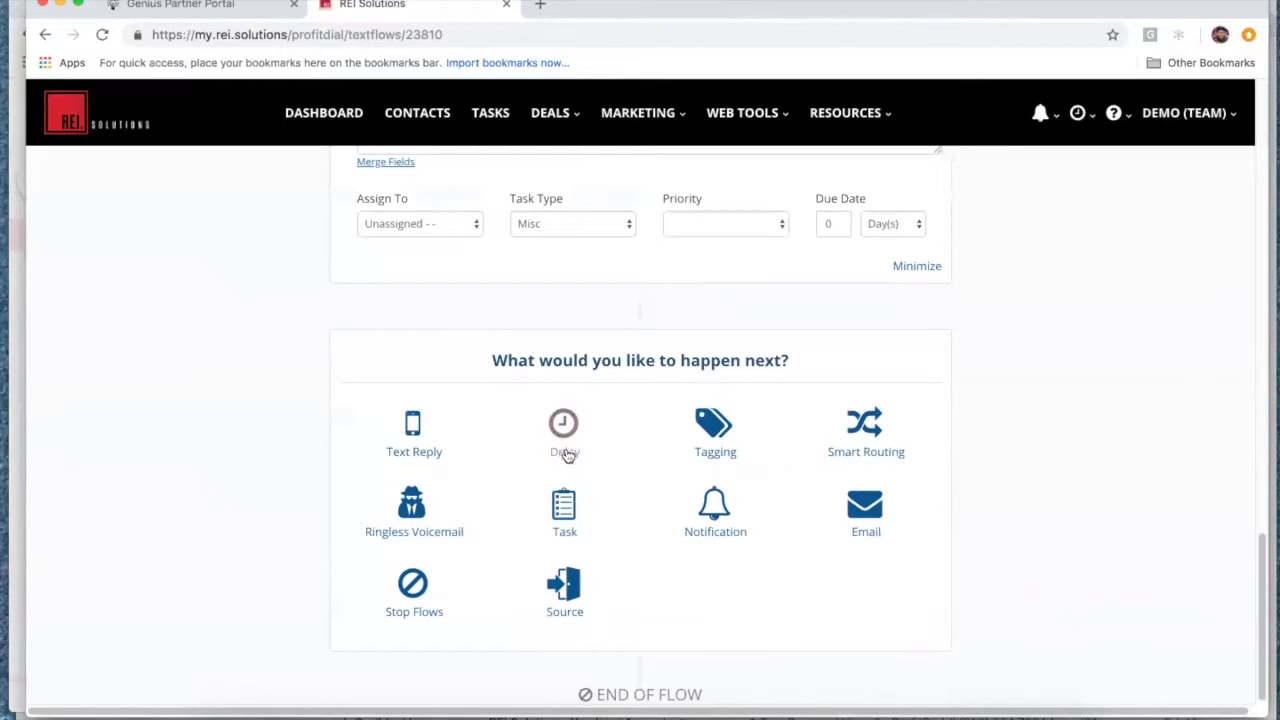
- Save and close the '#SELLER PROSPECT - Offer Submission' workflow
{"action": "scroll", "coordinate": [565, 450], "scroll_direction": "up", "scroll_amount": 20}
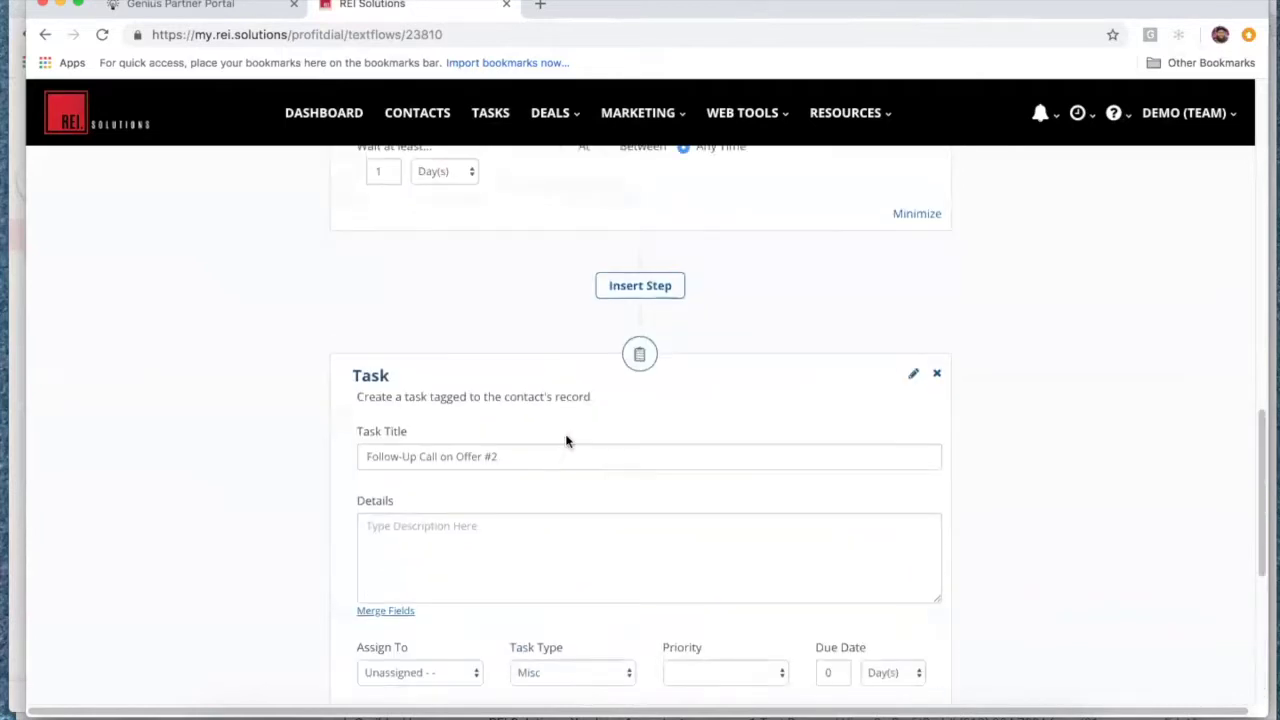
{"action": "scroll", "coordinate": [565, 440], "scroll_direction": "up", "scroll_amount": 2}
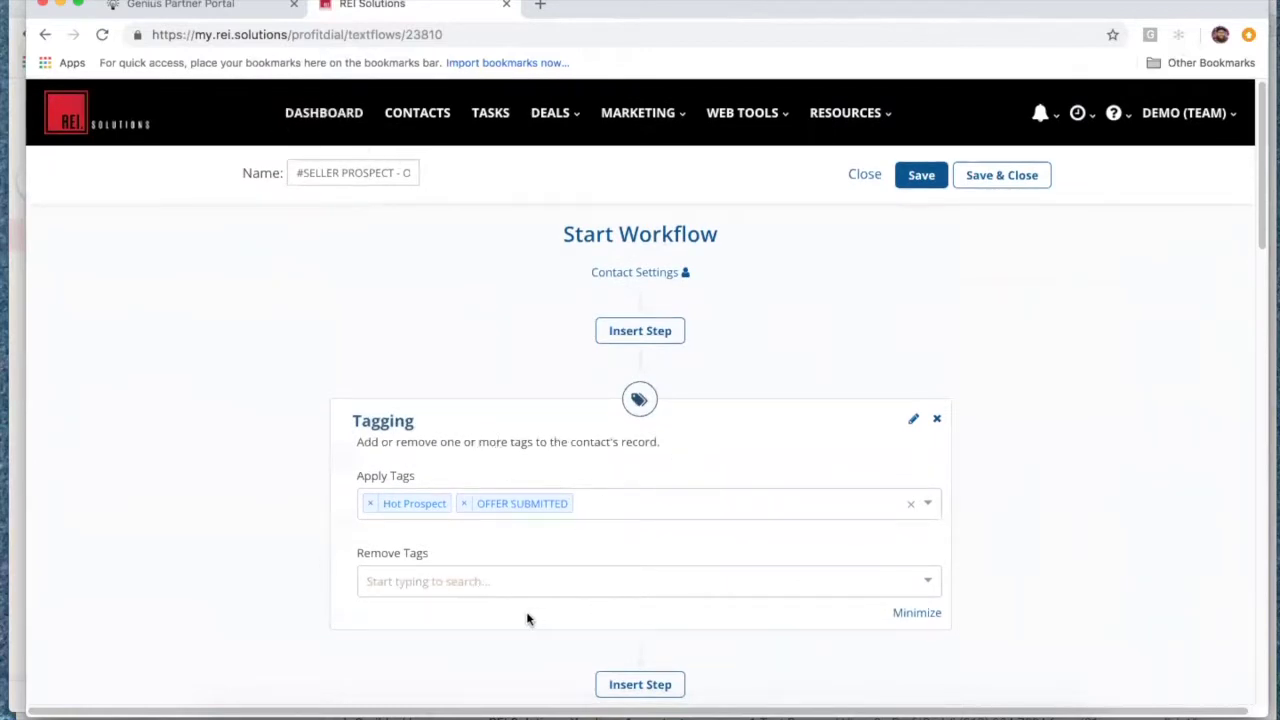
{"action": "scroll", "coordinate": [560, 640], "scroll_direction": "down", "scroll_amount": 5}
{"action": "scroll", "coordinate": [580, 665], "scroll_direction": "up", "scroll_amount": 5}
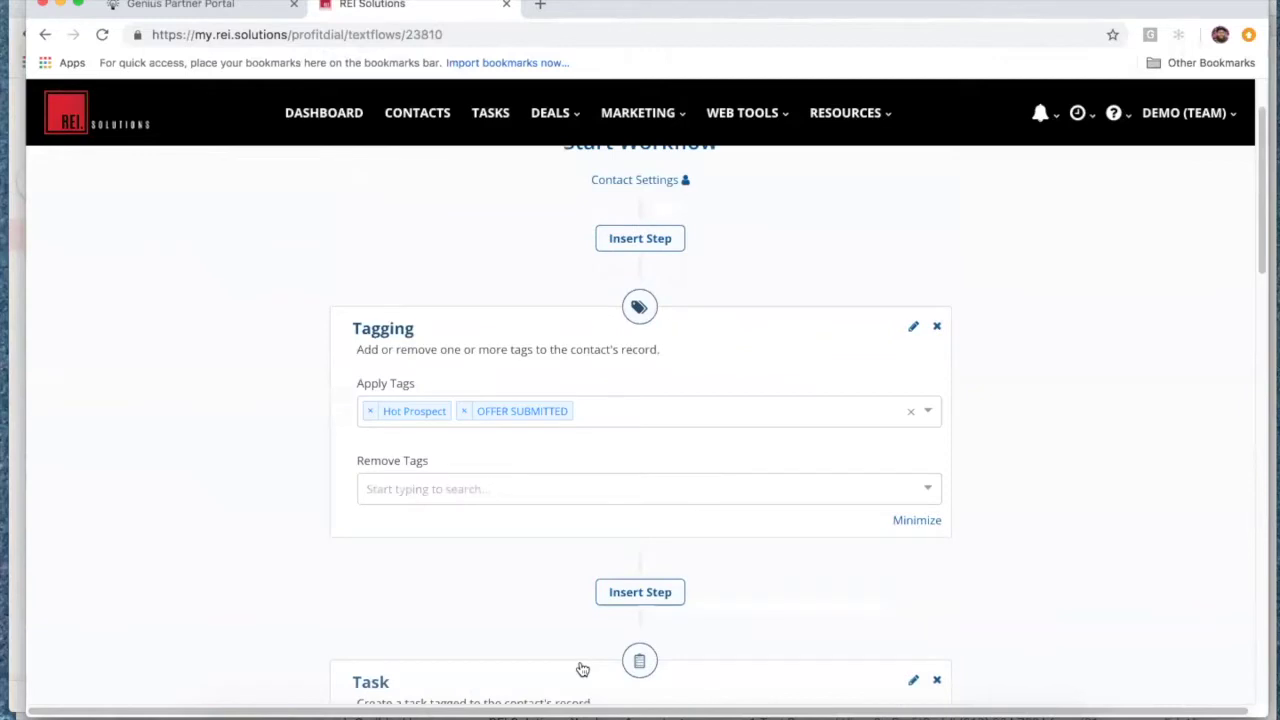
{"action": "left_click", "coordinate": [987, 176]}
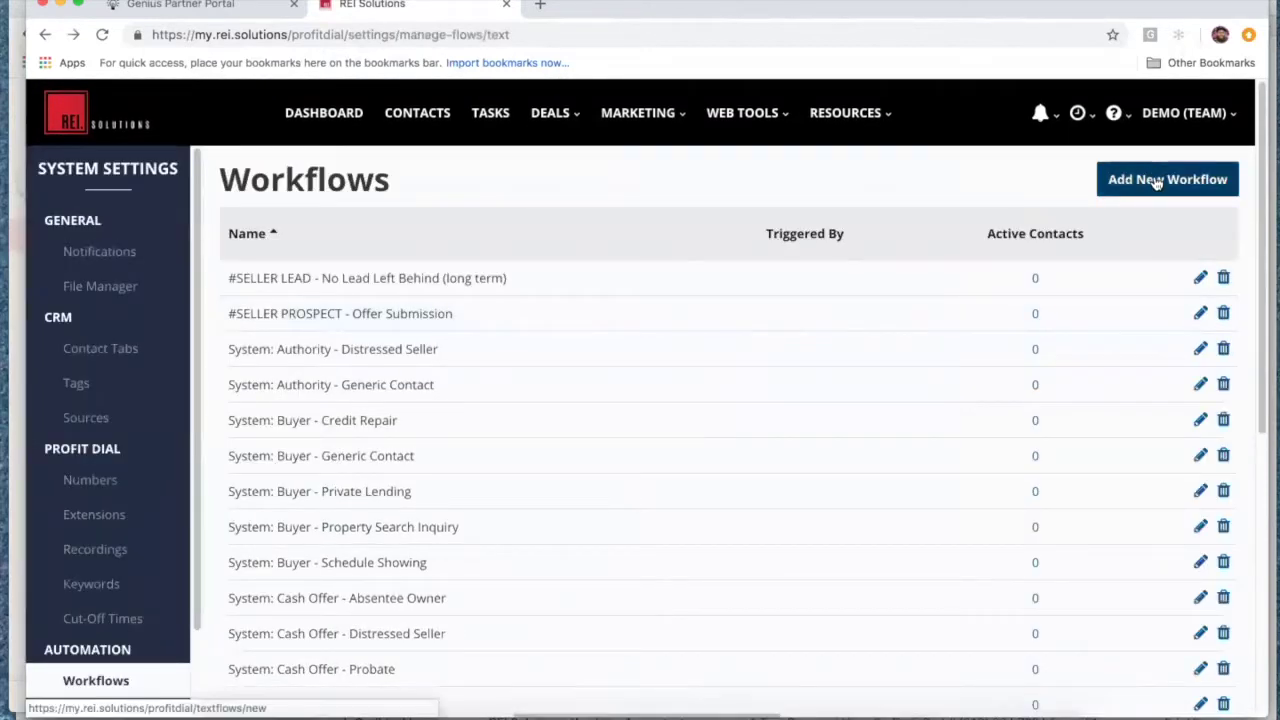
- Create a new workflow named '#SELLER PROSPECT - Appointment Plan'
{"action": "left_click", "coordinate": [1157, 179]}
{"action": "left_click_drag", "start_coordinate": [353, 181], "coordinate": [168, 176]}
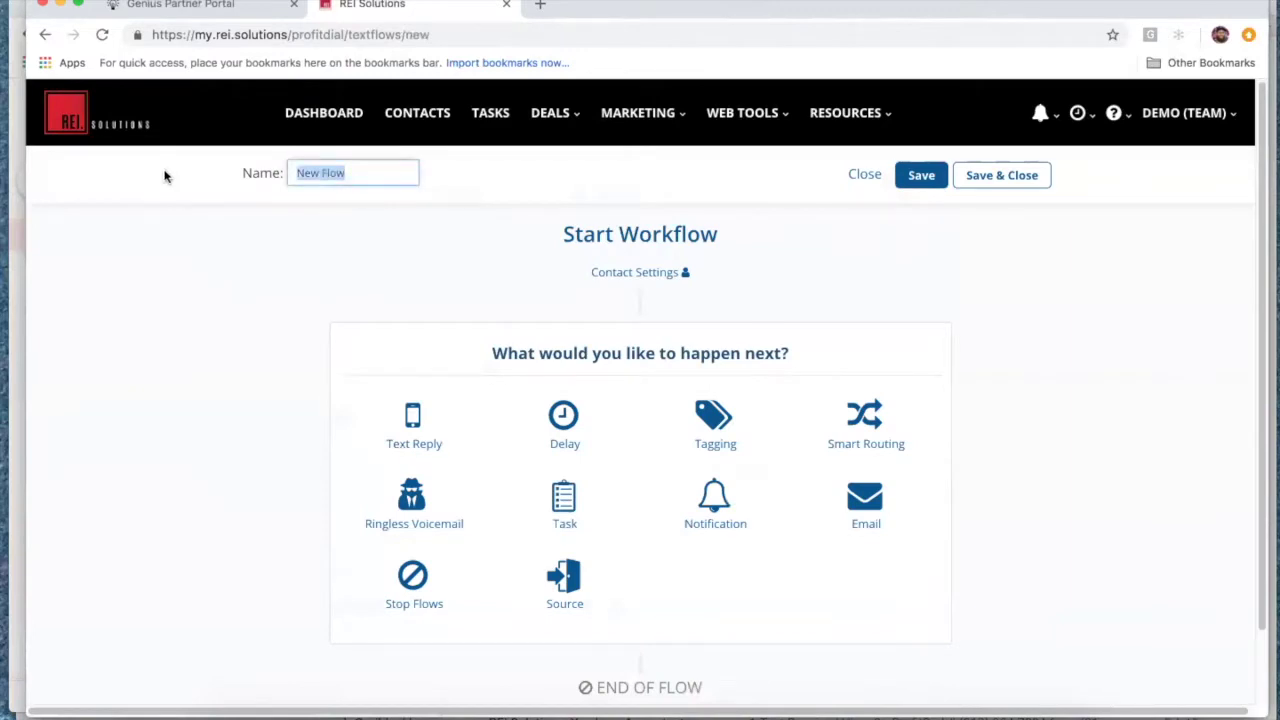
{"action": "type", "text": "#SE"}
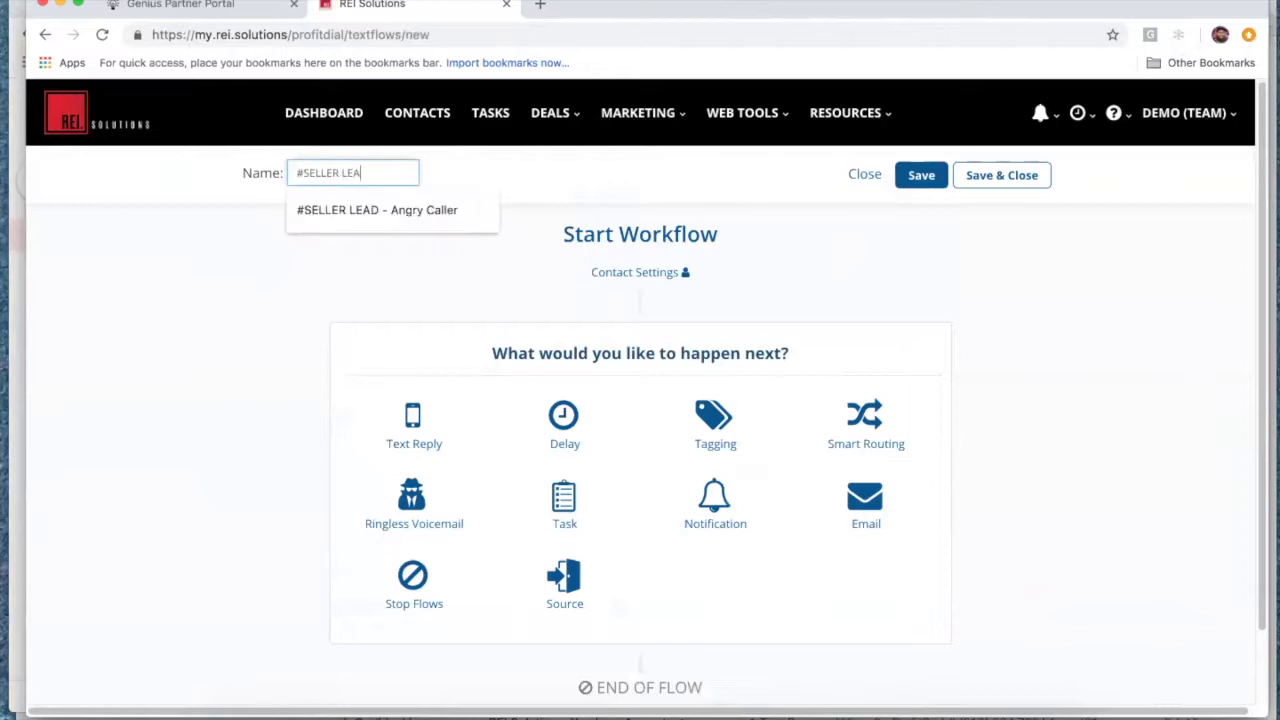
{"action": "type", "text": "LLER LE"}
{"action": "key", "text": "BackSpace"}
{"action": "key", "text": "BackSpace"}
{"action": "type", "text": "PROSPECT -"}
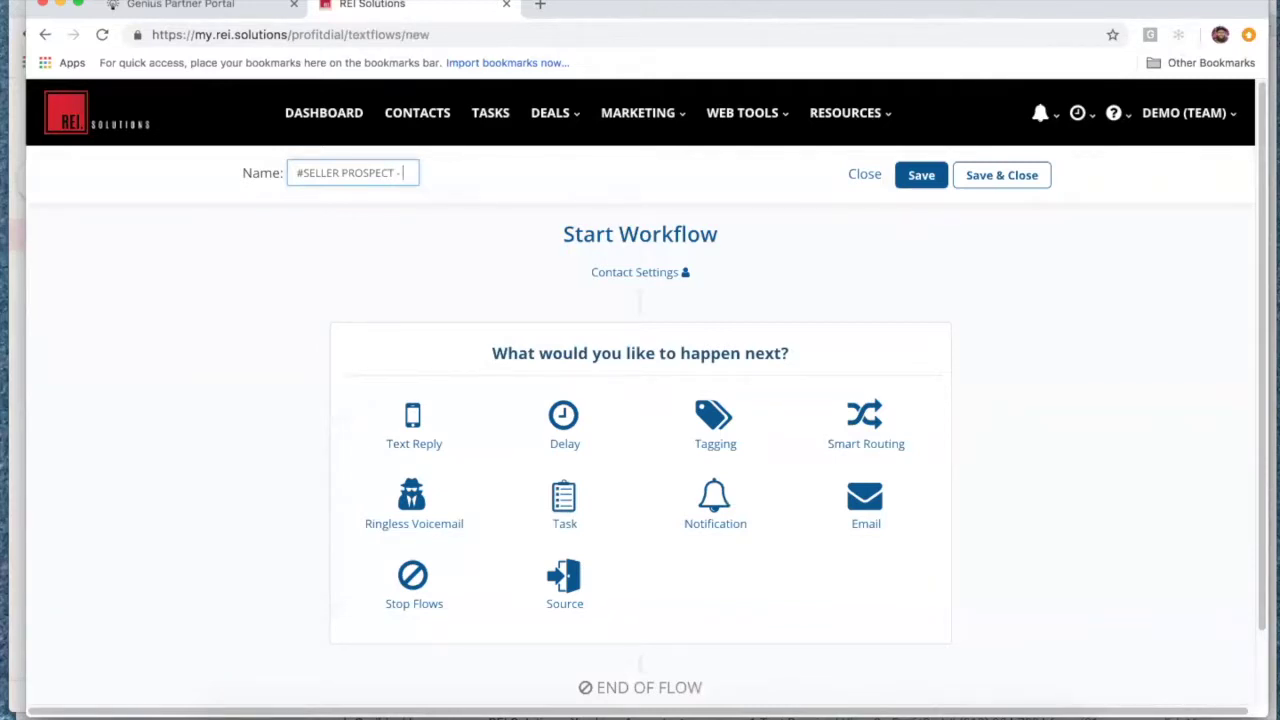
{"action": "type", "text": "Appoin"}
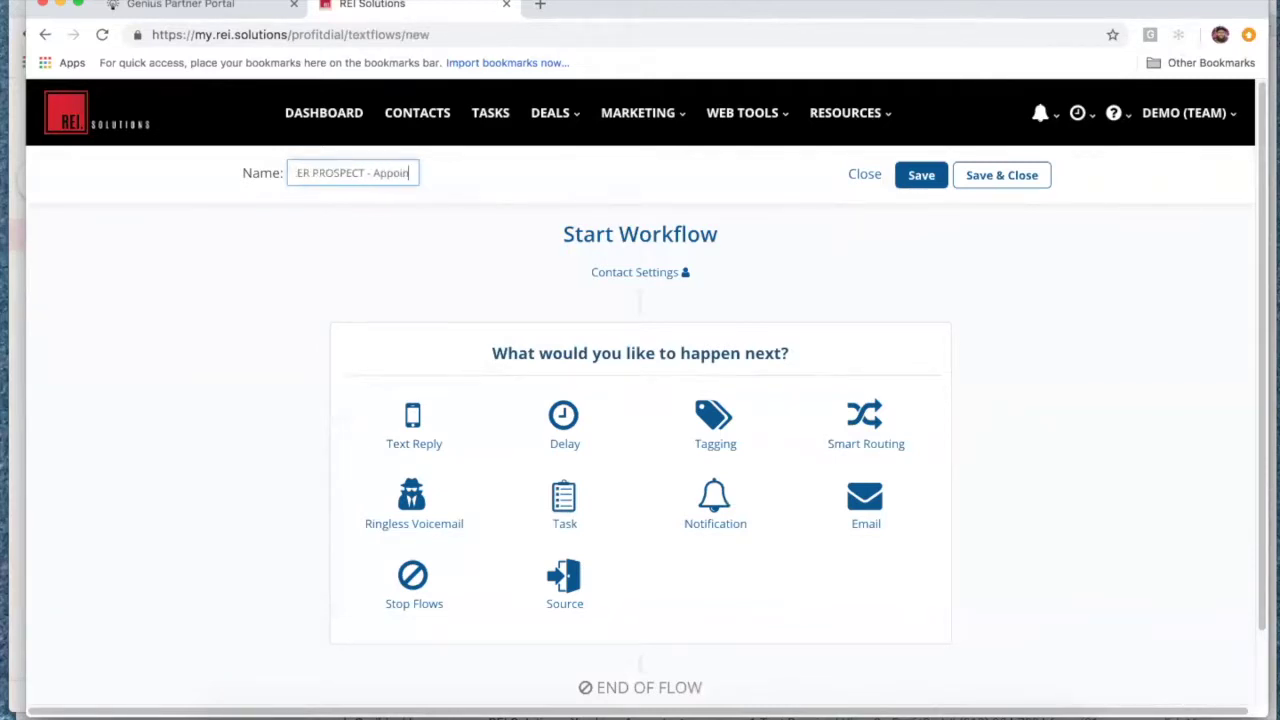
{"action": "type", "text": "tment Plan"}
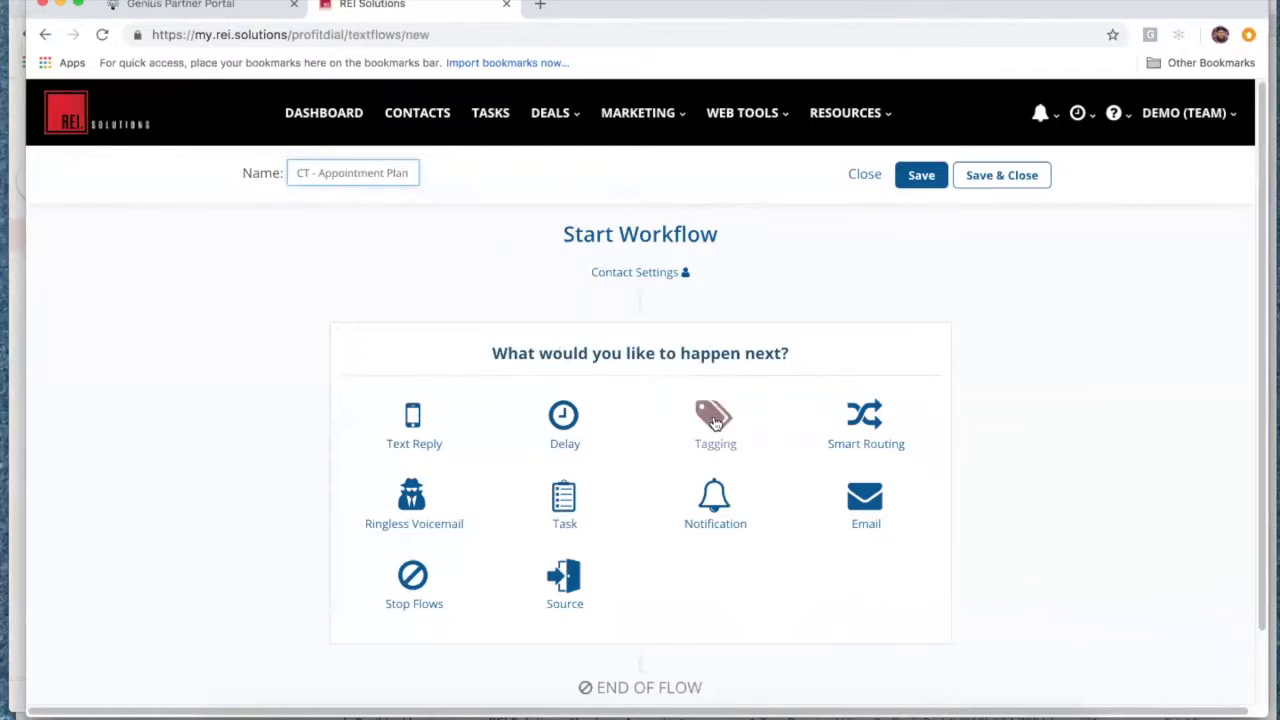
- Add a Tagging step that applies the Hot Prospect tag
{"action": "left_click", "coordinate": [715, 422]}
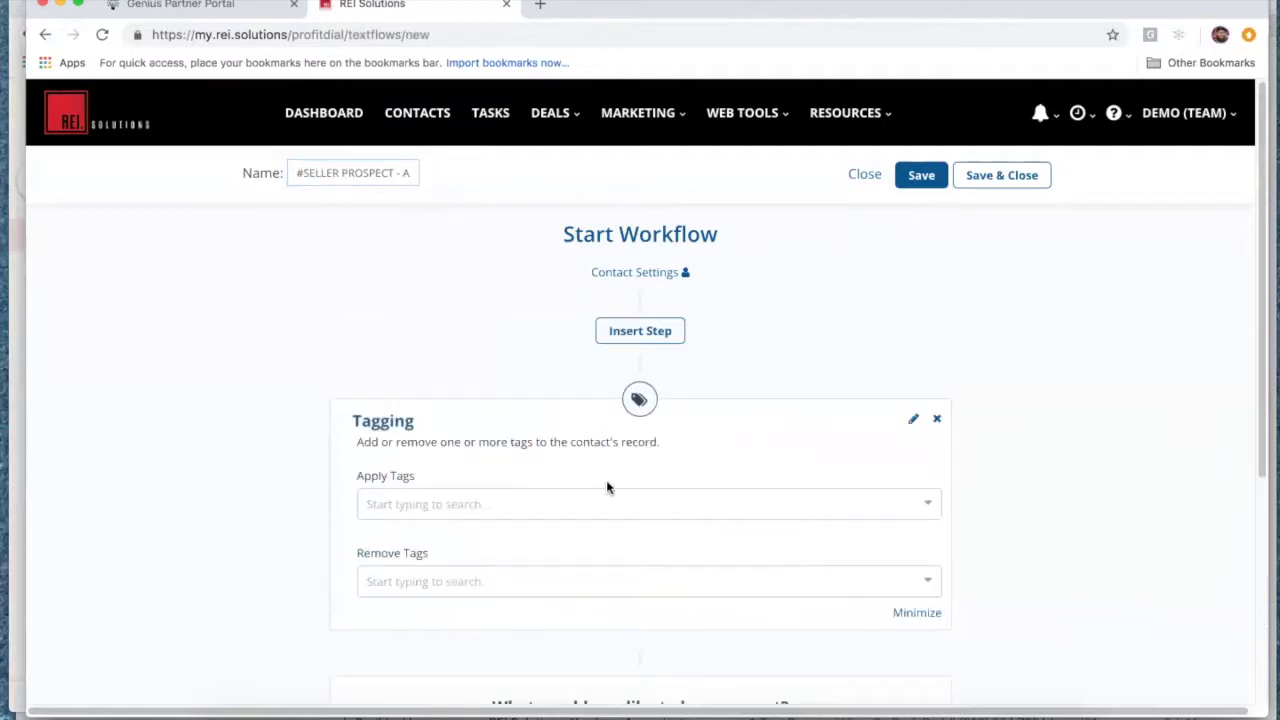
{"action": "left_click", "coordinate": [580, 503]}
{"action": "scroll", "coordinate": [559, 588], "scroll_direction": "down", "scroll_amount": 3}
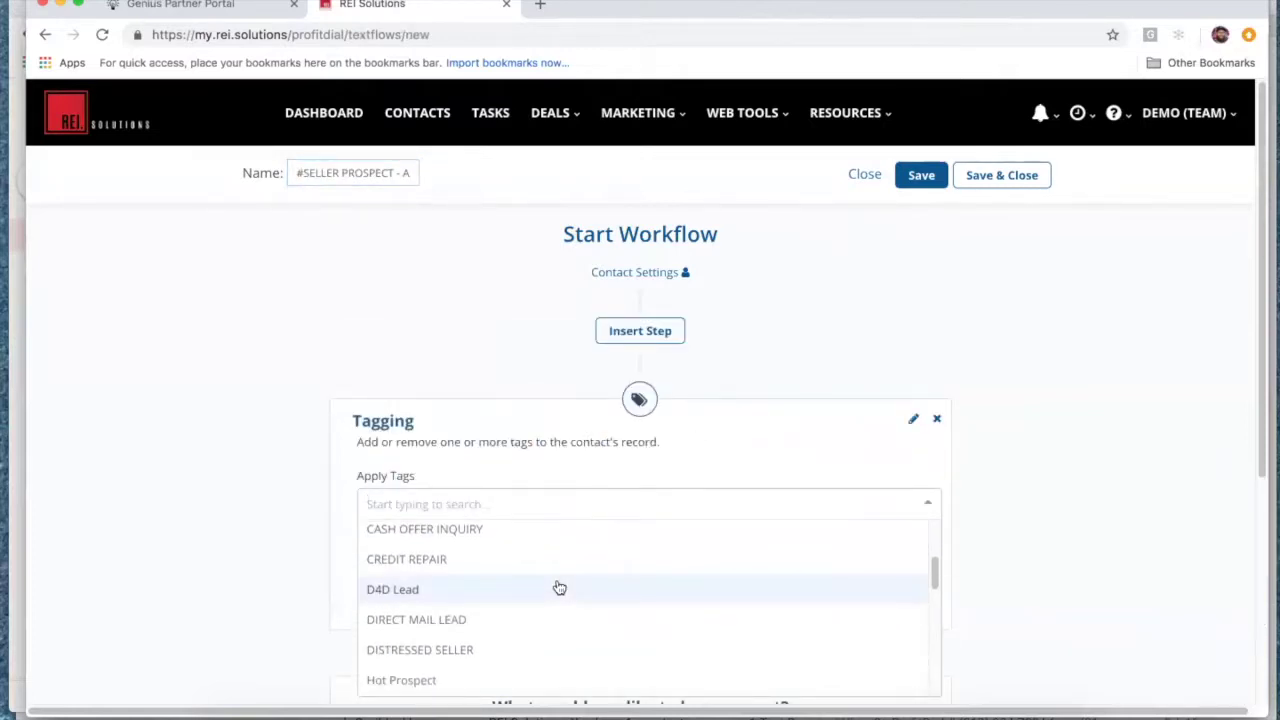
{"action": "scroll", "coordinate": [557, 589], "scroll_direction": "down", "scroll_amount": 2}
{"action": "left_click", "coordinate": [533, 614]}
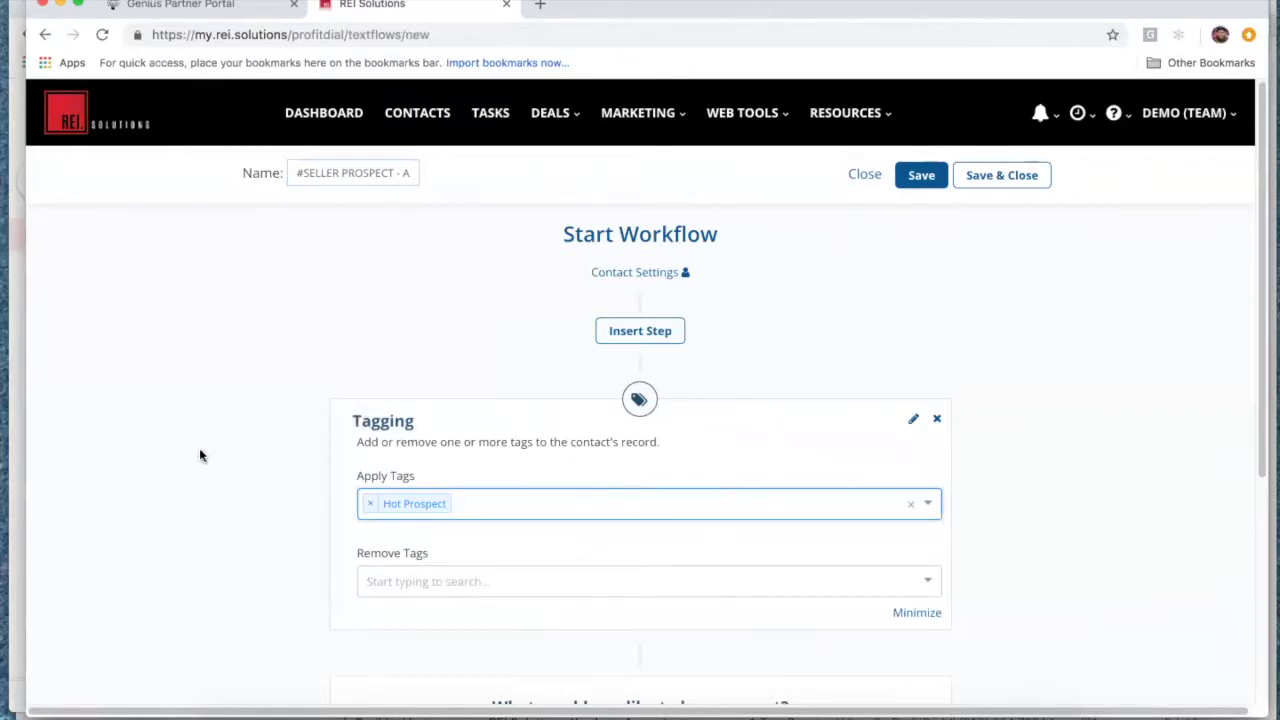
{"action": "scroll", "coordinate": [199, 448], "scroll_direction": "down", "scroll_amount": 5}
- Add a task titled 'Analyze Property for Appointment' with details 'prepare rough offer for appointment'
{"action": "scroll", "coordinate": [279, 545], "scroll_direction": "down", "scroll_amount": 2}
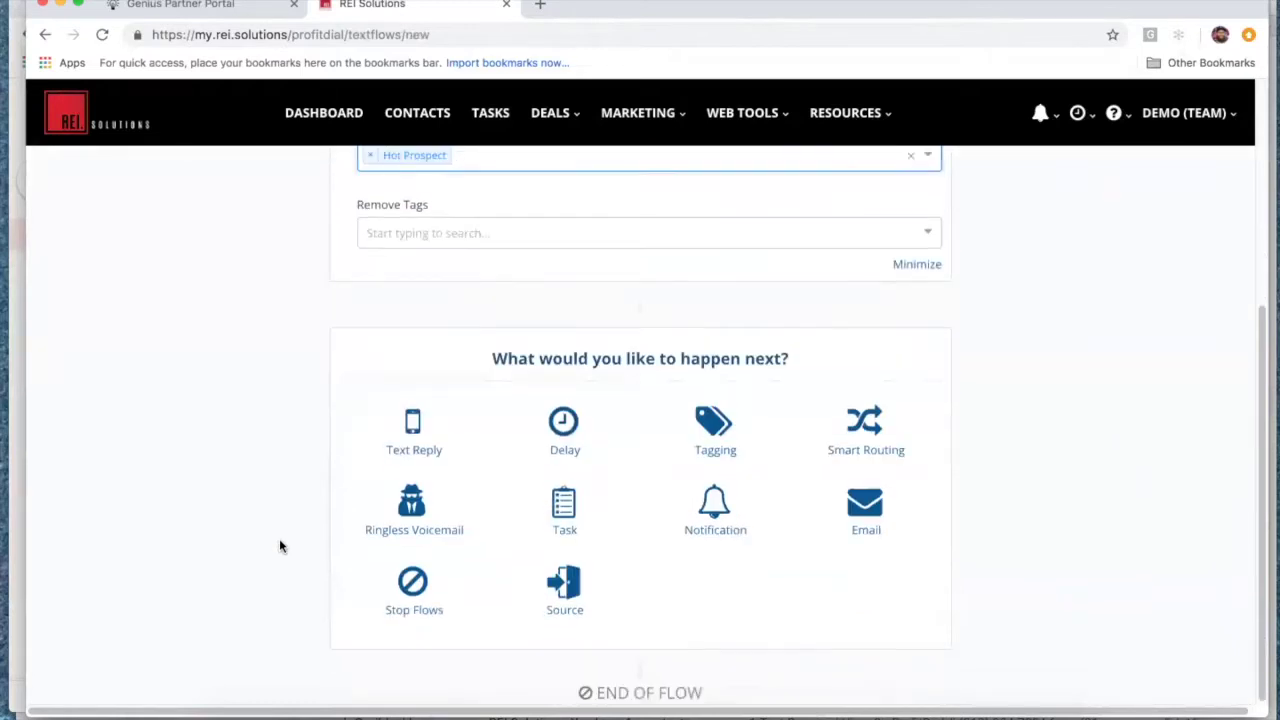
{"action": "scroll", "coordinate": [487, 560], "scroll_direction": "up", "scroll_amount": 1}
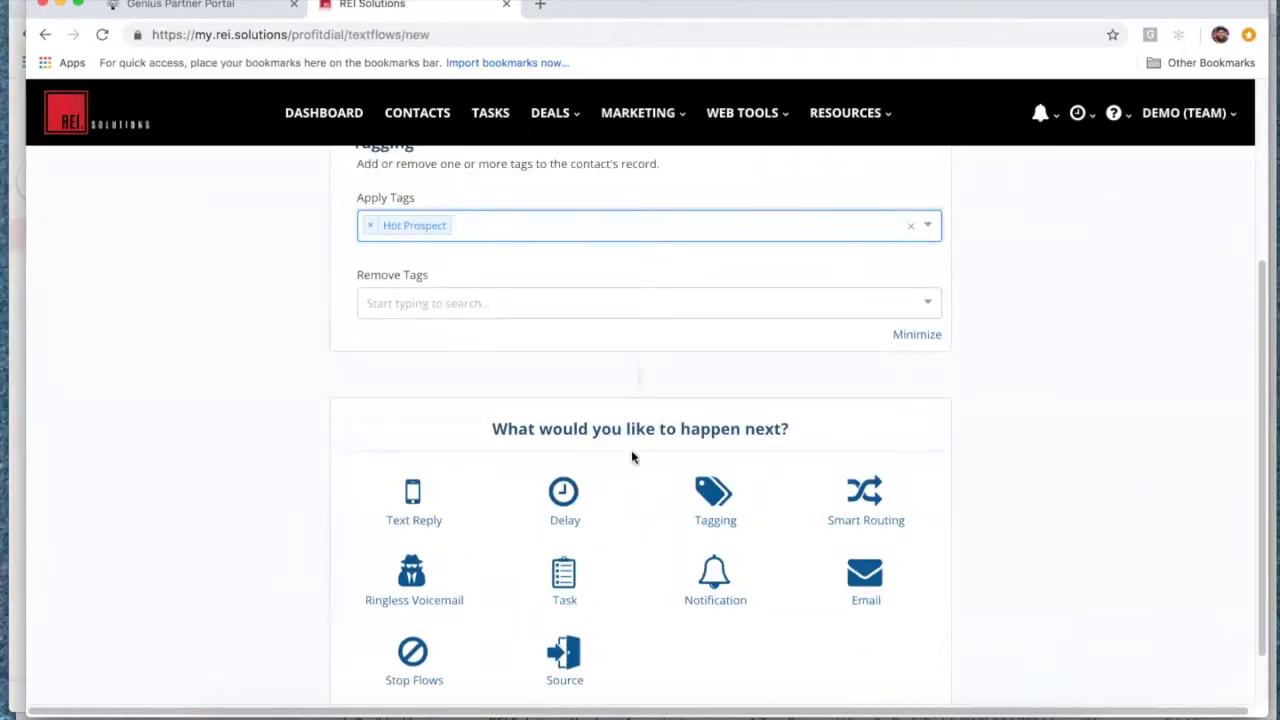
{"action": "left_click", "coordinate": [566, 580]}
{"action": "left_click", "coordinate": [437, 571]}
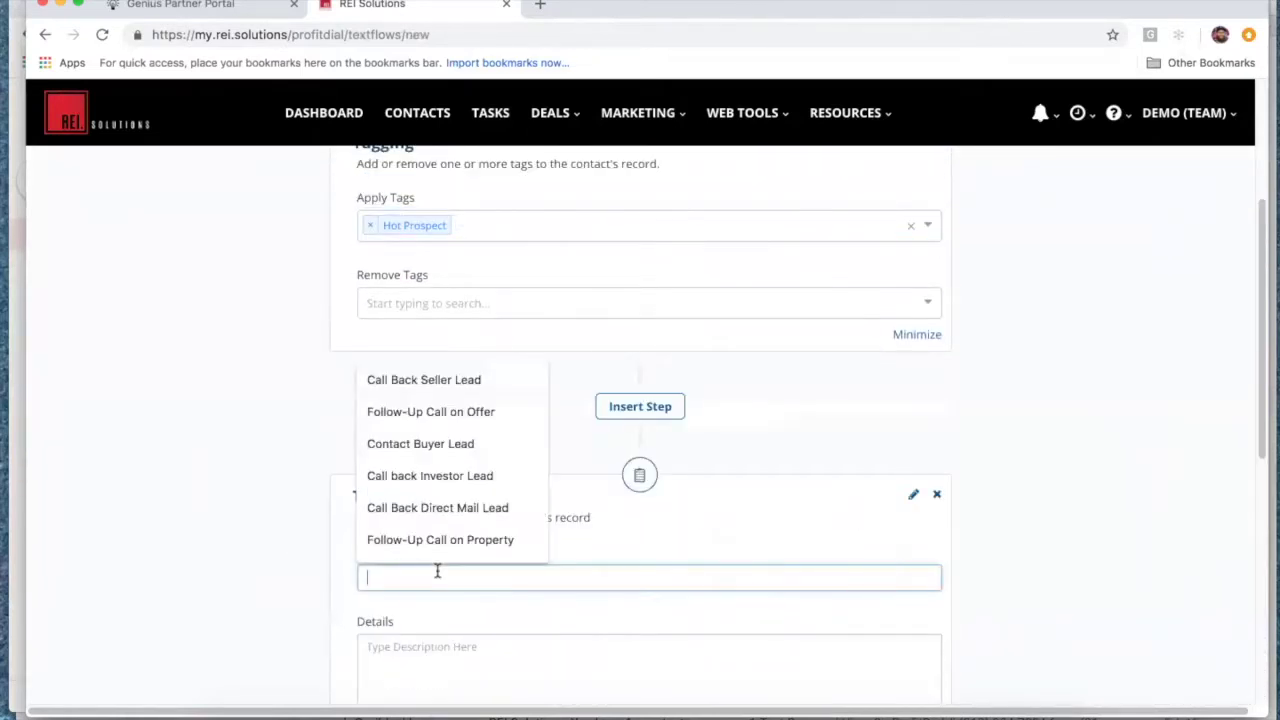
{"action": "type", "text": "Ana"}
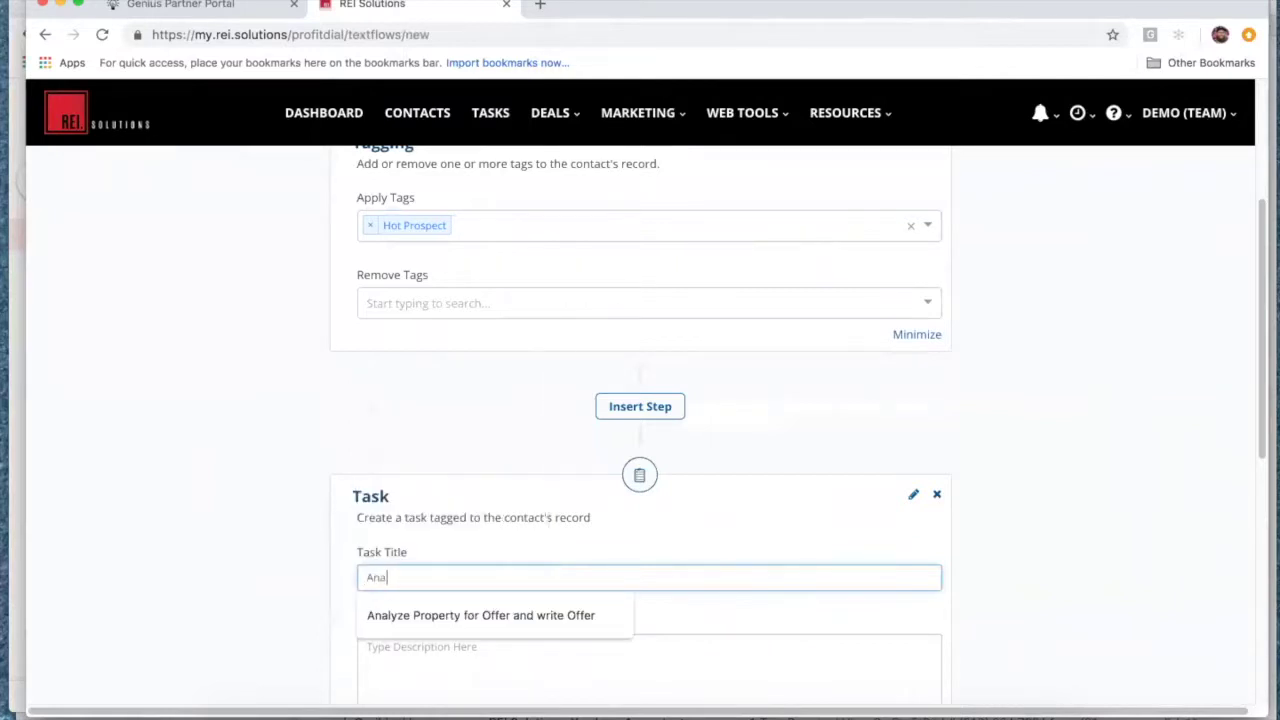
{"action": "left_click", "coordinate": [485, 608]}
{"action": "left_click_drag", "start_coordinate": [473, 580], "coordinate": [677, 574]}
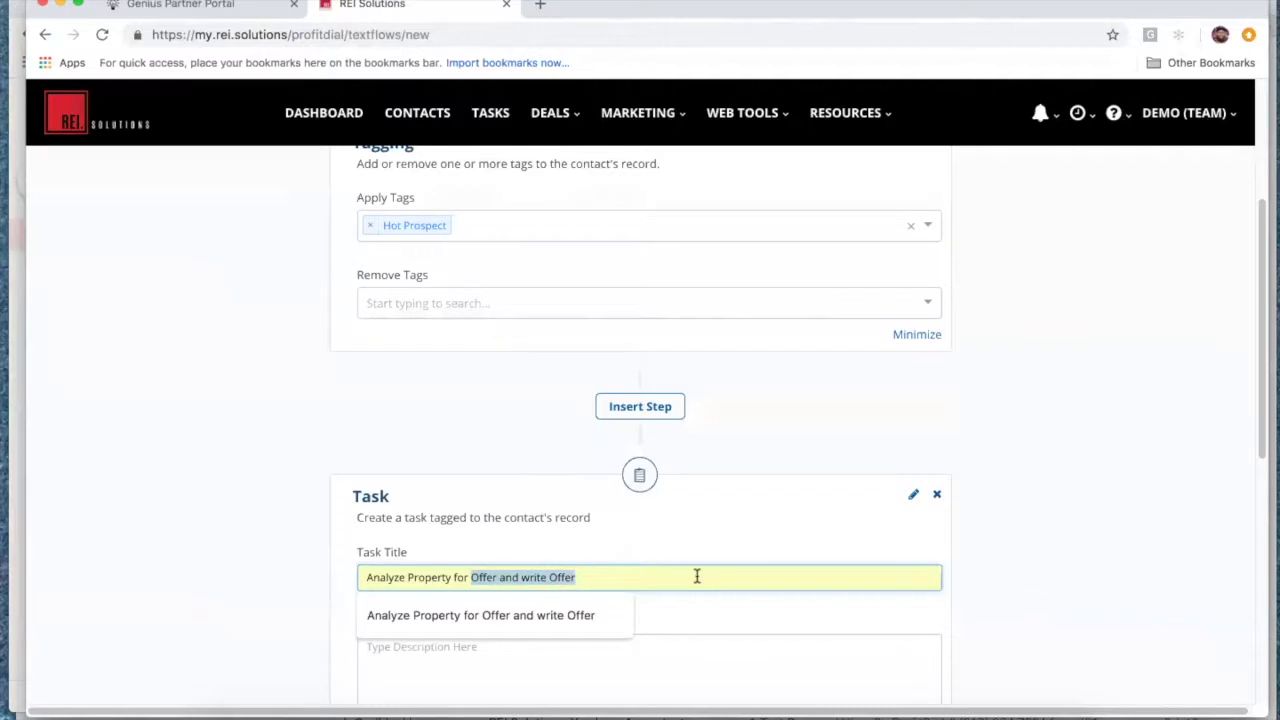
{"action": "type", "text": "Appointm"}
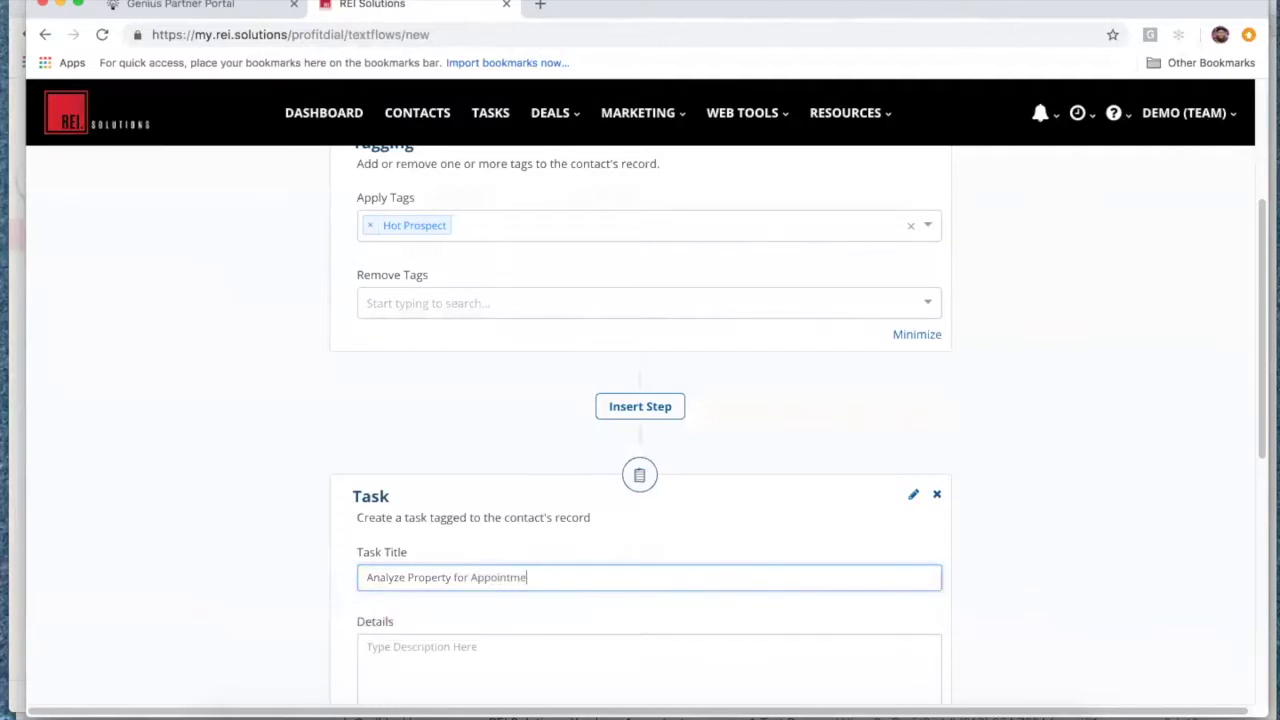
{"action": "left_click", "coordinate": [601, 654]}
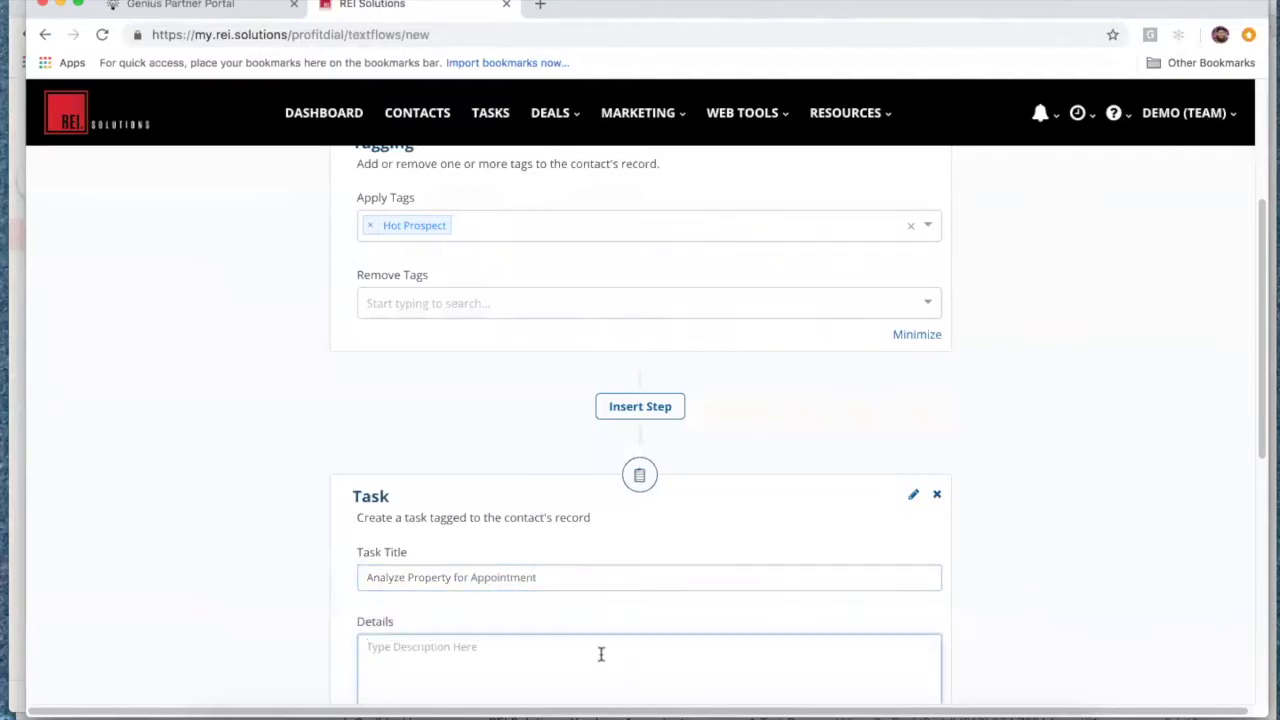
{"action": "type", "text": "prepare rough offer"}
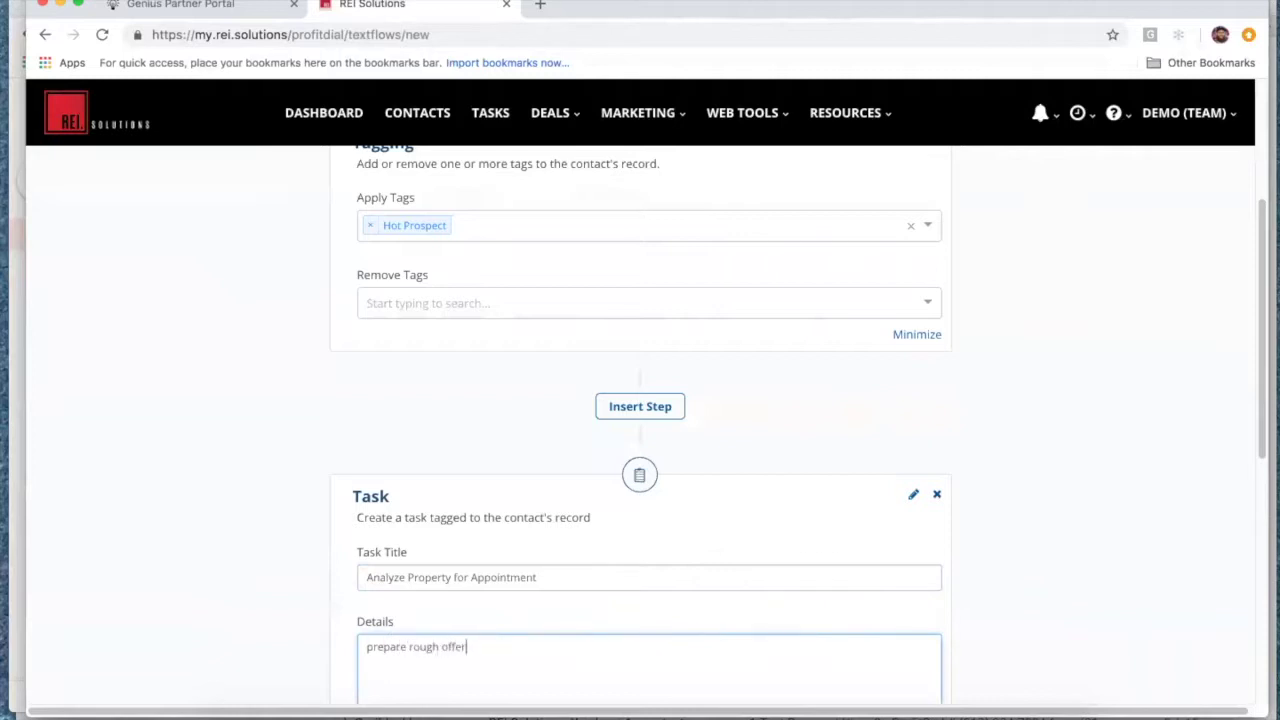
{"action": "type", "text": " for appointment"}
{"action": "scroll", "coordinate": [760, 560], "scroll_direction": "down", "scroll_amount": 3}
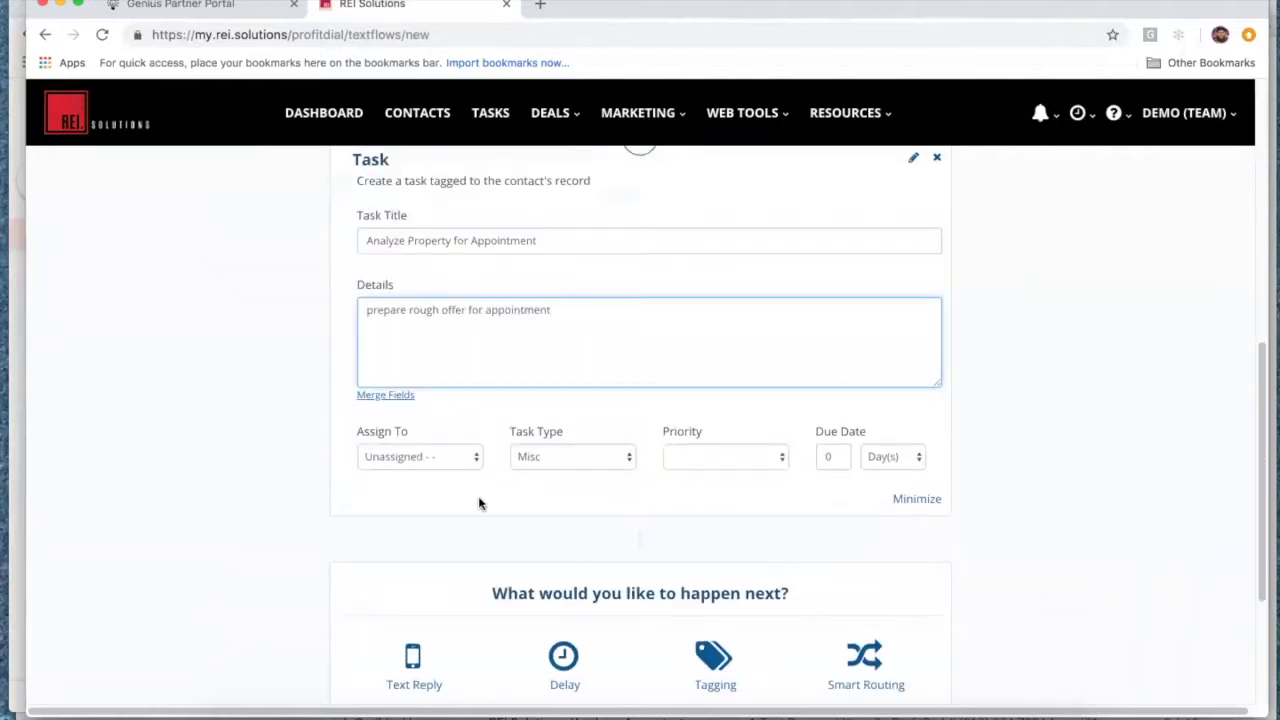
- Assign the task to Sales Associate as a High-priority Letter task
{"action": "left_click", "coordinate": [430, 456]}
{"action": "left_click", "coordinate": [434, 487]}
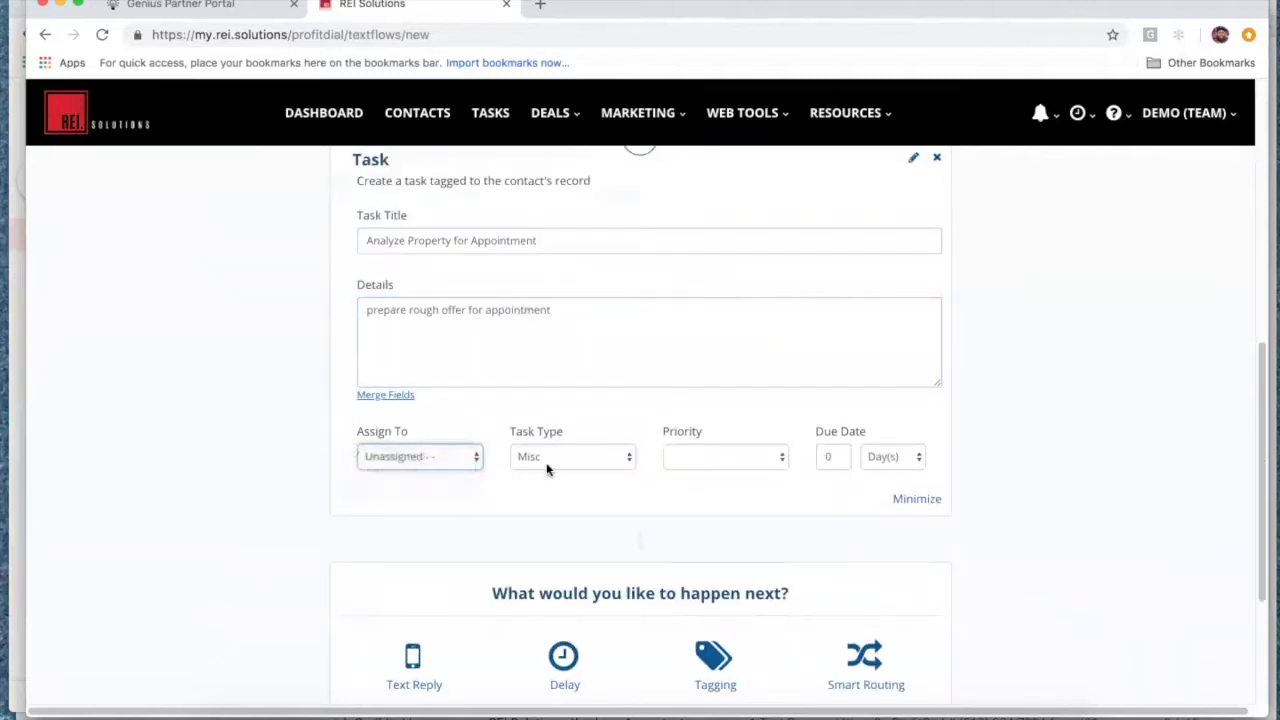
{"action": "left_click", "coordinate": [565, 458]}
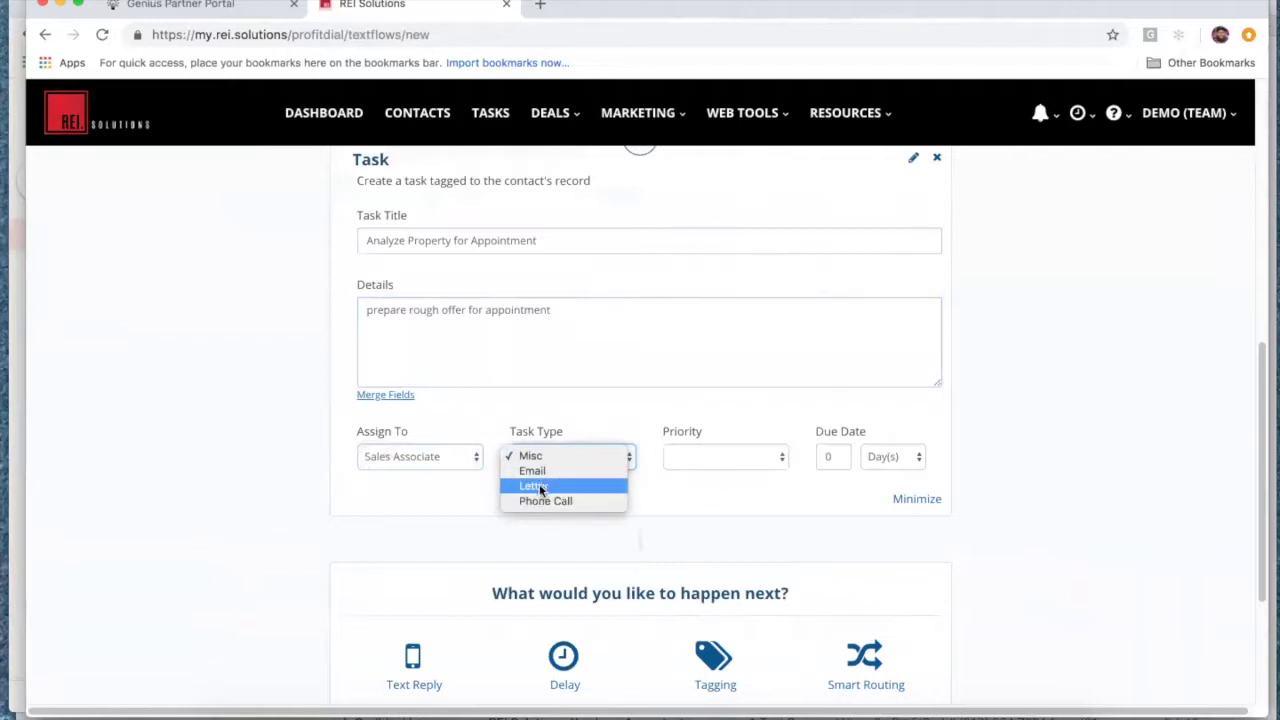
{"action": "left_click", "coordinate": [540, 486]}
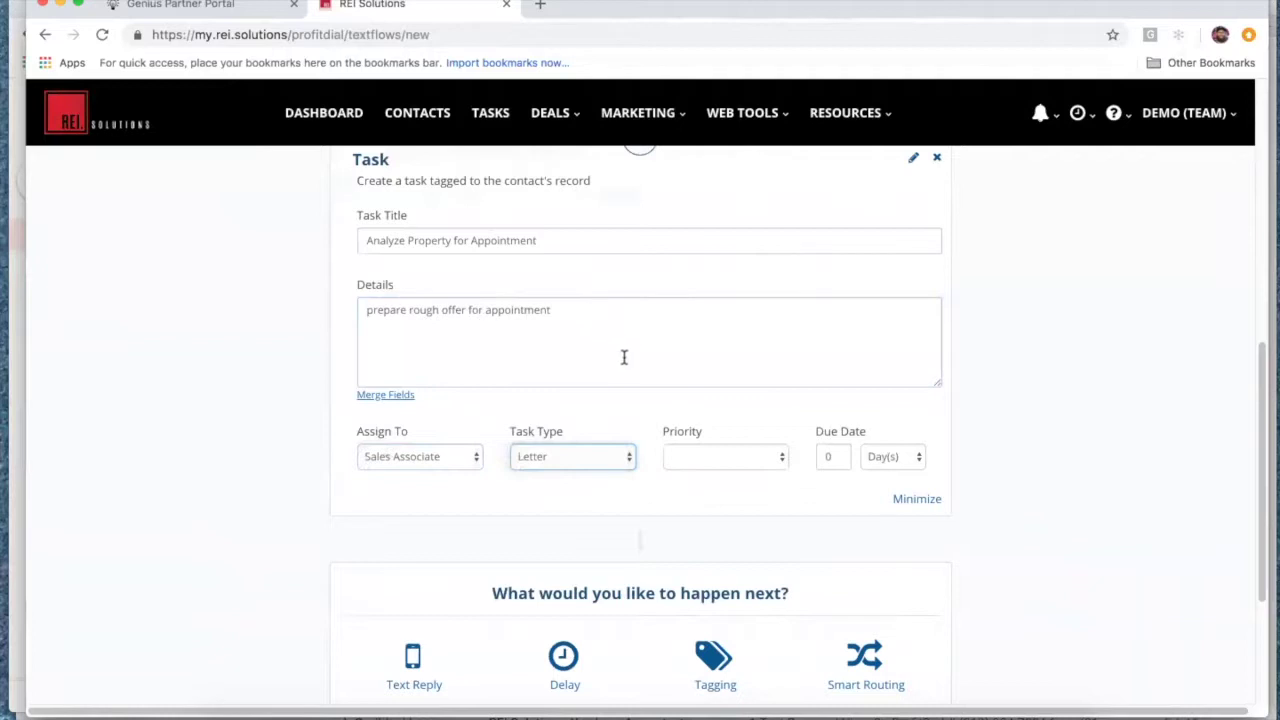
{"action": "left_click", "coordinate": [743, 462]}
{"action": "left_click", "coordinate": [772, 498]}
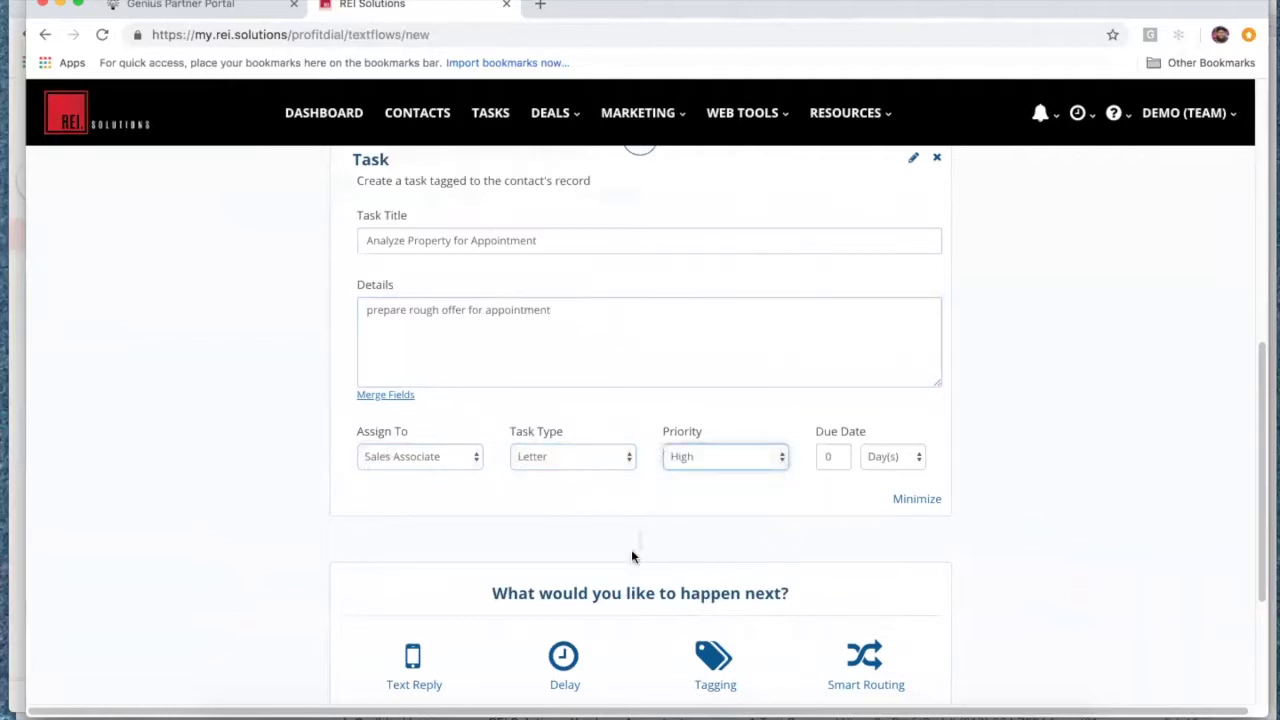
{"action": "scroll", "coordinate": [632, 556], "scroll_direction": "down", "scroll_amount": 3}
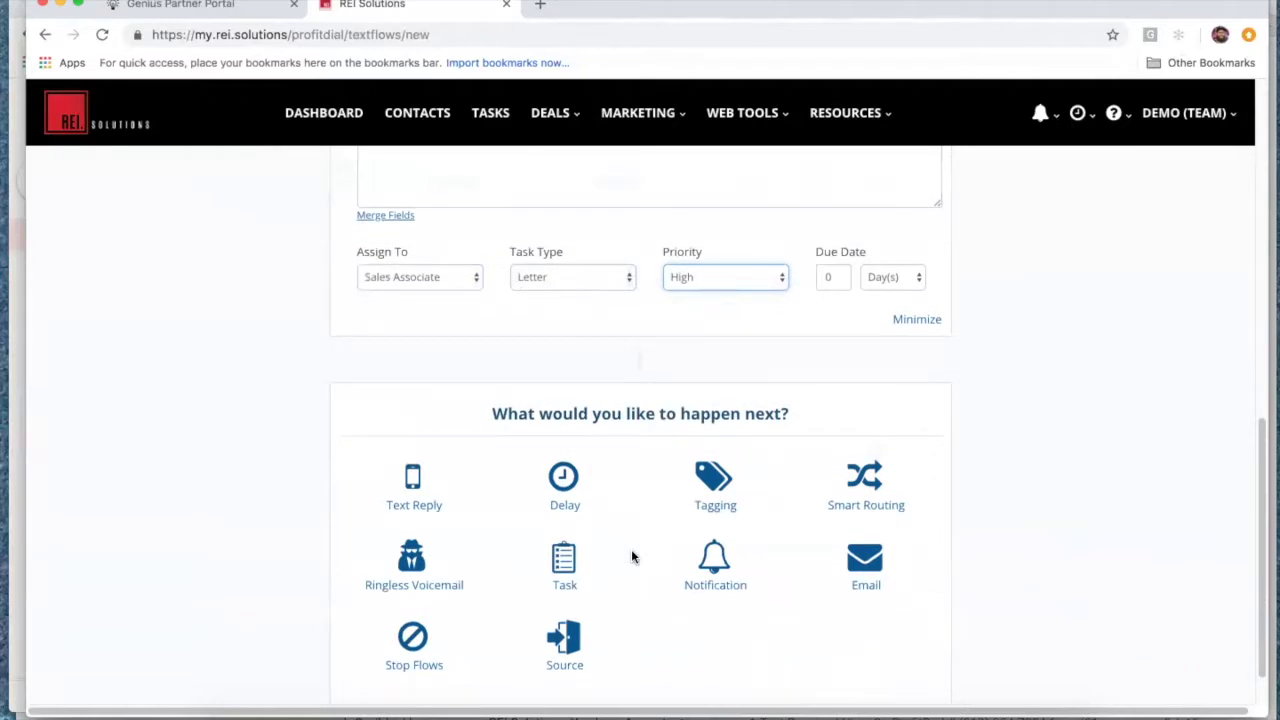
{"action": "scroll", "coordinate": [631, 556], "scroll_direction": "down", "scroll_amount": 1}
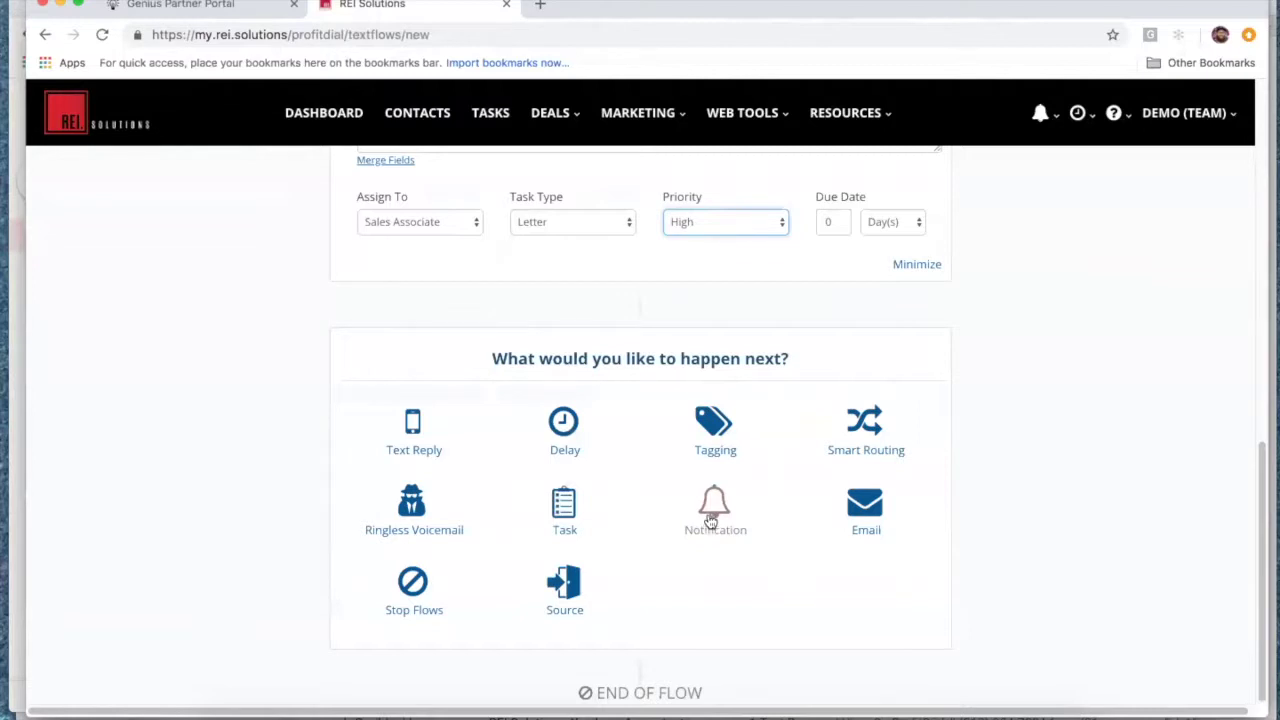
- Add a Notification step reading 'Appointment has been set. check inbox for prep sheets'
{"action": "left_click", "coordinate": [709, 522]}
{"action": "left_click", "coordinate": [585, 530]}
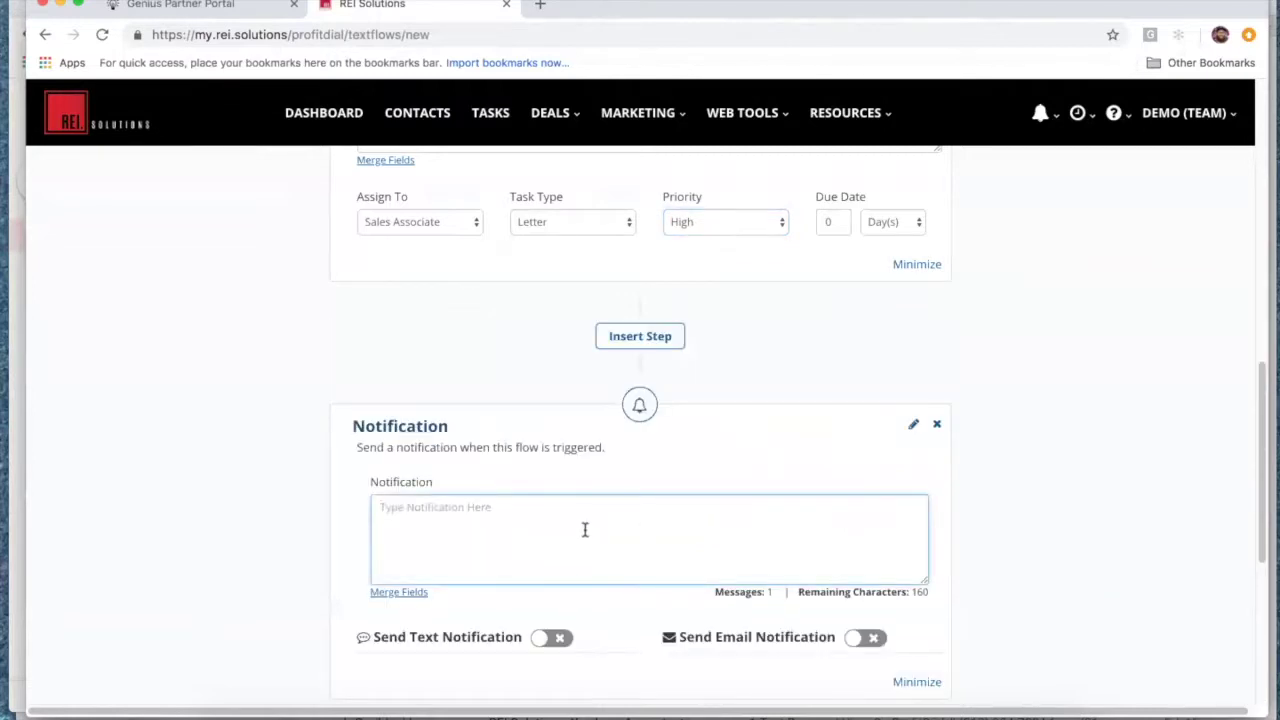
{"action": "type", "text": "Apoint"}
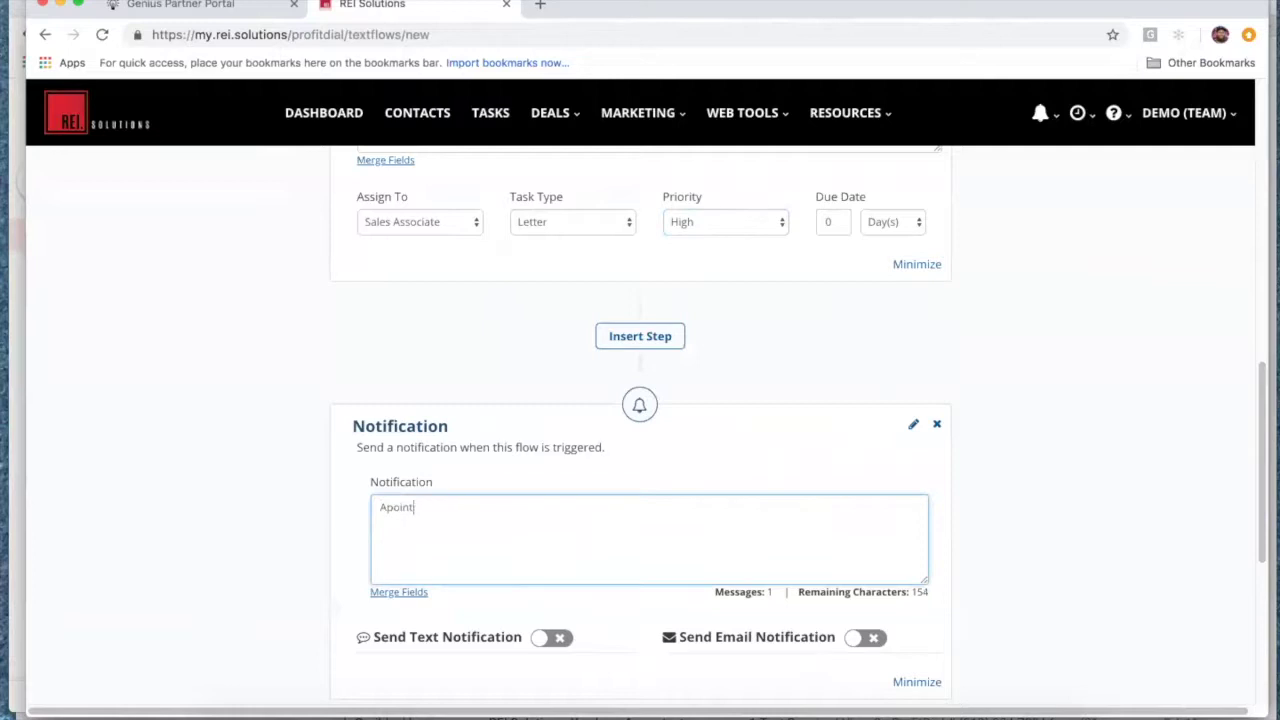
{"action": "key", "text": "BackSpace"}
{"action": "type", "text": "pointment has been set. check inbox for pre"}
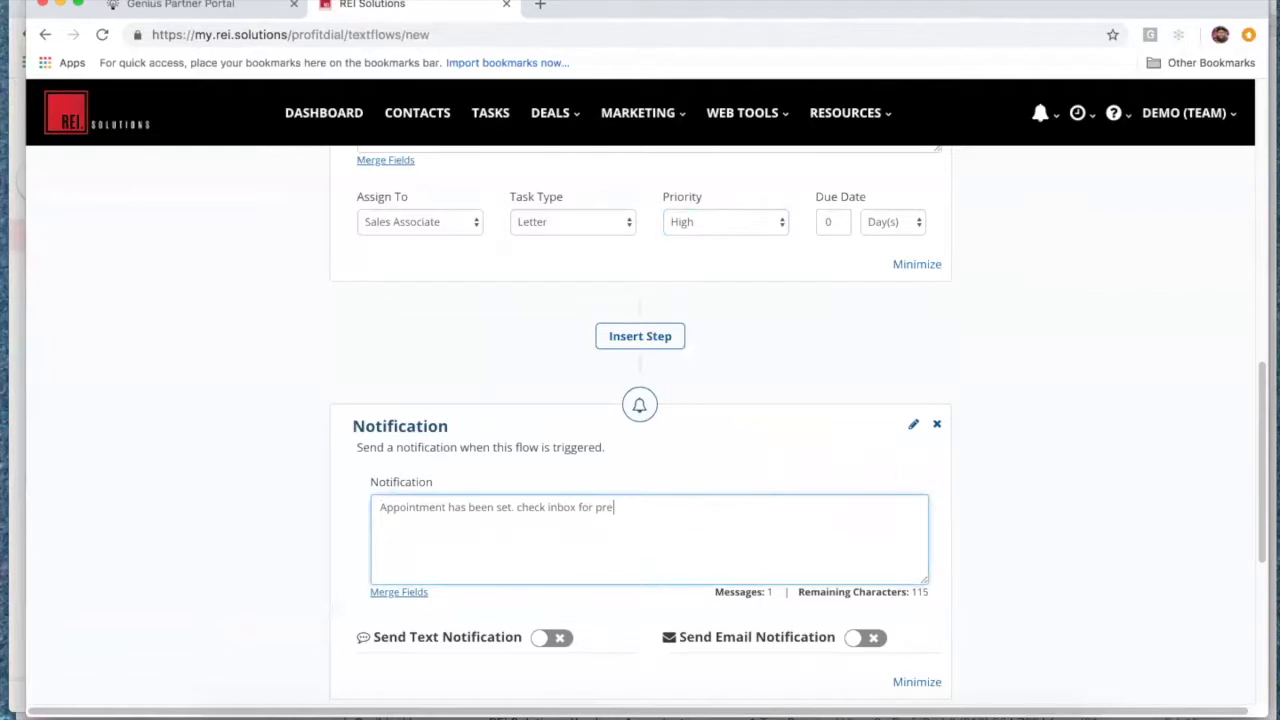
{"action": "type", "text": "p sheets."}
- Turn on Send Text Notification, focus the phone recipient field, and add a Delay step
{"action": "left_click", "coordinate": [550, 638]}
{"action": "scroll", "coordinate": [553, 640], "scroll_direction": "down", "scroll_amount": 3}
{"action": "left_click", "coordinate": [443, 512]}
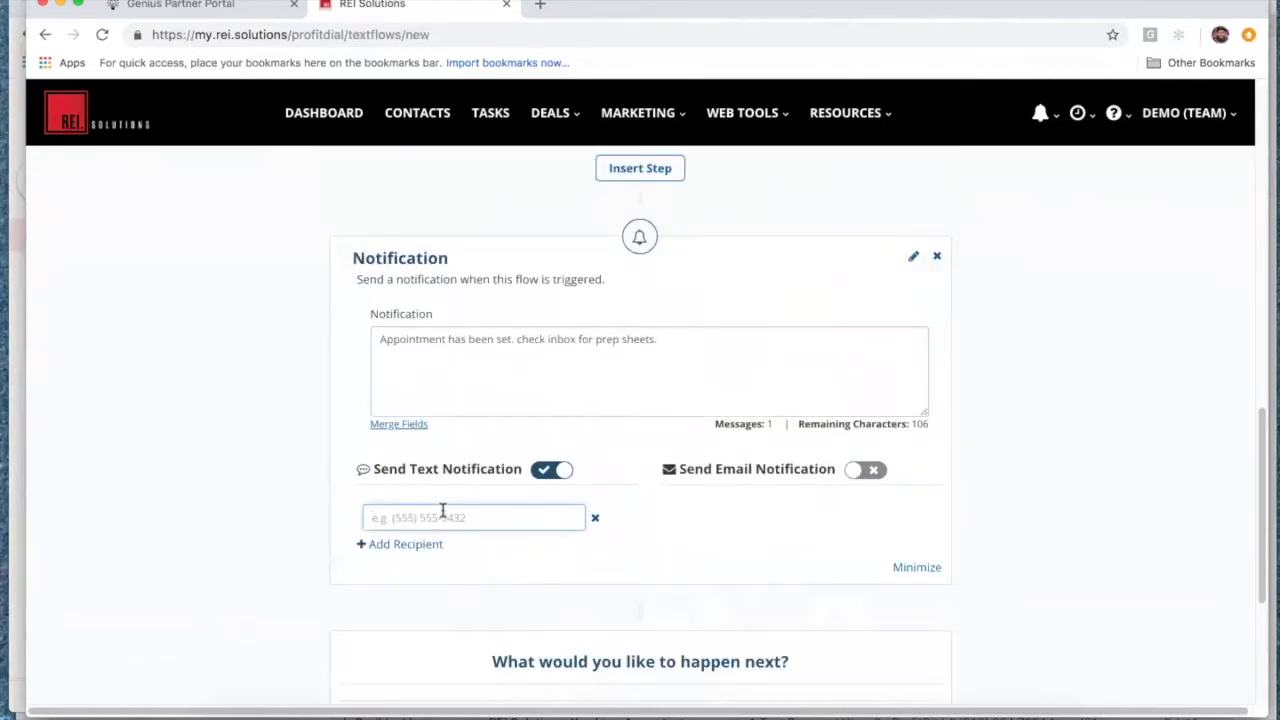
{"action": "scroll", "coordinate": [586, 614], "scroll_direction": "up", "scroll_amount": 1}
{"action": "scroll", "coordinate": [585, 617], "scroll_direction": "down", "scroll_amount": 3}
{"action": "scroll", "coordinate": [585, 617], "scroll_direction": "down", "scroll_amount": 2}
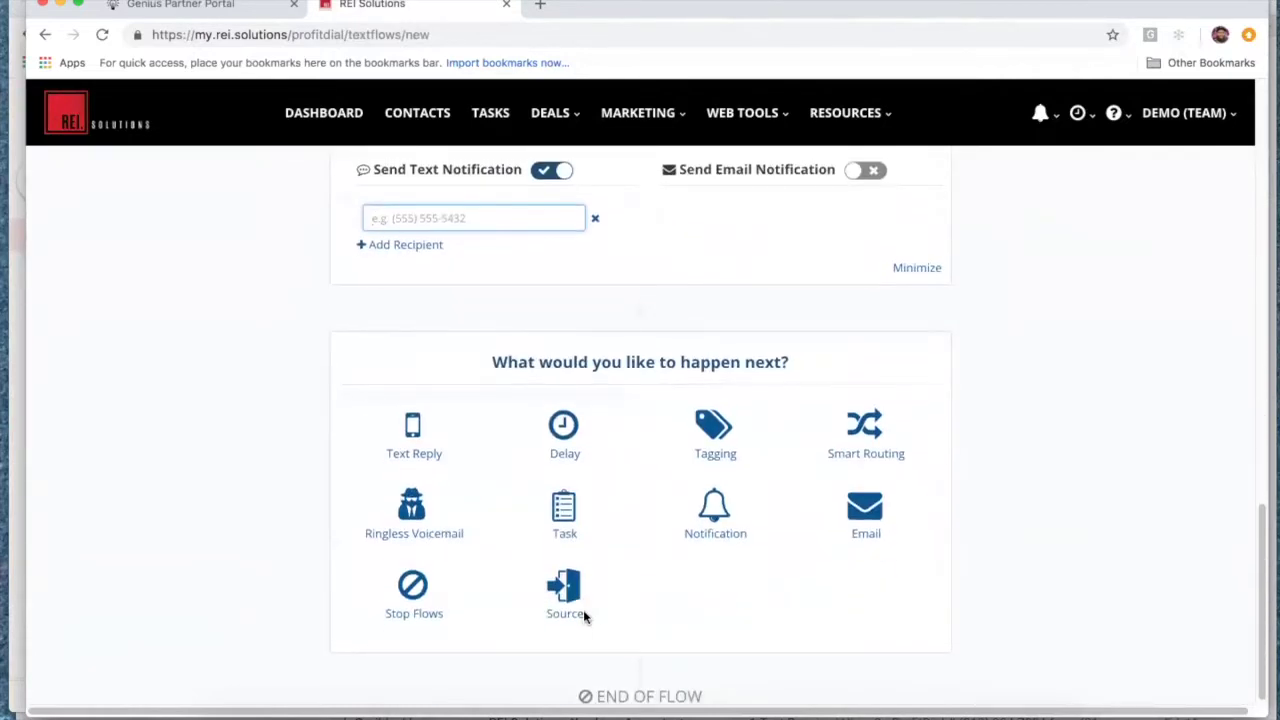
{"action": "left_click", "coordinate": [587, 447]}
{"action": "scroll", "coordinate": [597, 526], "scroll_direction": "down", "scroll_amount": 1}
- Set the delay to wait at least 1 day
{"action": "left_click", "coordinate": [376, 448]}
{"action": "type", "text": "1"}
{"action": "left_click", "coordinate": [497, 592]}
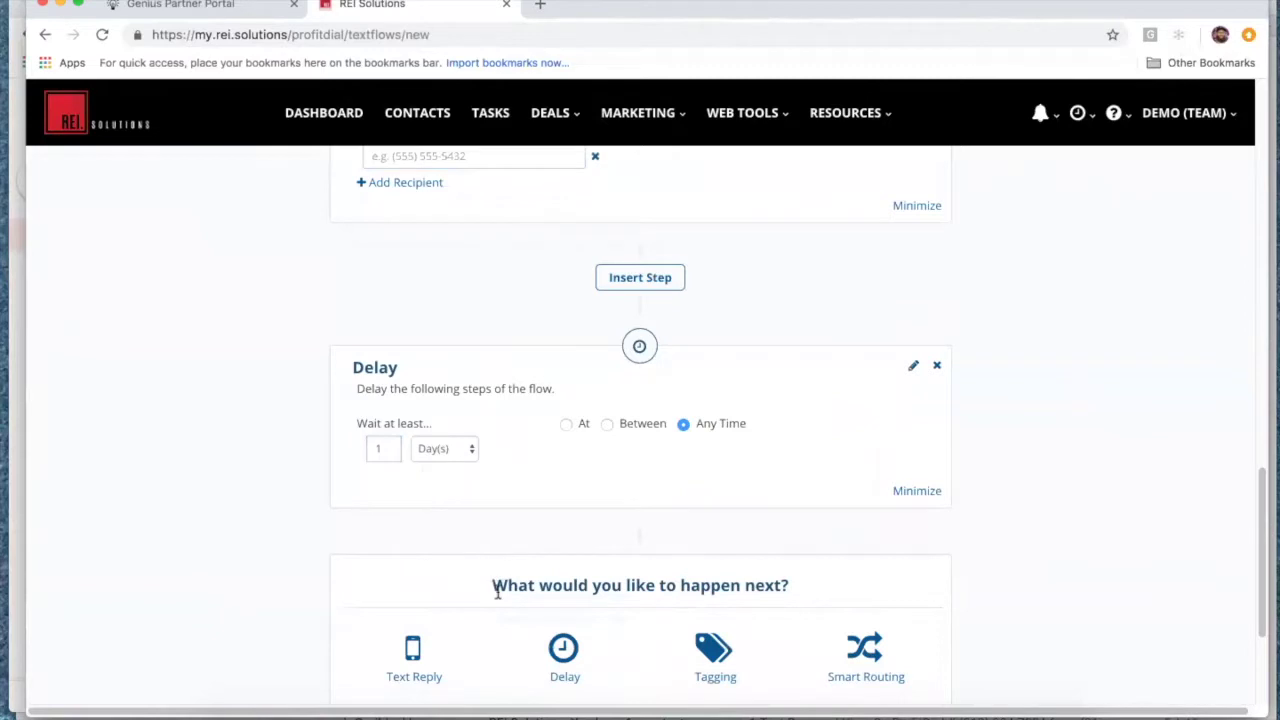
{"action": "scroll", "coordinate": [497, 592], "scroll_direction": "down", "scroll_amount": 3}
- Add a 'run appointment' task with Full Name and First Available Phone merge fields in its details
{"action": "left_click", "coordinate": [560, 556]}
{"action": "left_click", "coordinate": [453, 560]}
{"action": "type", "text": "run appointment"}
{"action": "scroll", "coordinate": [560, 612], "scroll_direction": "down", "scroll_amount": 3}
{"action": "left_click", "coordinate": [411, 397]}
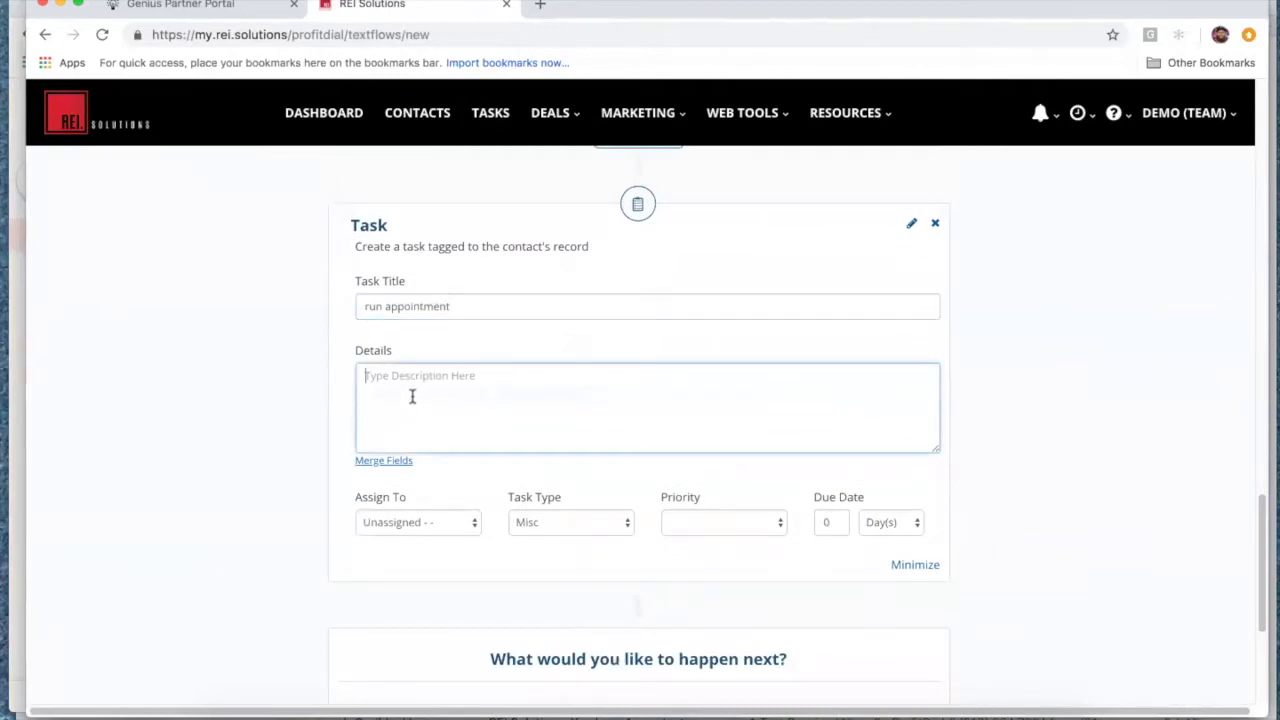
{"action": "left_click", "coordinate": [394, 462]}
{"action": "left_click", "coordinate": [600, 231]}
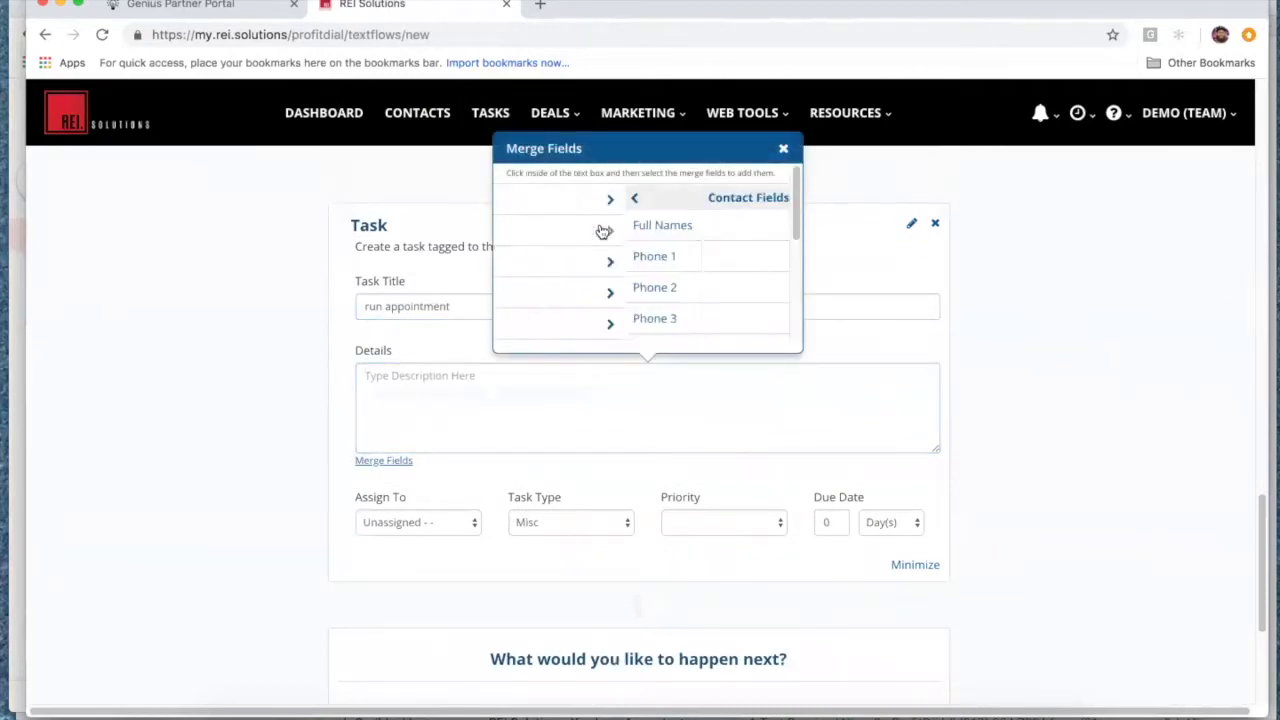
{"action": "left_click", "coordinate": [551, 230]}
{"action": "key", "text": "Return"}
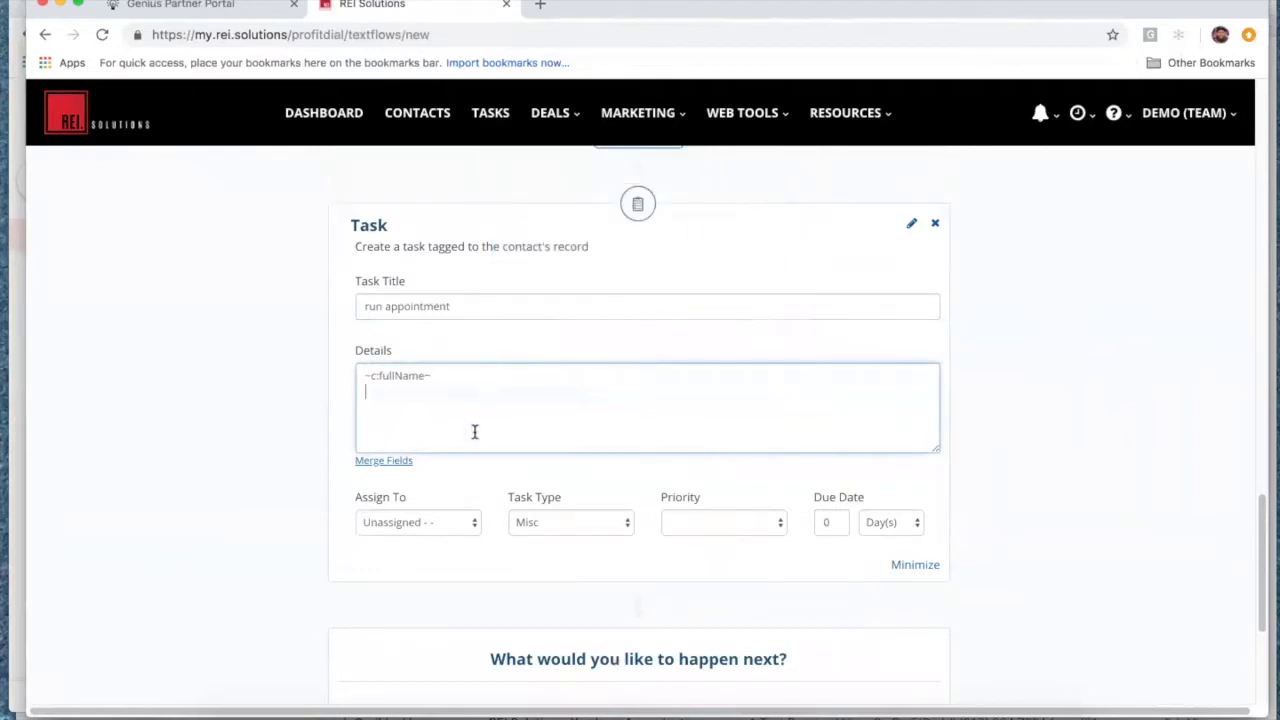
{"action": "left_click", "coordinate": [389, 461]}
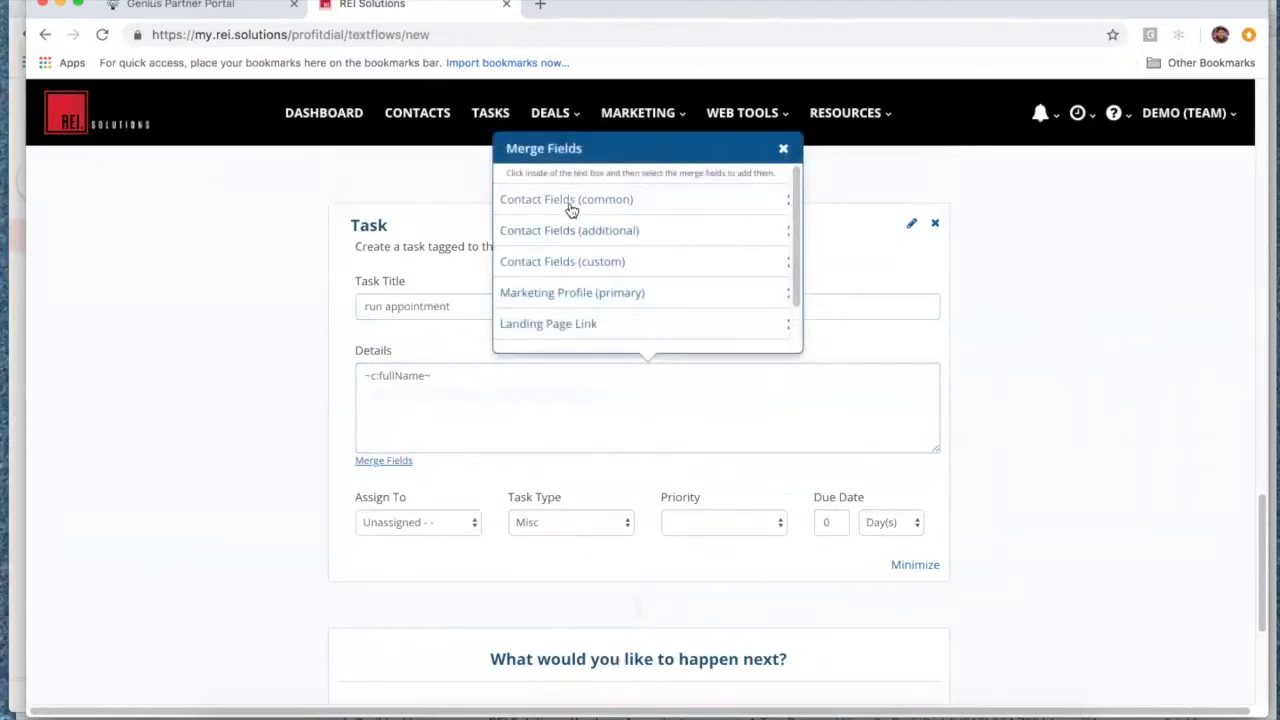
{"action": "left_click", "coordinate": [567, 203]}
{"action": "left_click", "coordinate": [549, 319]}
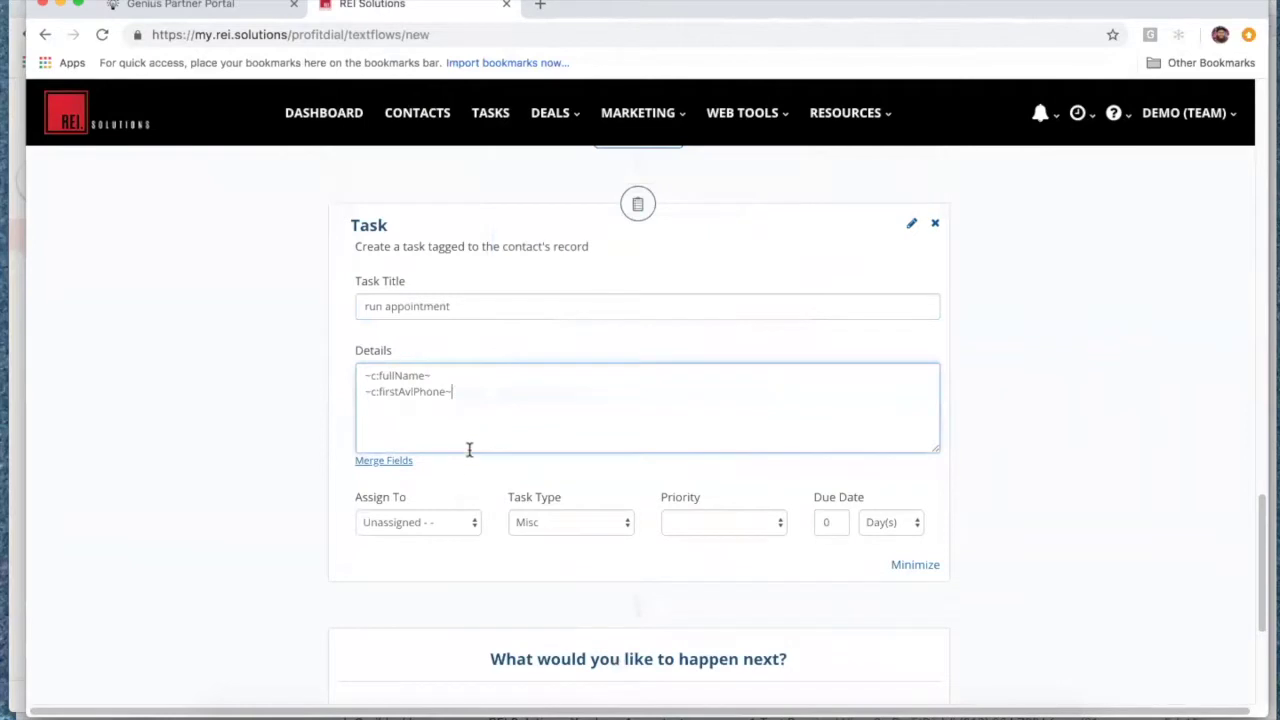
- Assign the task to Sales Associate with type Misc and High priority
{"action": "left_click", "coordinate": [443, 522]}
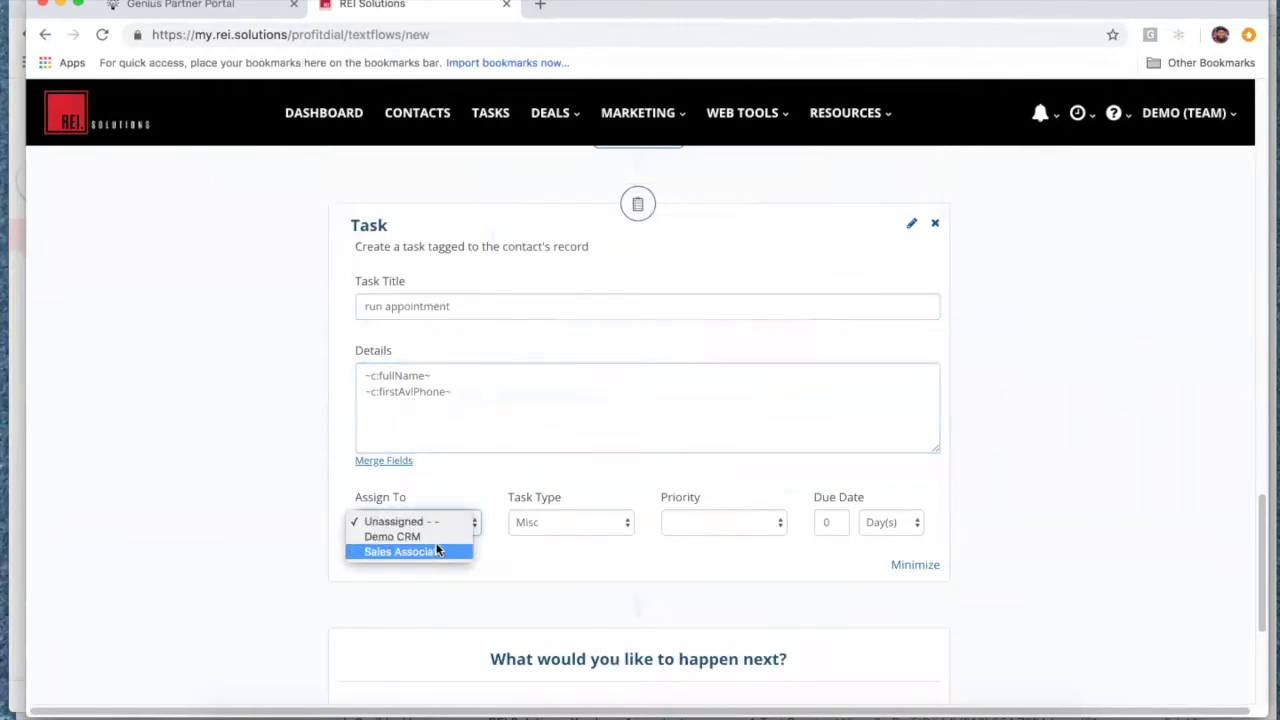
{"action": "left_click", "coordinate": [437, 552]}
{"action": "left_click", "coordinate": [603, 520]}
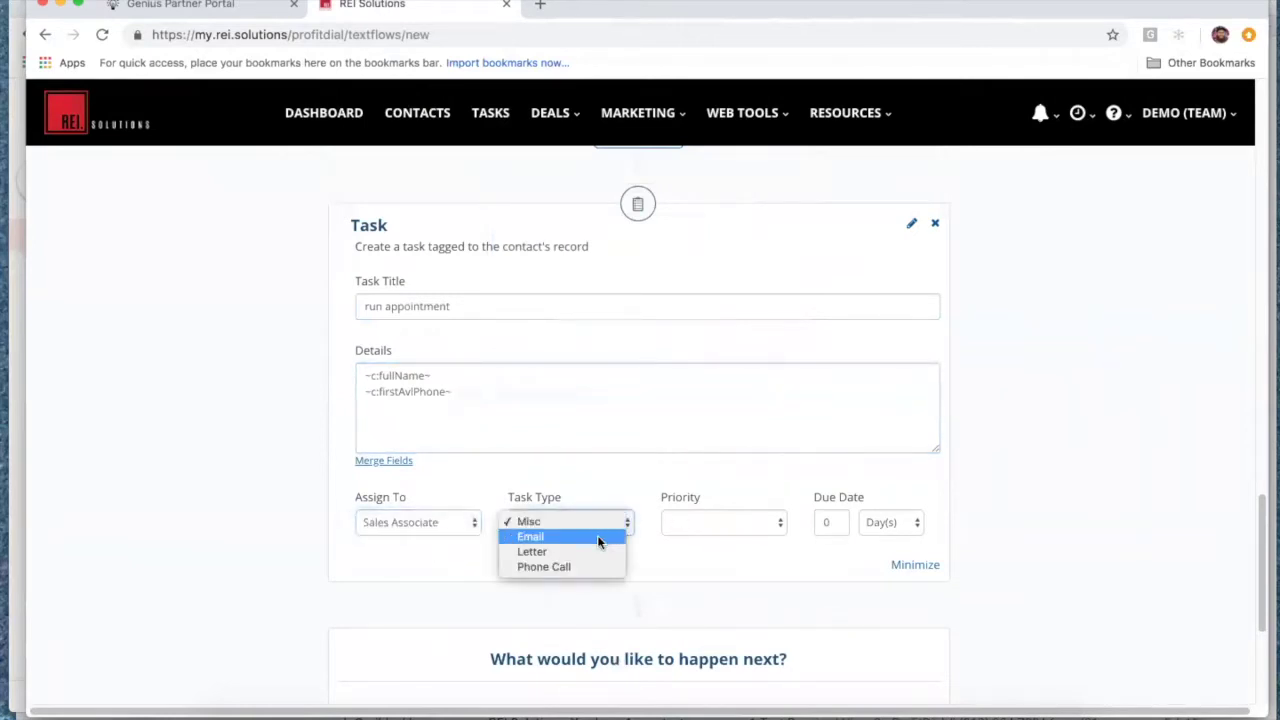
{"action": "left_click", "coordinate": [581, 522]}
{"action": "left_click", "coordinate": [716, 520]}
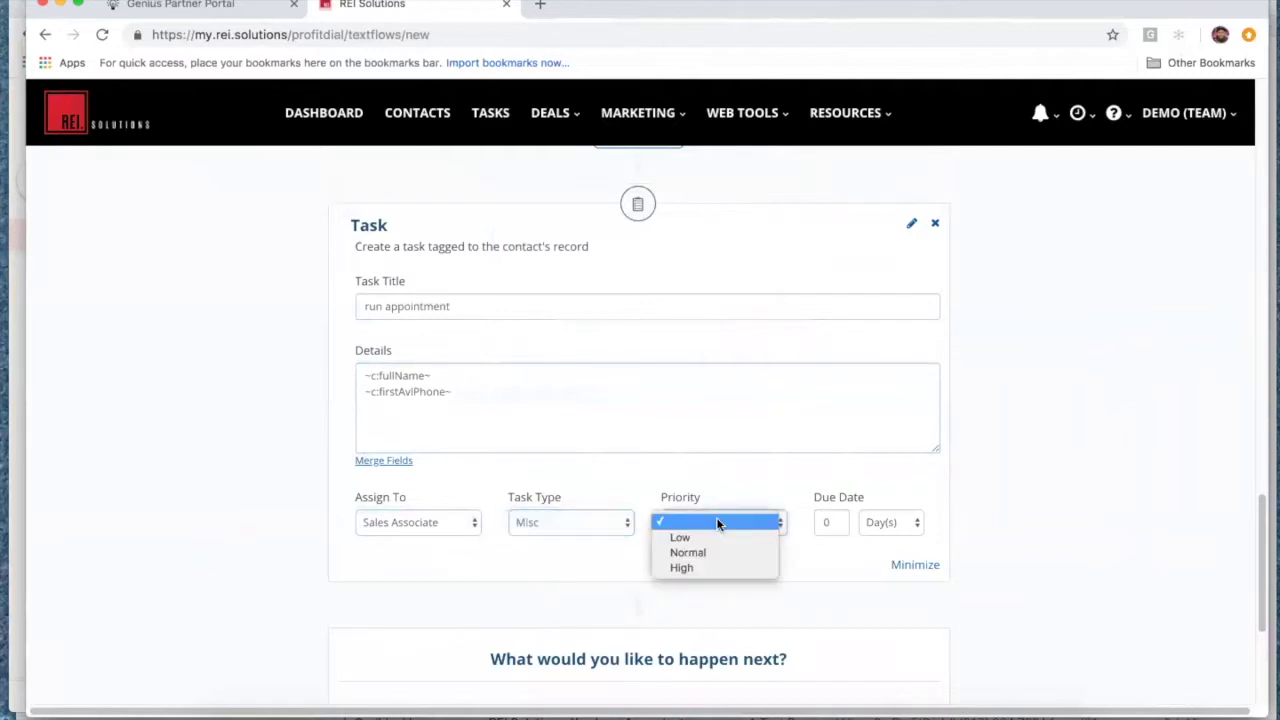
{"action": "left_click", "coordinate": [716, 567]}
{"action": "scroll", "coordinate": [680, 620], "scroll_direction": "down", "scroll_amount": 5}
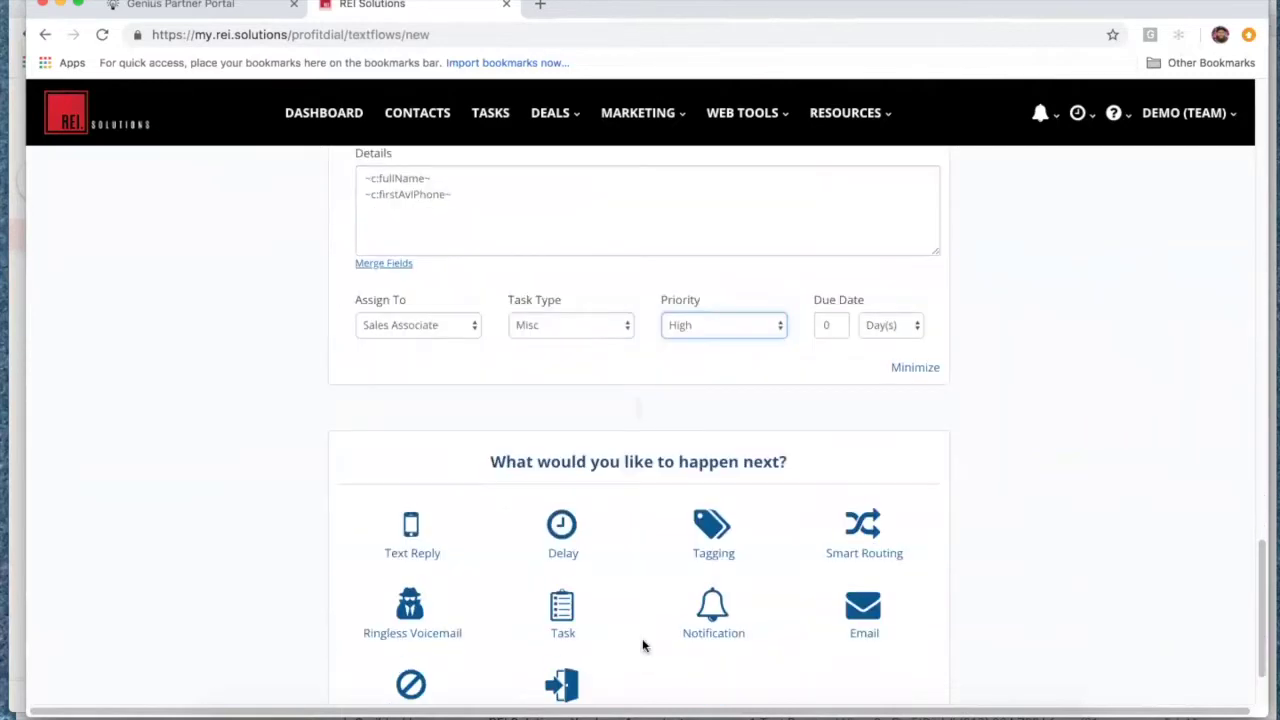
- Add another delay followed by a 'Follow-Up Call on Offer' task
{"action": "left_click", "coordinate": [376, 610]}
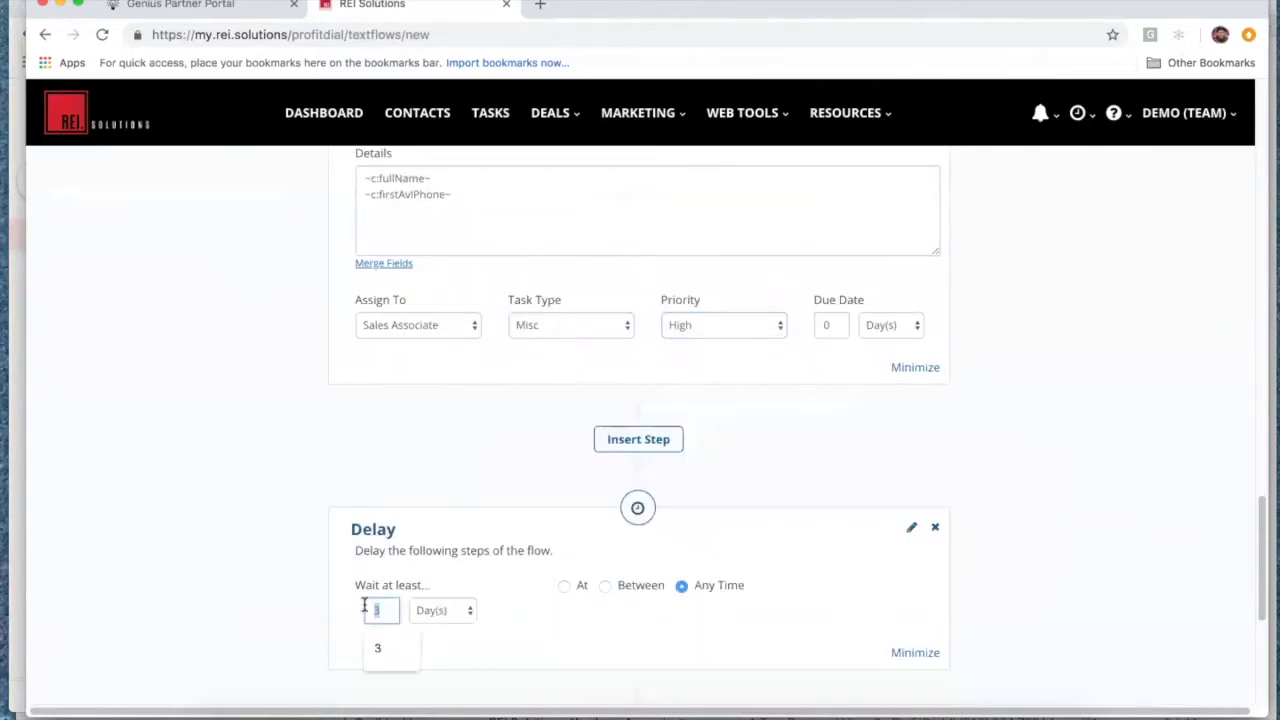
{"action": "left_click", "coordinate": [278, 606]}
{"action": "scroll", "coordinate": [330, 600], "scroll_direction": "down", "scroll_amount": 4}
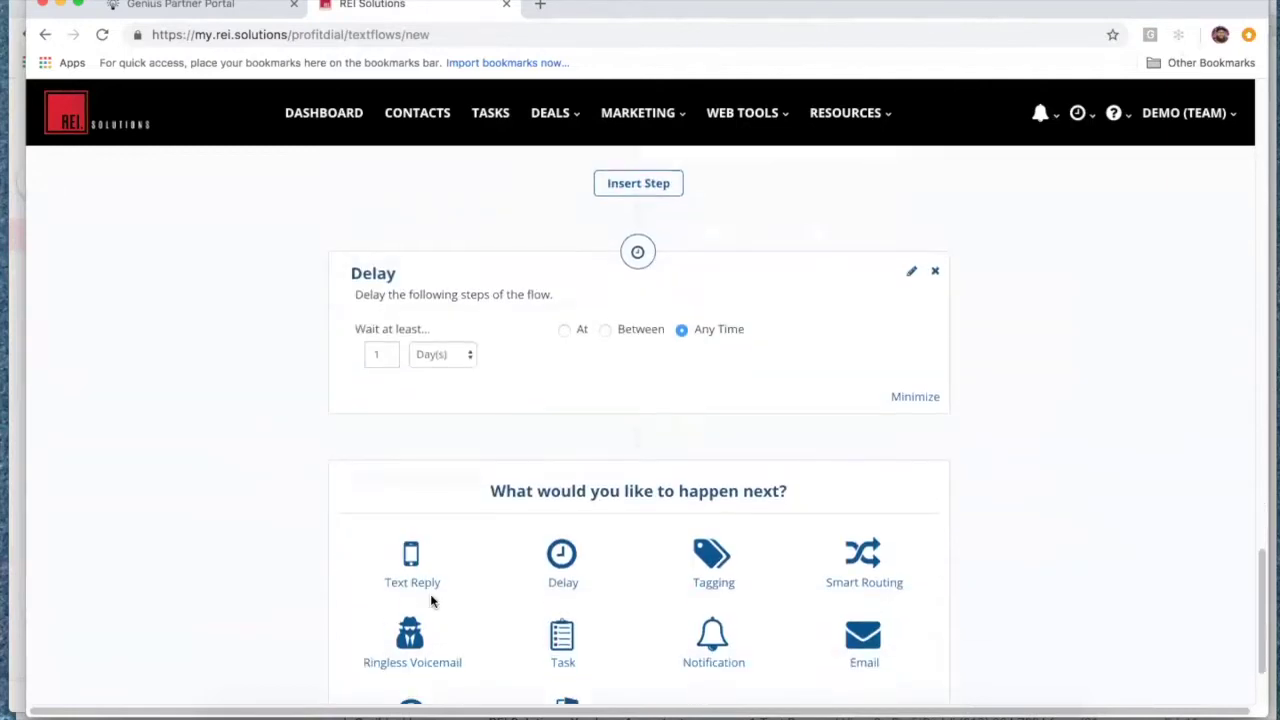
{"action": "scroll", "coordinate": [545, 550], "scroll_direction": "down", "scroll_amount": 1}
{"action": "left_click", "coordinate": [561, 572]}
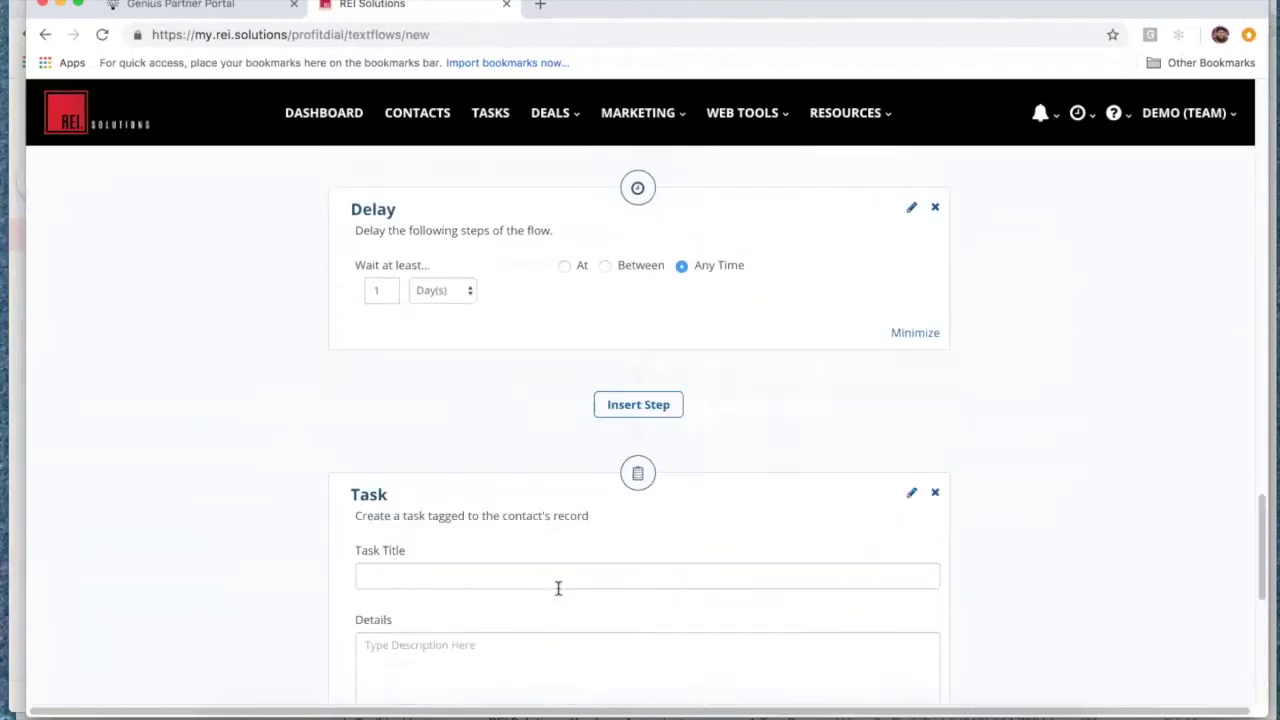
{"action": "left_click", "coordinate": [435, 579]}
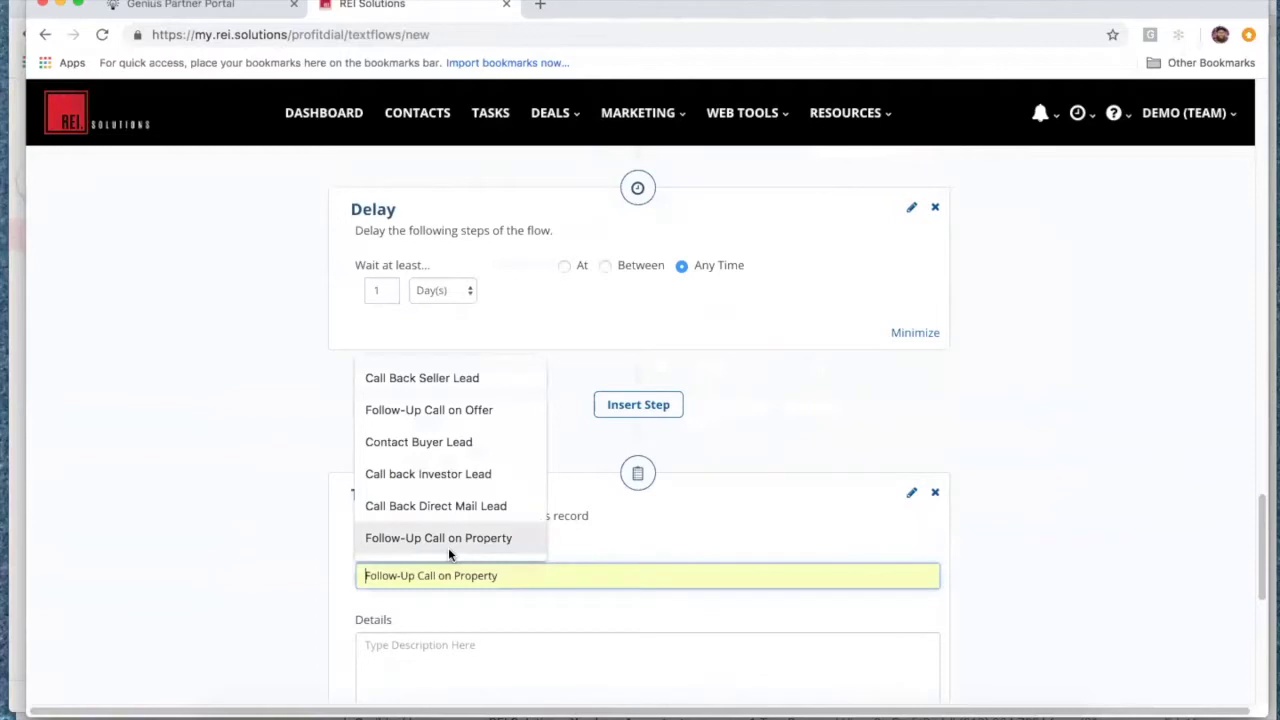
{"action": "left_click", "coordinate": [448, 407]}
{"action": "scroll", "coordinate": [454, 571], "scroll_direction": "down", "scroll_amount": 2}
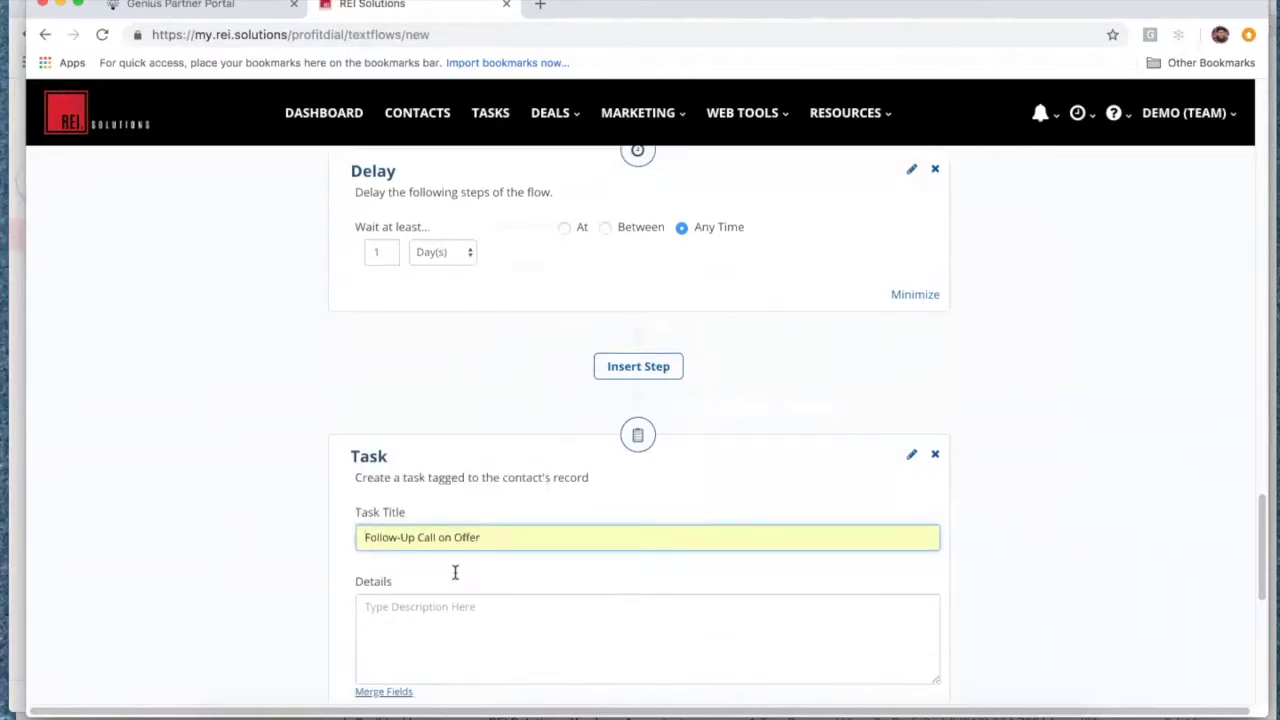
{"action": "left_click", "coordinate": [434, 532]}
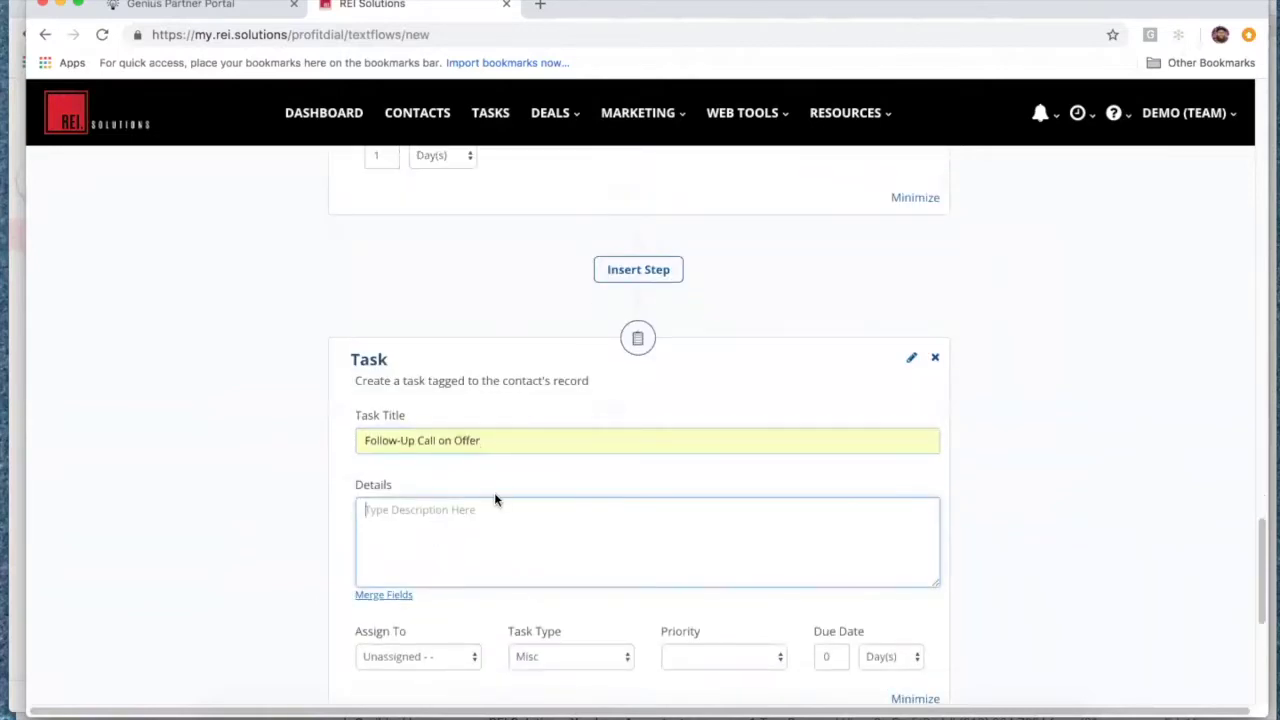
{"action": "left_click", "coordinate": [494, 492]}
- Add 'run appointment and leave offer or 3 Option LOI' to the run appointment task details
{"action": "scroll", "coordinate": [494, 492], "scroll_direction": "up", "scroll_amount": 5}
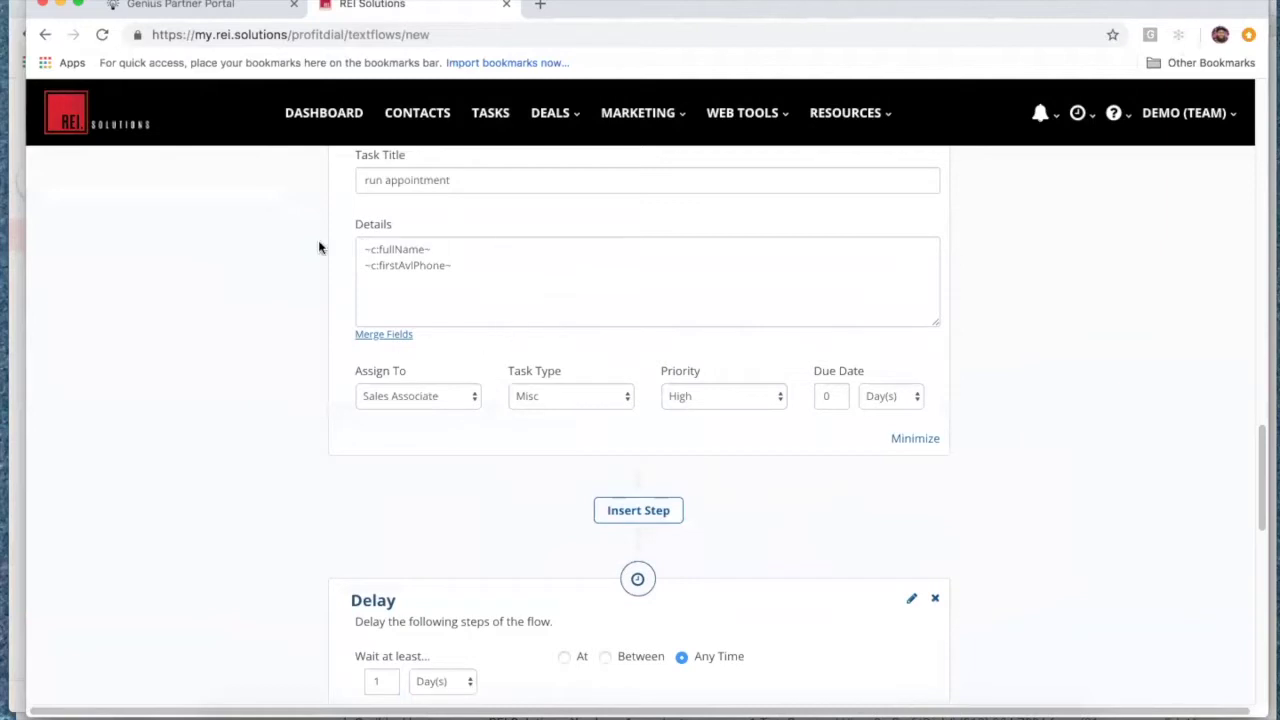
{"action": "left_click", "coordinate": [456, 286]}
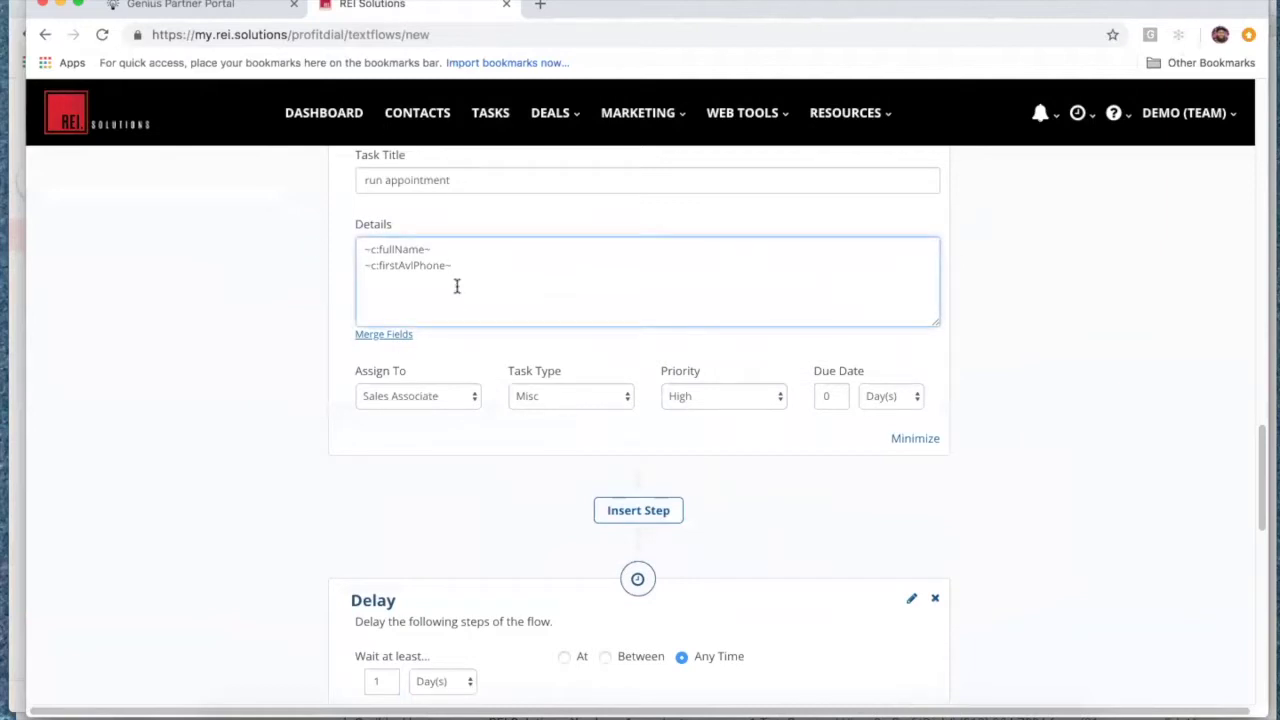
{"action": "type", "text": "run appointment and leav"}
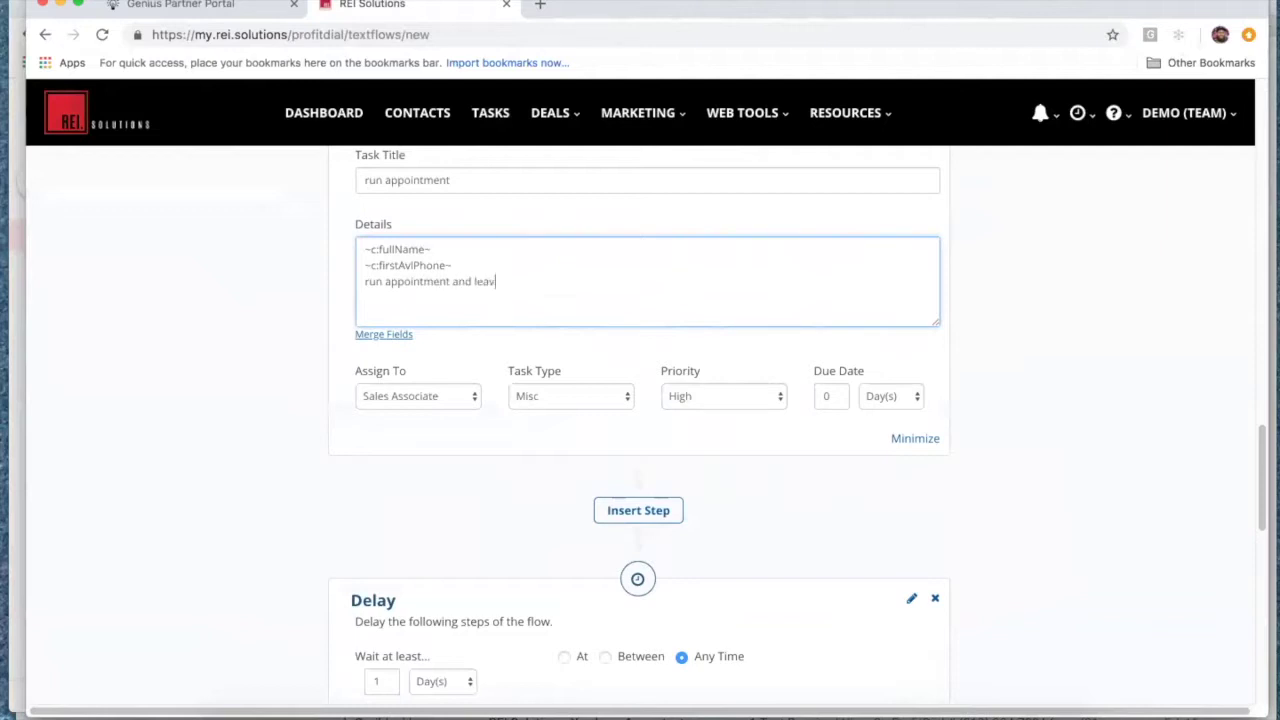
{"action": "type", "text": "e offer or 3 Option LOI"}
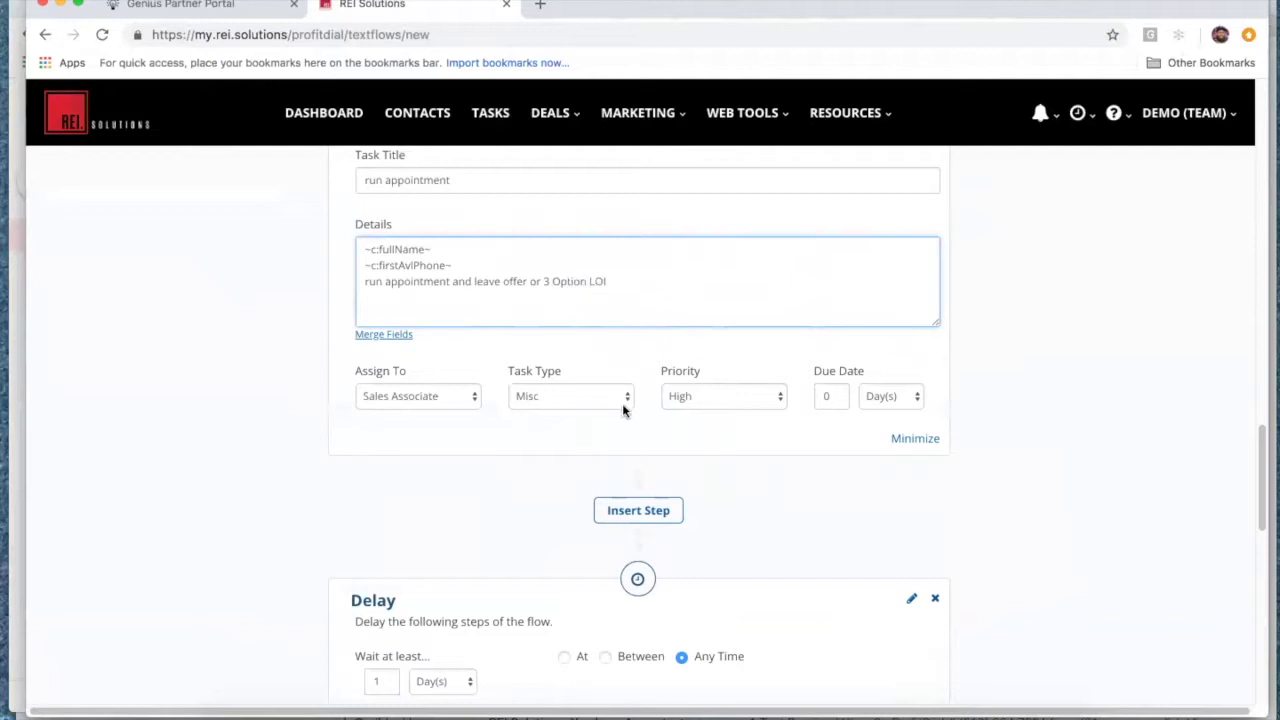
{"action": "scroll", "coordinate": [622, 403], "scroll_direction": "down", "scroll_amount": 5}
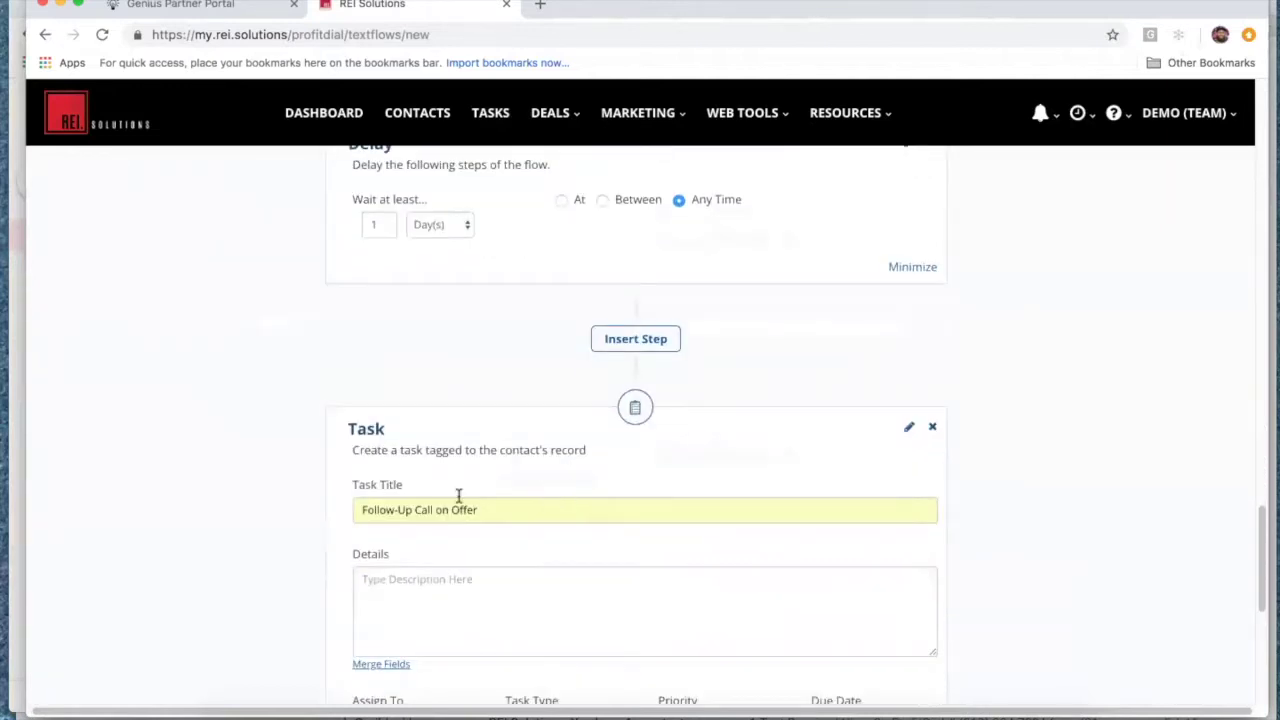
- Give the follow-up task the details 'send thank you note and execute initial followup call'
{"action": "left_click", "coordinate": [478, 596]}
{"action": "type", "text": "send thank "}
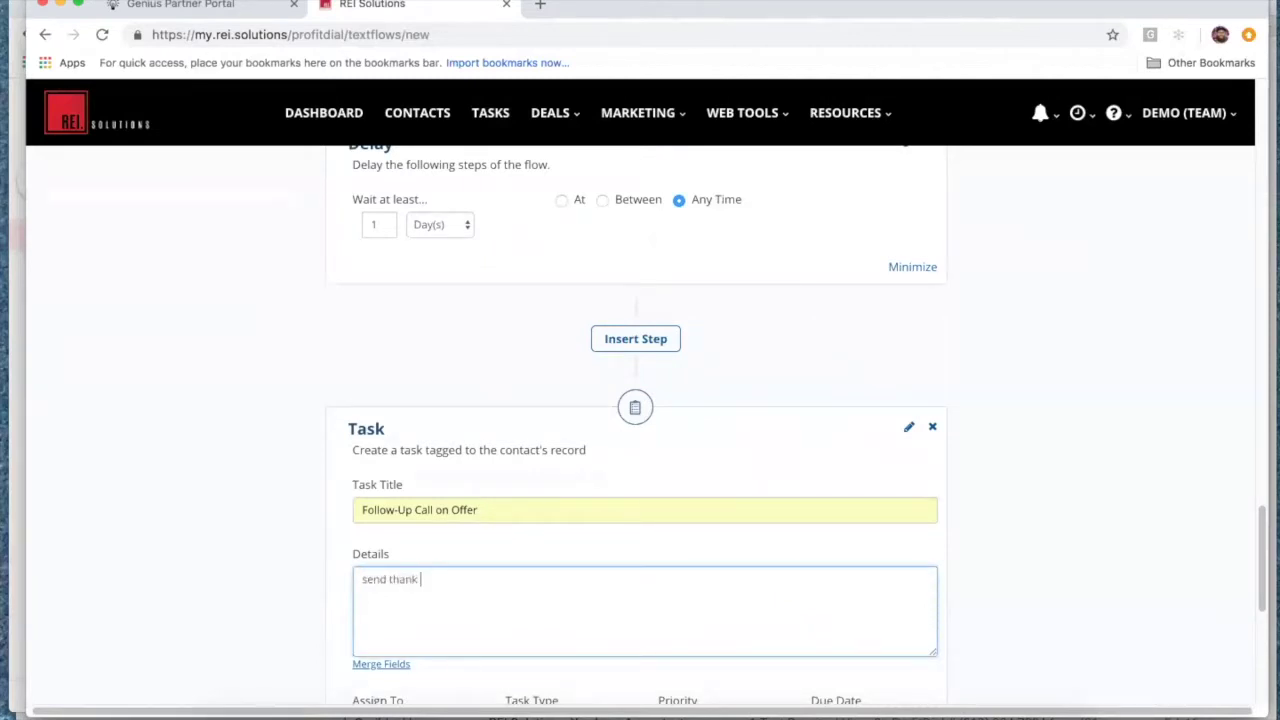
{"action": "type", "text": "you note"}
{"action": "type", "text": " and exec"}
{"action": "type", "text": "ute intial f"}
{"action": "type", "text": "tial follo"}
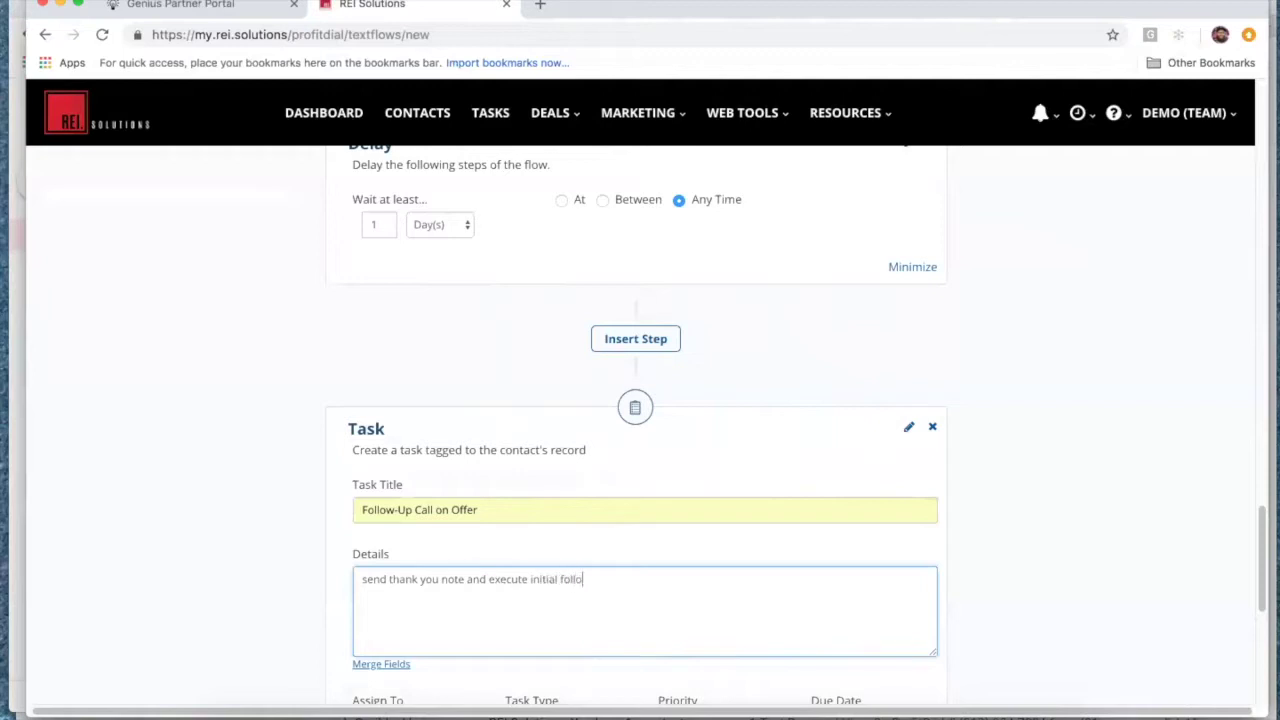
{"action": "type", "text": "wup call"}
{"action": "scroll", "coordinate": [565, 612], "scroll_direction": "down", "scroll_amount": 3}
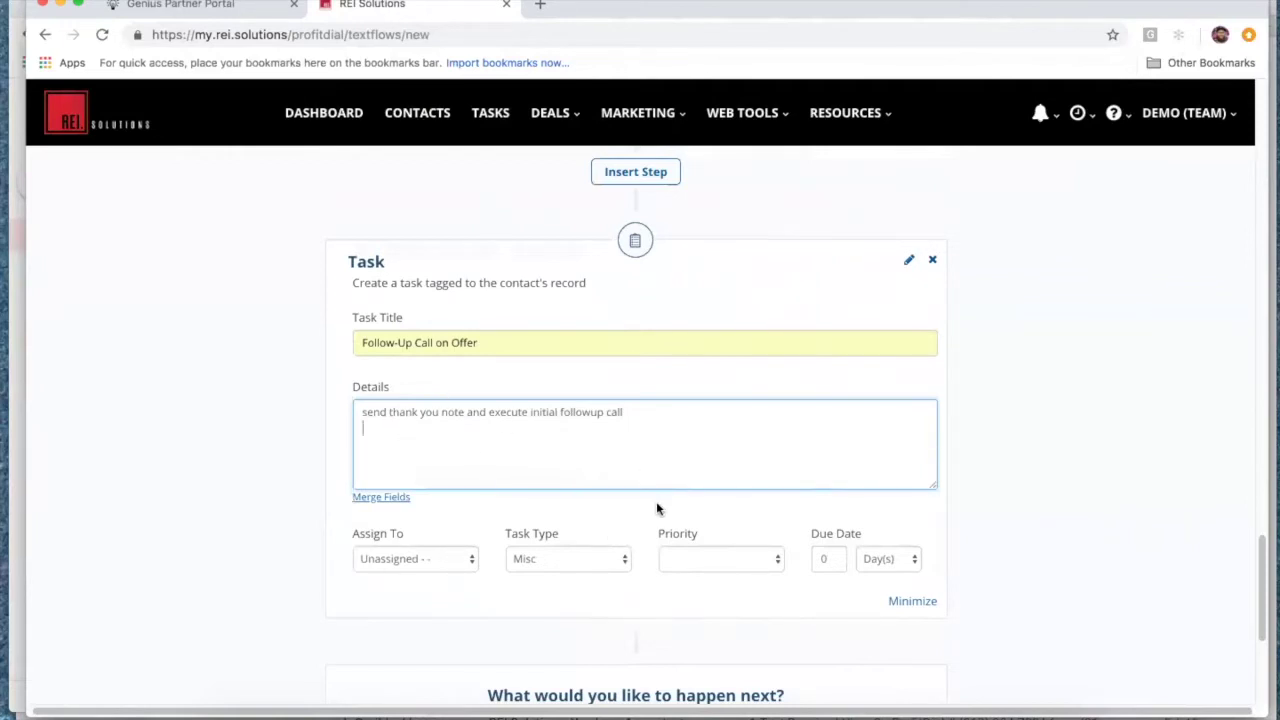
{"action": "scroll", "coordinate": [656, 509], "scroll_direction": "up", "scroll_amount": 15}
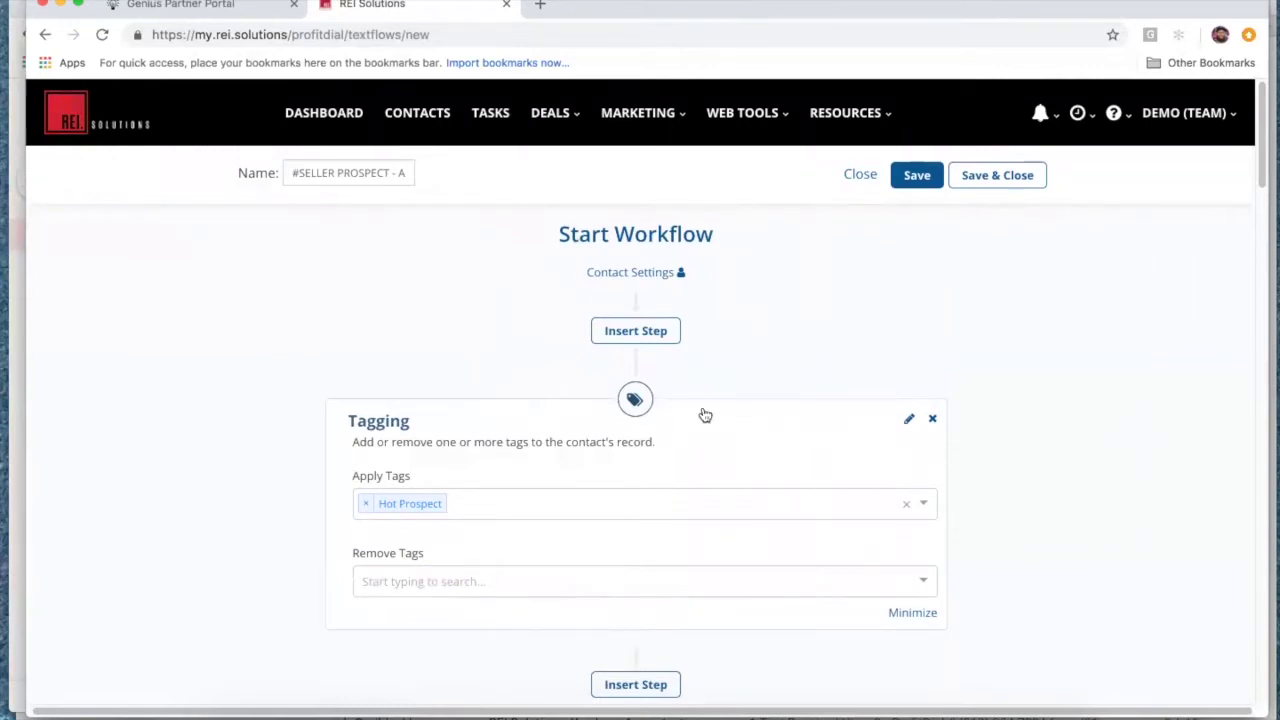
- Insert a Tagging step after the run appointment task applying the OFFER SUBMITTED tag
{"action": "scroll", "coordinate": [737, 397], "scroll_direction": "down", "scroll_amount": 3}
{"action": "scroll", "coordinate": [531, 345], "scroll_direction": "up", "scroll_amount": 4}
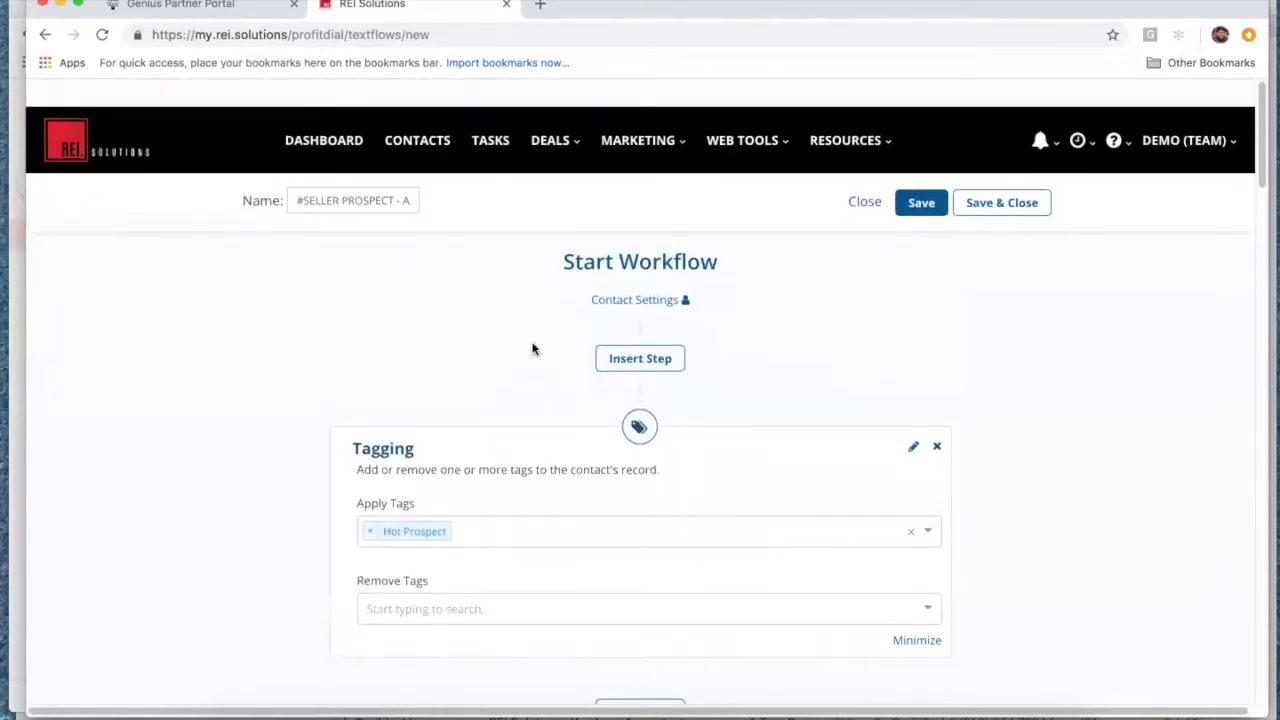
{"action": "scroll", "coordinate": [533, 349], "scroll_direction": "down", "scroll_amount": 10}
{"action": "scroll", "coordinate": [533, 349], "scroll_direction": "down", "scroll_amount": 4}
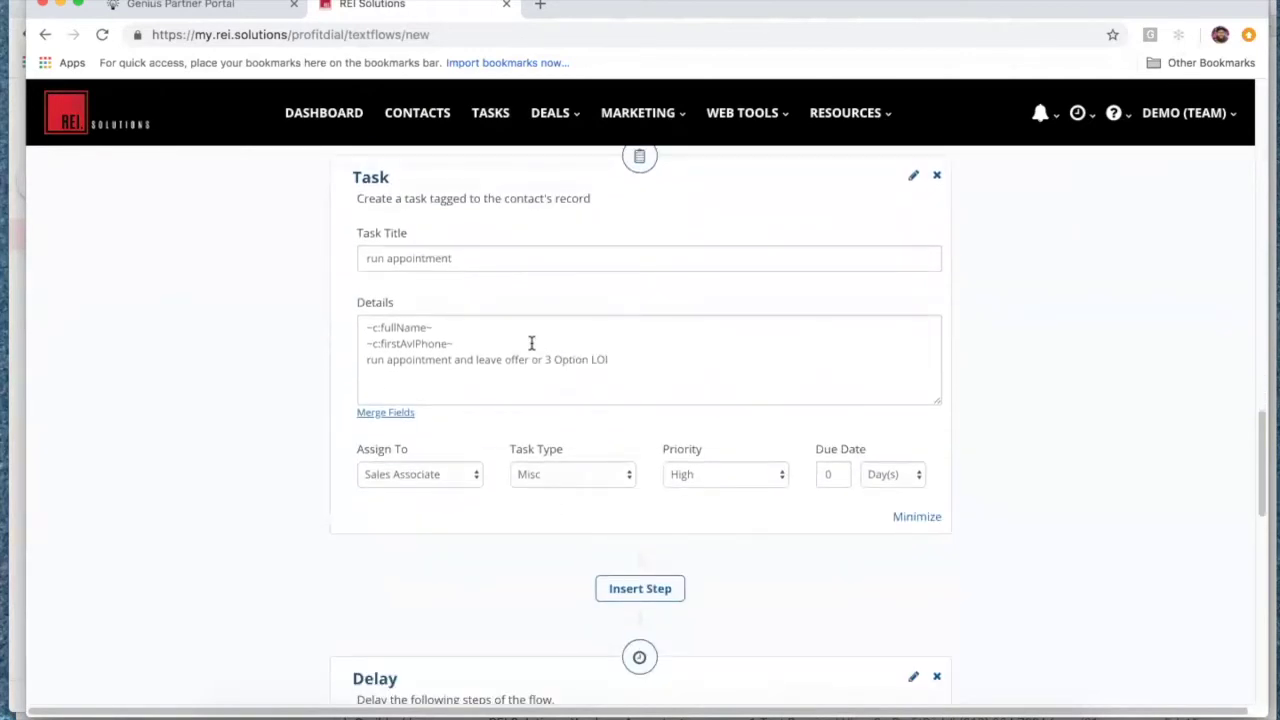
{"action": "scroll", "coordinate": [531, 345], "scroll_direction": "down", "scroll_amount": 2}
{"action": "left_click", "coordinate": [661, 387]}
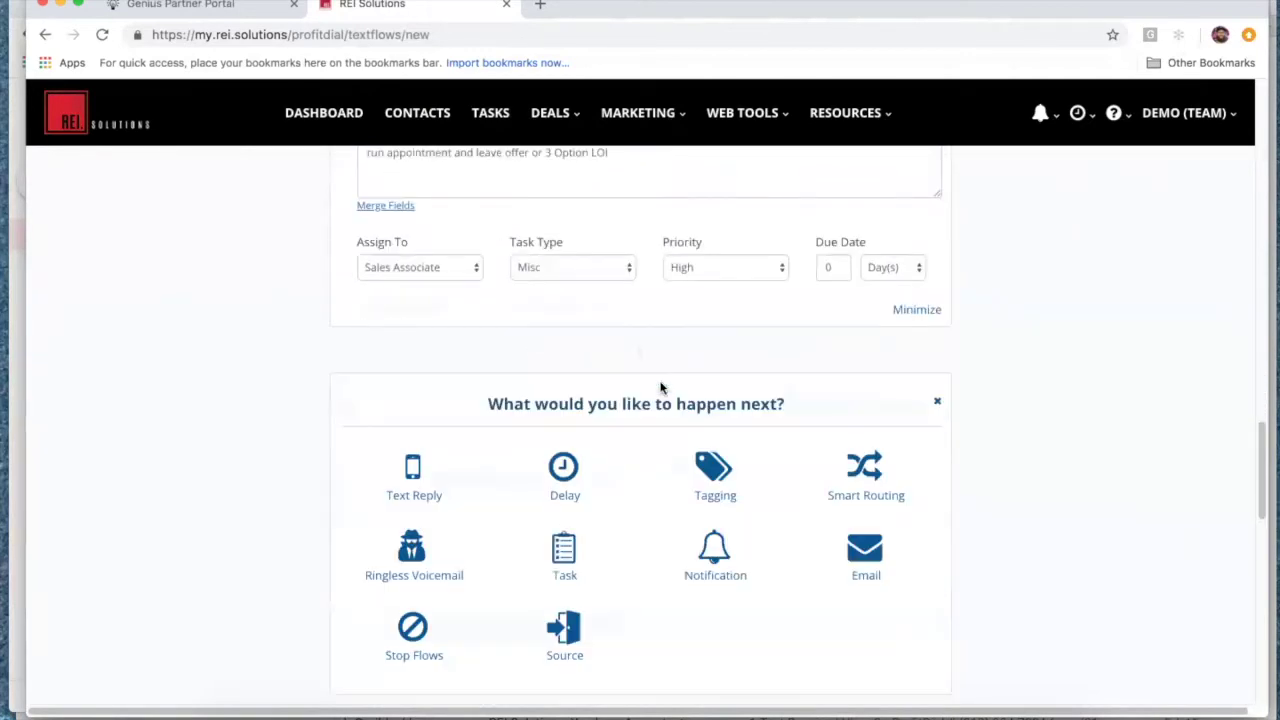
{"action": "left_click", "coordinate": [713, 466]}
{"action": "left_click", "coordinate": [551, 554]}
{"action": "scroll", "coordinate": [552, 558], "scroll_direction": "down", "scroll_amount": 2}
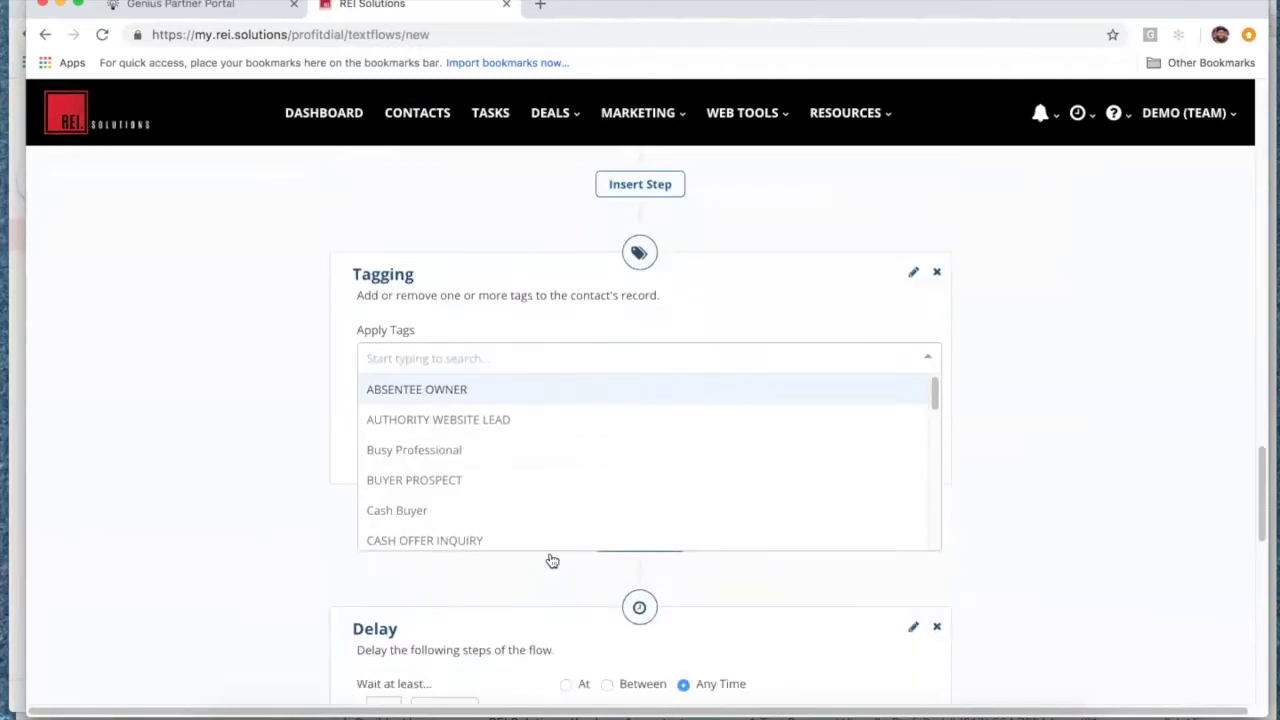
{"action": "scroll", "coordinate": [552, 559], "scroll_direction": "down", "scroll_amount": 1}
{"action": "scroll", "coordinate": [521, 414], "scroll_direction": "down", "scroll_amount": 3}
{"action": "scroll", "coordinate": [521, 414], "scroll_direction": "down", "scroll_amount": 2}
{"action": "left_click", "coordinate": [494, 368]}
- Scroll through the finished workflow and back to the top to review it
{"action": "scroll", "coordinate": [290, 371], "scroll_direction": "up", "scroll_amount": 5}
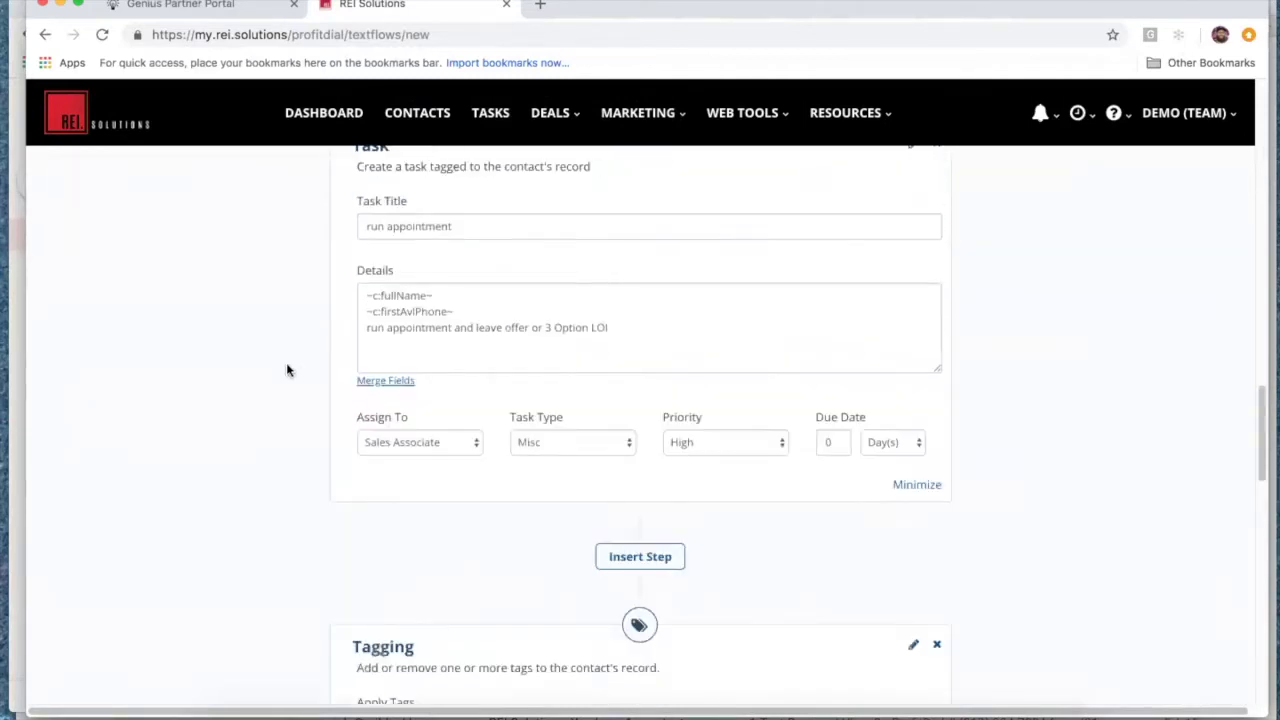
{"action": "scroll", "coordinate": [287, 371], "scroll_direction": "up", "scroll_amount": 10}
{"action": "scroll", "coordinate": [287, 371], "scroll_direction": "down", "scroll_amount": 7}
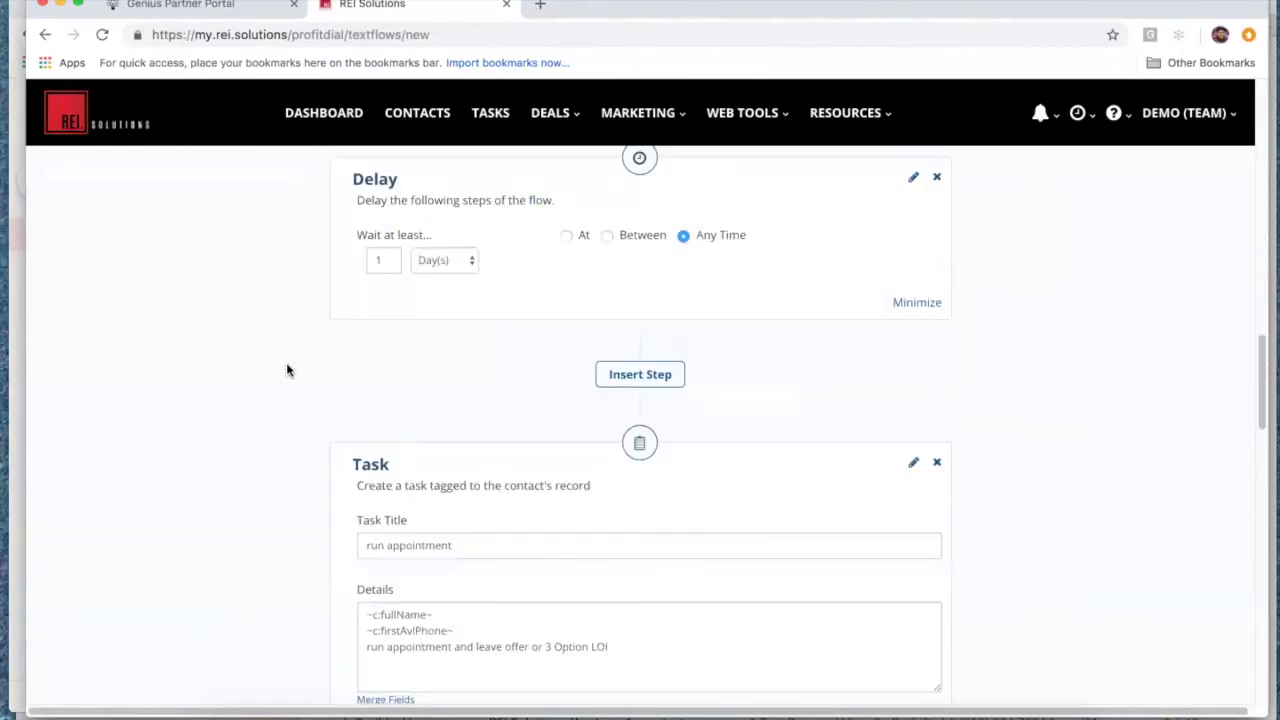
{"action": "scroll", "coordinate": [400, 452], "scroll_direction": "down", "scroll_amount": 2}
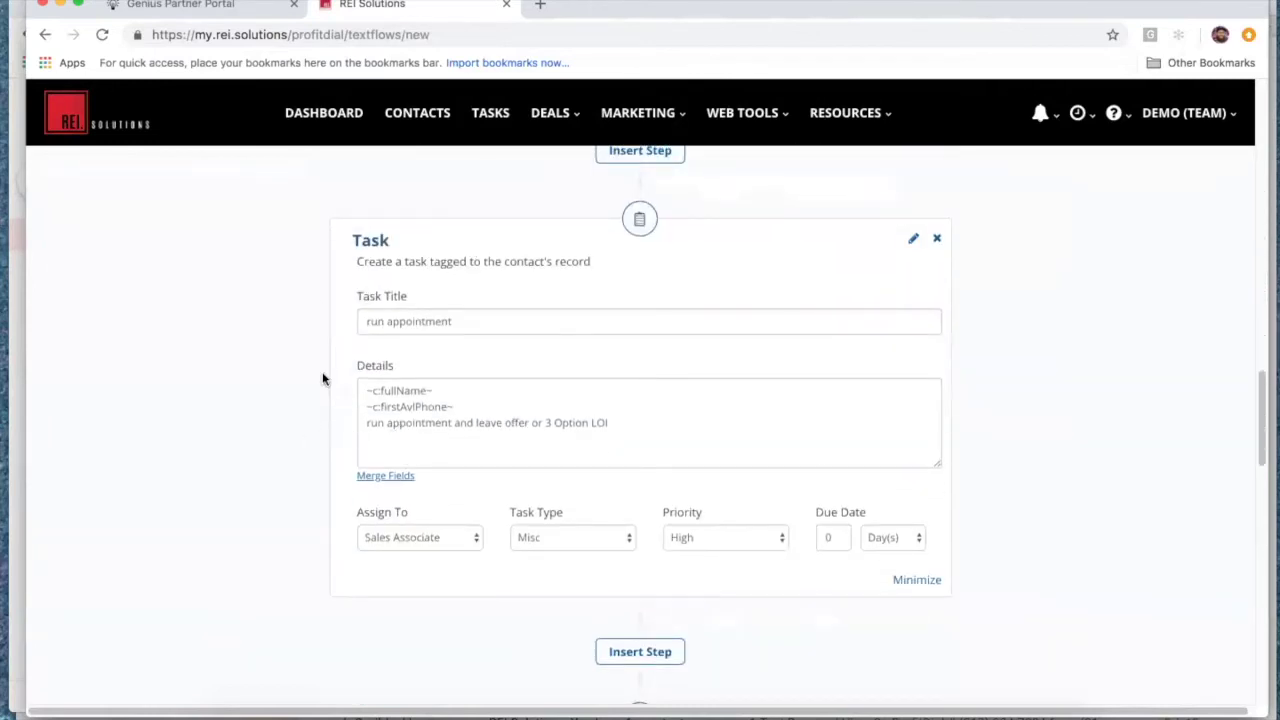
{"action": "scroll", "coordinate": [430, 500], "scroll_direction": "down", "scroll_amount": 3}
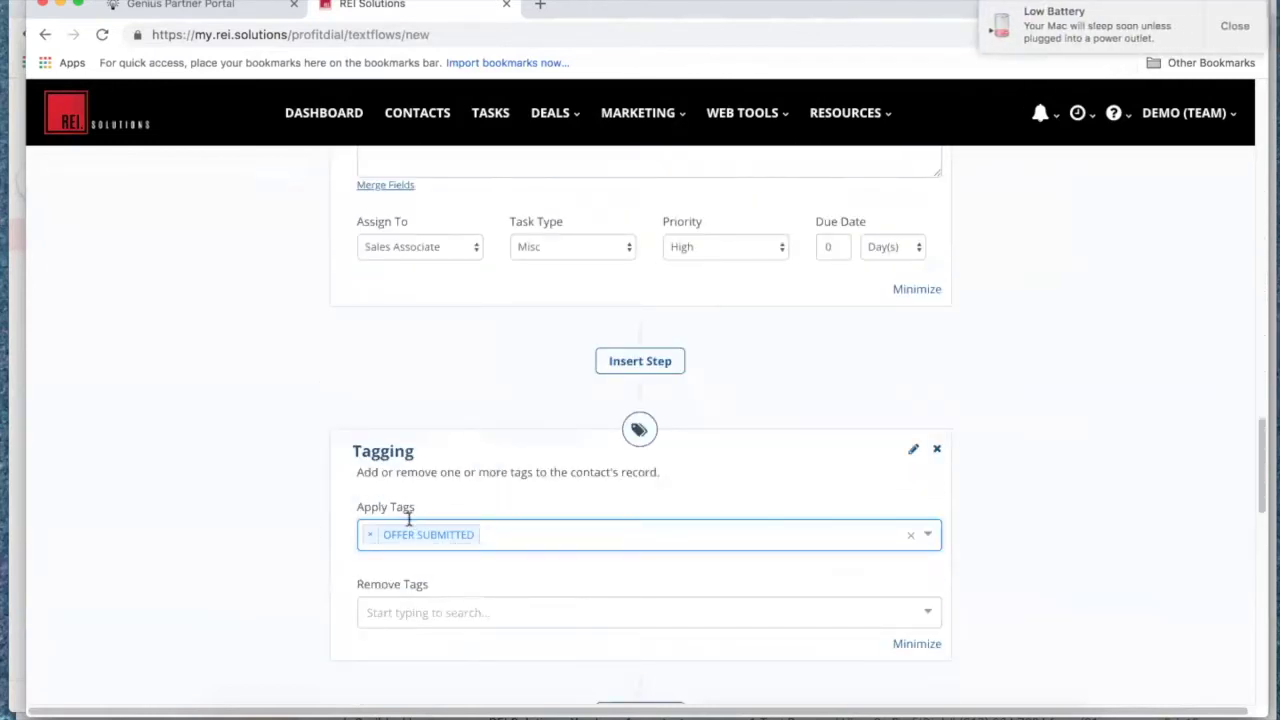
{"action": "scroll", "coordinate": [409, 517], "scroll_direction": "down", "scroll_amount": 6}
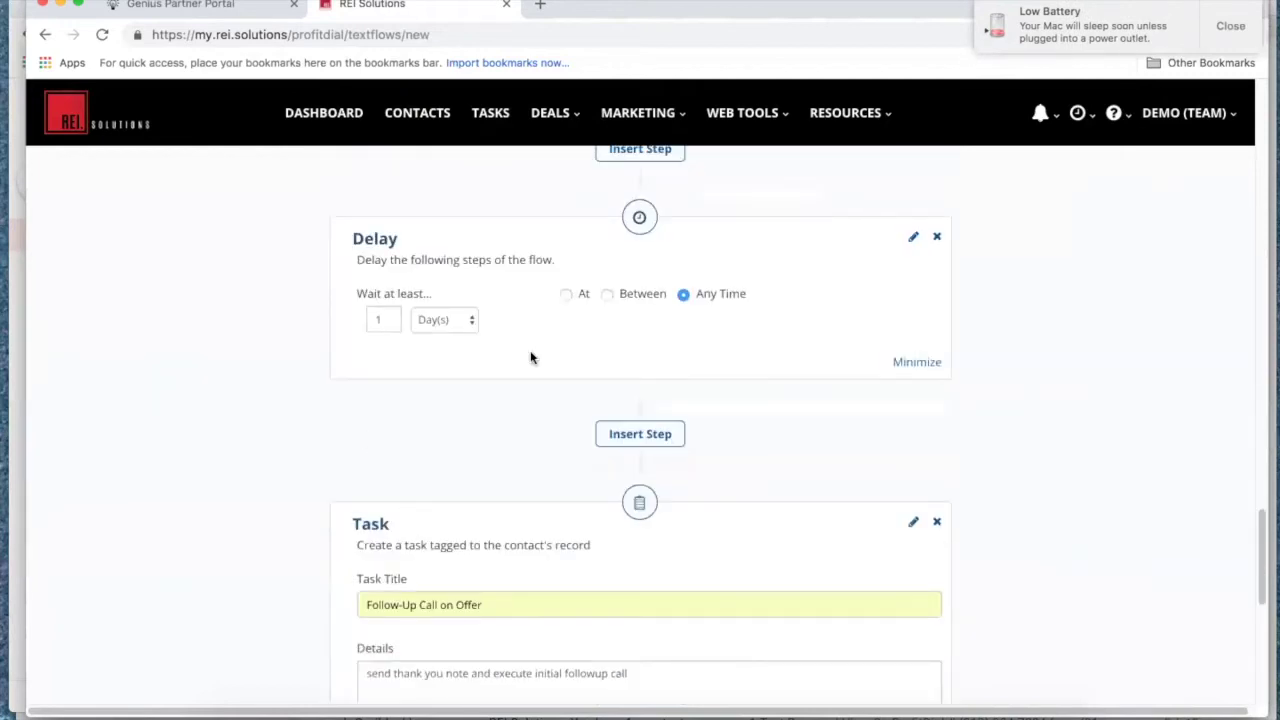
{"action": "scroll", "coordinate": [414, 466], "scroll_direction": "down", "scroll_amount": 2}
{"action": "scroll", "coordinate": [474, 560], "scroll_direction": "down", "scroll_amount": 3}
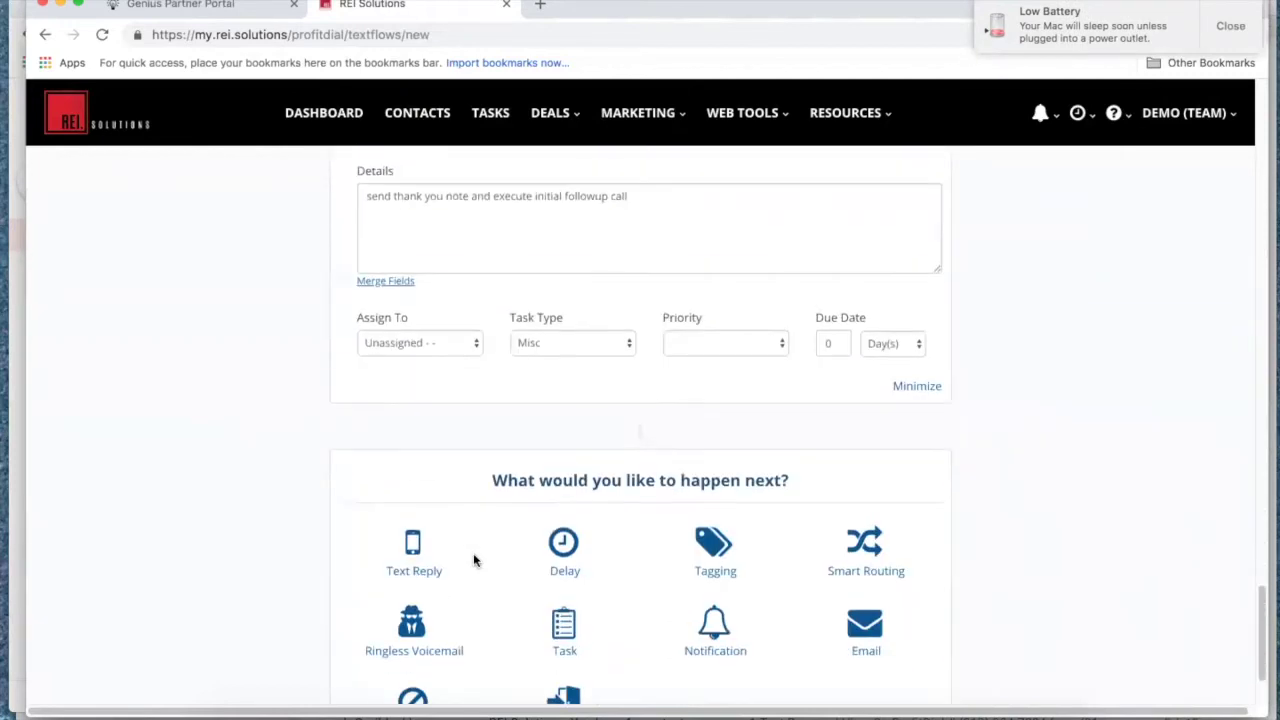
{"action": "scroll", "coordinate": [474, 560], "scroll_direction": "up", "scroll_amount": 3}
{"action": "scroll", "coordinate": [474, 560], "scroll_direction": "down", "scroll_amount": 2}
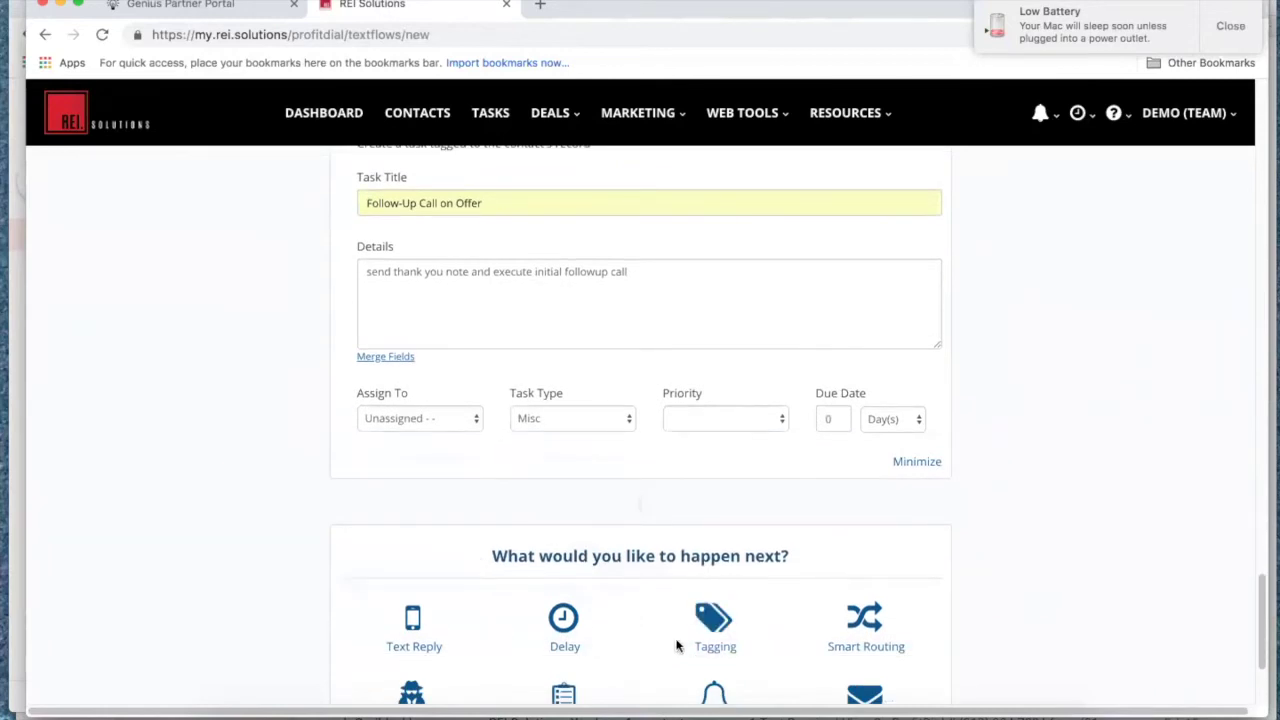
{"action": "scroll", "coordinate": [712, 640], "scroll_direction": "up", "scroll_amount": 1}
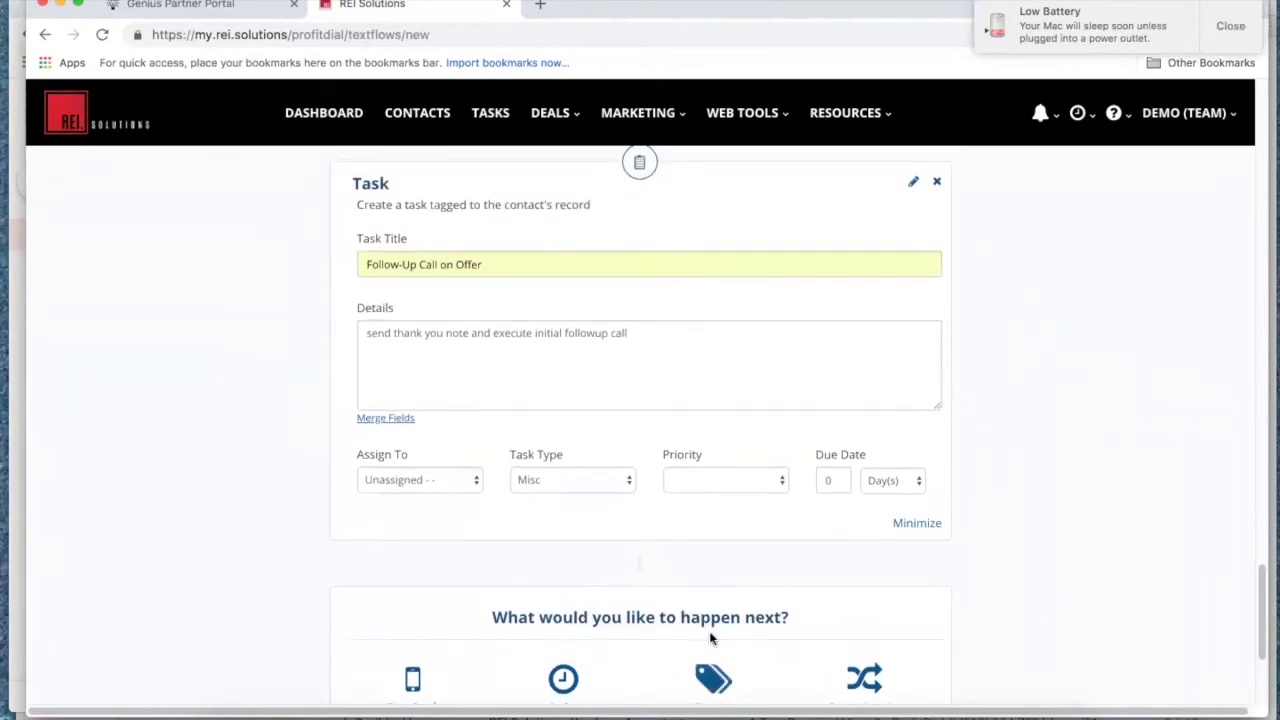
{"action": "scroll", "coordinate": [613, 287], "scroll_direction": "up", "scroll_amount": 10}
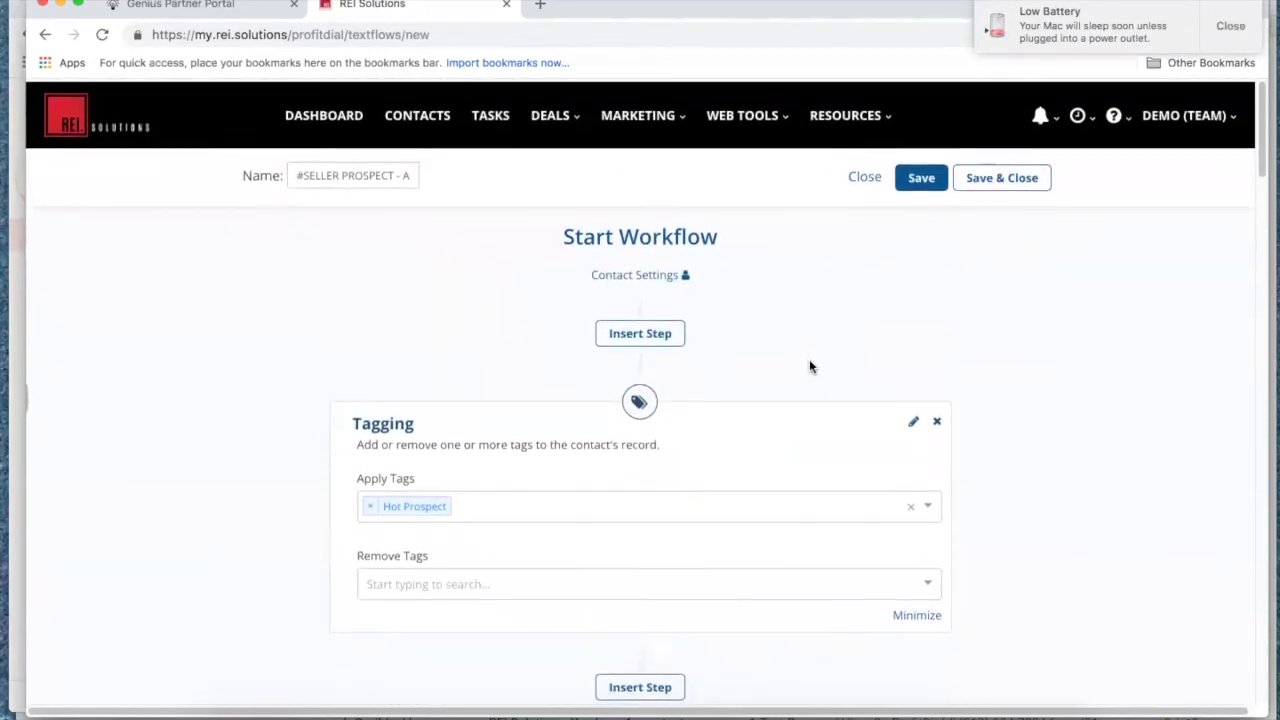
- Save and close the Appointment Plan workflow, then open MARKETING > Inbox
{"action": "left_click", "coordinate": [1005, 177]}
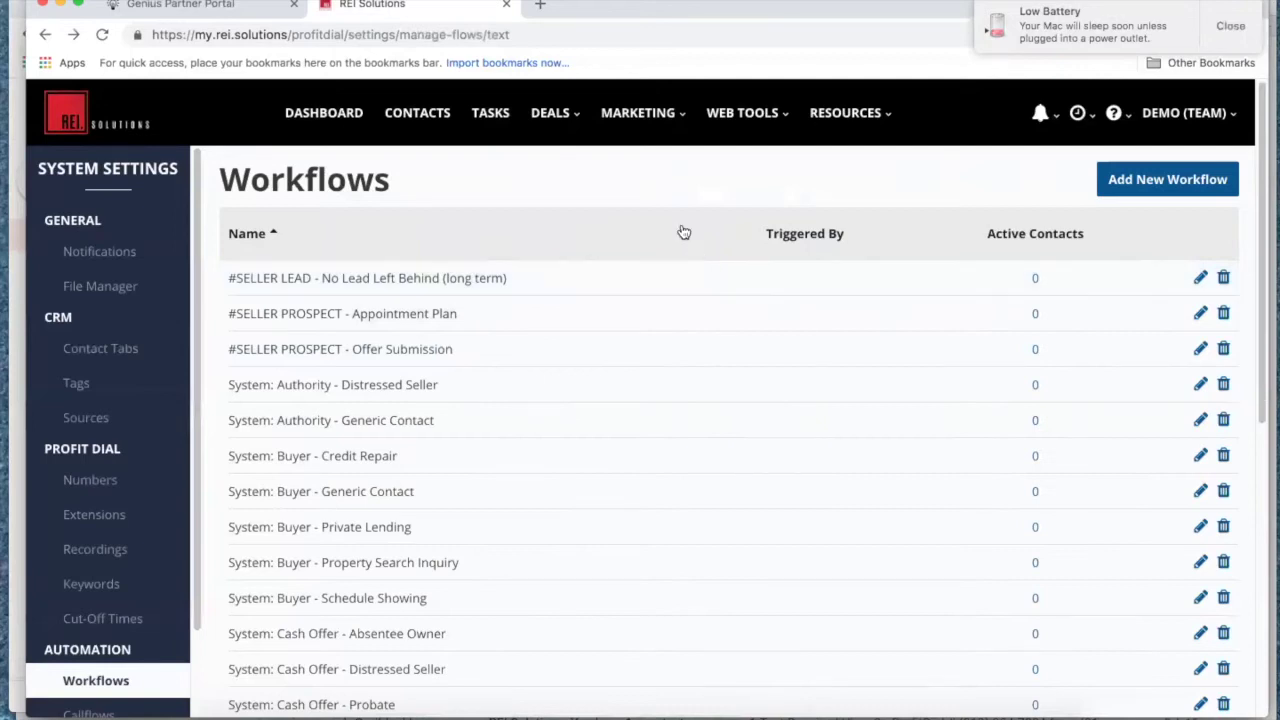
{"action": "left_click", "coordinate": [670, 118]}
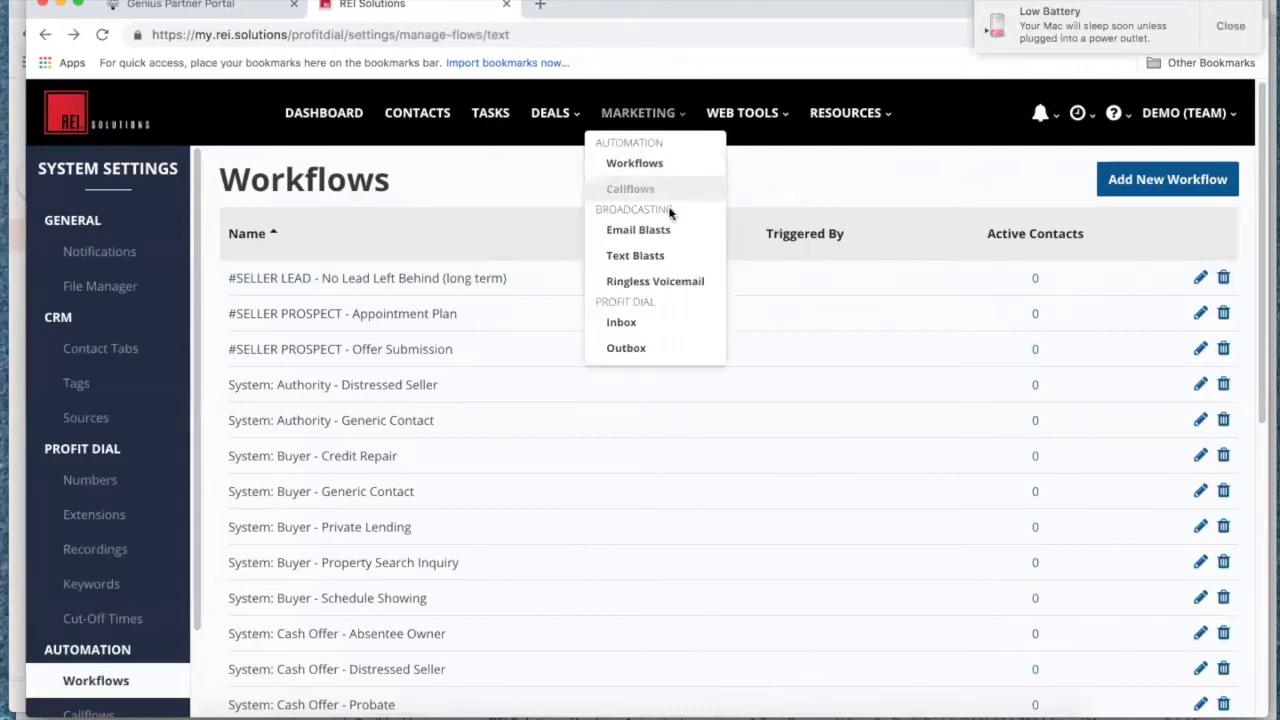
{"action": "left_click", "coordinate": [652, 319]}
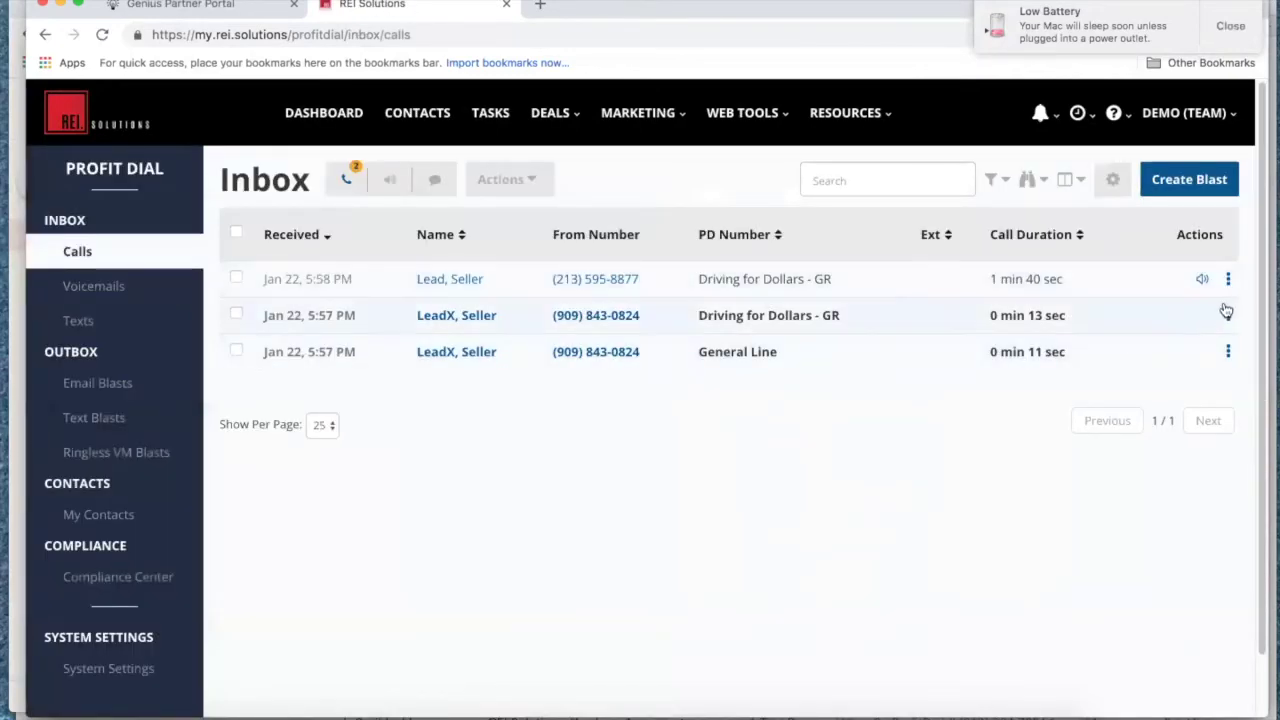
{"action": "left_click", "coordinate": [1228, 316]}
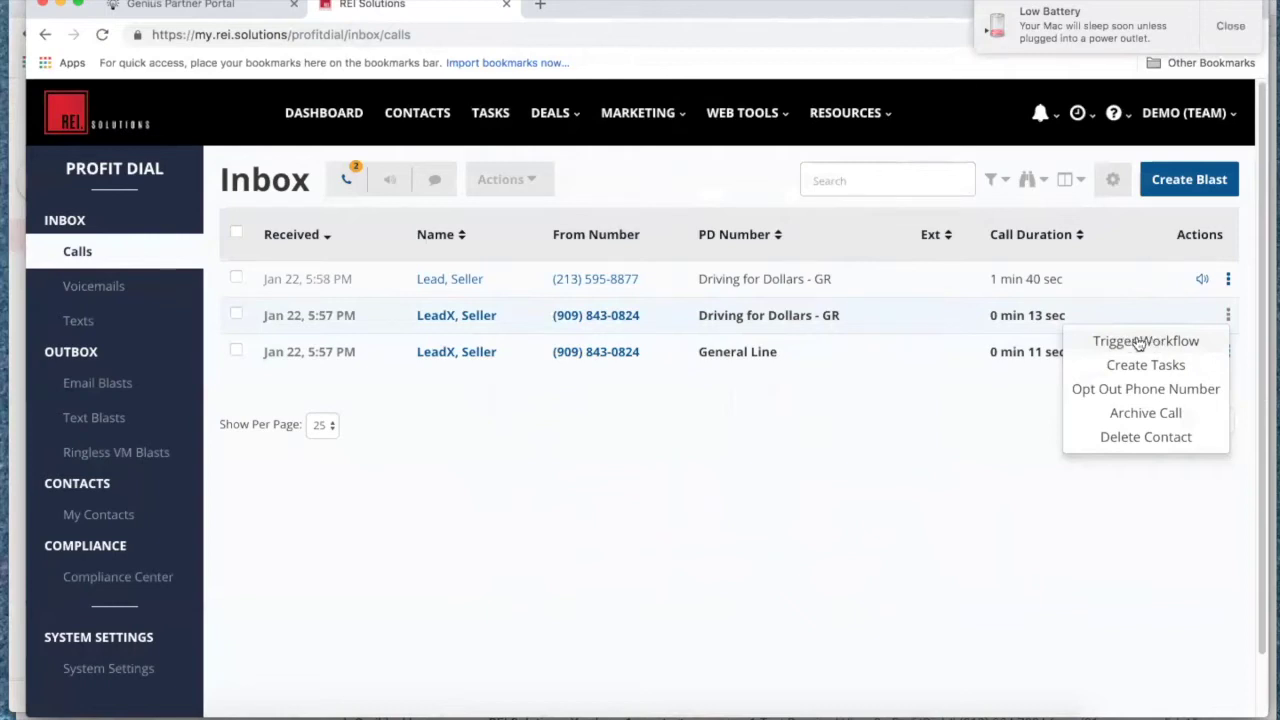
{"action": "left_click", "coordinate": [942, 420]}
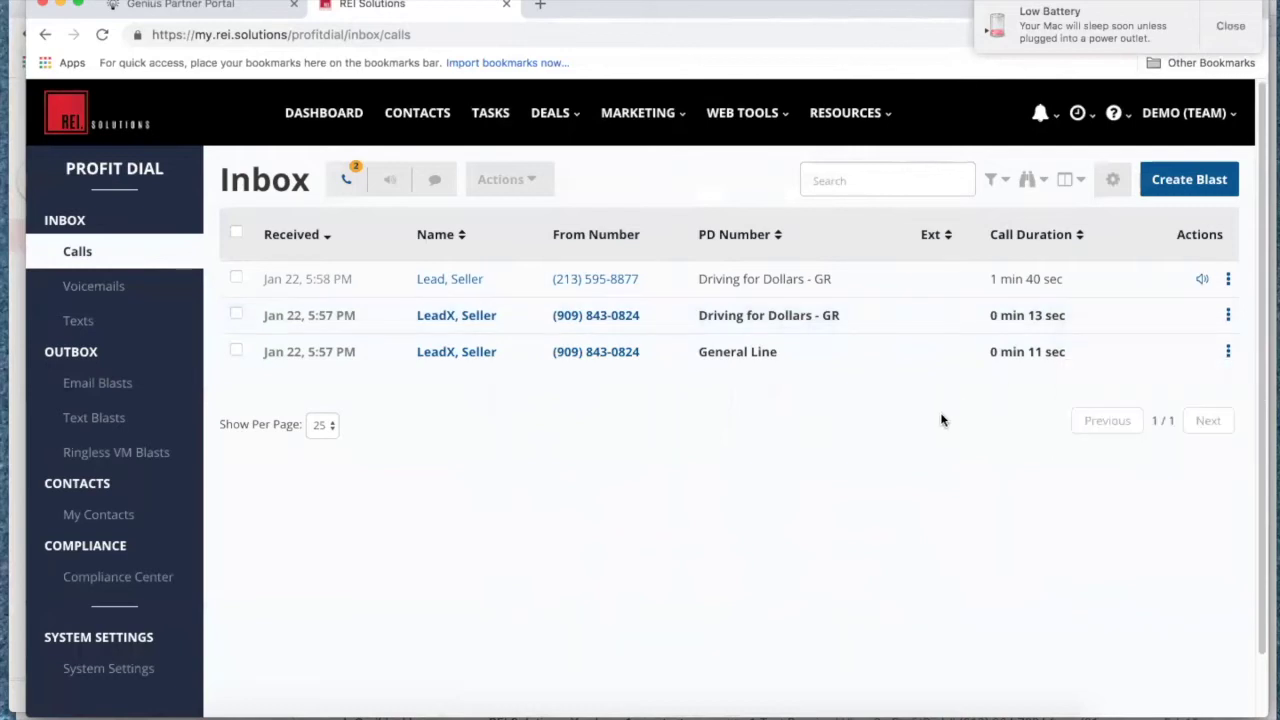
- Go to CONTACTS and open the seller lead's contact record
{"action": "left_click", "coordinate": [418, 118]}
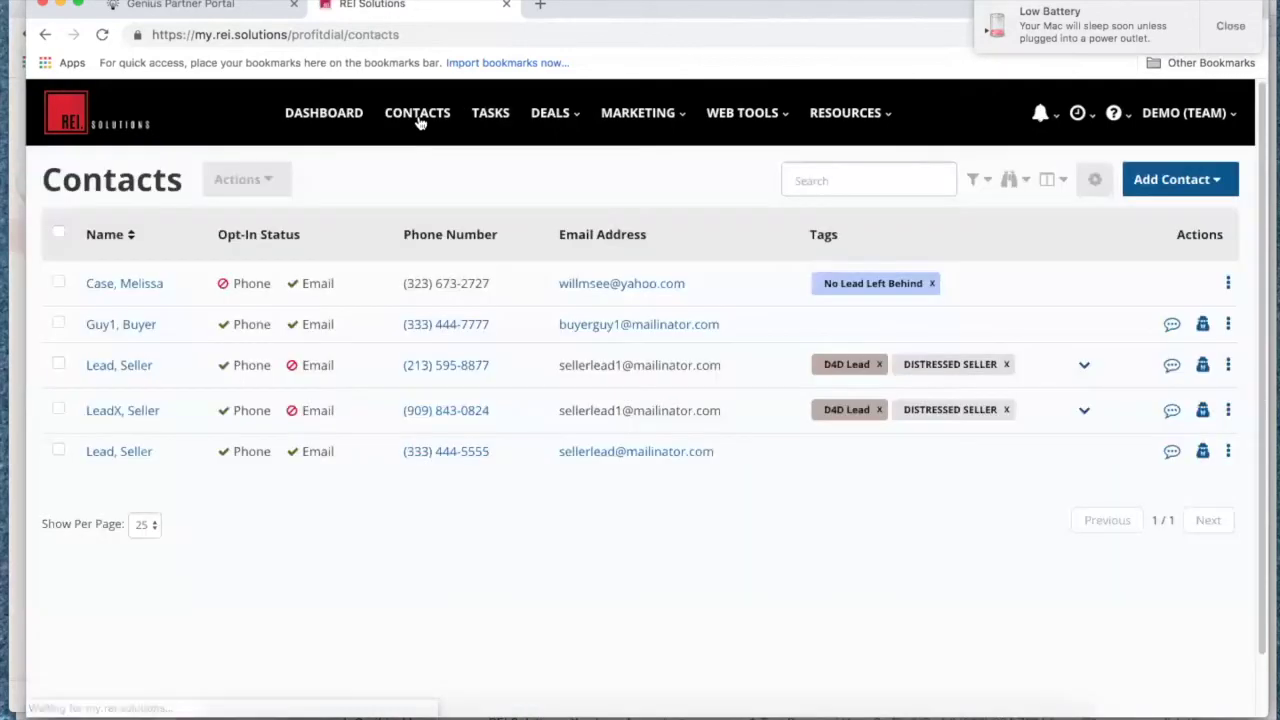
{"action": "left_click", "coordinate": [119, 410]}
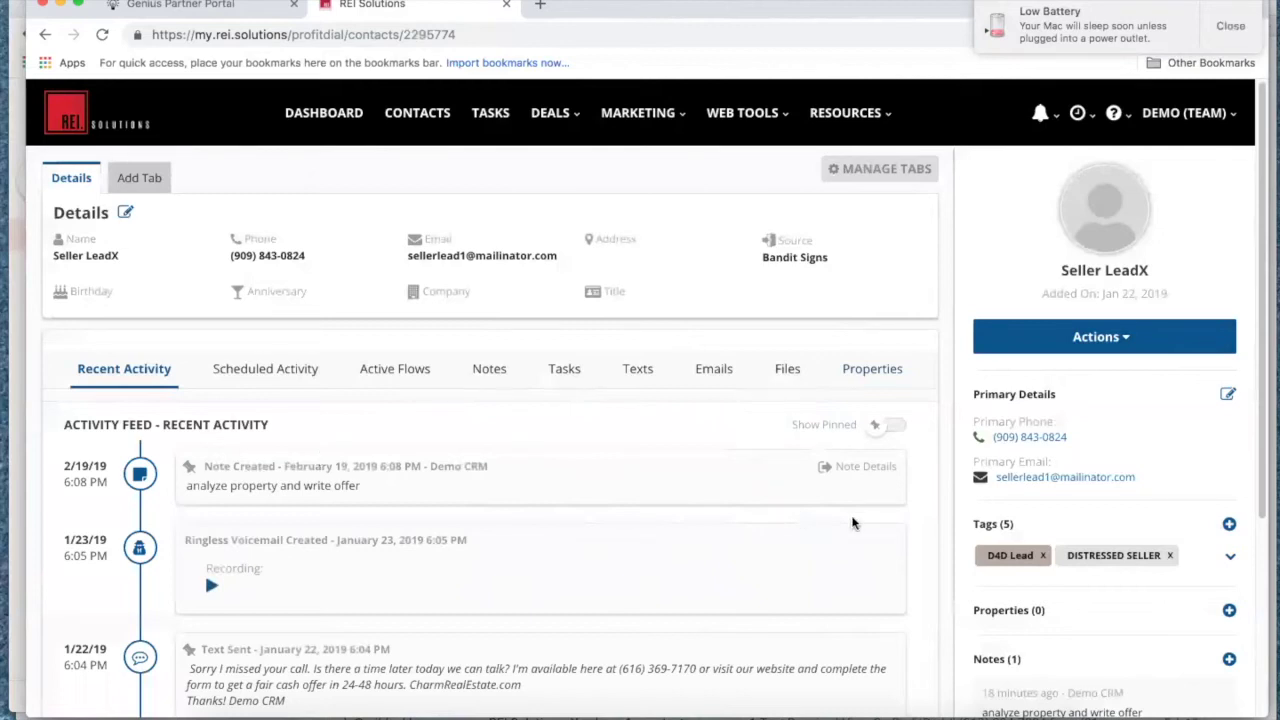
{"action": "scroll", "coordinate": [1063, 491], "scroll_direction": "down", "scroll_amount": 2}
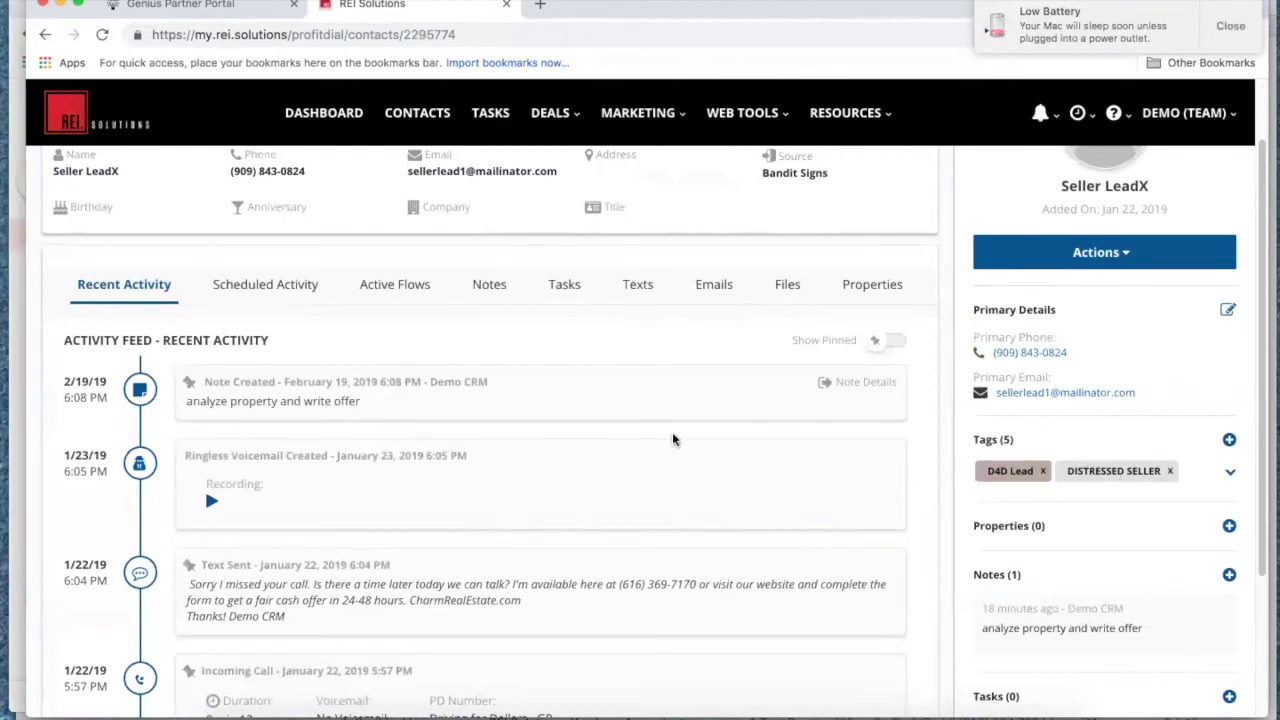
{"action": "scroll", "coordinate": [676, 438], "scroll_direction": "up", "scroll_amount": 2}
- Show and dismiss the contact's Actions dropdown twice to view its options
{"action": "left_click", "coordinate": [1128, 337]}
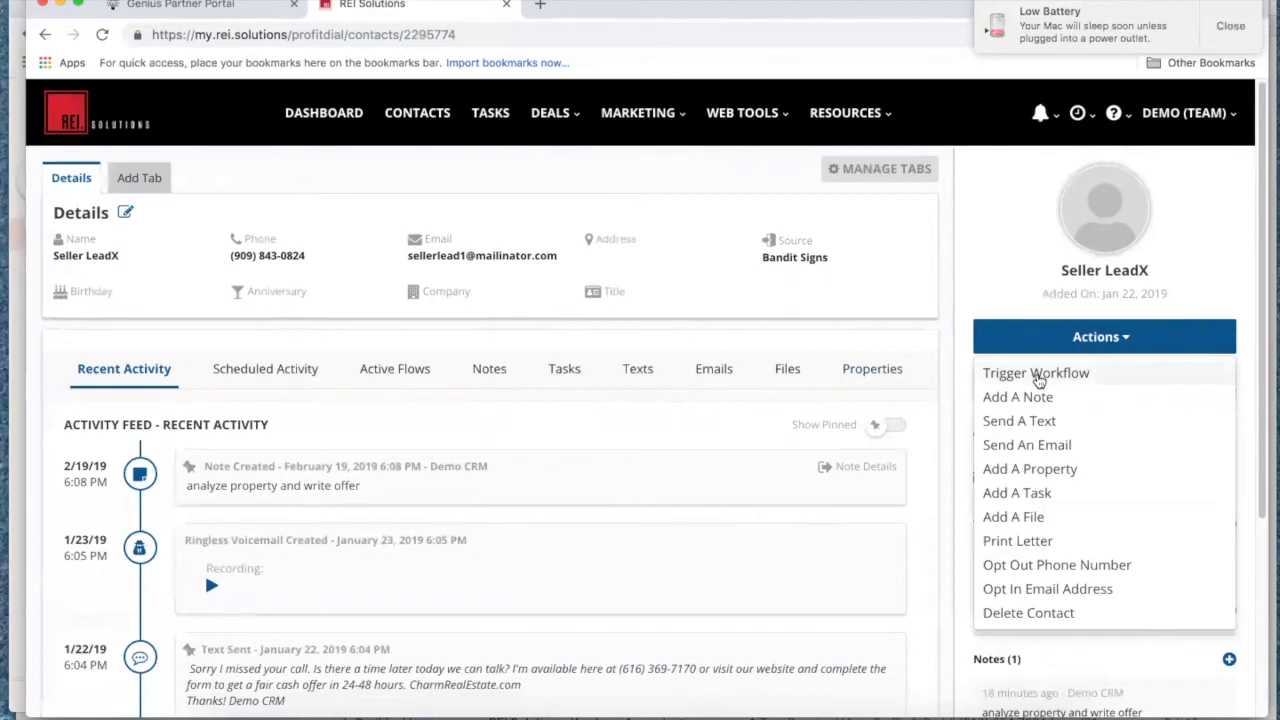
{"action": "left_click", "coordinate": [938, 388]}
{"action": "scroll", "coordinate": [980, 586], "scroll_direction": "down", "scroll_amount": 1}
{"action": "scroll", "coordinate": [980, 586], "scroll_direction": "down", "scroll_amount": 5}
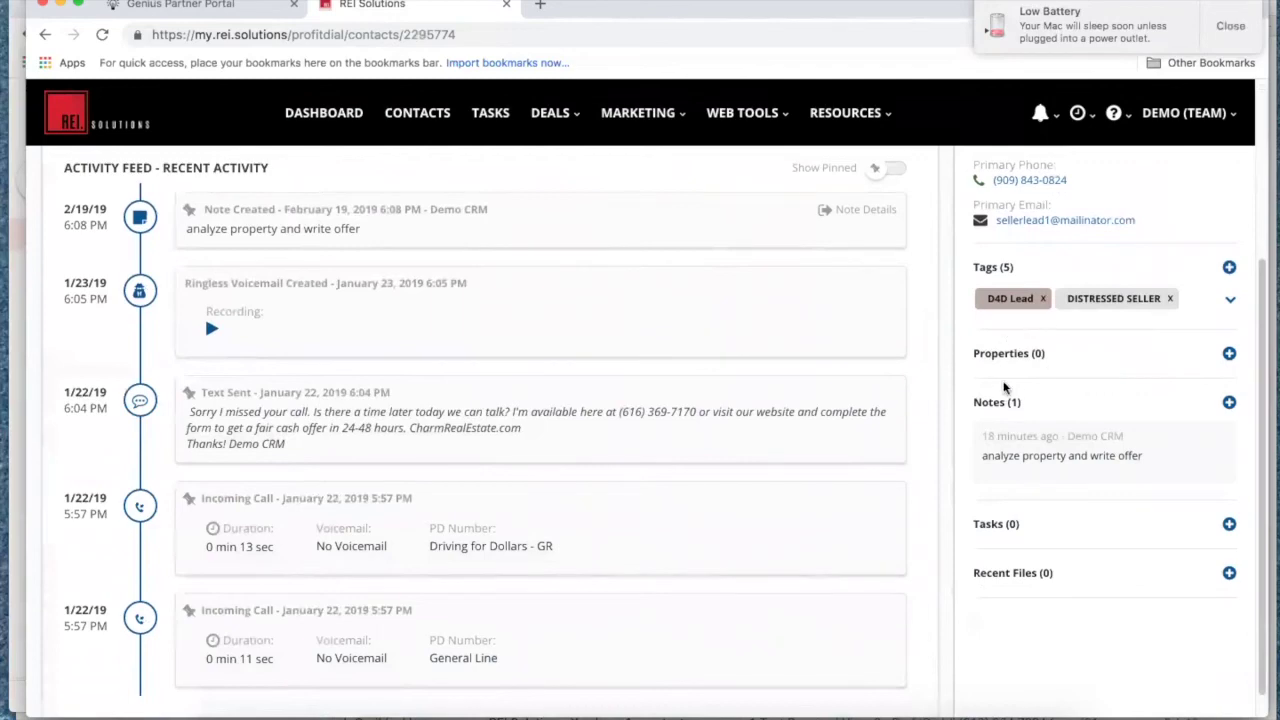
{"action": "scroll", "coordinate": [972, 401], "scroll_direction": "up", "scroll_amount": 5}
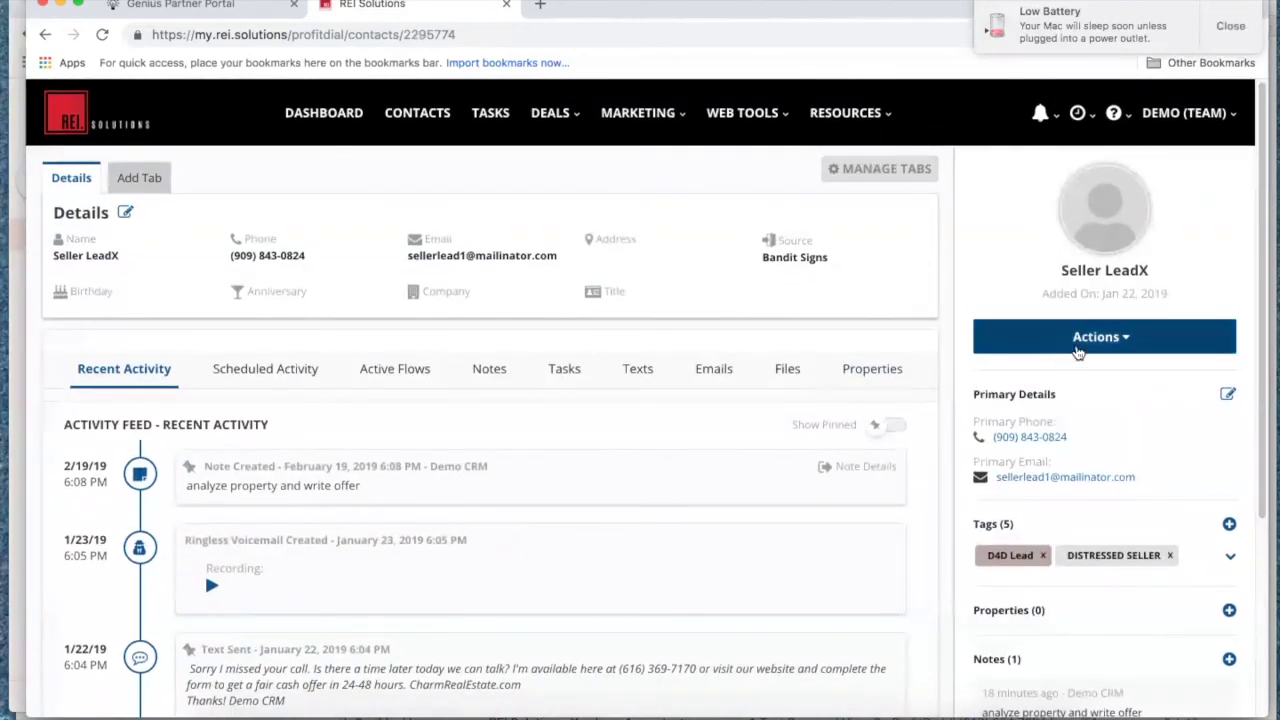
{"action": "left_click", "coordinate": [1030, 342]}
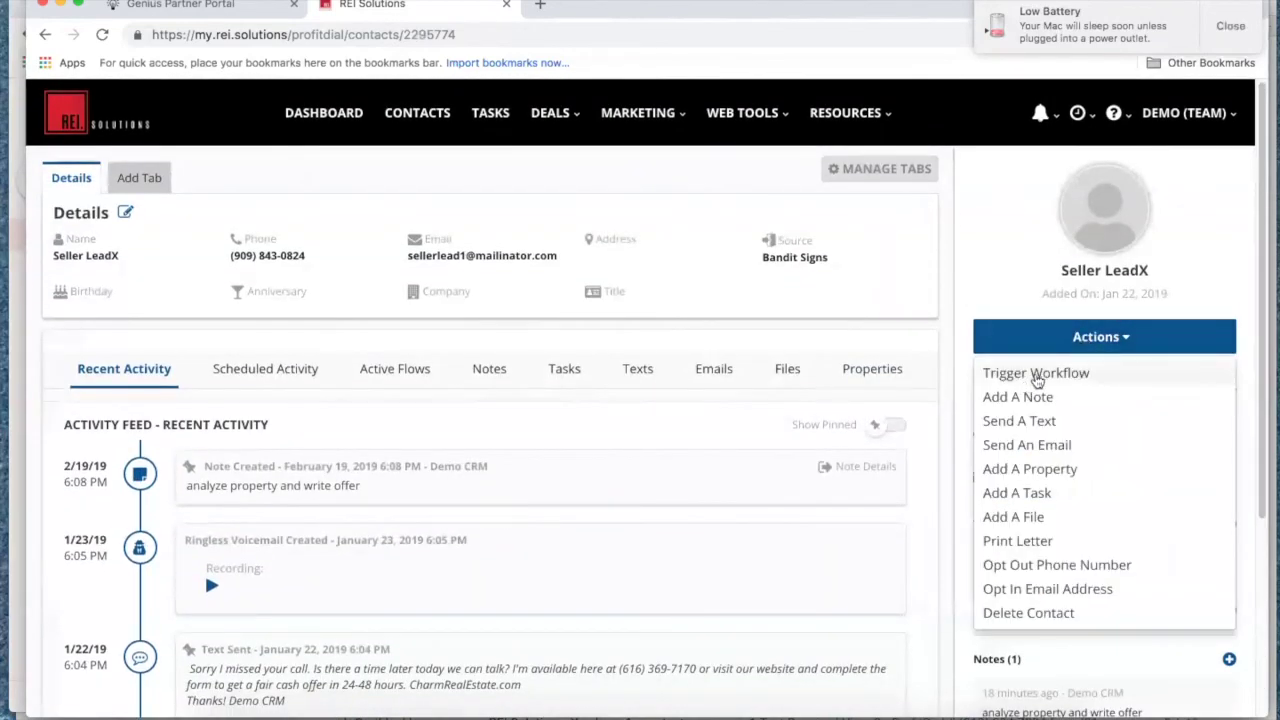
{"action": "left_click", "coordinate": [944, 333]}
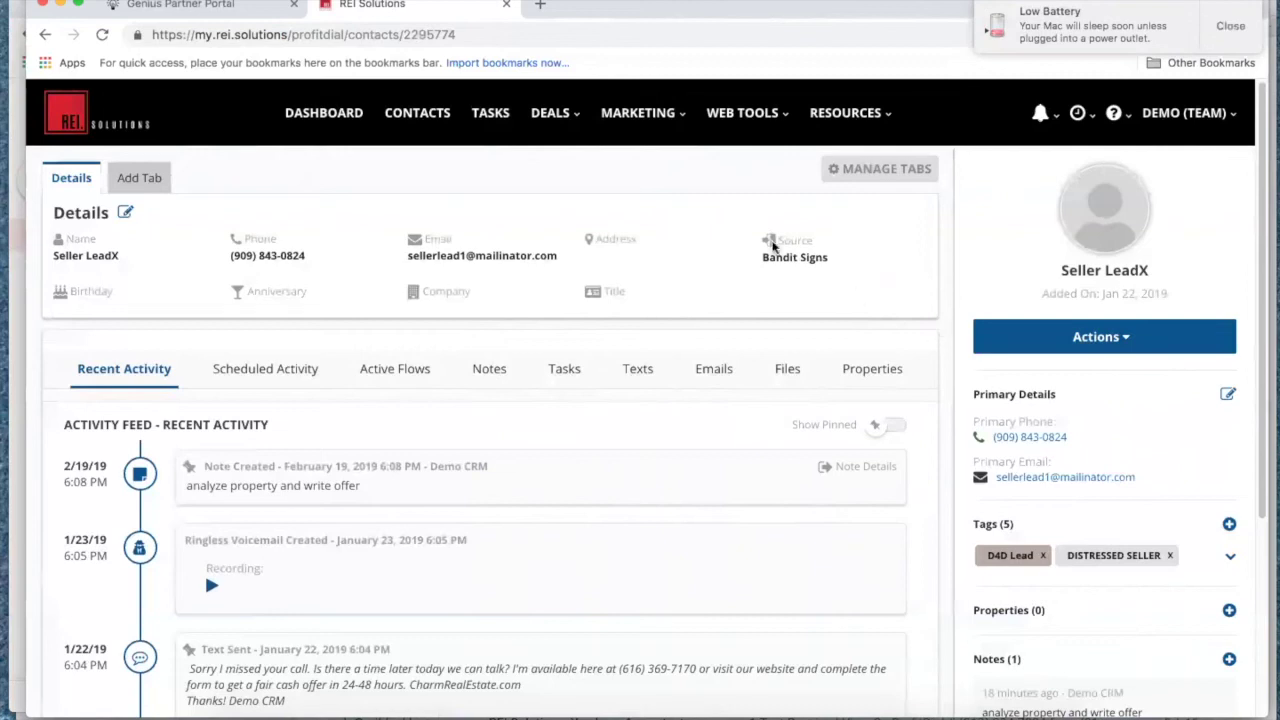
{"action": "left_click", "coordinate": [1212, 116]}
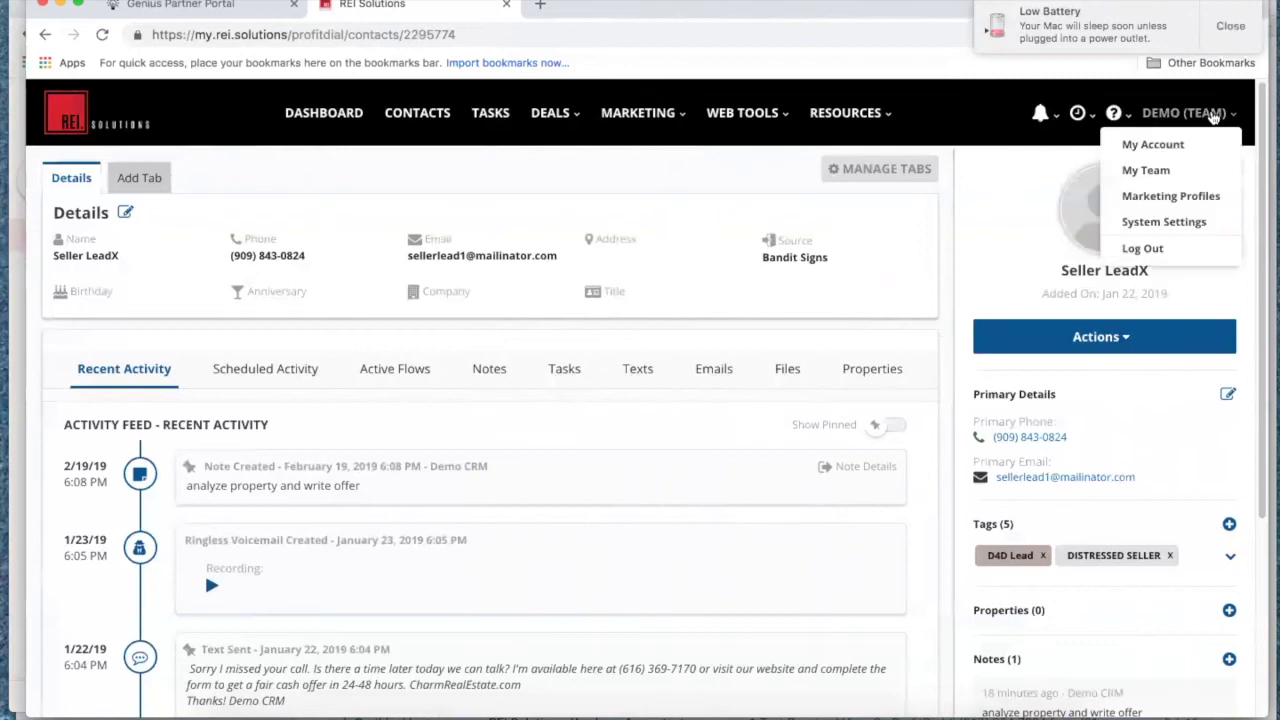
- From DEMO (TEAM) System Settings, go to Workflows and create a blank 'New Flow' workflow
{"action": "left_click", "coordinate": [1164, 221]}
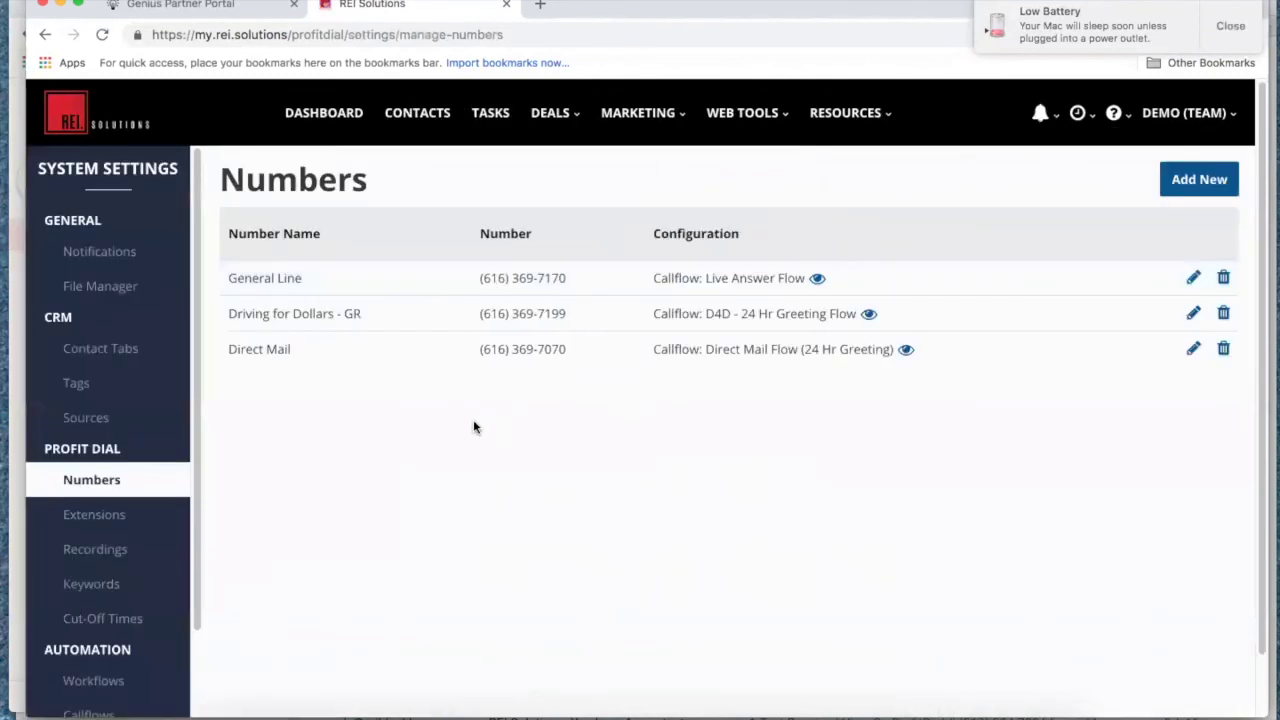
{"action": "scroll", "coordinate": [90, 570], "scroll_direction": "down", "scroll_amount": 2}
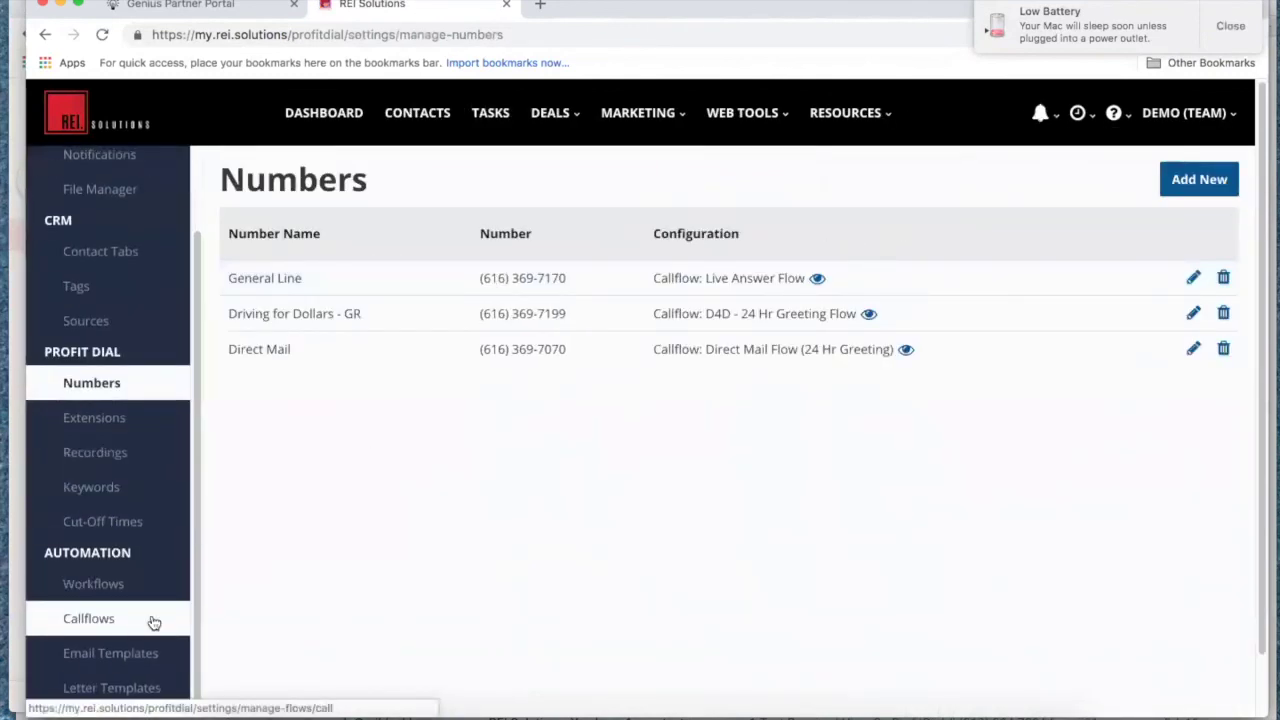
{"action": "left_click", "coordinate": [106, 592]}
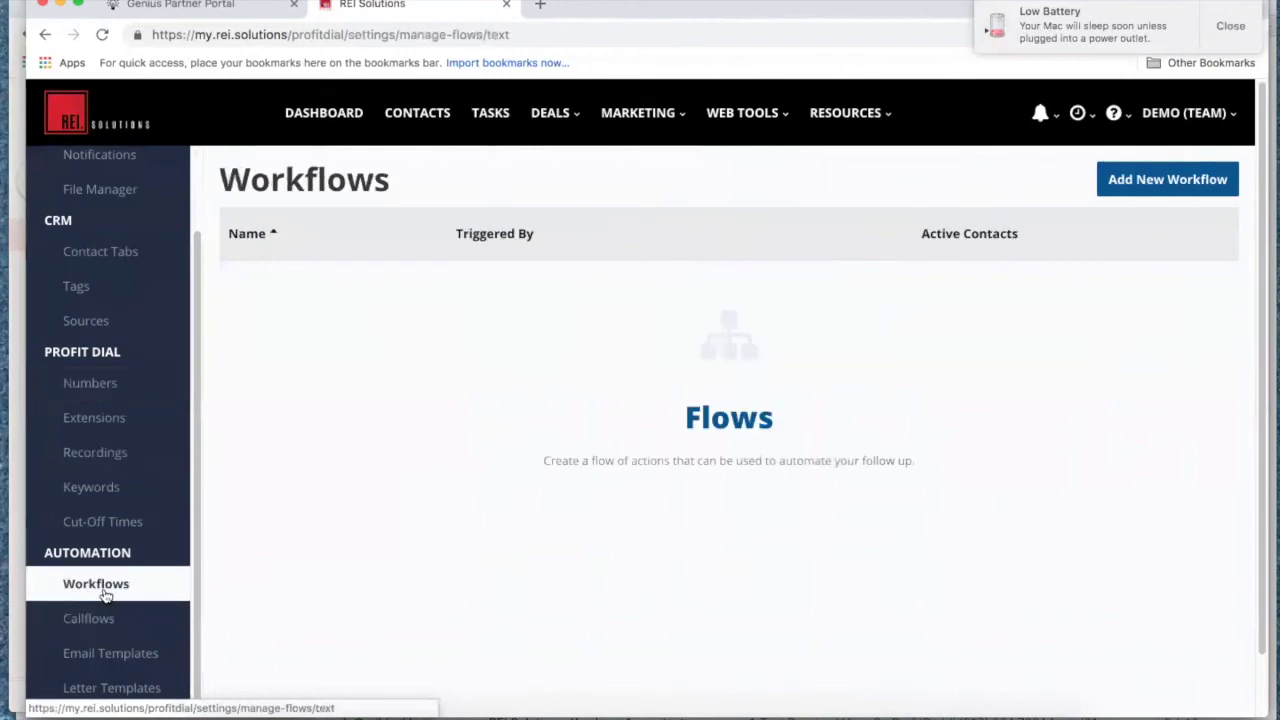
{"action": "left_click", "coordinate": [1175, 180]}
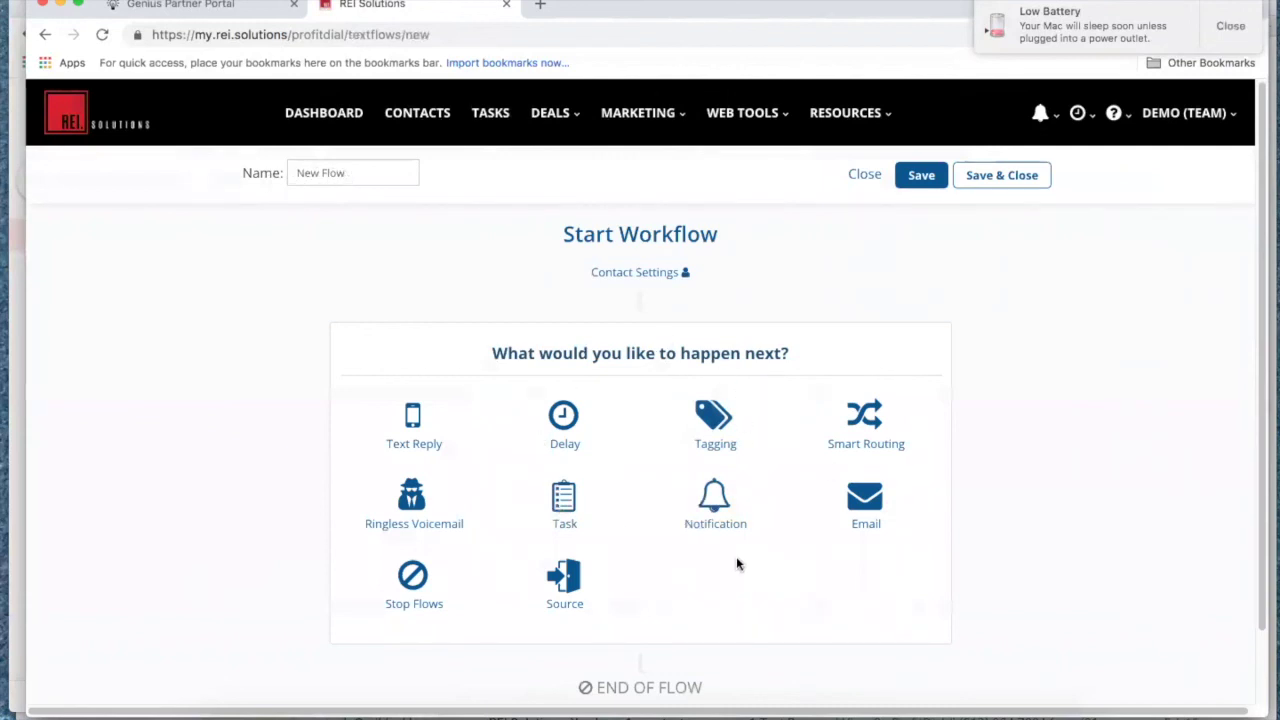
{"action": "scroll", "coordinate": [737, 560], "scroll_direction": "down", "scroll_amount": 2}
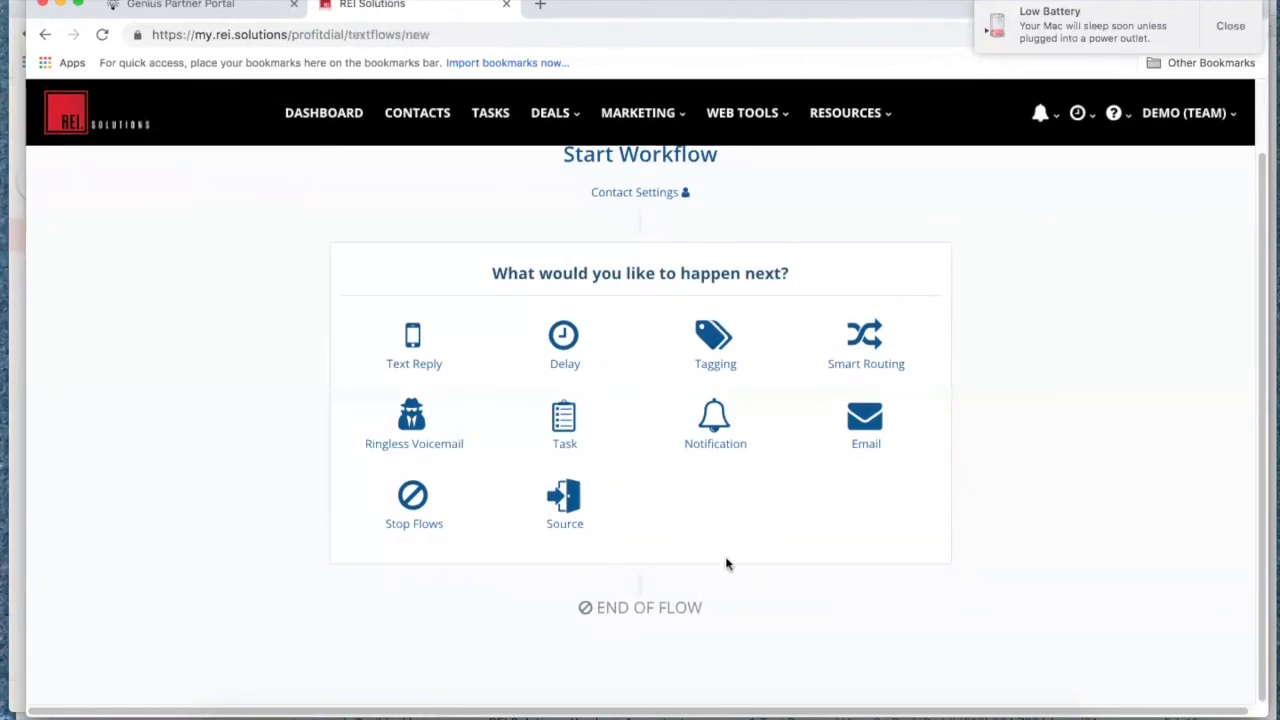
{"action": "scroll", "coordinate": [727, 565], "scroll_direction": "up", "scroll_amount": 2}
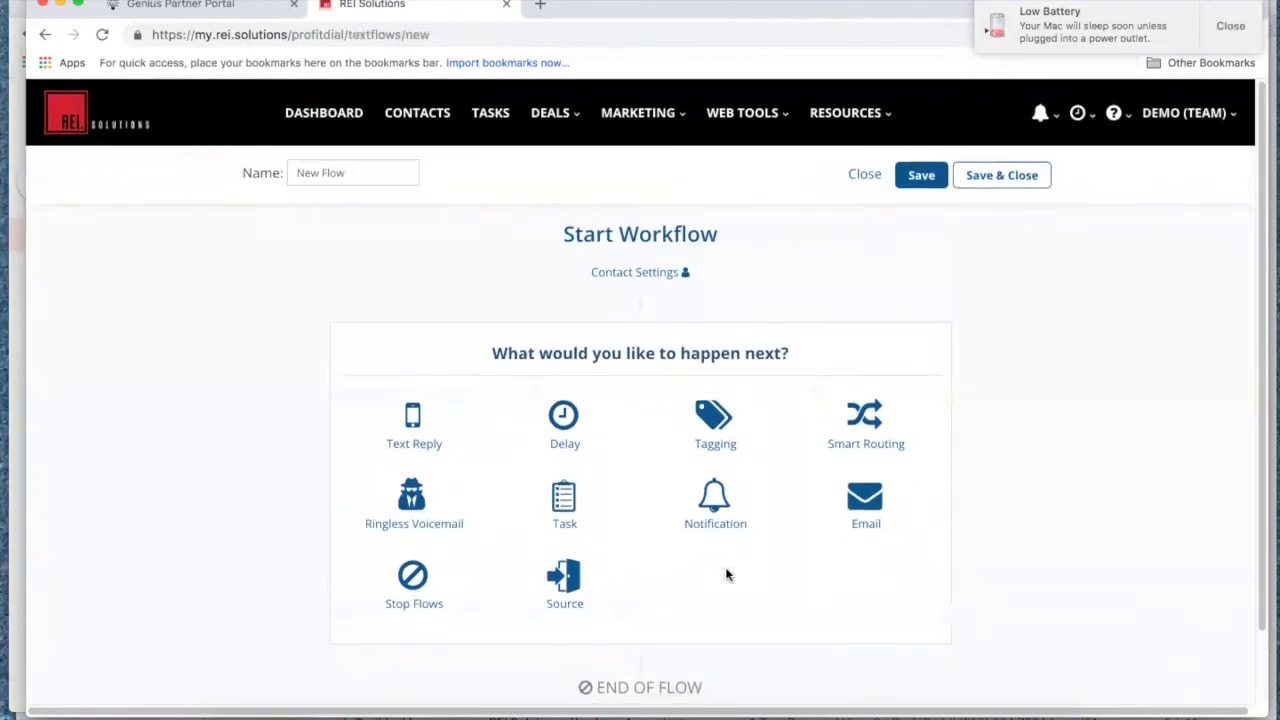